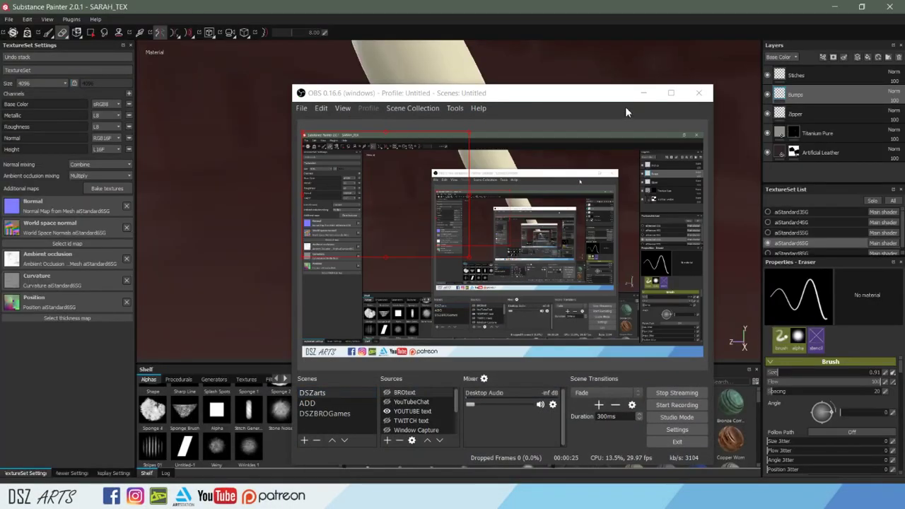
Minimize OBS Studio so the Substance Painter boot project is visible again.
{"action": "left_click", "coordinate": [642, 93]}
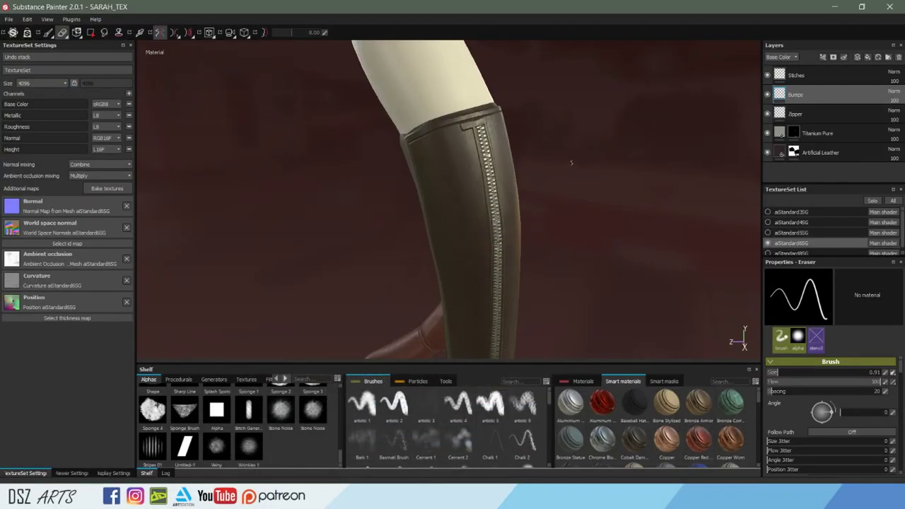
Orbit to a lower view of the boot and put the stream on the Be Right Back scene.
{"action": "mouse_move", "coordinate": [475, 205]}
{"action": "left_mouse_down", "text": "alt"}
{"action": "mouse_move", "coordinate": [509, 225]}
{"action": "mouse_move", "coordinate": [395, 297]}
{"action": "left_mouse_up", "text": "alt"}
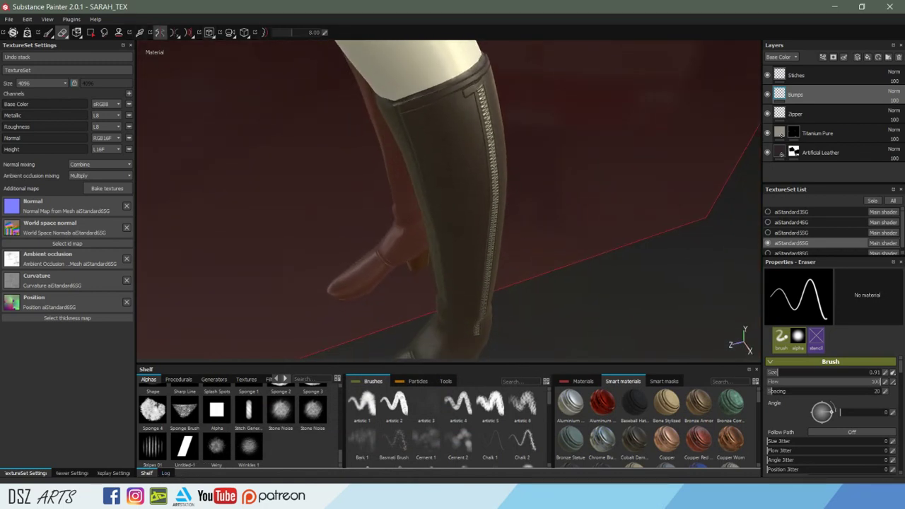
{"action": "left_click_drag", "start_coordinate": [403, 268], "coordinate": [421, 267], "text": "alt"}
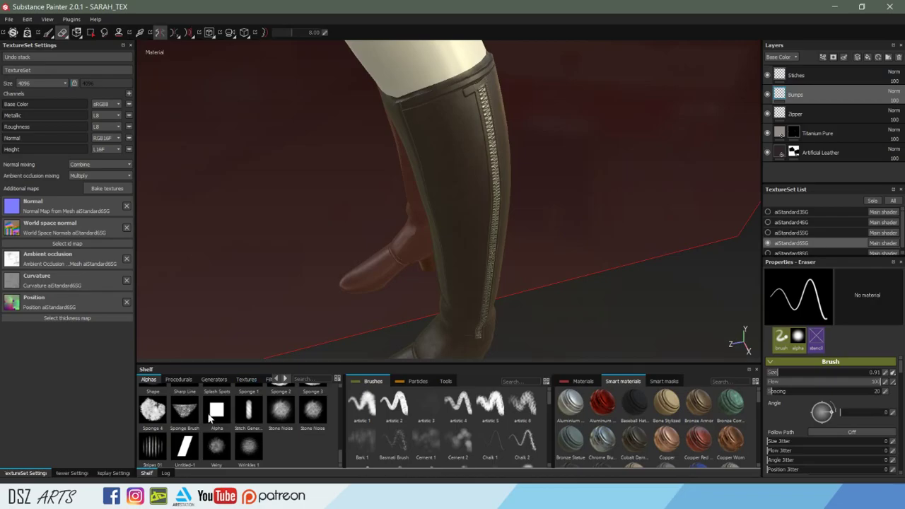
{"action": "key", "text": "alt+Tab"}
{"action": "left_click", "coordinate": [350, 405]}
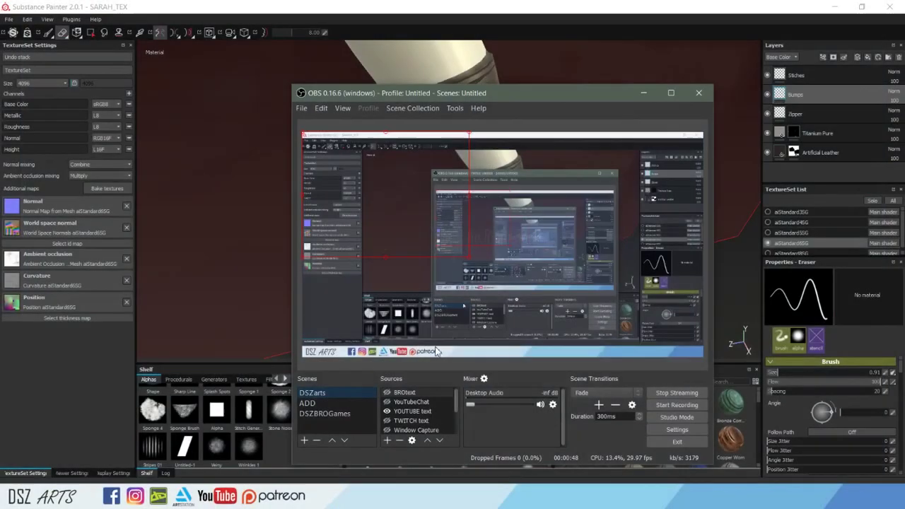
Return from the break to the boot project and select the Stitches layer.
{"action": "left_click", "coordinate": [659, 93]}
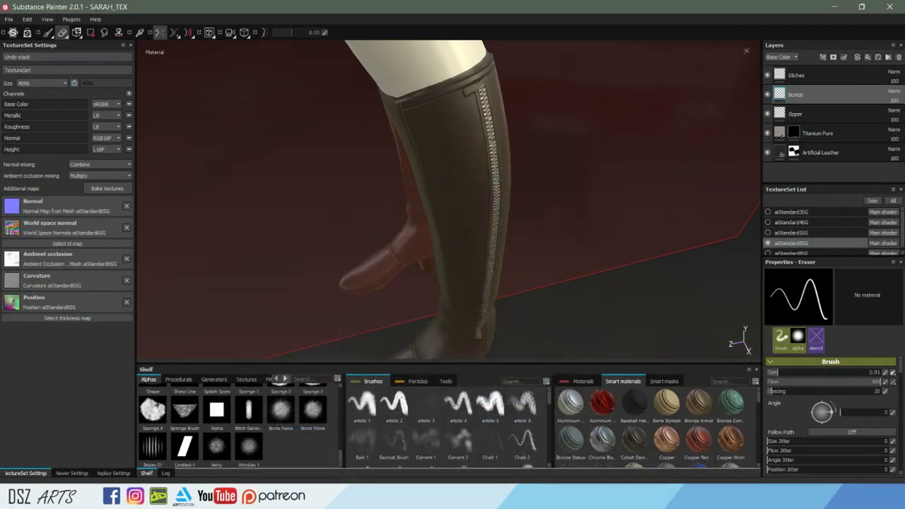
{"action": "left_click_drag", "start_coordinate": [565, 157], "coordinate": [636, 152], "text": "alt"}
{"action": "left_click", "coordinate": [795, 75]}
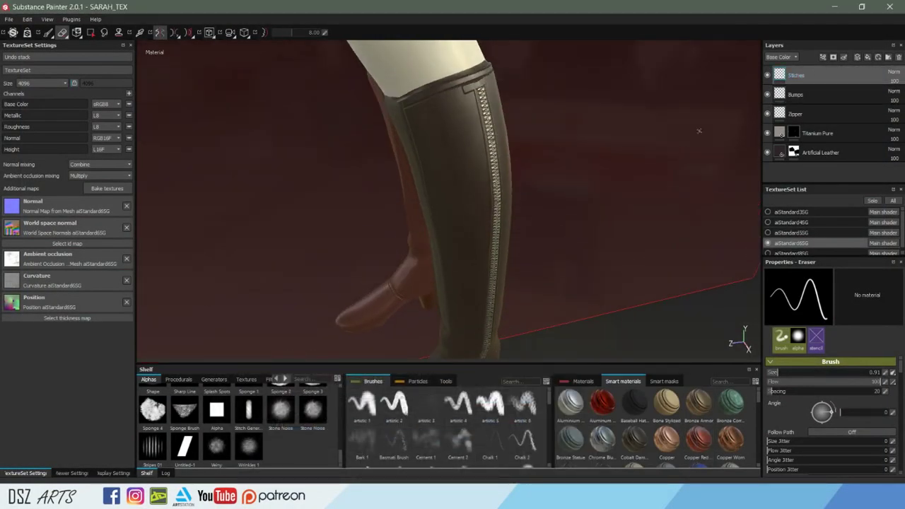
Lower the texture set size to 2048 and save the project.
{"action": "scroll", "coordinate": [601, 188], "scroll_direction": "up", "scroll_amount": 3}
{"action": "scroll", "coordinate": [756, 162], "scroll_direction": "up", "scroll_amount": 2}
{"action": "left_click_drag", "start_coordinate": [755, 162], "coordinate": [445, 159], "text": "alt"}
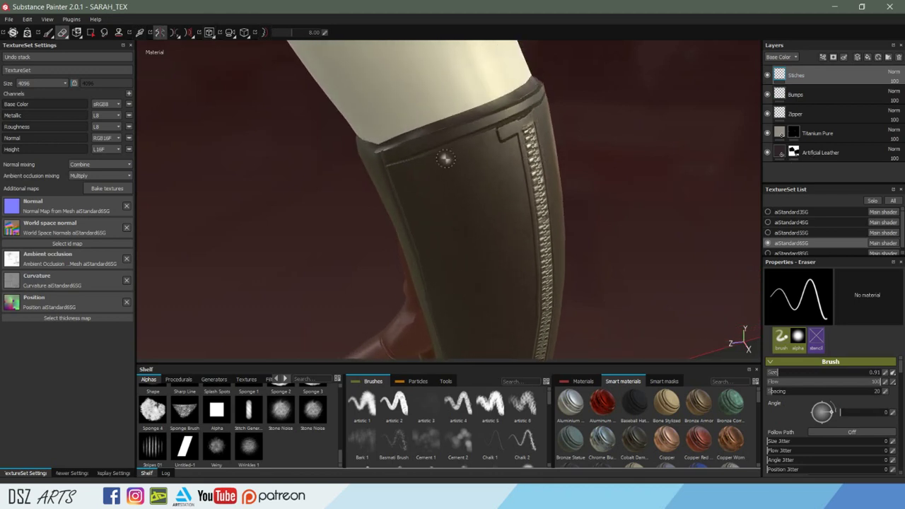
{"action": "left_click", "coordinate": [30, 81]}
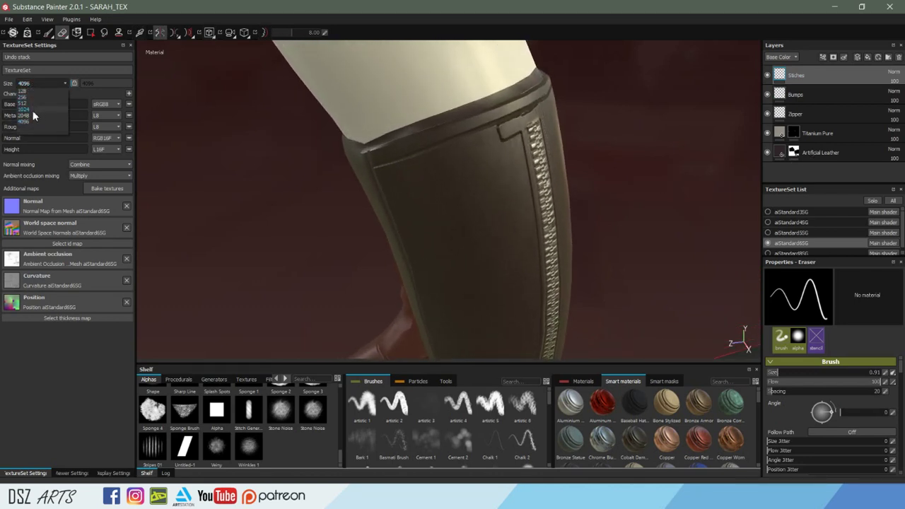
{"action": "left_click", "coordinate": [28, 116]}
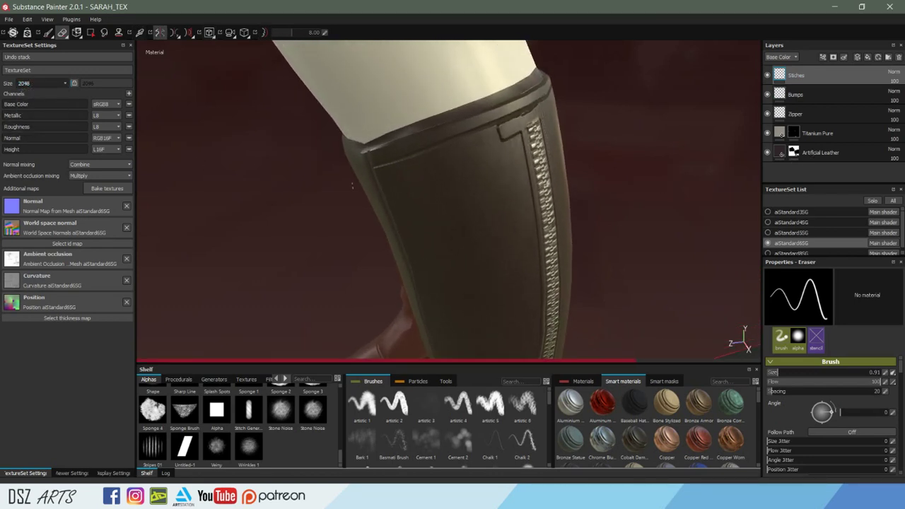
{"action": "mouse_move", "coordinate": [356, 182]}
{"action": "left_mouse_down", "text": "alt"}
{"action": "mouse_move", "coordinate": [453, 152]}
{"action": "mouse_move", "coordinate": [434, 198]}
{"action": "mouse_move", "coordinate": [466, 151]}
{"action": "left_mouse_up", "text": "alt"}
{"action": "key", "text": "ctrl+s"}
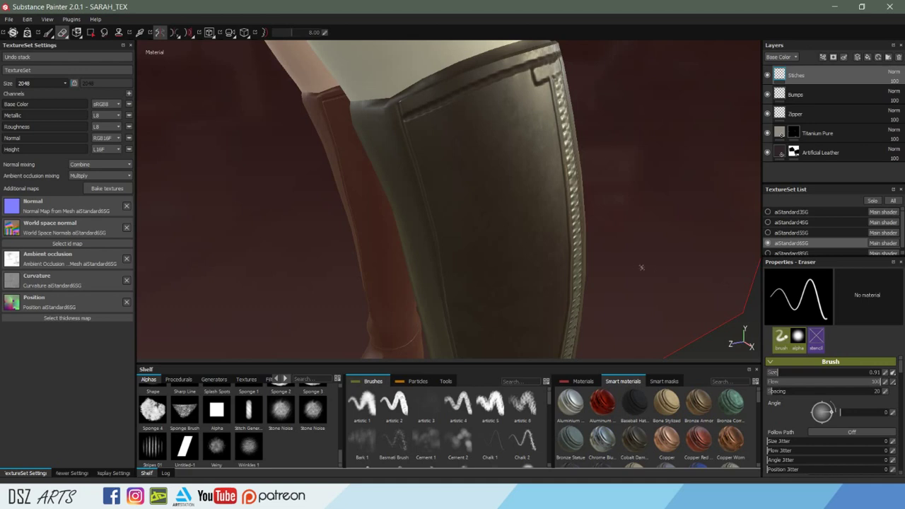
Switch to painting and load the Stitch Generator alpha into the brush, undoing a test stroke.
{"action": "key", "text": "p"}
{"action": "scroll", "coordinate": [826, 398], "scroll_direction": "down", "scroll_amount": 3}
{"action": "scroll", "coordinate": [826, 398], "scroll_direction": "down", "scroll_amount": 2}
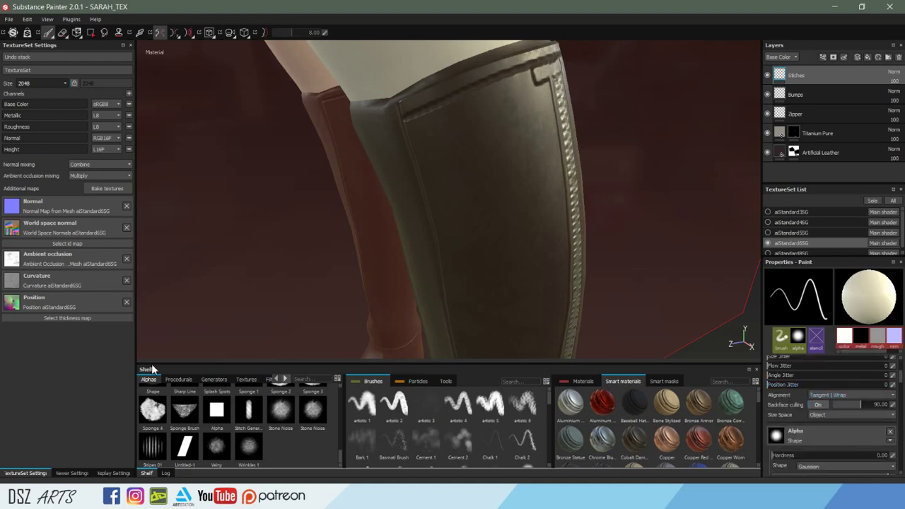
{"action": "left_click_drag", "start_coordinate": [248, 410], "coordinate": [784, 432]}
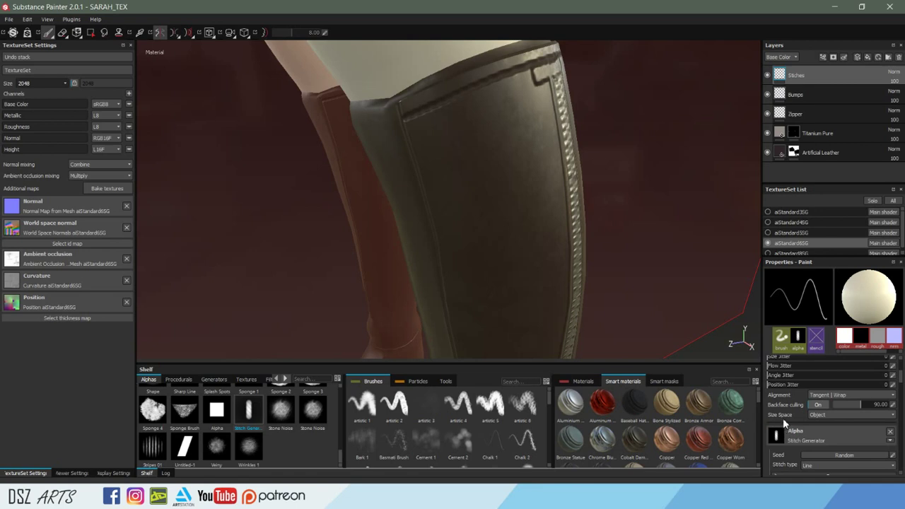
{"action": "scroll", "coordinate": [782, 418], "scroll_direction": "down", "scroll_amount": 1}
{"action": "left_click_drag", "start_coordinate": [510, 108], "coordinate": [514, 249]}
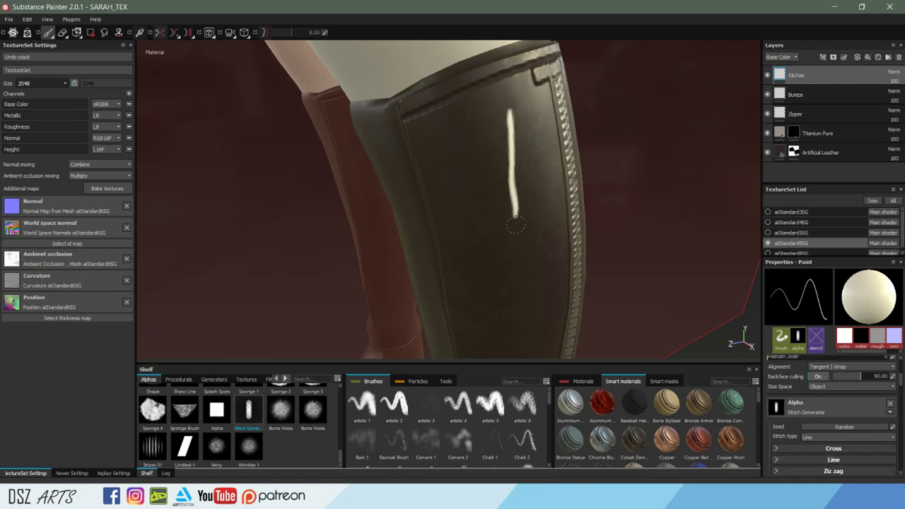
{"action": "key", "text": "ctrl+z"}
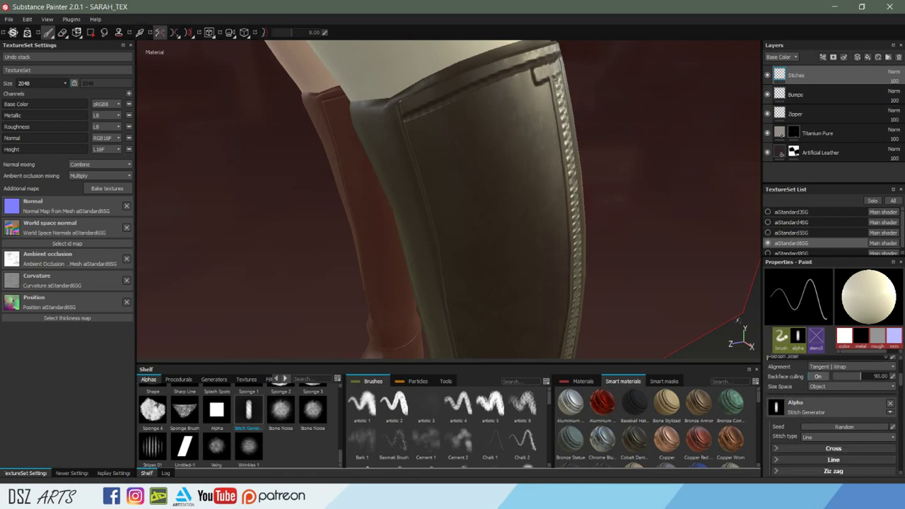
Turn off metal in the brush material and sample the leather's dark brown as base colour.
{"action": "scroll", "coordinate": [796, 420], "scroll_direction": "down", "scroll_amount": 2}
{"action": "scroll", "coordinate": [796, 423], "scroll_direction": "down", "scroll_amount": 1}
{"action": "scroll", "coordinate": [796, 420], "scroll_direction": "down", "scroll_amount": 2}
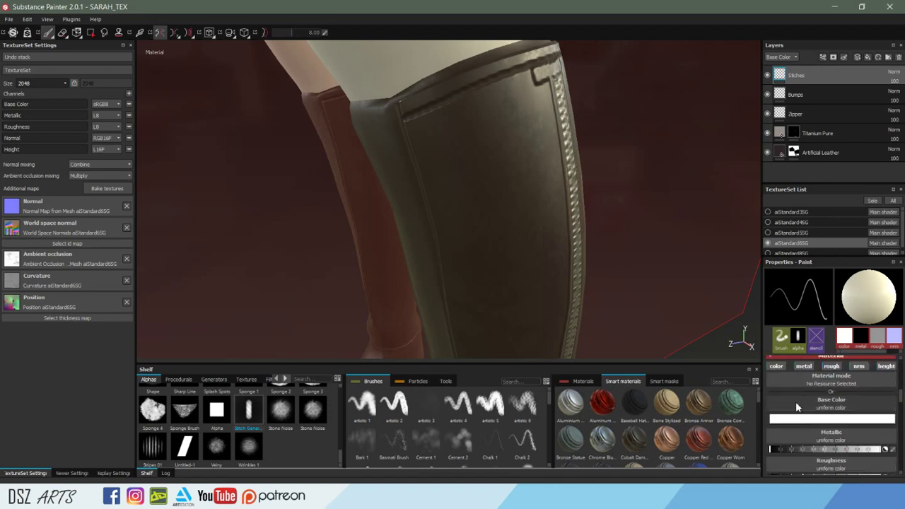
{"action": "left_click", "coordinate": [781, 366]}
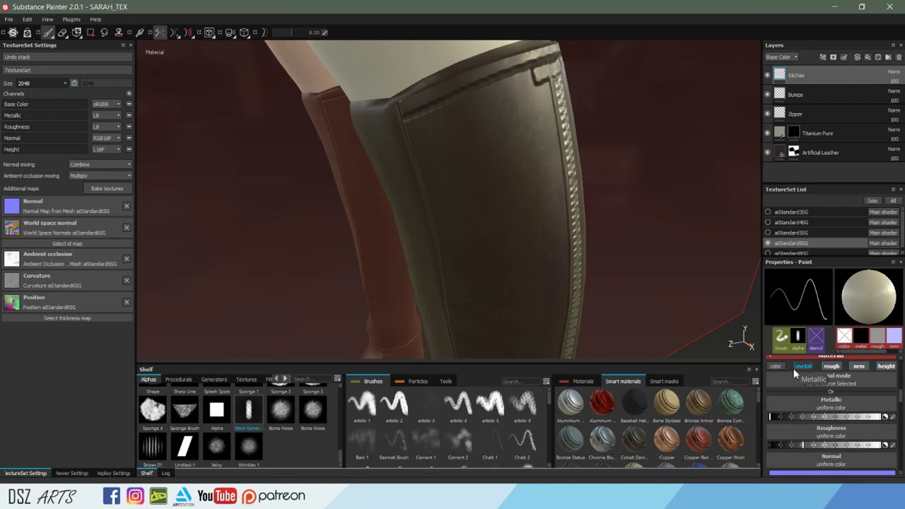
{"action": "left_click", "coordinate": [800, 366]}
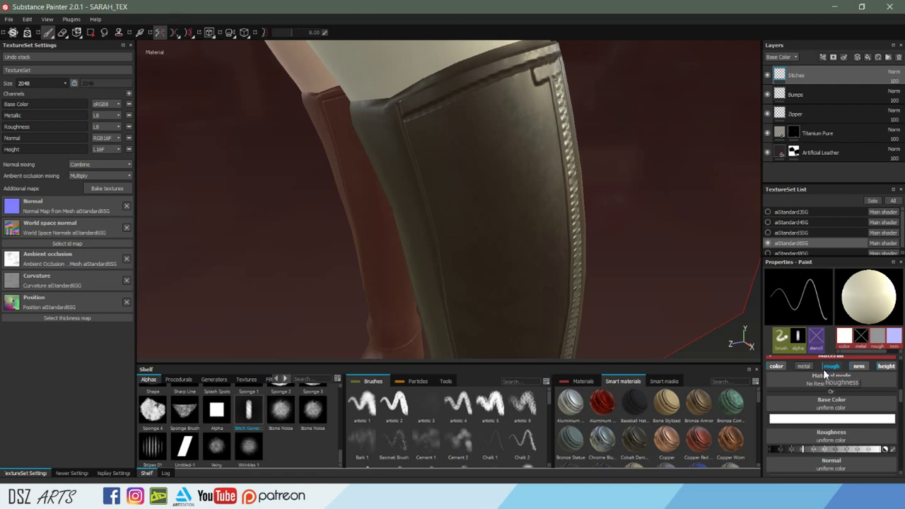
{"action": "left_click_drag", "start_coordinate": [507, 145], "coordinate": [515, 211]}
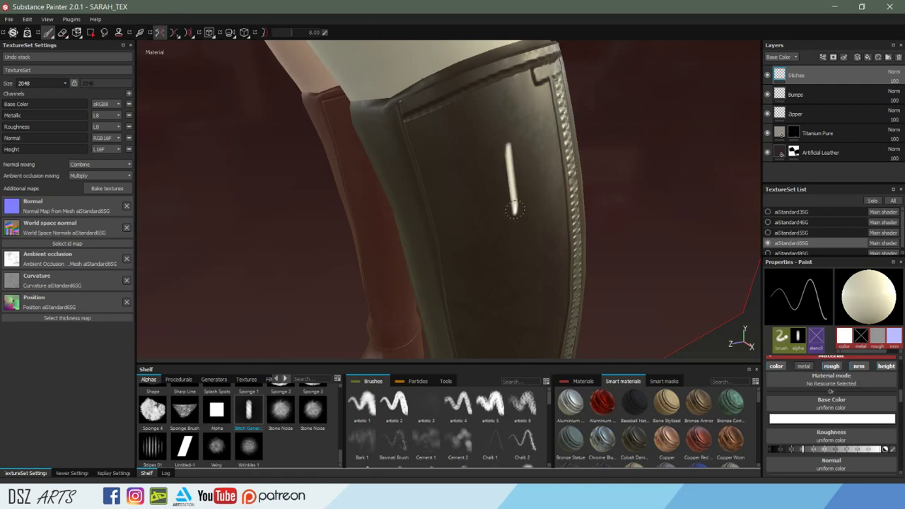
{"action": "key", "text": "ctrl+z"}
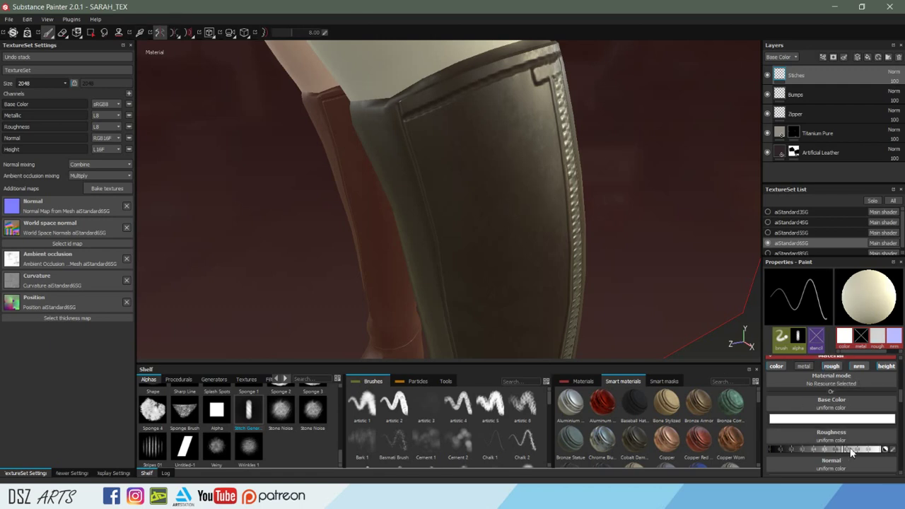
{"action": "mouse_move", "coordinate": [512, 131]}
{"action": "left_mouse_down"}
{"action": "mouse_move", "coordinate": [509, 237]}
{"action": "mouse_move", "coordinate": [539, 210]}
{"action": "left_mouse_up"}
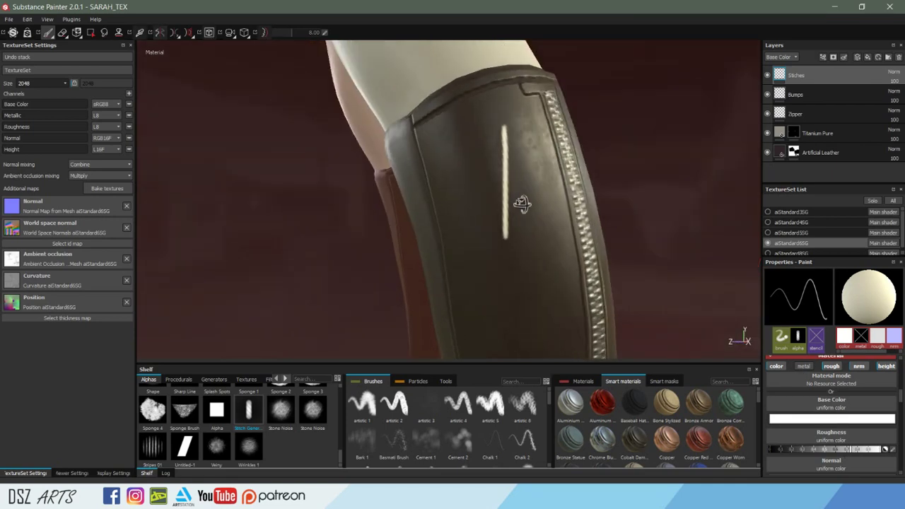
{"action": "key", "text": "ctrl+z"}
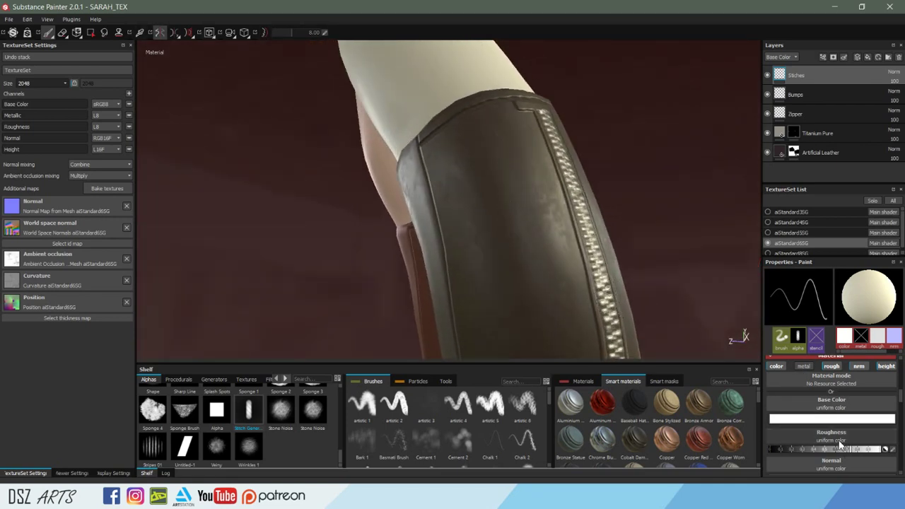
{"action": "left_click", "coordinate": [834, 419]}
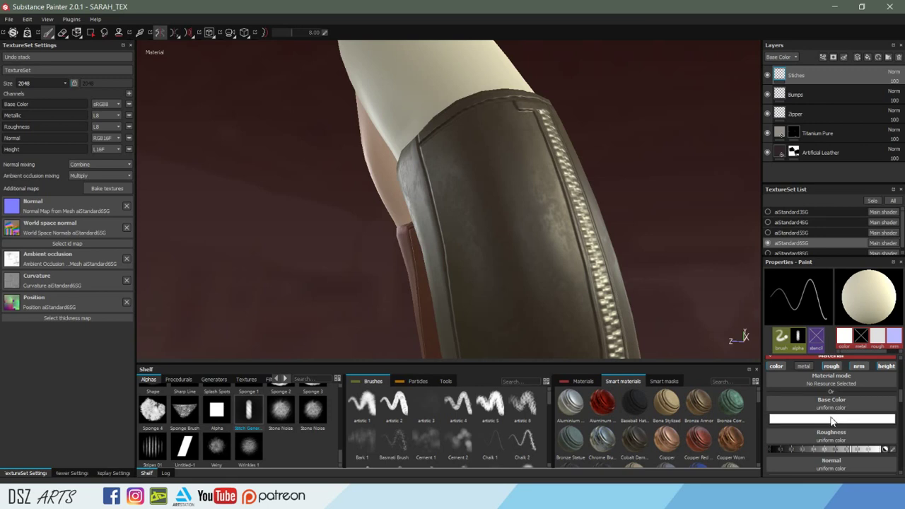
{"action": "left_click", "coordinate": [786, 376]}
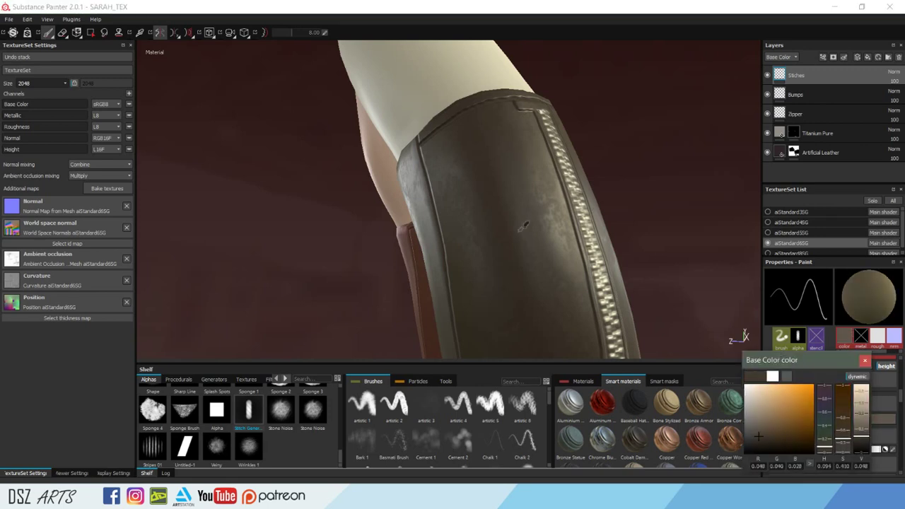
Adjust the stitch colour's saturation and value to a very dark brown, then save.
{"action": "left_click_drag", "start_coordinate": [842, 442], "coordinate": [864, 450]}
{"action": "left_click_drag", "start_coordinate": [522, 180], "coordinate": [518, 260]}
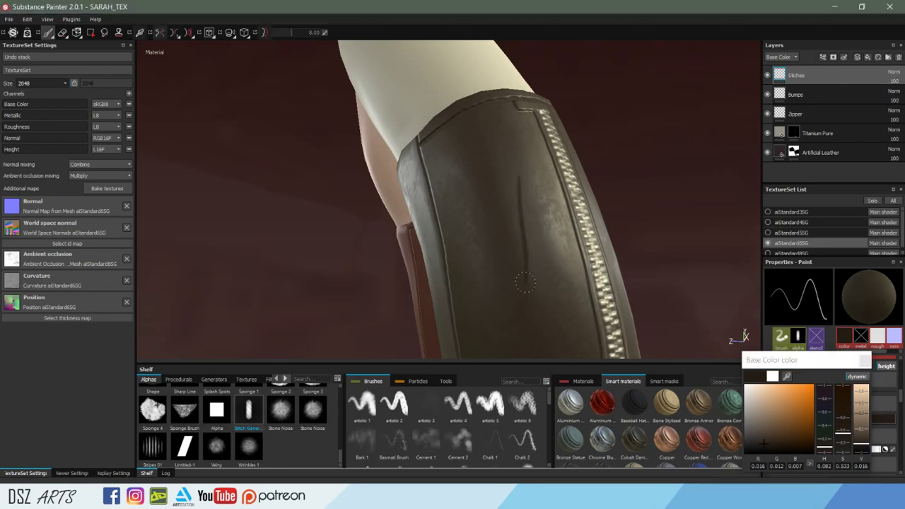
{"action": "mouse_move", "coordinate": [548, 288]}
{"action": "left_mouse_down", "text": "alt"}
{"action": "mouse_move", "coordinate": [602, 296]}
{"action": "mouse_move", "coordinate": [556, 216]}
{"action": "mouse_move", "coordinate": [551, 240]}
{"action": "mouse_move", "coordinate": [671, 318]}
{"action": "left_mouse_up", "text": "alt"}
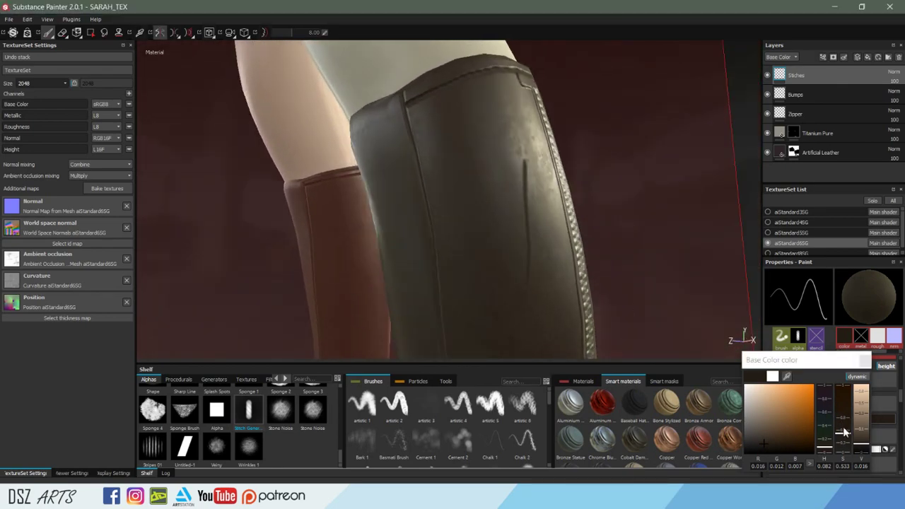
{"action": "left_click_drag", "start_coordinate": [845, 431], "coordinate": [844, 439]}
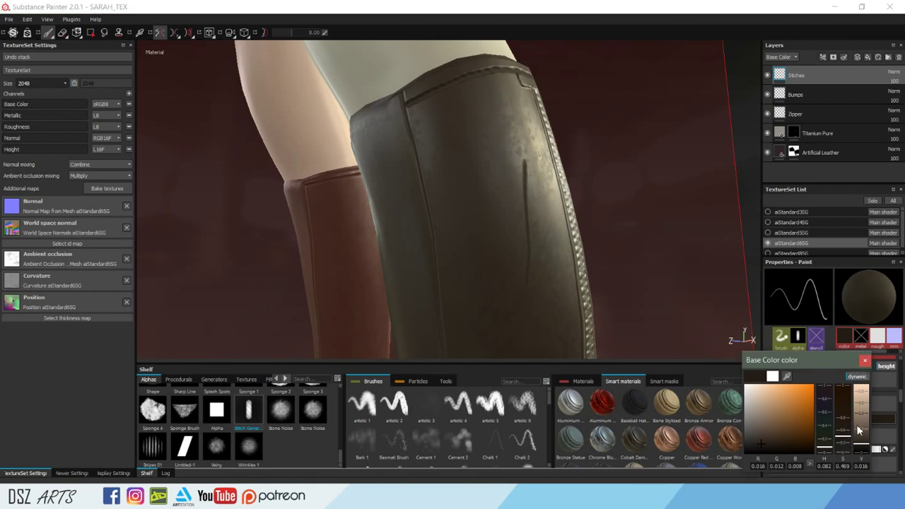
{"action": "left_click", "coordinate": [865, 360]}
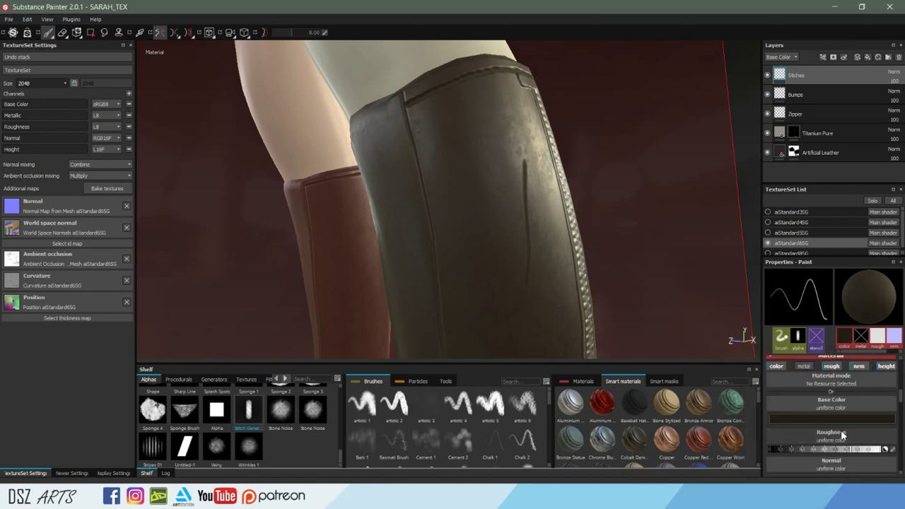
{"action": "key", "text": "ctrl+s"}
Paint two test stitch lines down the boot and undo both.
{"action": "scroll", "coordinate": [817, 414], "scroll_direction": "down", "scroll_amount": 2}
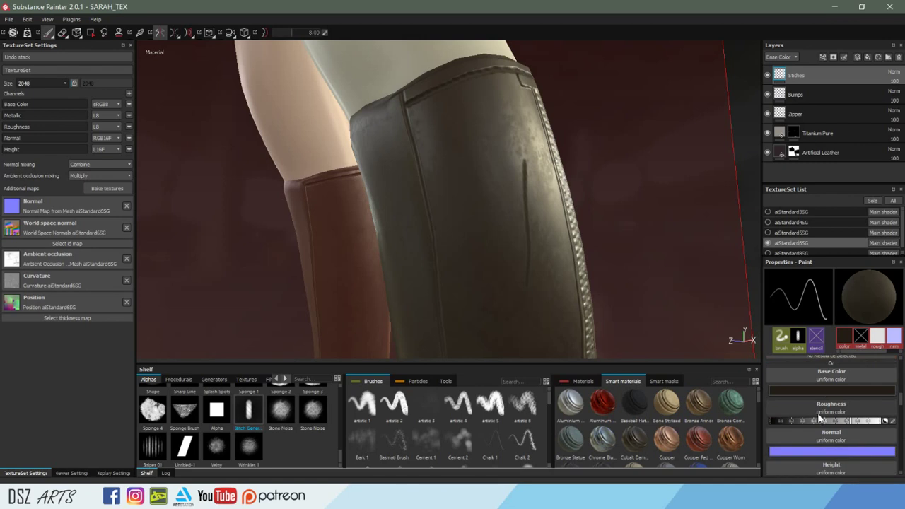
{"action": "scroll", "coordinate": [824, 438], "scroll_direction": "down", "scroll_amount": 2}
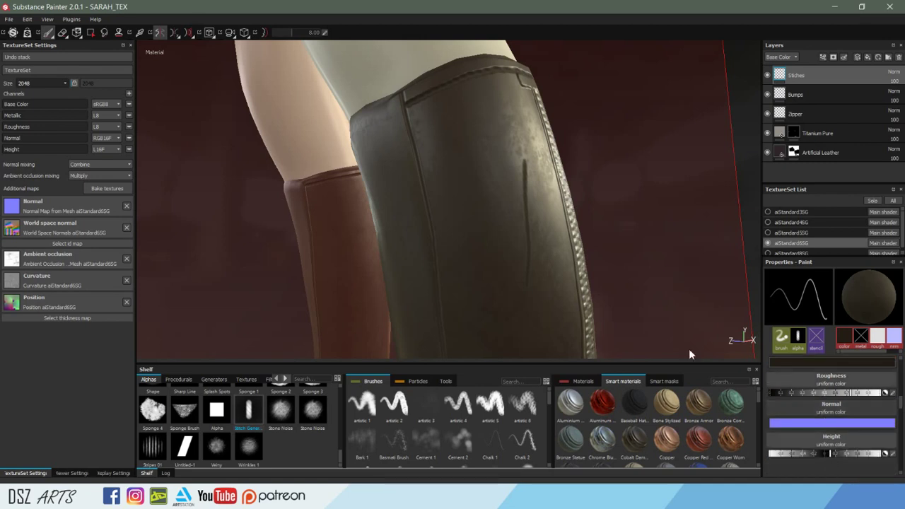
{"action": "mouse_move", "coordinate": [484, 122]}
{"action": "left_mouse_down"}
{"action": "mouse_move", "coordinate": [498, 259]}
{"action": "mouse_move", "coordinate": [471, 227]}
{"action": "mouse_move", "coordinate": [520, 246]}
{"action": "left_mouse_up"}
{"action": "key", "text": "ctrl+z"}
{"action": "mouse_move", "coordinate": [514, 166]}
{"action": "left_mouse_down"}
{"action": "mouse_move", "coordinate": [501, 284]}
{"action": "mouse_move", "coordinate": [535, 297]}
{"action": "left_mouse_up"}
{"action": "key", "text": "ctrl+z"}
{"action": "scroll", "coordinate": [785, 390], "scroll_direction": "up", "scroll_amount": 3}
{"action": "scroll", "coordinate": [787, 395], "scroll_direction": "up", "scroll_amount": 2}
{"action": "scroll", "coordinate": [787, 394], "scroll_direction": "up", "scroll_amount": 3}
{"action": "scroll", "coordinate": [790, 400], "scroll_direction": "up", "scroll_amount": 3}
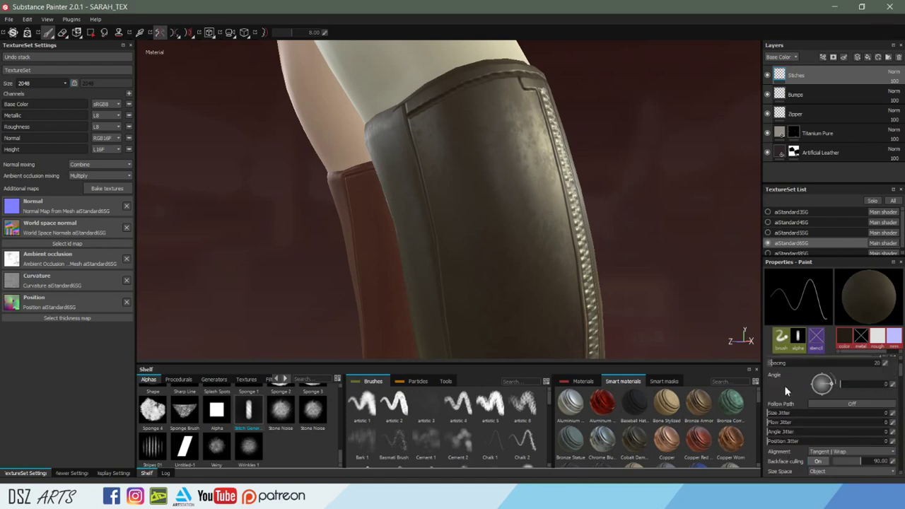
Set brush flow to about 44 and spacing to 64, then paint a straight stitch row.
{"action": "scroll", "coordinate": [782, 393], "scroll_direction": "up", "scroll_amount": 2}
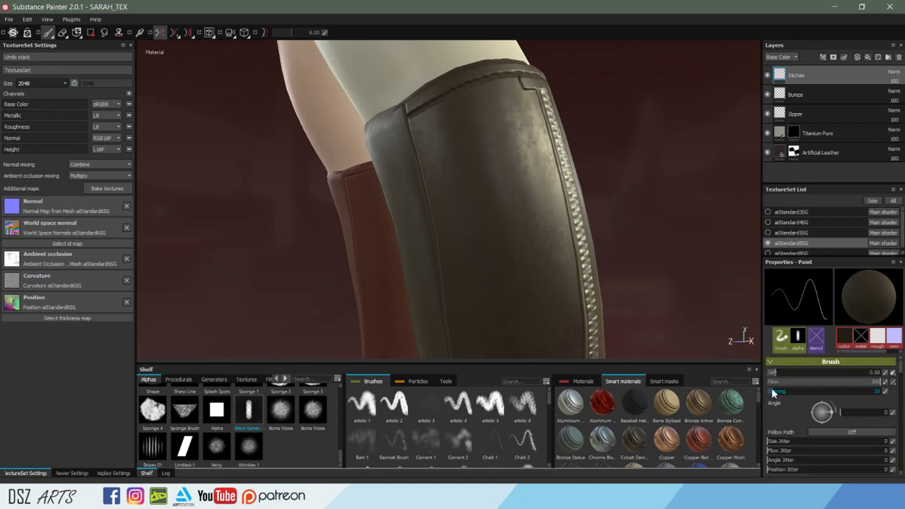
{"action": "left_click_drag", "start_coordinate": [790, 382], "coordinate": [849, 380]}
{"action": "left_click_drag", "start_coordinate": [777, 392], "coordinate": [819, 399]}
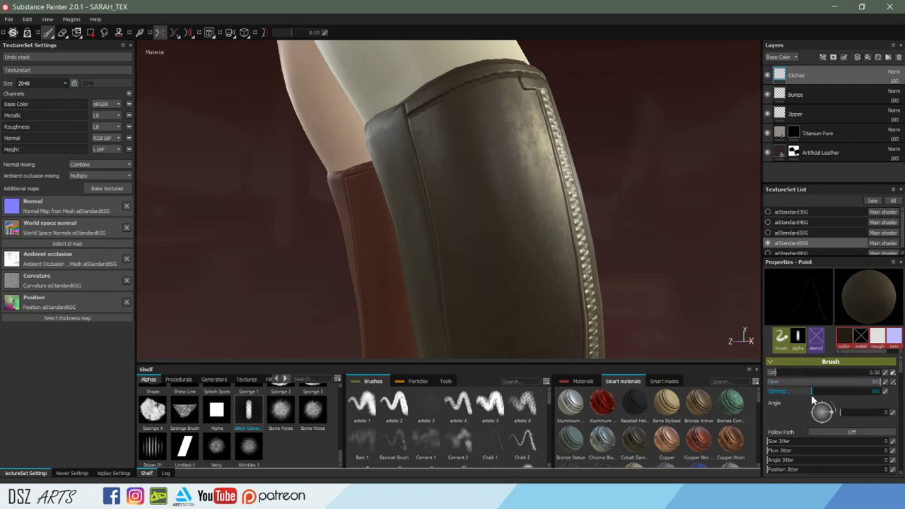
{"action": "left_click", "coordinate": [509, 140], "text": "shift"}
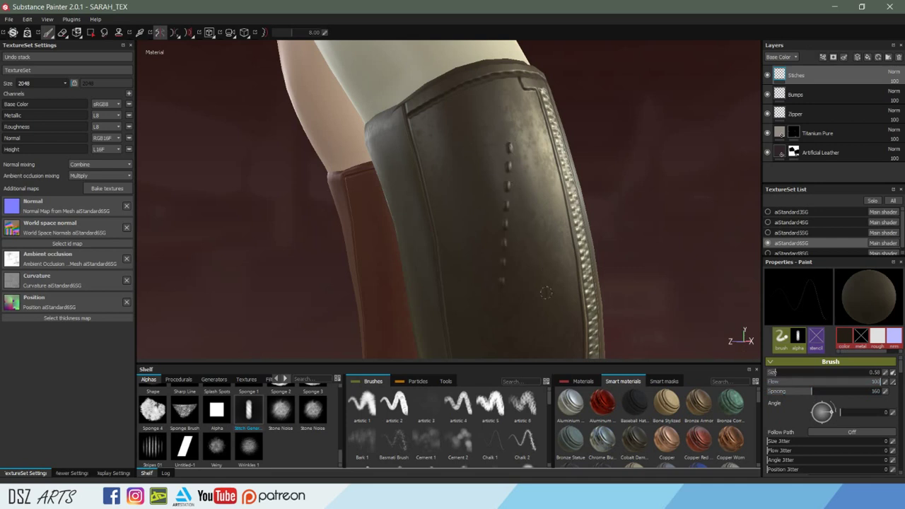
Tighten spacing to 133, repaint the straight stitch line, and raise texture size to 4096.
{"action": "left_click", "coordinate": [802, 391]}
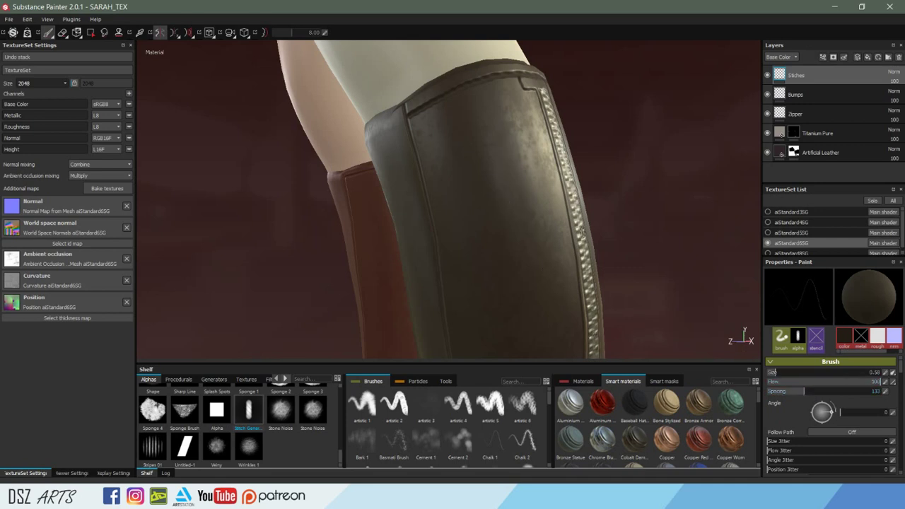
{"action": "left_click", "coordinate": [526, 311], "text": "shift"}
{"action": "left_click", "coordinate": [60, 83]}
{"action": "left_click", "coordinate": [41, 122]}
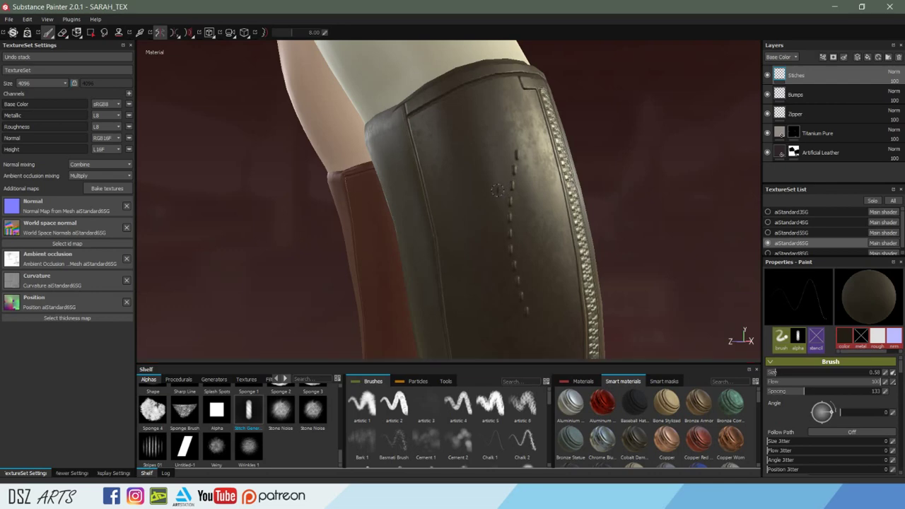
Zoom in on the stitched area and try the Cross stitch type.
{"action": "left_click_drag", "start_coordinate": [496, 191], "coordinate": [646, 228], "text": "alt"}
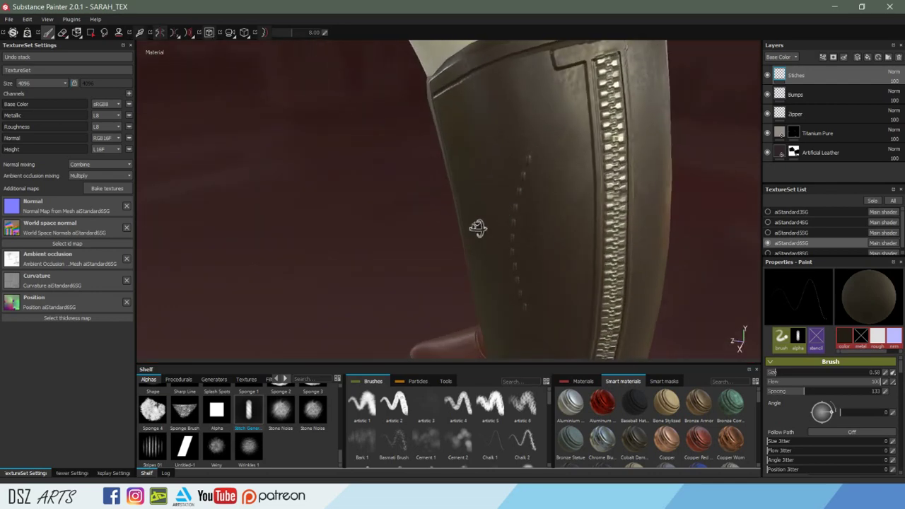
{"action": "right_click_drag", "start_coordinate": [645, 228], "coordinate": [565, 199], "text": "alt"}
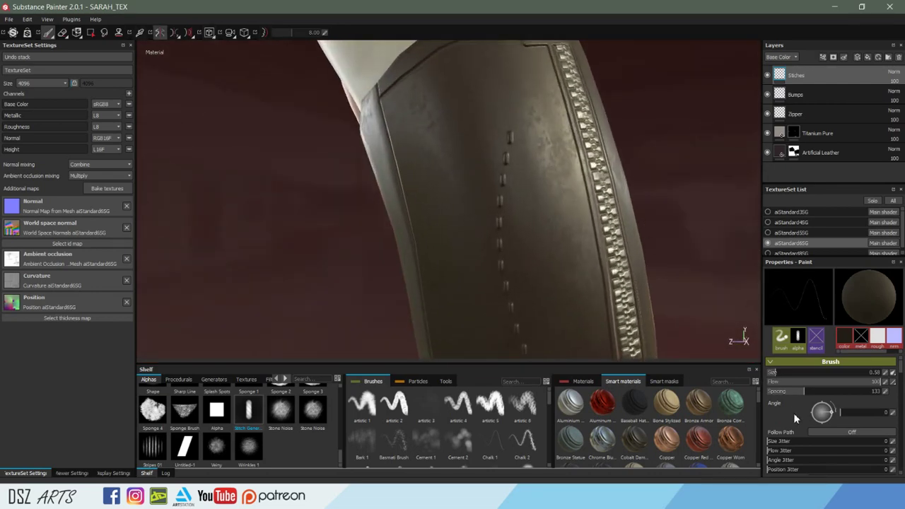
{"action": "scroll", "coordinate": [794, 411], "scroll_direction": "down", "scroll_amount": 2}
{"action": "scroll", "coordinate": [790, 422], "scroll_direction": "down", "scroll_amount": 2}
{"action": "scroll", "coordinate": [790, 422], "scroll_direction": "down", "scroll_amount": 2}
{"action": "scroll", "coordinate": [793, 436], "scroll_direction": "down", "scroll_amount": 2}
{"action": "scroll", "coordinate": [792, 434], "scroll_direction": "down", "scroll_amount": 2}
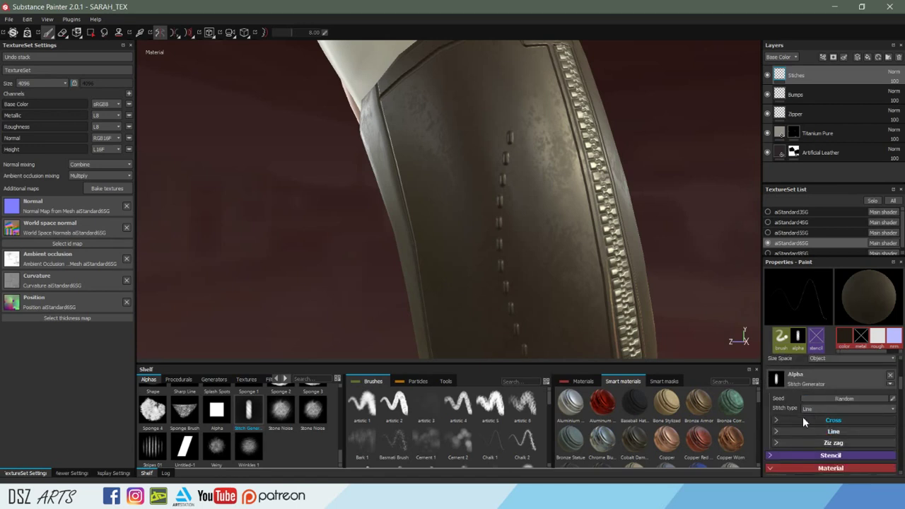
{"action": "left_click", "coordinate": [819, 410]}
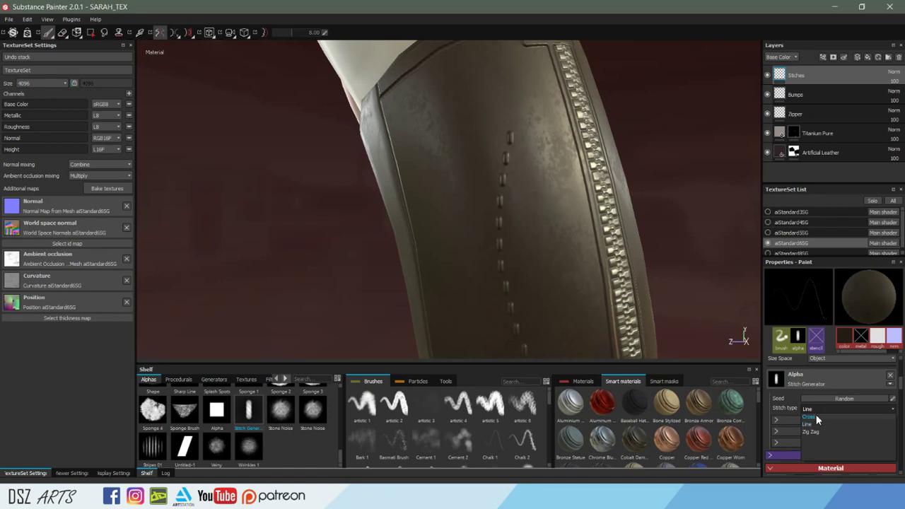
{"action": "left_click", "coordinate": [809, 416]}
Paint a row of Zig Zag stitches on the leather, then set the stitch type to Cross.
{"action": "left_click", "coordinate": [817, 407]}
{"action": "left_click", "coordinate": [810, 431]}
{"action": "left_click_drag", "start_coordinate": [543, 252], "coordinate": [562, 309]}
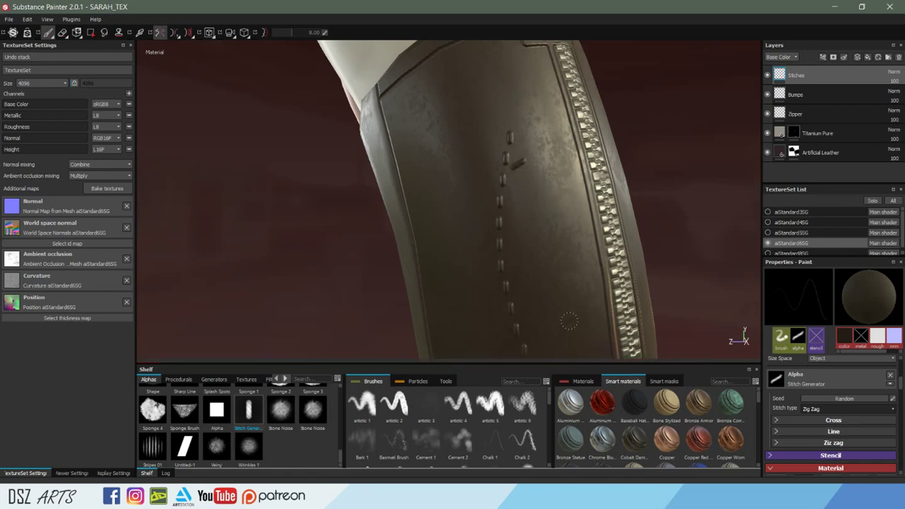
{"action": "left_click", "coordinate": [812, 408]}
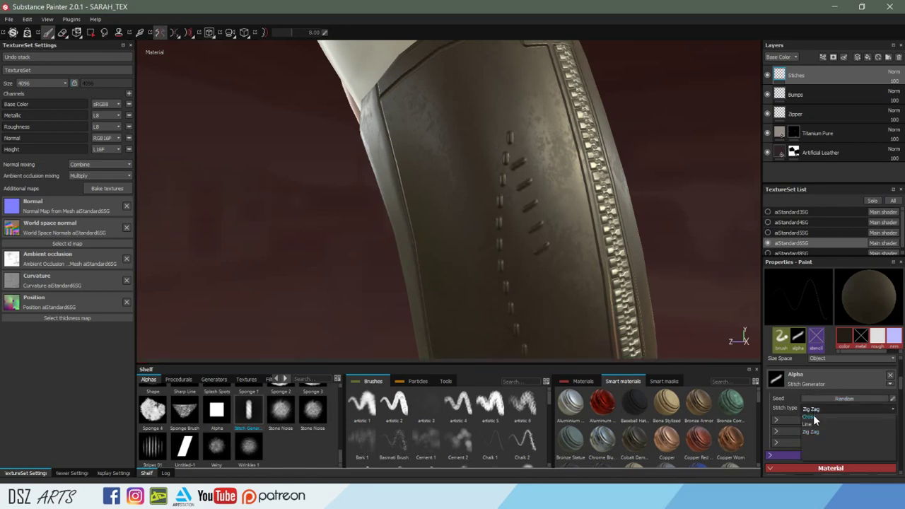
{"action": "left_click", "coordinate": [813, 415]}
Paint a vertical row of cross stitches down the leather and switch to the eraser.
{"action": "left_click_drag", "start_coordinate": [455, 122], "coordinate": [464, 305]}
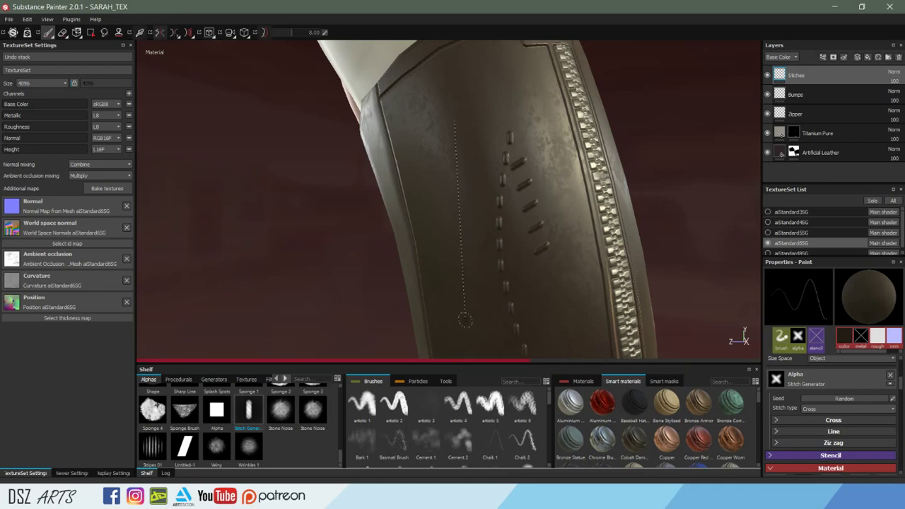
{"action": "mouse_move", "coordinate": [597, 267]}
{"action": "left_mouse_down", "text": "alt"}
{"action": "mouse_move", "coordinate": [580, 210]}
{"action": "mouse_move", "coordinate": [484, 218]}
{"action": "mouse_move", "coordinate": [424, 327]}
{"action": "mouse_move", "coordinate": [478, 266]}
{"action": "mouse_move", "coordinate": [634, 224]}
{"action": "mouse_move", "coordinate": [460, 247]}
{"action": "mouse_move", "coordinate": [513, 258]}
{"action": "left_mouse_up", "text": "alt"}
{"action": "key", "text": "e"}
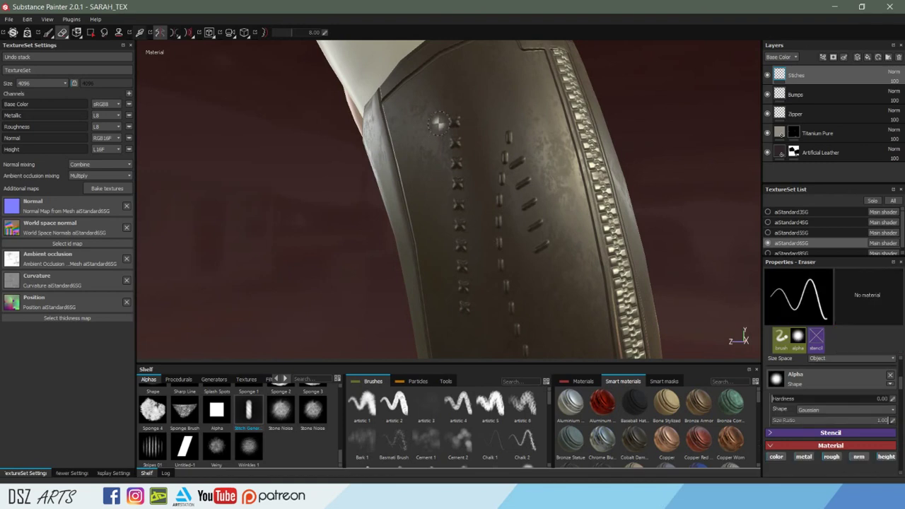
{"action": "right_click", "coordinate": [813, 75]}
{"action": "key", "text": "Escape"}
Enlarge the eraser and wipe out the trial stitch rows.
{"action": "right_click_drag", "start_coordinate": [441, 147], "coordinate": [487, 148], "text": "ctrl"}
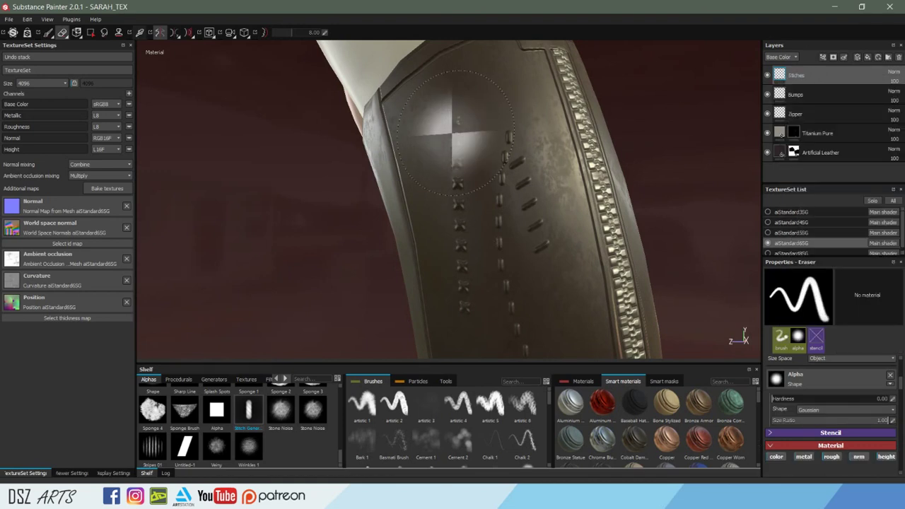
{"action": "key", "text": "l"}
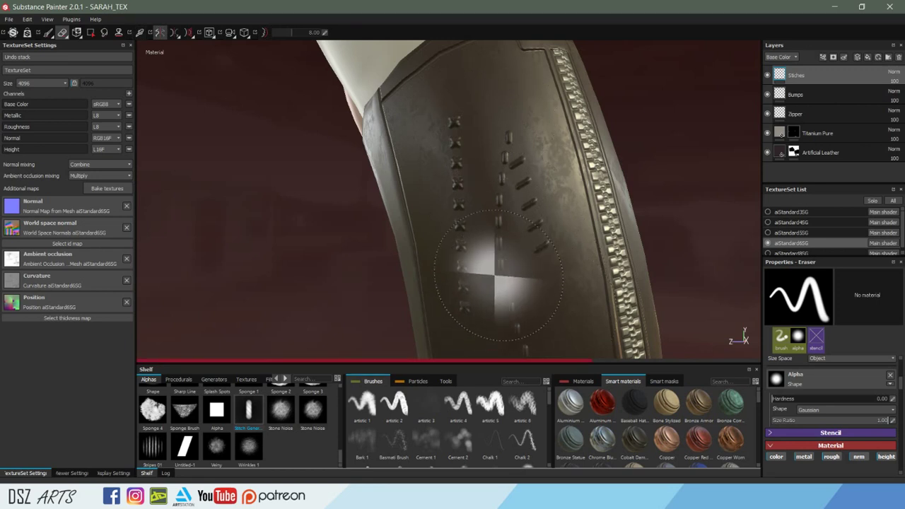
{"action": "mouse_move", "coordinate": [508, 228]}
{"action": "left_mouse_down", "text": "alt"}
{"action": "mouse_move", "coordinate": [525, 264]}
{"action": "mouse_move", "coordinate": [512, 225]}
{"action": "left_mouse_up", "text": "alt"}
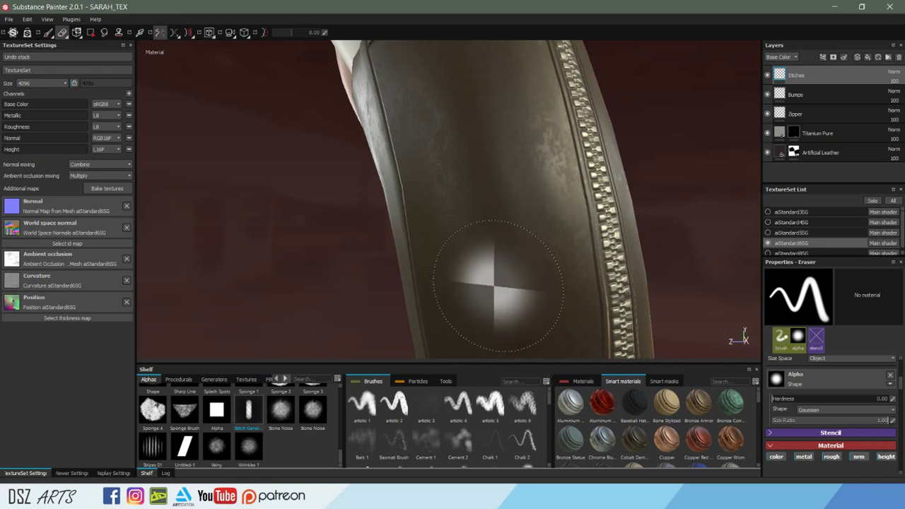
Return to painting with Line stitch type and a brush size of 0.4.
{"action": "key", "text": "1"}
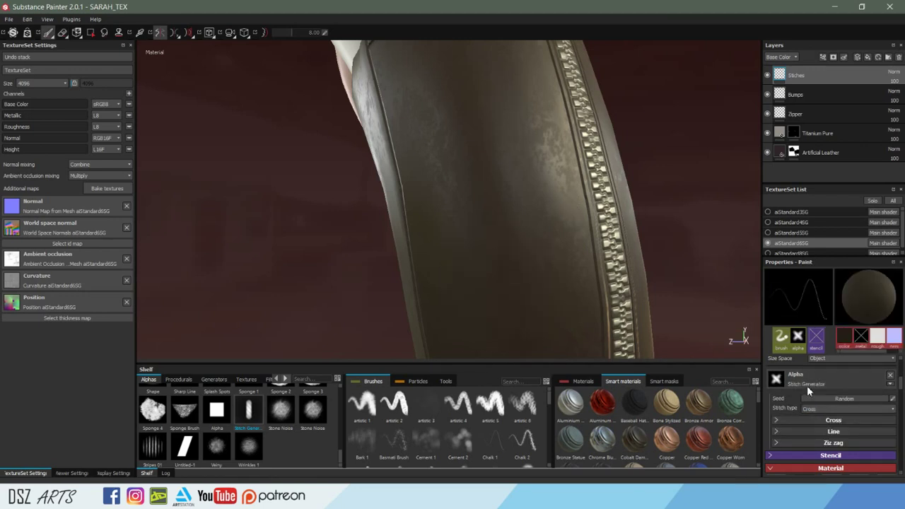
{"action": "left_click", "coordinate": [836, 408]}
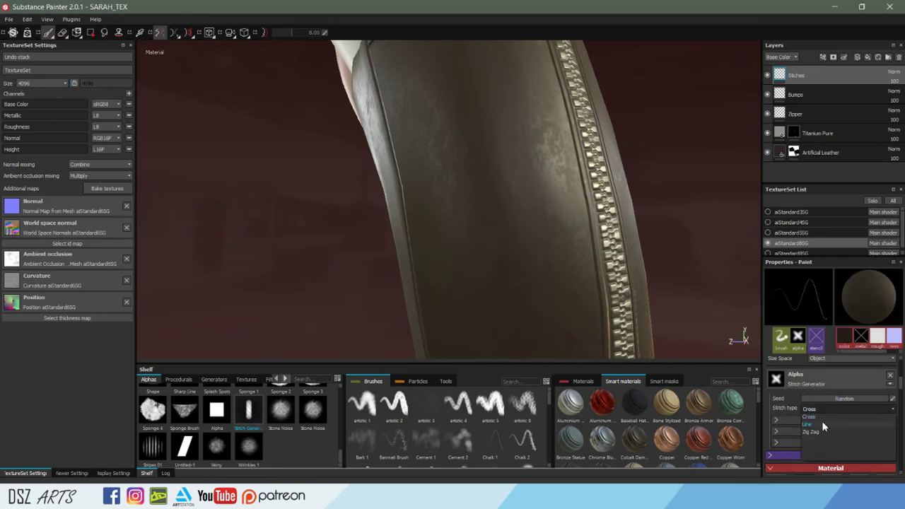
{"action": "left_click", "coordinate": [821, 422]}
{"action": "scroll", "coordinate": [791, 412], "scroll_direction": "up", "scroll_amount": 3}
{"action": "scroll", "coordinate": [790, 411], "scroll_direction": "up", "scroll_amount": 2}
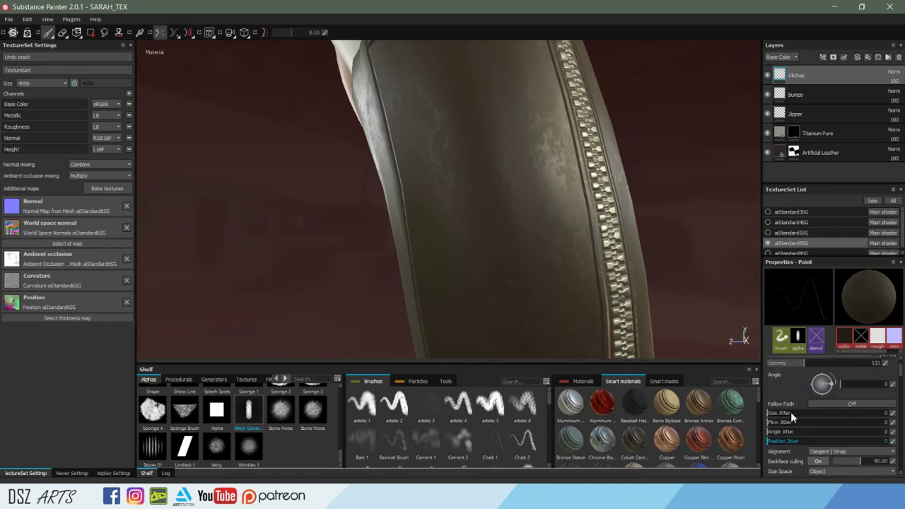
{"action": "scroll", "coordinate": [784, 404], "scroll_direction": "up", "scroll_amount": 1}
{"action": "left_click", "coordinate": [883, 372]}
{"action": "type", "text": "0.4"}
{"action": "key", "text": "Return"}
Paint a straight vertical row of small stitches beside the zipper.
{"action": "left_click", "coordinate": [506, 113]}
{"action": "left_click", "coordinate": [509, 212], "text": "shift"}
{"action": "mouse_move", "coordinate": [505, 204]}
{"action": "left_mouse_down", "text": "alt"}
{"action": "mouse_move", "coordinate": [518, 227]}
{"action": "mouse_move", "coordinate": [581, 241]}
{"action": "mouse_move", "coordinate": [606, 195]}
{"action": "mouse_move", "coordinate": [589, 176]}
{"action": "mouse_move", "coordinate": [575, 178]}
{"action": "mouse_move", "coordinate": [576, 205]}
{"action": "left_mouse_up", "text": "alt"}
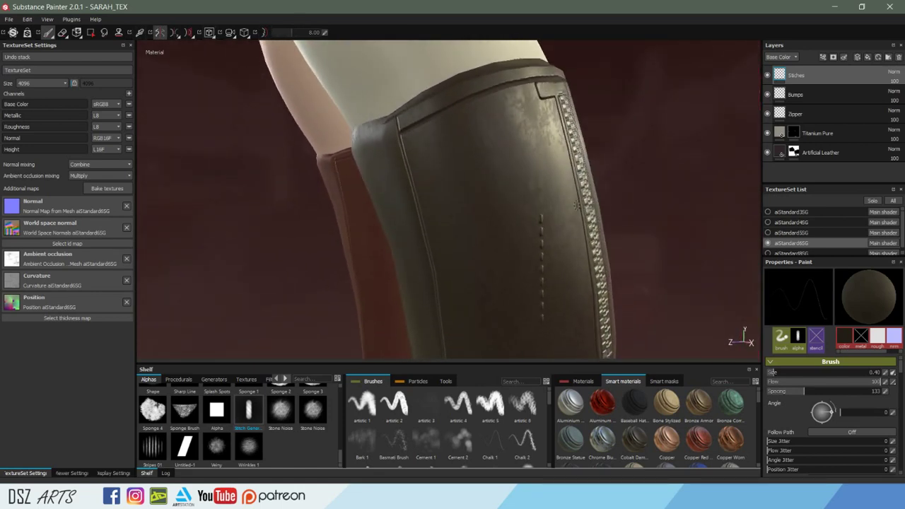
{"action": "double_click", "coordinate": [889, 373]}
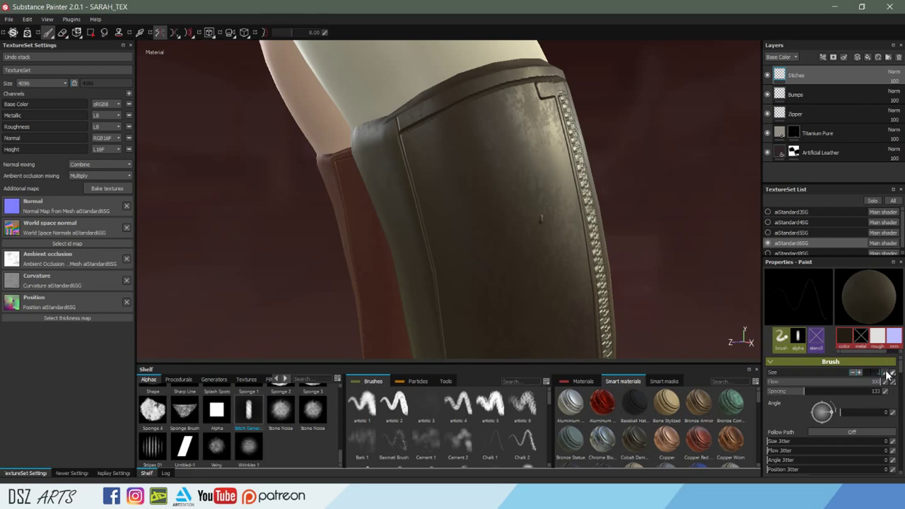
Shrink the eraser, then paint a straight stitch row from the zipper tab along the top edge.
{"action": "key", "text": "e"}
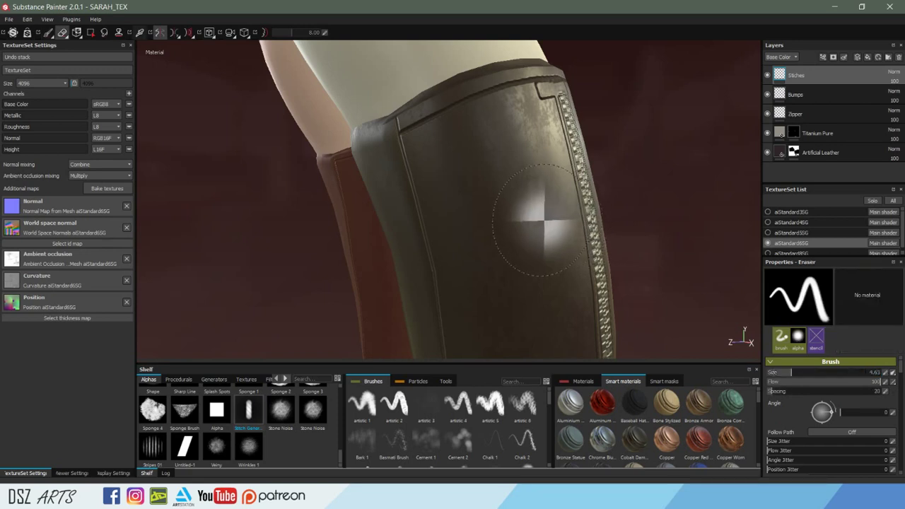
{"action": "right_click_drag", "start_coordinate": [535, 221], "coordinate": [531, 216], "text": "ctrl"}
{"action": "key", "text": "1"}
{"action": "mouse_move", "coordinate": [531, 217]}
{"action": "left_mouse_down", "text": "alt"}
{"action": "mouse_move", "coordinate": [564, 176]}
{"action": "mouse_move", "coordinate": [612, 173]}
{"action": "left_mouse_up", "text": "alt"}
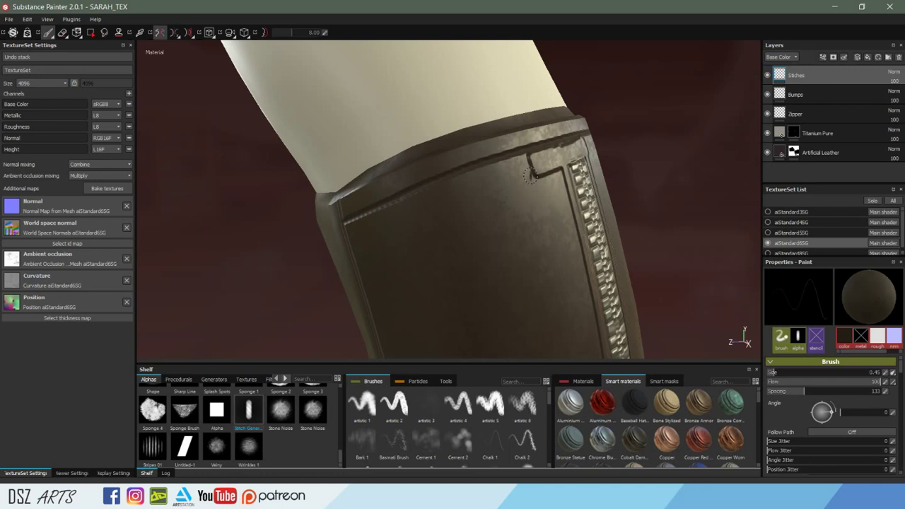
{"action": "left_click_drag", "start_coordinate": [491, 195], "coordinate": [454, 211], "text": "alt"}
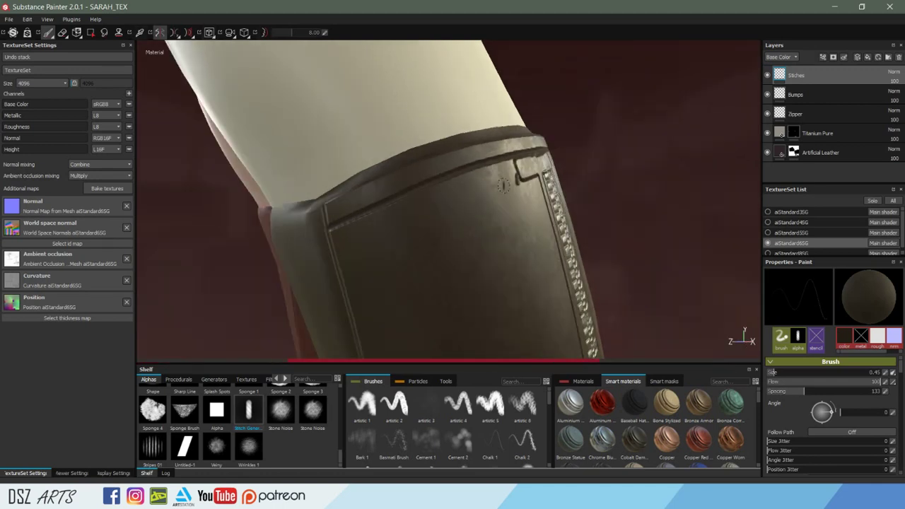
{"action": "left_click", "coordinate": [516, 179]}
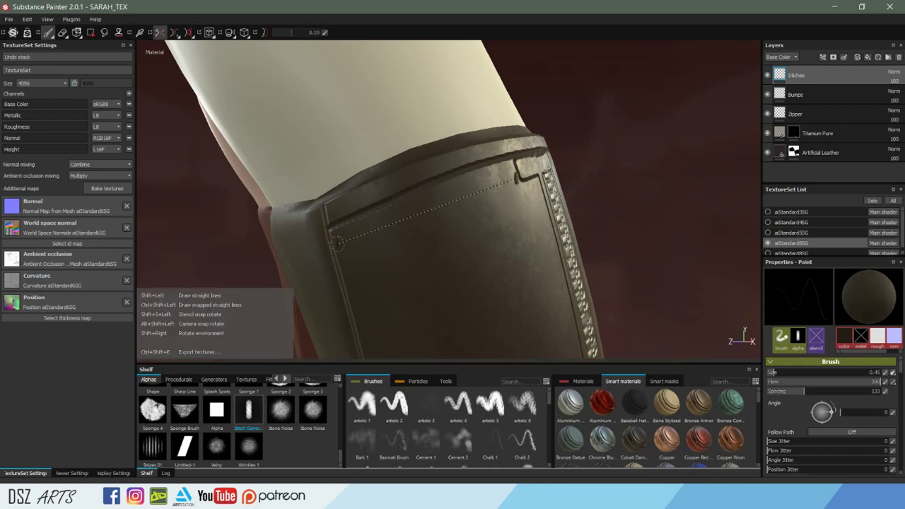
{"action": "left_click", "coordinate": [336, 243], "text": "shift"}
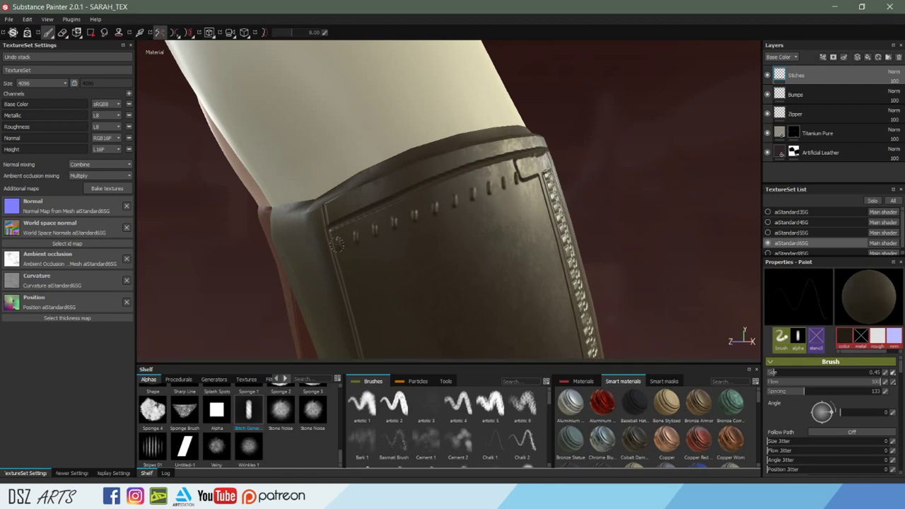
Undo the stitch row along the panel's top edge.
{"action": "mouse_move", "coordinate": [456, 247]}
{"action": "left_mouse_down", "text": "alt"}
{"action": "mouse_move", "coordinate": [502, 232]}
{"action": "mouse_move", "coordinate": [461, 241]}
{"action": "left_mouse_up", "text": "alt"}
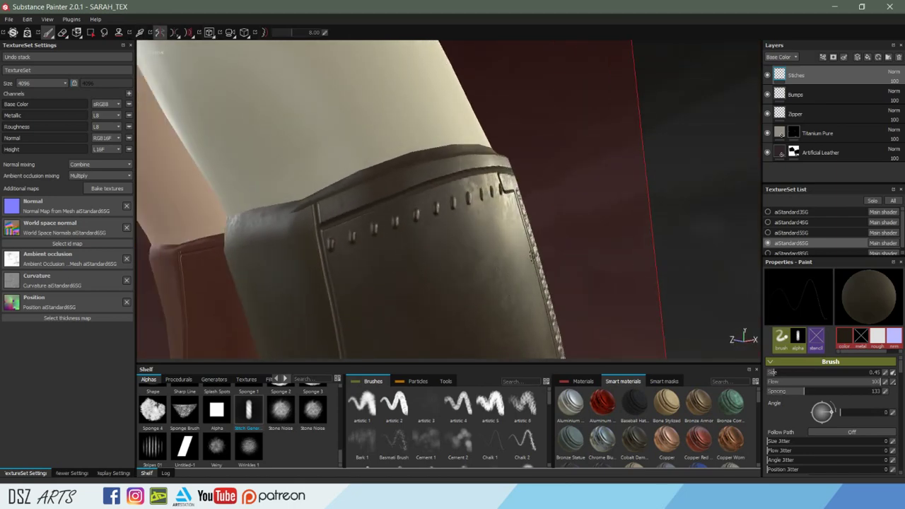
{"action": "key", "text": "ctrl+z"}
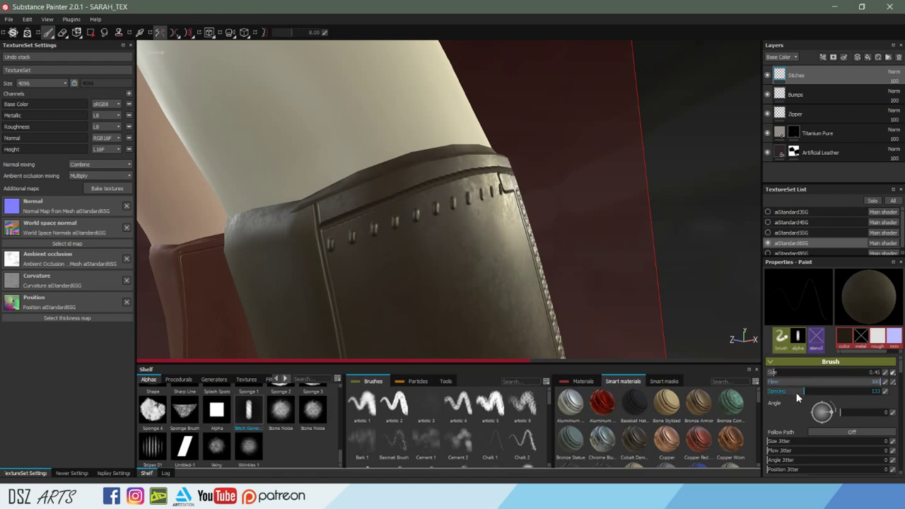
{"action": "scroll", "coordinate": [798, 428], "scroll_direction": "down", "scroll_amount": 5}
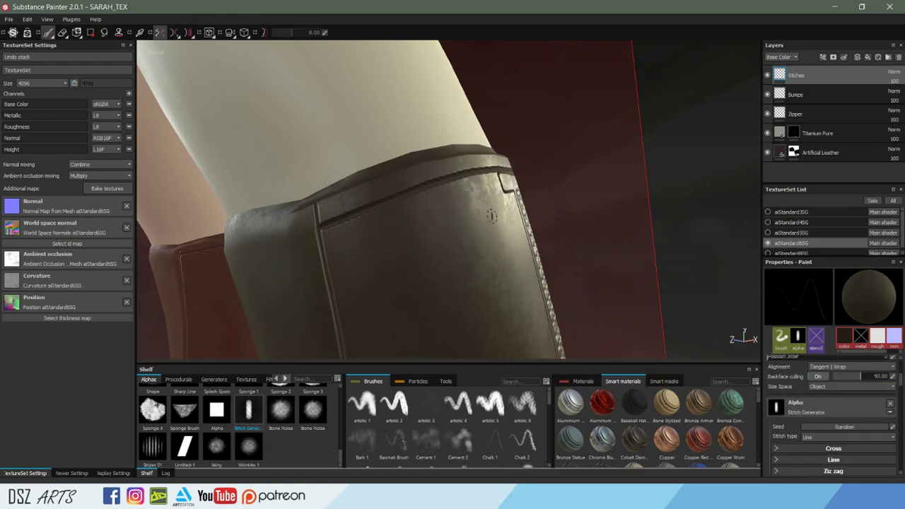
{"action": "scroll", "coordinate": [799, 400], "scroll_direction": "up", "scroll_amount": 3}
{"action": "scroll", "coordinate": [791, 398], "scroll_direction": "up", "scroll_amount": 2}
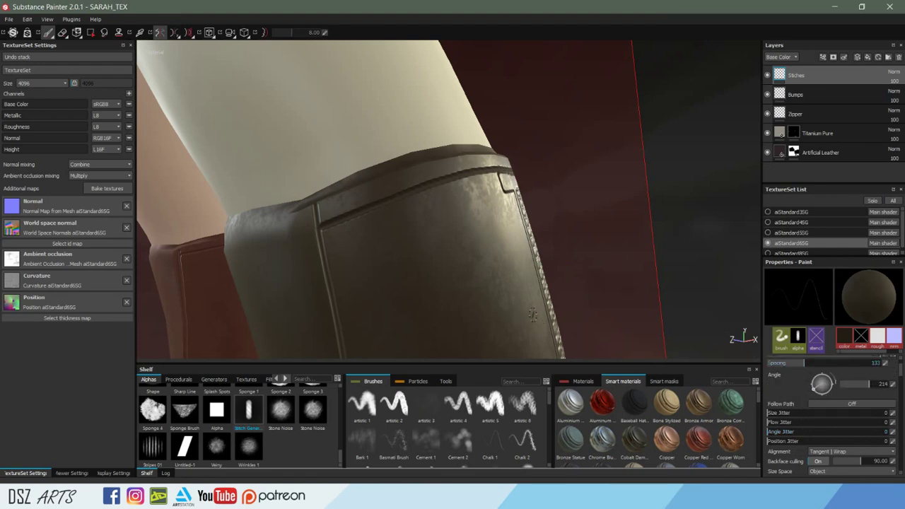
Rotate the stitch angle to 236.
{"action": "left_click_drag", "start_coordinate": [820, 387], "coordinate": [820, 398]}
{"action": "left_click_drag", "start_coordinate": [489, 198], "coordinate": [485, 199], "text": "alt"}
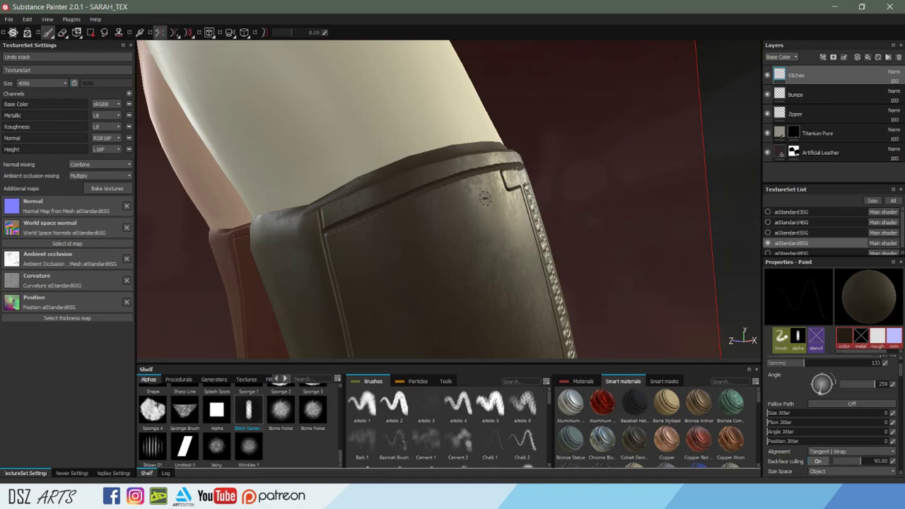
{"action": "left_click_drag", "start_coordinate": [822, 401], "coordinate": [820, 393]}
{"action": "left_click_drag", "start_coordinate": [820, 387], "coordinate": [813, 390]}
{"action": "left_click_drag", "start_coordinate": [814, 389], "coordinate": [816, 399]}
Paint another stitch row across the panel's top edge and undo it.
{"action": "left_click", "coordinate": [494, 192], "text": "shift"}
{"action": "left_click", "coordinate": [497, 191], "text": "shift"}
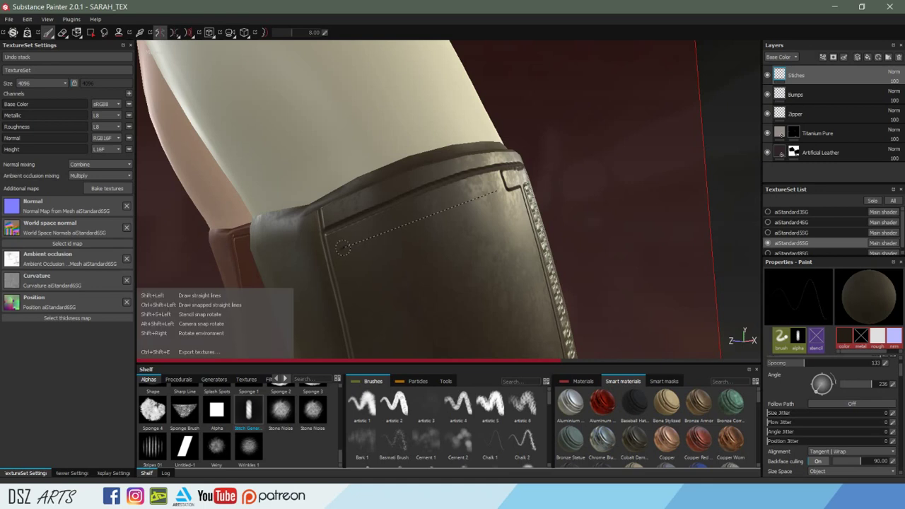
{"action": "mouse_move", "coordinate": [487, 265]}
{"action": "left_mouse_down", "text": "alt"}
{"action": "mouse_move", "coordinate": [426, 267]}
{"action": "mouse_move", "coordinate": [479, 264]}
{"action": "left_mouse_up", "text": "alt"}
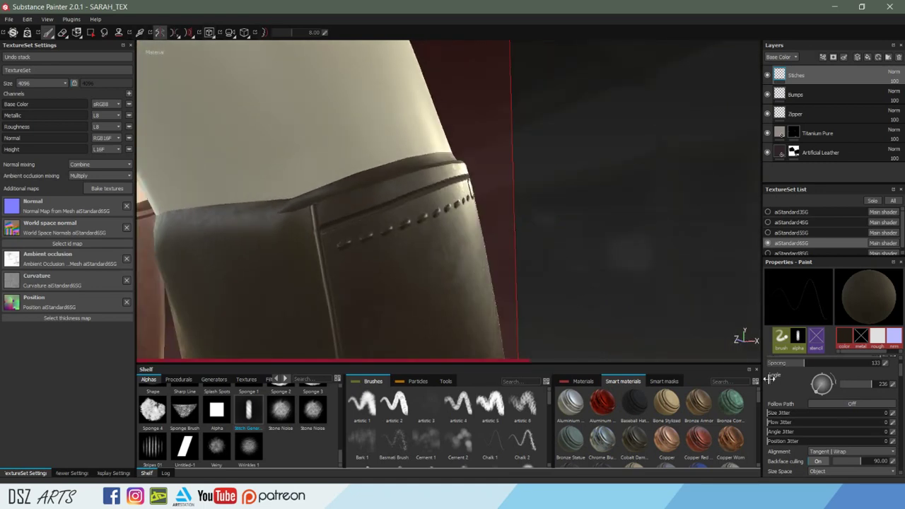
{"action": "key", "text": "ctrl+z"}
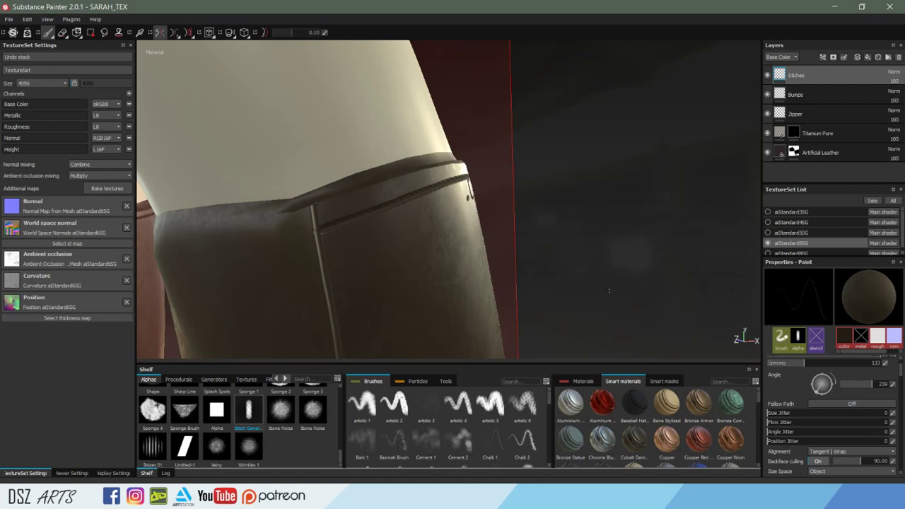
Erase part of the stitching near the top of the side seam, then return to painting.
{"action": "mouse_move", "coordinate": [436, 224]}
{"action": "left_mouse_down", "text": "alt"}
{"action": "mouse_move", "coordinate": [403, 222]}
{"action": "mouse_move", "coordinate": [429, 217]}
{"action": "mouse_move", "coordinate": [478, 253]}
{"action": "mouse_move", "coordinate": [498, 216]}
{"action": "left_mouse_up", "text": "alt"}
{"action": "key", "text": "e"}
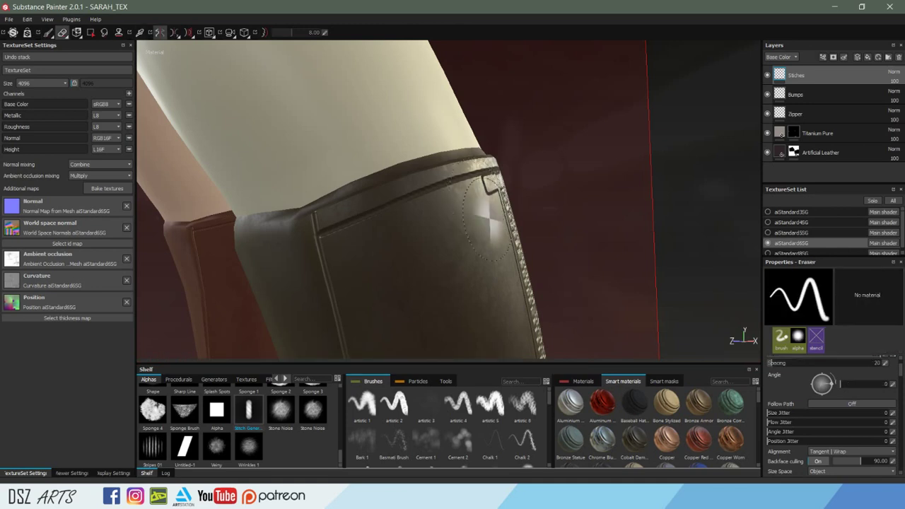
{"action": "key", "text": "p"}
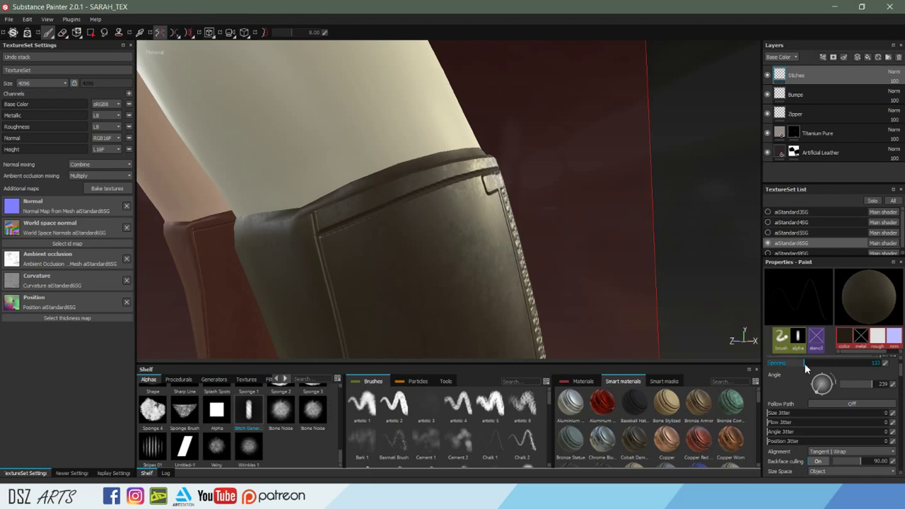
Re-seed the Stitch Generator alpha randomly and reduce its Line spacing to 0.27.
{"action": "scroll", "coordinate": [804, 366], "scroll_direction": "up", "scroll_amount": 2}
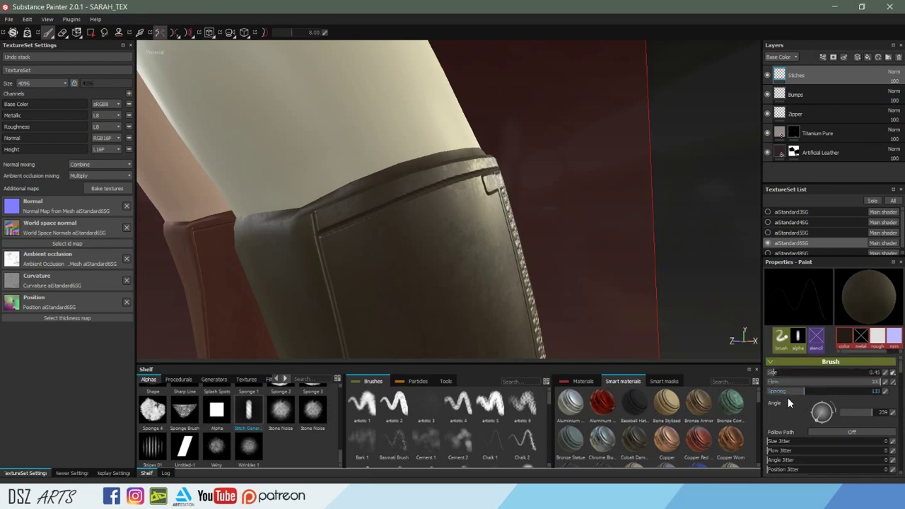
{"action": "scroll", "coordinate": [793, 414], "scroll_direction": "down", "scroll_amount": 2}
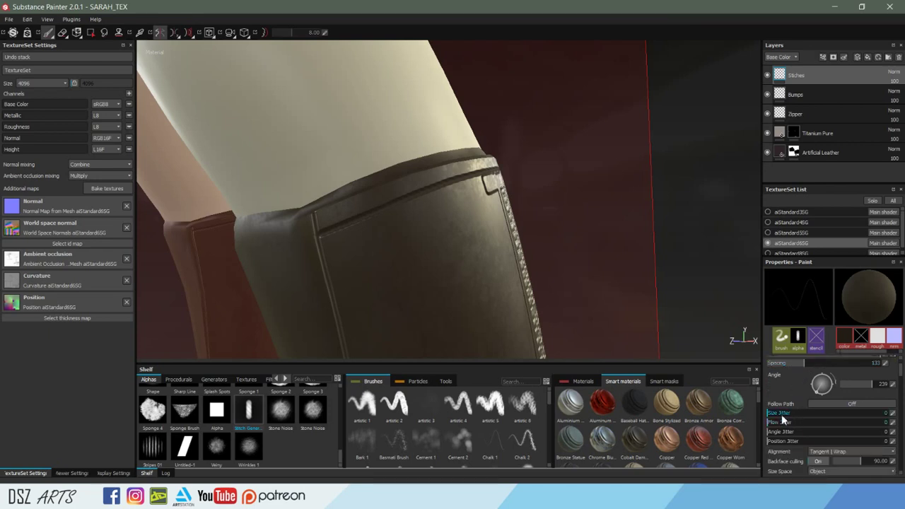
{"action": "scroll", "coordinate": [781, 420], "scroll_direction": "down", "scroll_amount": 2}
{"action": "scroll", "coordinate": [783, 434], "scroll_direction": "down", "scroll_amount": 4}
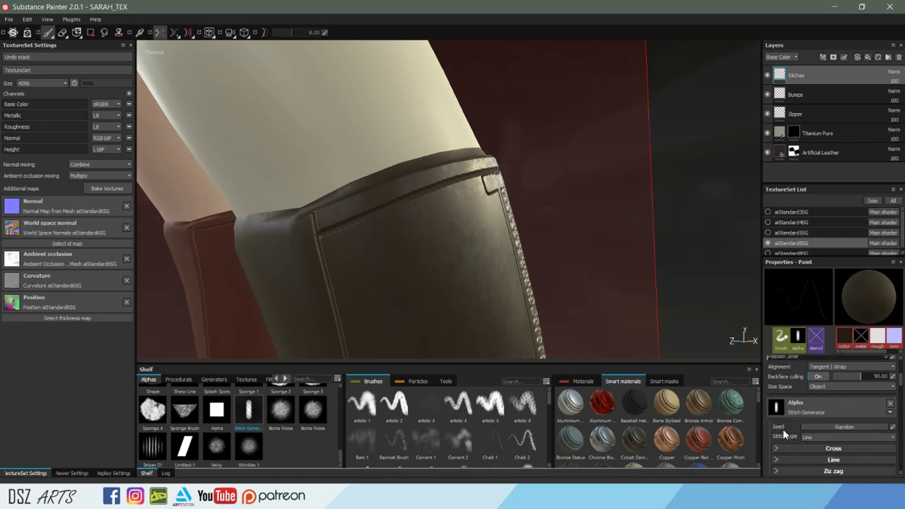
{"action": "left_click", "coordinate": [871, 428]}
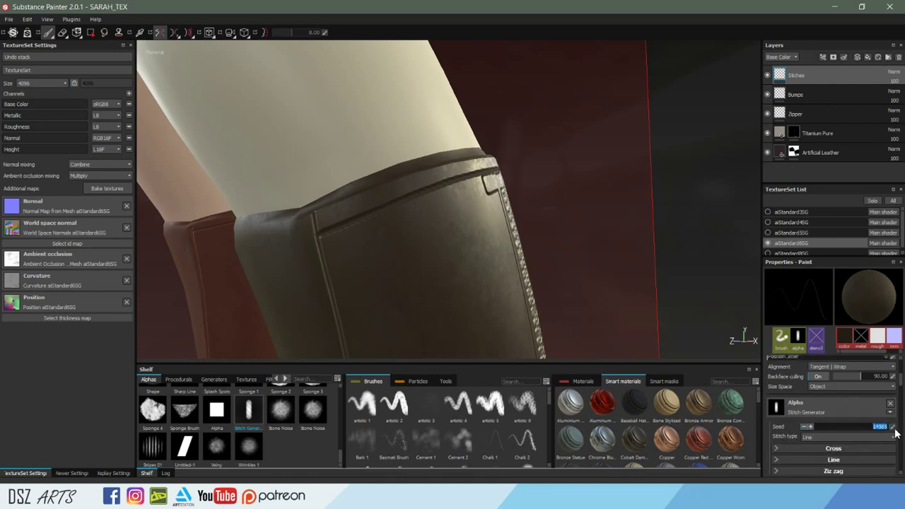
{"action": "scroll", "coordinate": [847, 439], "scroll_direction": "down", "scroll_amount": 4}
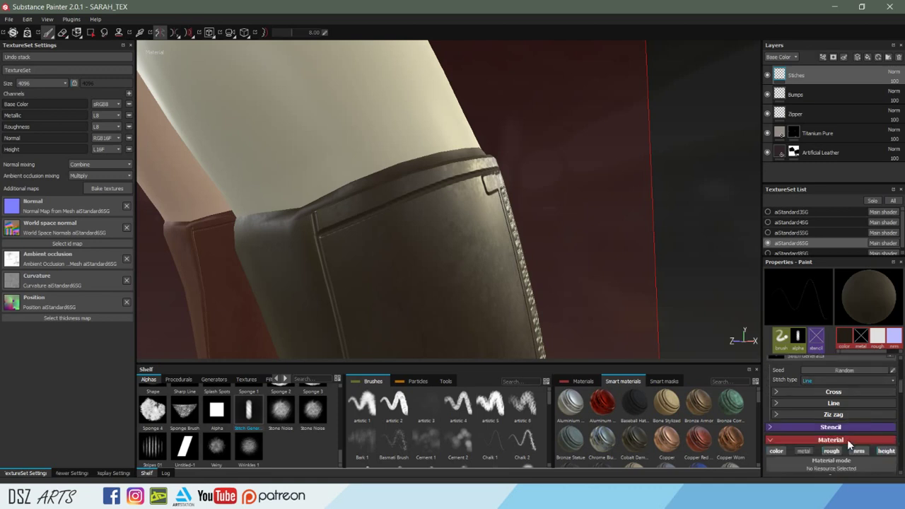
{"action": "left_click", "coordinate": [834, 402]}
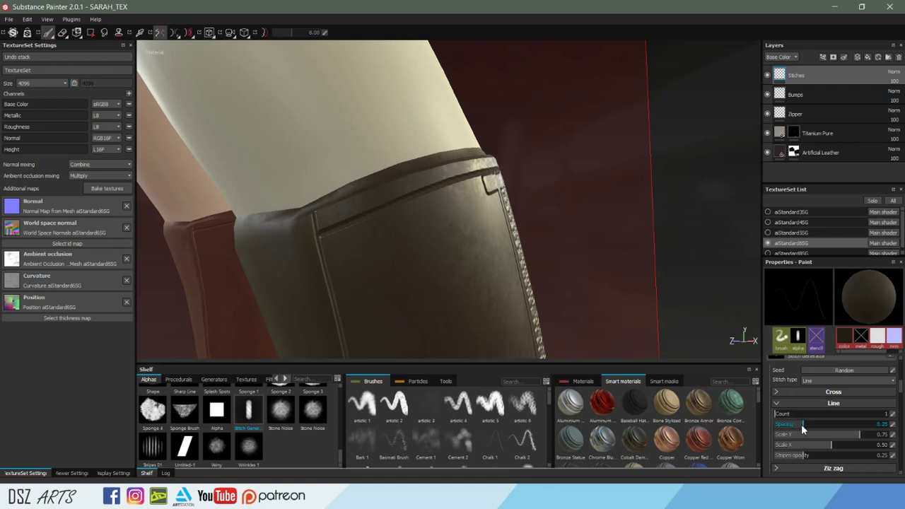
{"action": "left_click_drag", "start_coordinate": [810, 428], "coordinate": [804, 426]}
{"action": "left_click_drag", "start_coordinate": [375, 244], "coordinate": [471, 208], "text": "alt"}
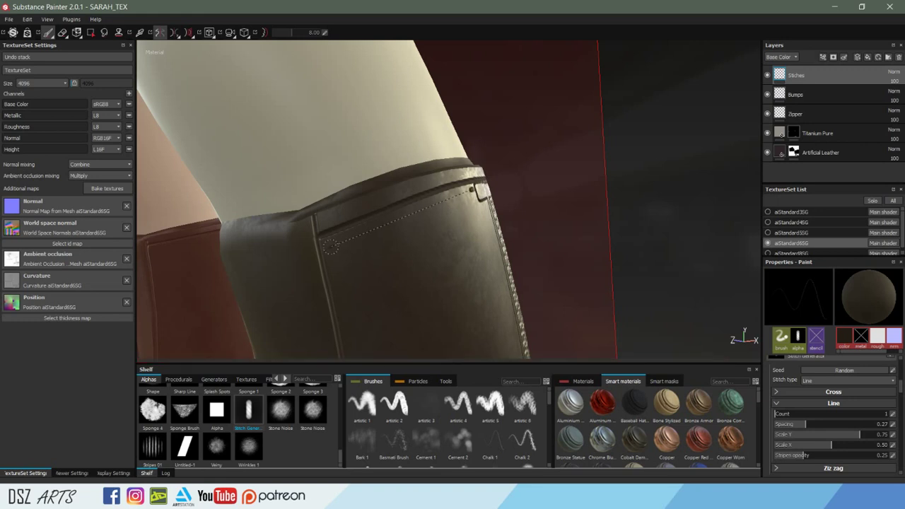
Draw a straight stitch line along the seam from the zipper edge.
{"action": "left_click", "coordinate": [329, 246], "text": "shift"}
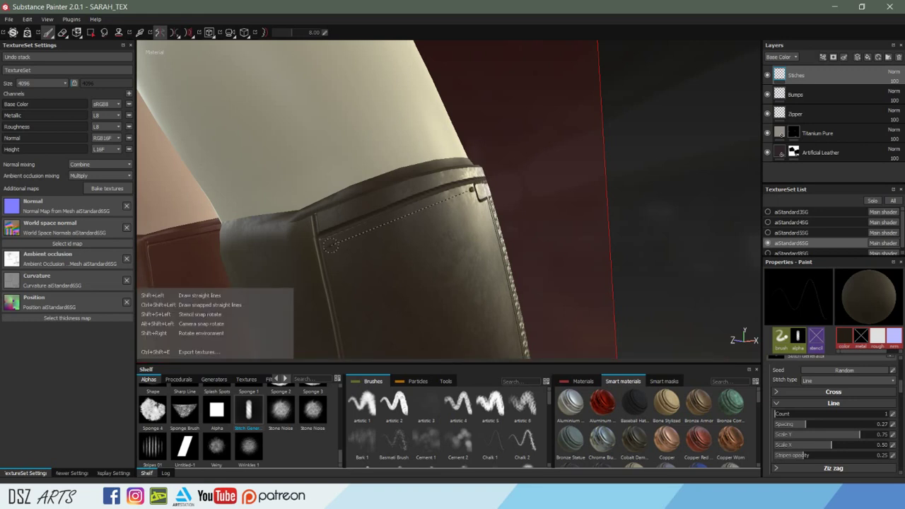
{"action": "left_click", "coordinate": [329, 245], "text": "shift"}
{"action": "mouse_move", "coordinate": [467, 236]}
{"action": "left_mouse_down", "text": "alt"}
{"action": "mouse_move", "coordinate": [311, 268]}
{"action": "mouse_move", "coordinate": [475, 232]}
{"action": "left_mouse_up", "text": "alt"}
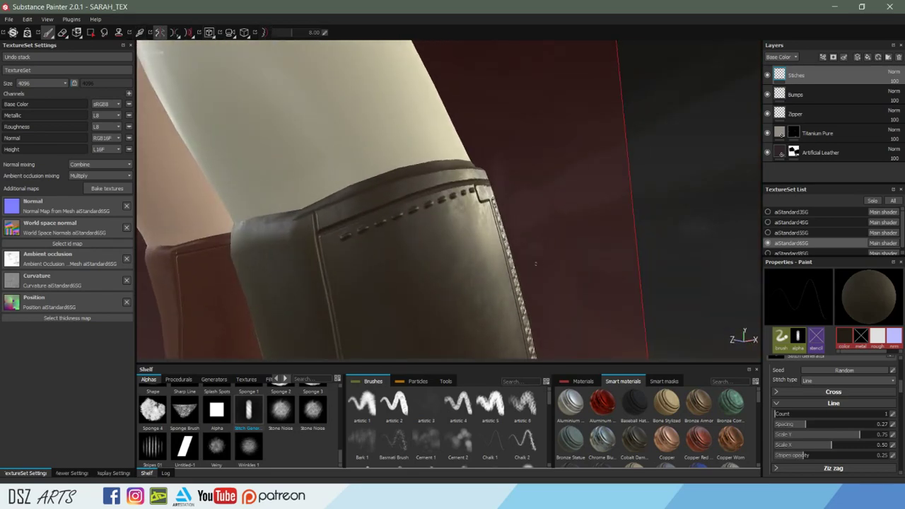
{"action": "left_click_drag", "start_coordinate": [340, 257], "coordinate": [369, 265], "text": "alt"}
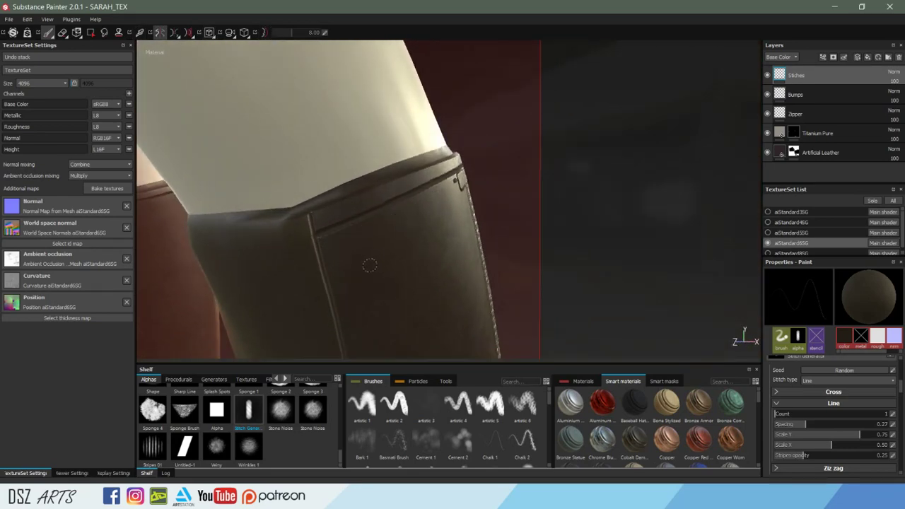
{"action": "left_click", "coordinate": [326, 244]}
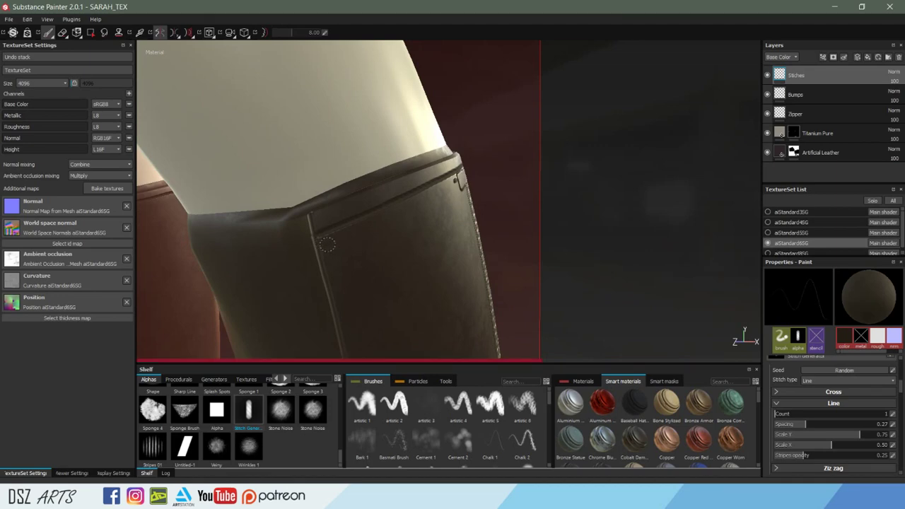
{"action": "mouse_move", "coordinate": [329, 244]}
{"action": "left_mouse_down", "text": "alt"}
{"action": "mouse_move", "coordinate": [396, 246]}
{"action": "mouse_move", "coordinate": [358, 244]}
{"action": "mouse_move", "coordinate": [306, 260]}
{"action": "left_mouse_up", "text": "alt"}
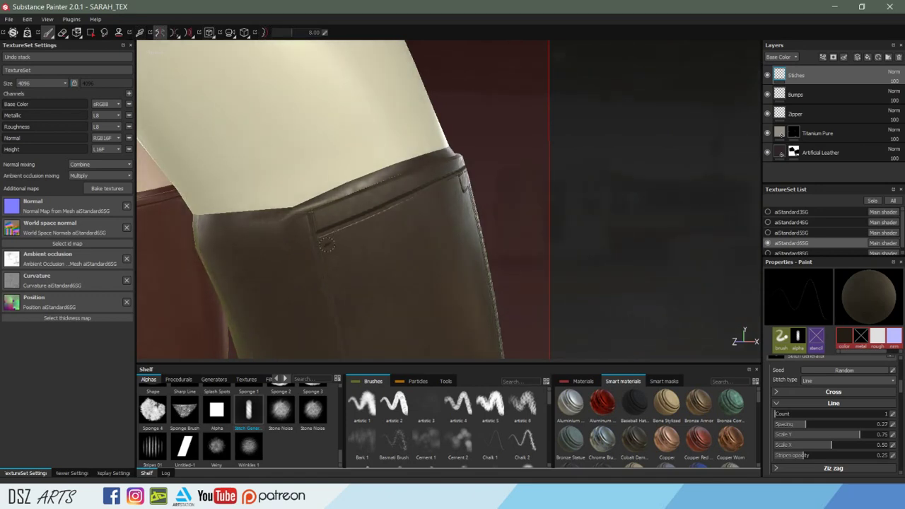
Keep the Line stitch type, redraw the pocket-top stitch row, and undo the vertical row.
{"action": "left_click", "coordinate": [458, 179], "text": "shift"}
{"action": "key", "text": "ctrl+z"}
{"action": "left_click_drag", "start_coordinate": [421, 263], "coordinate": [405, 256], "text": "alt"}
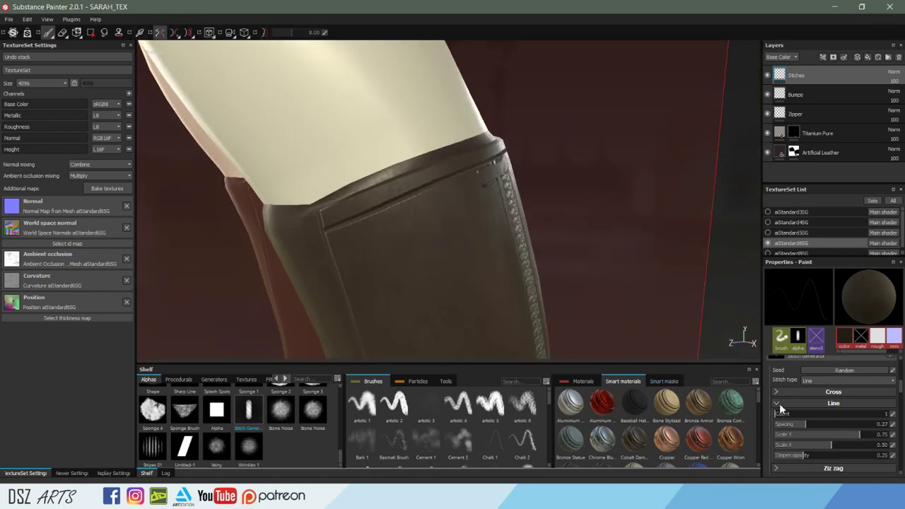
{"action": "left_click", "coordinate": [827, 381]}
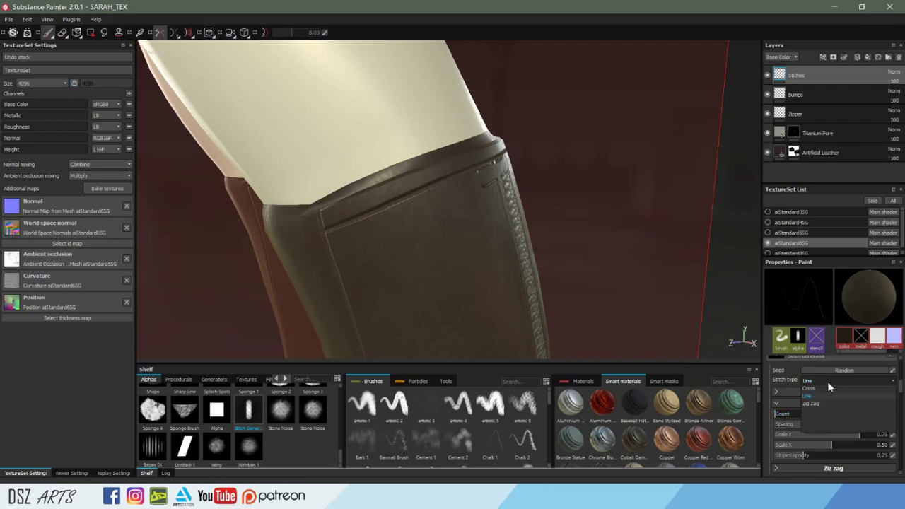
{"action": "left_click", "coordinate": [811, 396]}
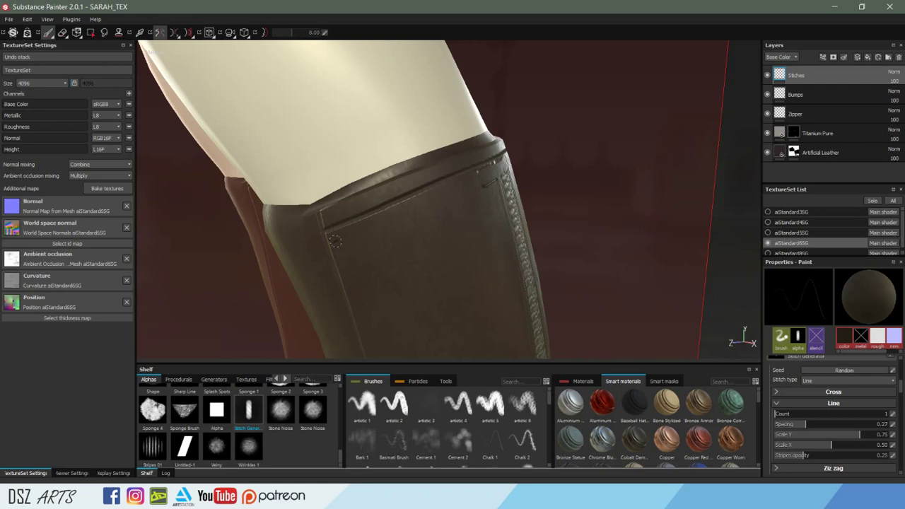
{"action": "left_click", "coordinate": [479, 182], "text": "shift"}
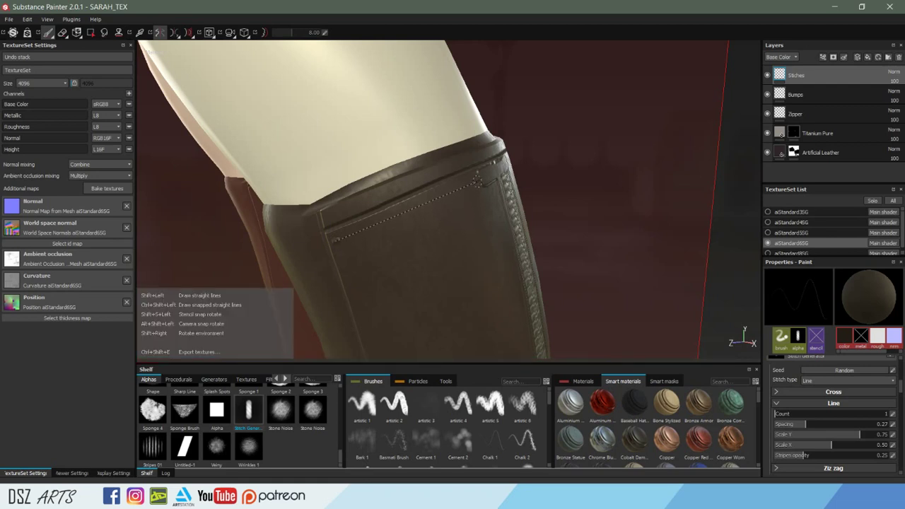
{"action": "mouse_move", "coordinate": [469, 250]}
{"action": "left_mouse_down", "text": "alt"}
{"action": "mouse_move", "coordinate": [399, 257]}
{"action": "mouse_move", "coordinate": [460, 203]}
{"action": "mouse_move", "coordinate": [464, 288]}
{"action": "left_mouse_up", "text": "alt"}
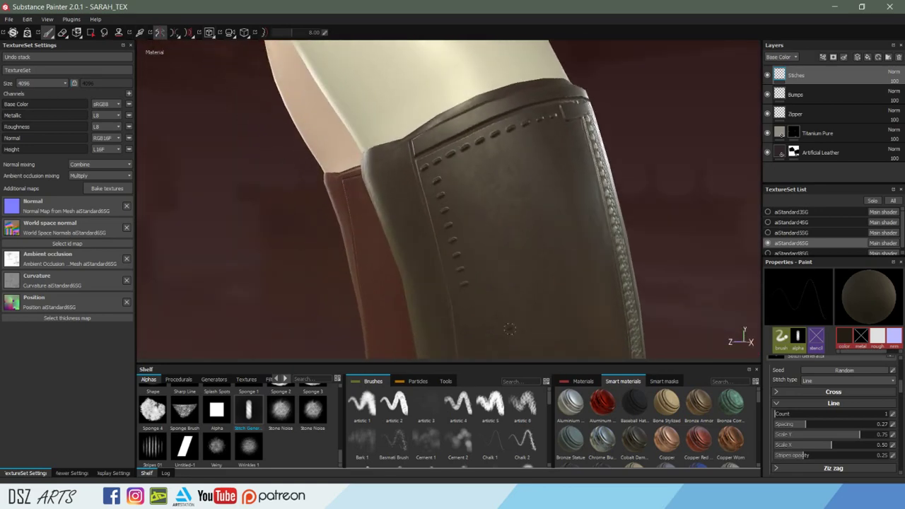
{"action": "key", "text": "ctrl+z"}
Make stitches follow the stroke direction and rotate the stitch angle to 187.
{"action": "scroll", "coordinate": [841, 373], "scroll_direction": "up", "scroll_amount": 2}
{"action": "scroll", "coordinate": [840, 376], "scroll_direction": "up", "scroll_amount": 2}
{"action": "scroll", "coordinate": [839, 378], "scroll_direction": "up", "scroll_amount": 3}
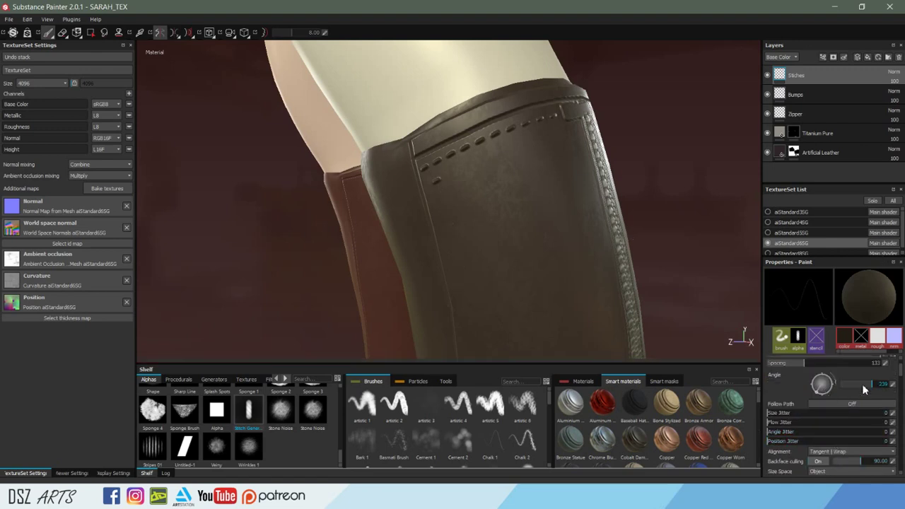
{"action": "left_click", "coordinate": [854, 400]}
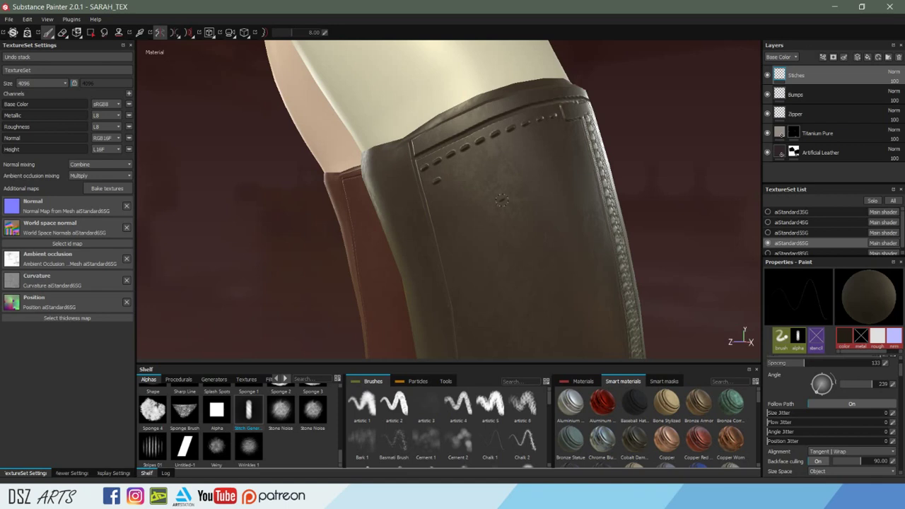
{"action": "left_click_drag", "start_coordinate": [502, 206], "coordinate": [652, 311]}
{"action": "key", "text": "ctrl+z"}
{"action": "mouse_move", "coordinate": [820, 388]}
{"action": "left_mouse_down"}
{"action": "mouse_move", "coordinate": [825, 393]}
{"action": "mouse_move", "coordinate": [814, 390]}
{"action": "left_mouse_up"}
{"action": "left_click_drag", "start_coordinate": [813, 374], "coordinate": [821, 374]}
{"action": "left_click_drag", "start_coordinate": [820, 377], "coordinate": [806, 385]}
Erase a stitch spot near the pocket top, set the angle to 170, and stitch down the panel side.
{"action": "key", "text": "e"}
{"action": "left_click", "coordinate": [437, 183]}
{"action": "mouse_move", "coordinate": [437, 219]}
{"action": "left_mouse_down", "text": "alt"}
{"action": "mouse_move", "coordinate": [414, 202]}
{"action": "mouse_move", "coordinate": [436, 179]}
{"action": "left_mouse_up", "text": "alt"}
{"action": "key", "text": "p"}
{"action": "left_click_drag", "start_coordinate": [818, 382], "coordinate": [812, 385]}
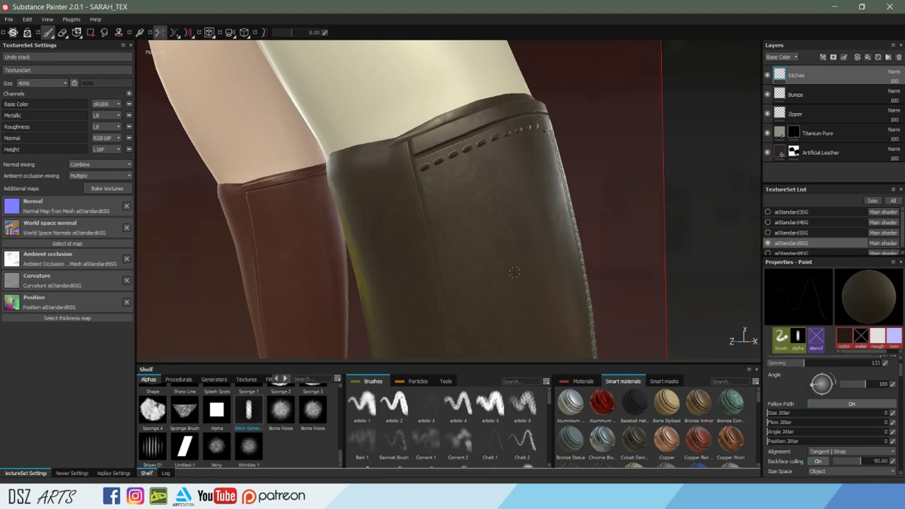
{"action": "left_click_drag", "start_coordinate": [815, 382], "coordinate": [809, 385]}
{"action": "left_click_drag", "start_coordinate": [807, 381], "coordinate": [807, 381]}
{"action": "left_click_drag", "start_coordinate": [424, 176], "coordinate": [438, 253]}
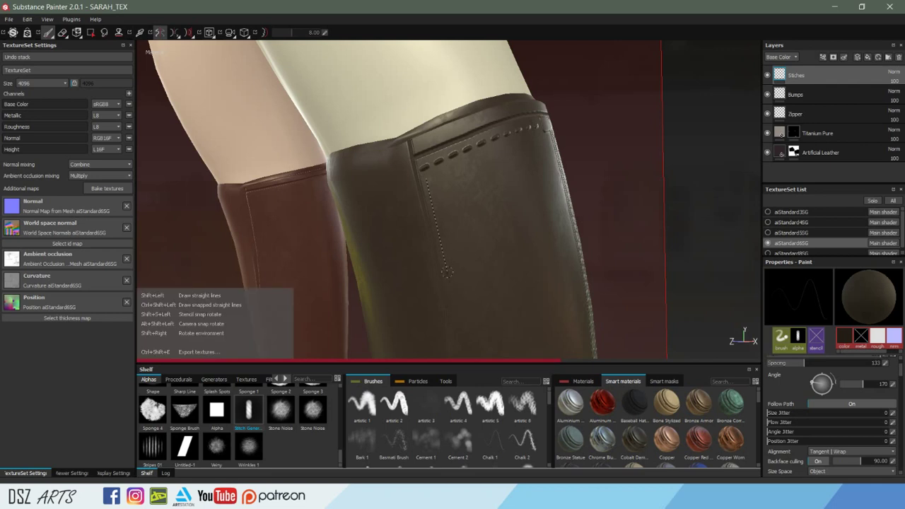
{"action": "left_click_drag", "start_coordinate": [443, 252], "coordinate": [457, 347]}
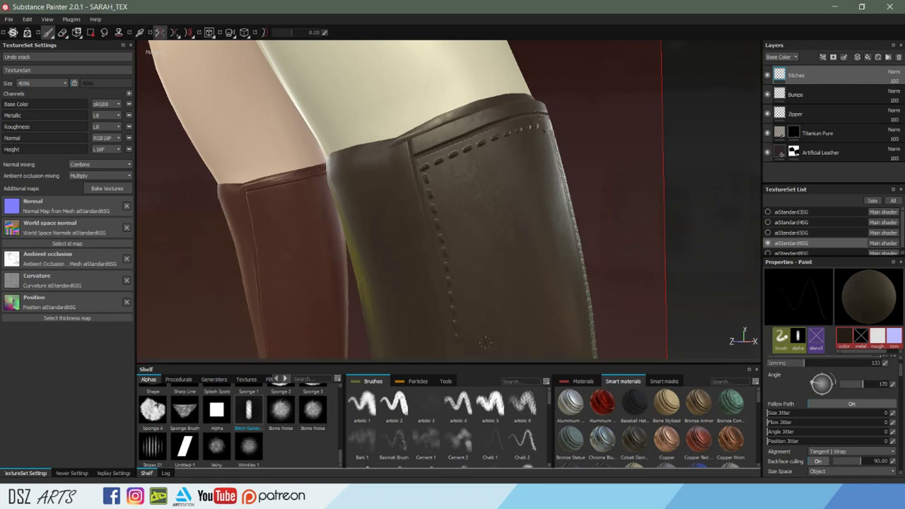
{"action": "middle_click_drag", "start_coordinate": [495, 295], "coordinate": [494, 185], "text": "alt"}
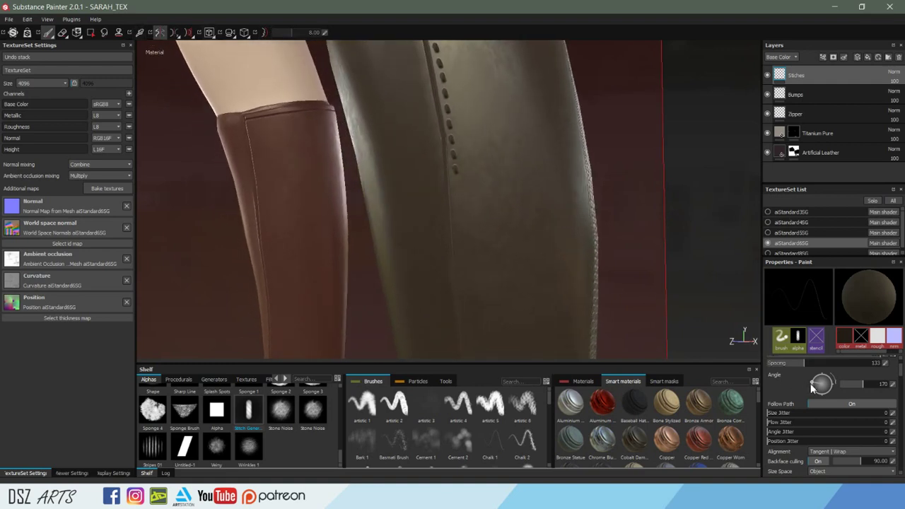
Nudge the stitch angle to 189 and continue the stitches further down the seam.
{"action": "left_click_drag", "start_coordinate": [810, 384], "coordinate": [810, 386]}
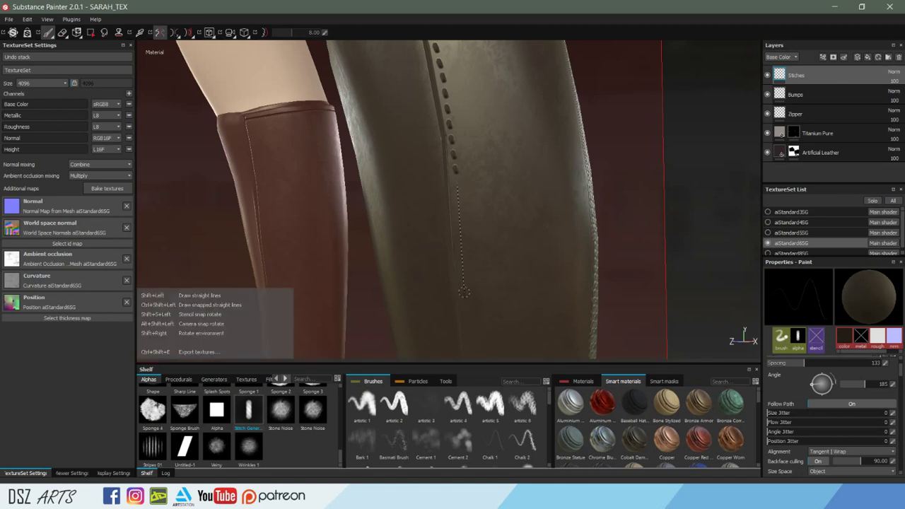
{"action": "left_click", "coordinate": [459, 258], "text": "shift"}
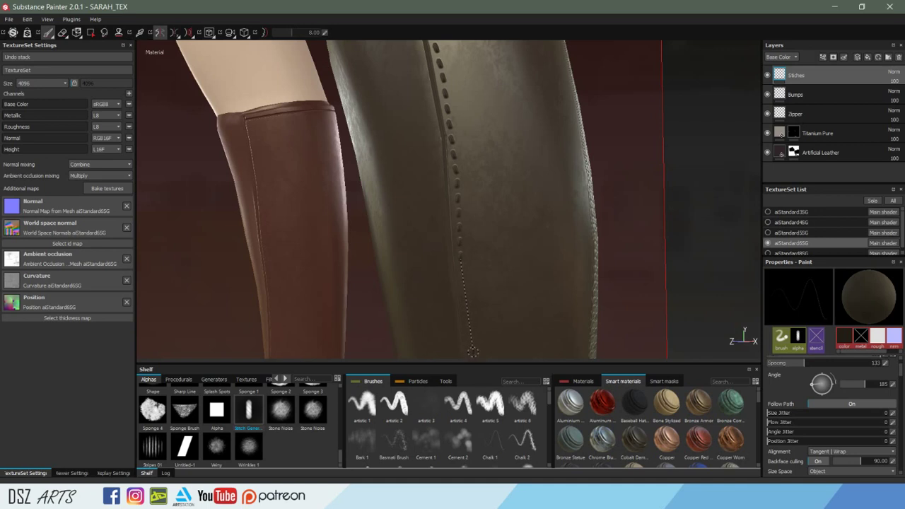
{"action": "mouse_move", "coordinate": [474, 351]}
{"action": "left_mouse_down", "text": "alt"}
{"action": "mouse_move", "coordinate": [499, 244]}
{"action": "mouse_move", "coordinate": [493, 201]}
{"action": "mouse_move", "coordinate": [485, 216]}
{"action": "mouse_move", "coordinate": [483, 156]}
{"action": "left_mouse_up", "text": "alt"}
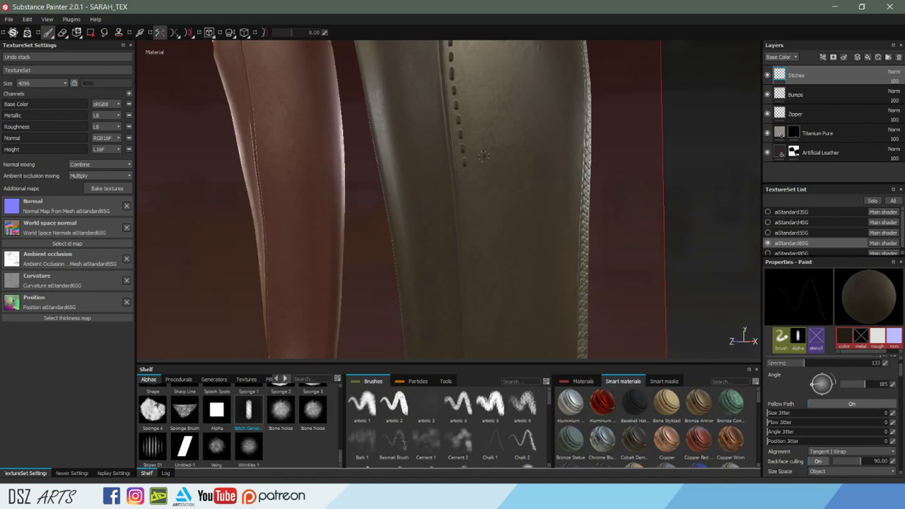
{"action": "mouse_move", "coordinate": [458, 192]}
{"action": "left_mouse_down", "text": "alt"}
{"action": "mouse_move", "coordinate": [470, 169]}
{"action": "mouse_move", "coordinate": [472, 126]}
{"action": "left_mouse_up", "text": "alt"}
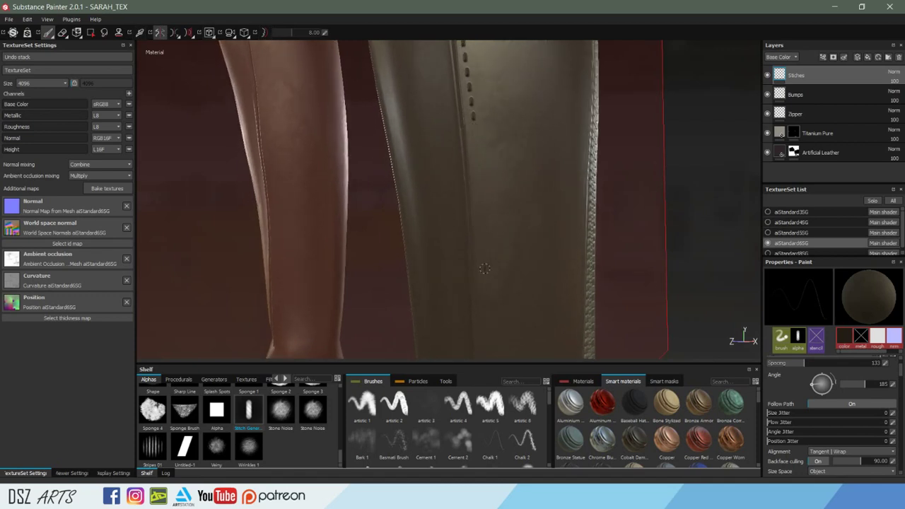
Finish the straight stitch row down the rest of the boot seam.
{"action": "key", "text": "shift"}
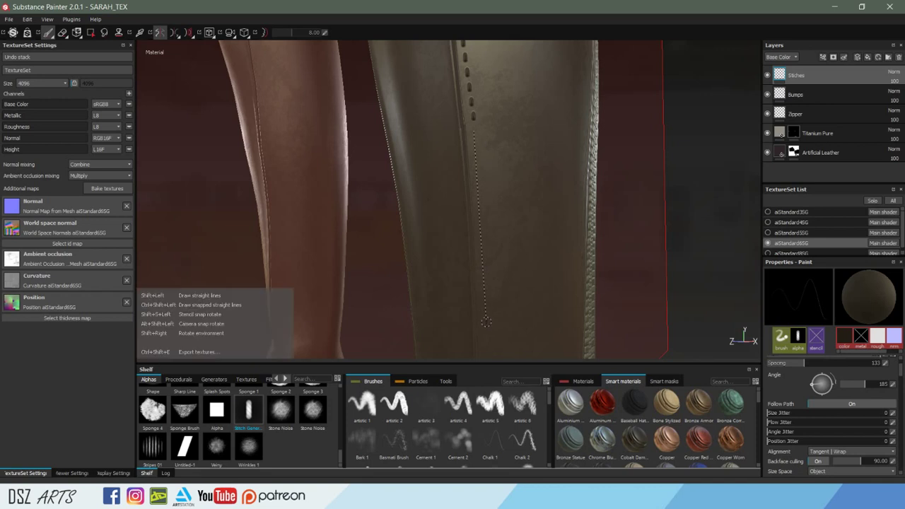
{"action": "left_click_drag", "start_coordinate": [527, 325], "coordinate": [530, 113], "text": "alt"}
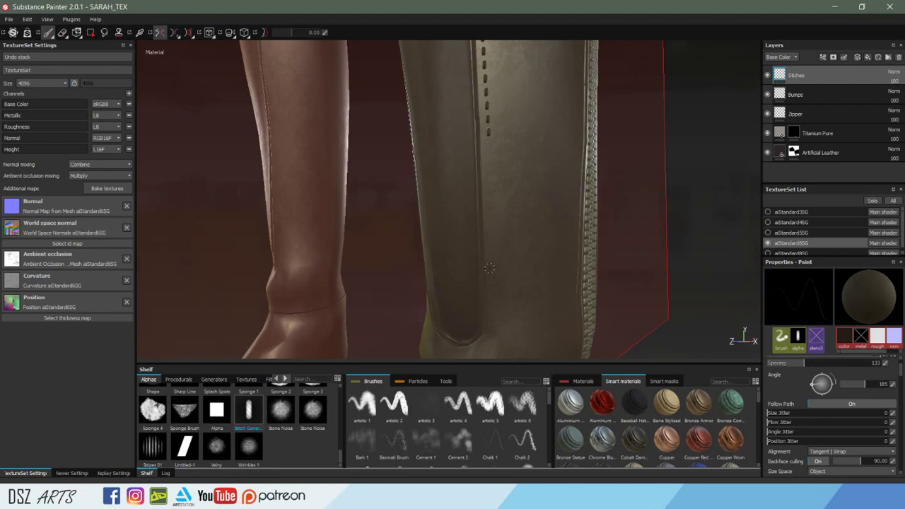
{"action": "key", "text": "shift"}
{"action": "left_click", "coordinate": [493, 332], "text": "shift"}
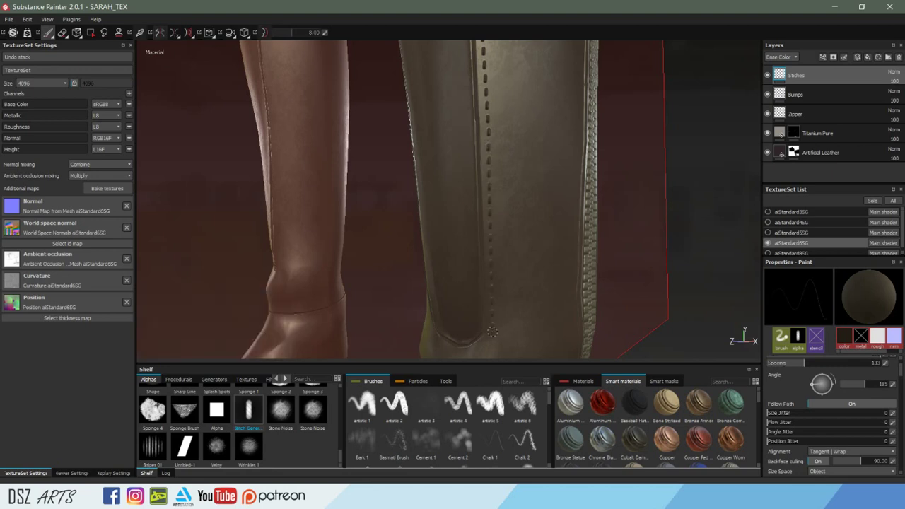
{"action": "mouse_move", "coordinate": [493, 331]}
{"action": "left_mouse_down", "text": "alt"}
{"action": "mouse_move", "coordinate": [539, 248]}
{"action": "mouse_move", "coordinate": [636, 212]}
{"action": "left_mouse_up", "text": "alt"}
{"action": "scroll", "coordinate": [636, 212], "scroll_direction": "down", "scroll_amount": 2}
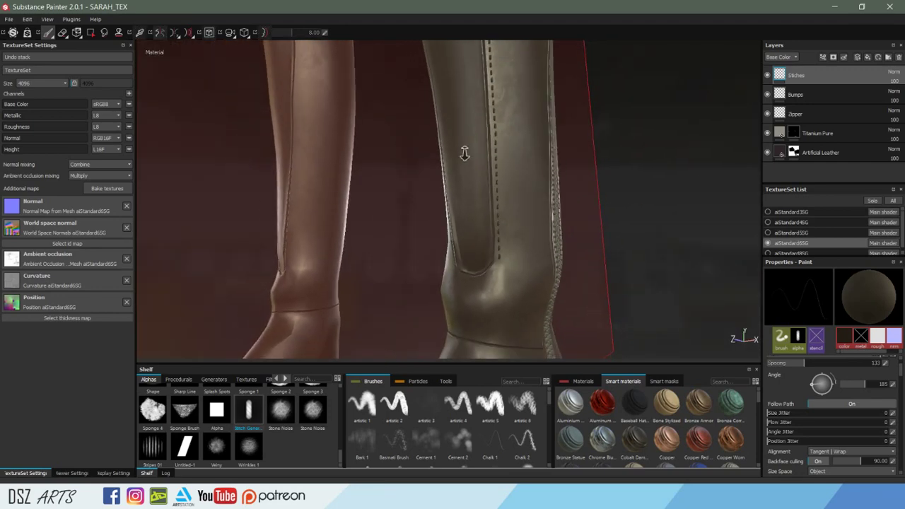
{"action": "scroll", "coordinate": [462, 151], "scroll_direction": "down", "scroll_amount": 2}
{"action": "scroll", "coordinate": [461, 224], "scroll_direction": "down", "scroll_amount": 2}
{"action": "mouse_move", "coordinate": [461, 224]}
{"action": "left_mouse_down", "text": "alt"}
{"action": "mouse_move", "coordinate": [443, 193]}
{"action": "mouse_move", "coordinate": [399, 198]}
{"action": "left_mouse_up", "text": "alt"}
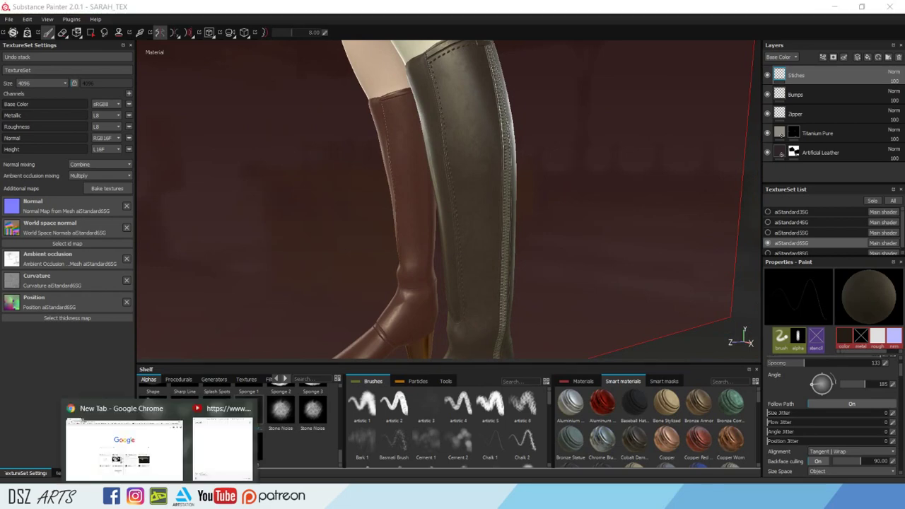
Send 'yo' in the YouTube live chat and close the chat window.
{"action": "left_click", "coordinate": [207, 461]}
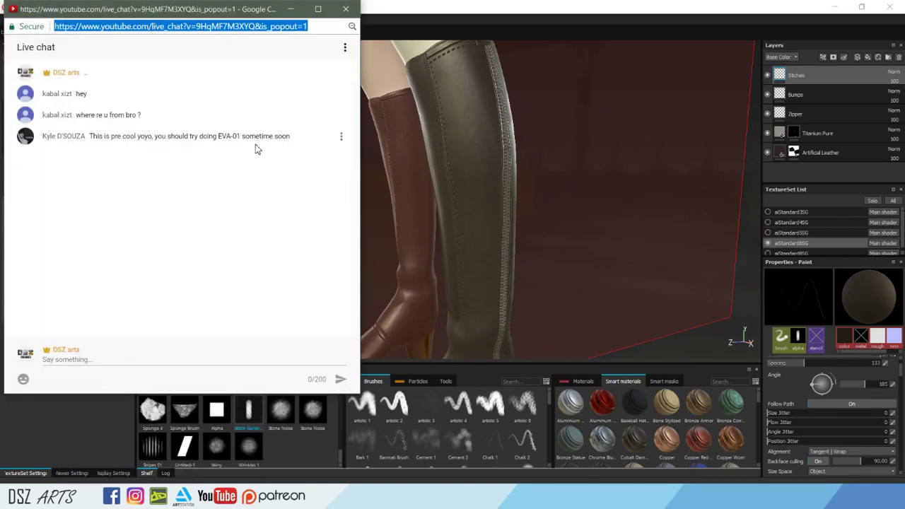
{"action": "left_click", "coordinate": [137, 361]}
{"action": "type", "text": "yo"}
{"action": "key", "text": "Return"}
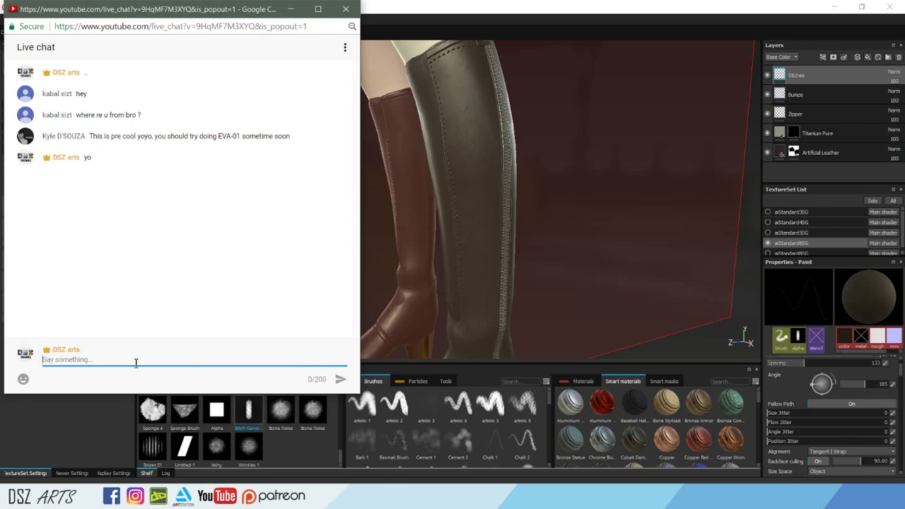
{"action": "mouse_move", "coordinate": [184, 72]}
{"action": "left_click", "coordinate": [289, 9]}
{"action": "mouse_move", "coordinate": [448, 143]}
{"action": "left_mouse_down", "text": "alt"}
{"action": "mouse_move", "coordinate": [480, 154]}
{"action": "mouse_move", "coordinate": [477, 180]}
{"action": "mouse_move", "coordinate": [479, 173]}
{"action": "mouse_move", "coordinate": [558, 190]}
{"action": "left_mouse_up", "text": "alt"}
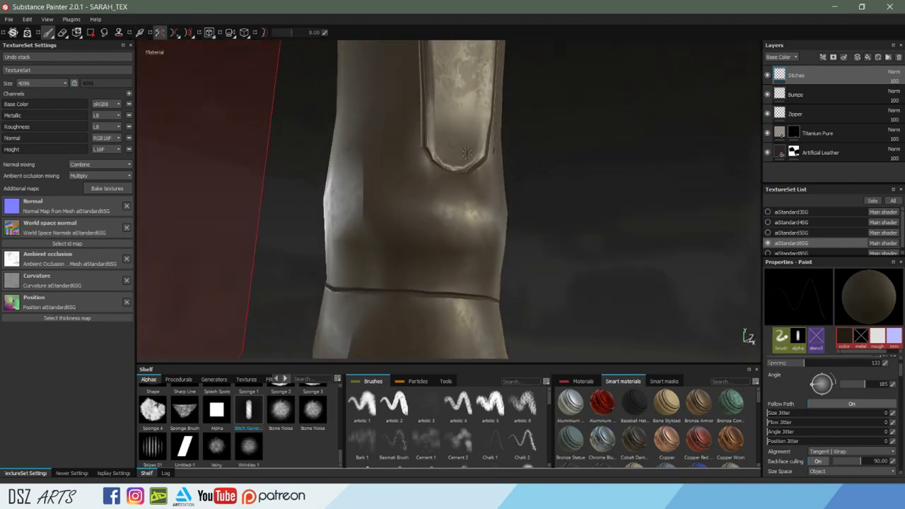
Lay straight stitch runs along the boot's side seam.
{"action": "left_click_drag", "start_coordinate": [523, 158], "coordinate": [473, 173], "text": "alt"}
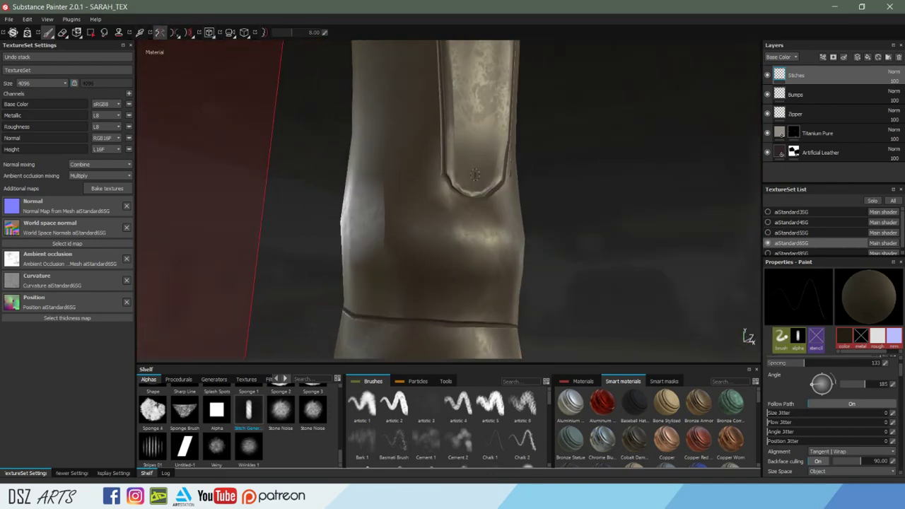
{"action": "left_click", "coordinate": [432, 164], "text": "shift"}
{"action": "middle_click_drag", "start_coordinate": [438, 89], "coordinate": [445, 207], "text": "alt"}
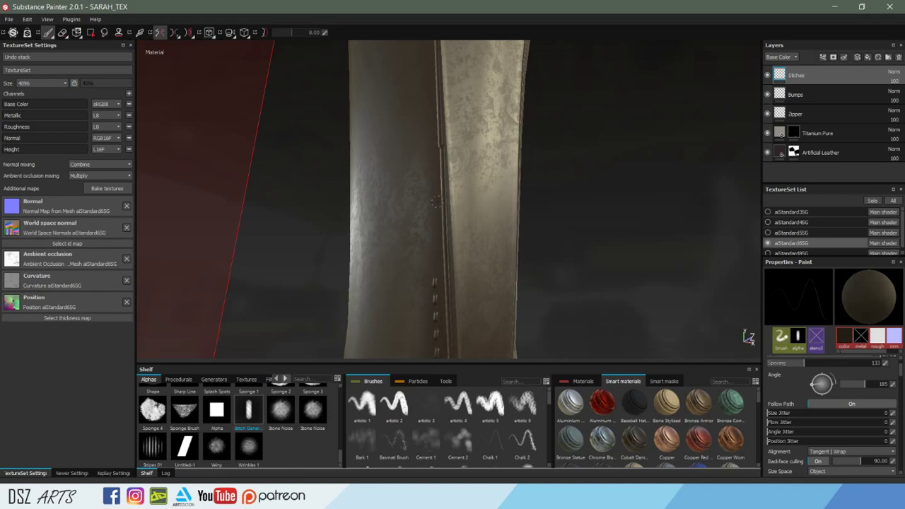
{"action": "key", "text": "shift"}
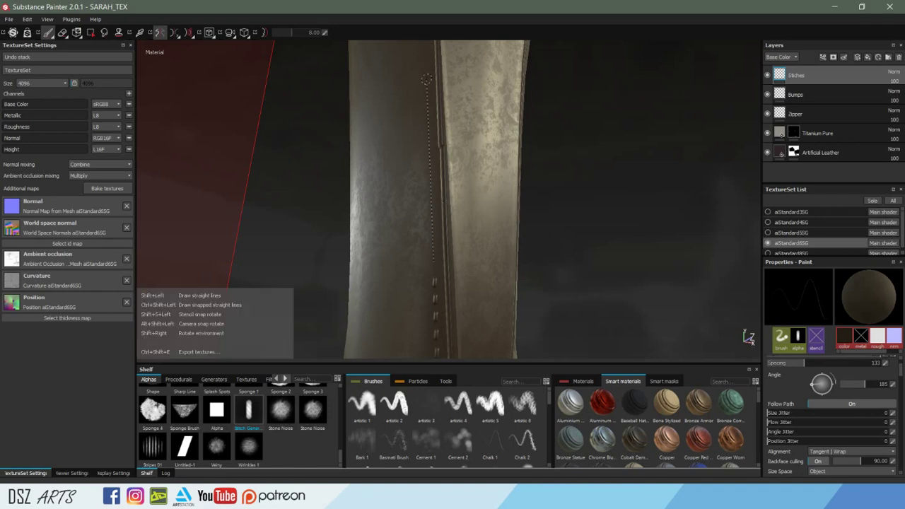
{"action": "left_click", "coordinate": [427, 83], "text": "shift"}
{"action": "left_click_drag", "start_coordinate": [444, 142], "coordinate": [456, 141], "text": "alt"}
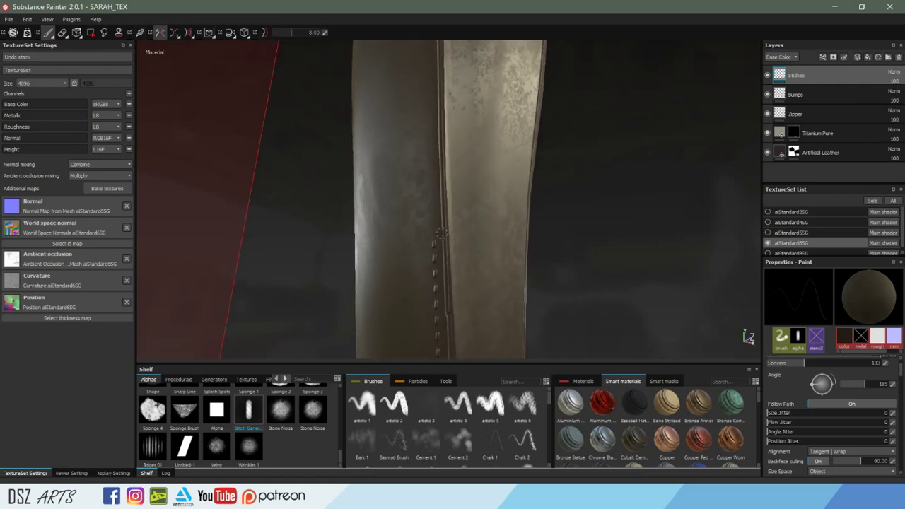
{"action": "mouse_move", "coordinate": [445, 222]}
{"action": "left_mouse_down", "text": "alt"}
{"action": "mouse_move", "coordinate": [465, 204]}
{"action": "mouse_move", "coordinate": [460, 221]}
{"action": "left_mouse_up", "text": "alt"}
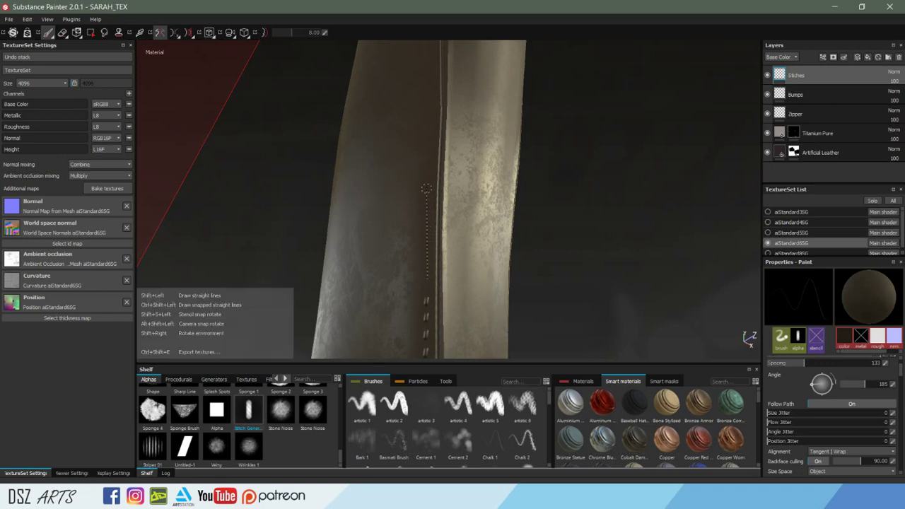
{"action": "left_click", "coordinate": [426, 188], "text": "shift"}
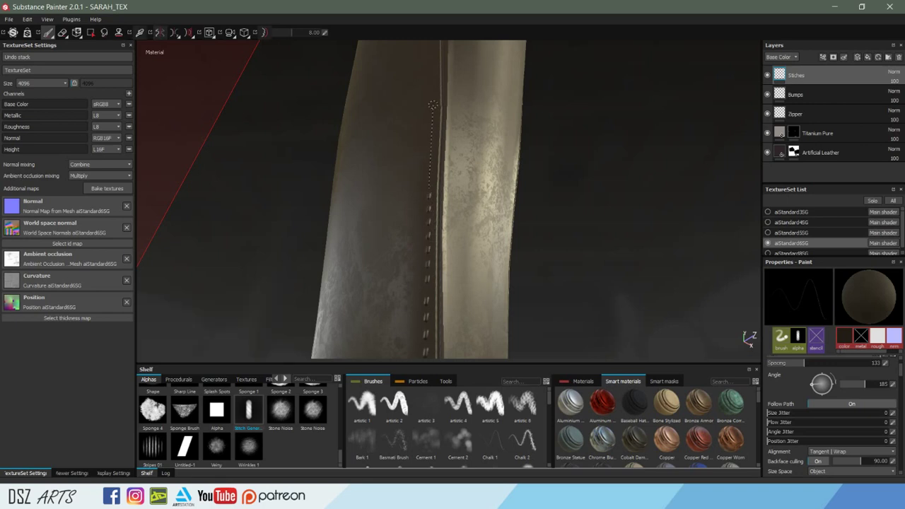
{"action": "mouse_move", "coordinate": [431, 104]}
{"action": "left_mouse_down", "text": "alt"}
{"action": "mouse_move", "coordinate": [471, 226]}
{"action": "mouse_move", "coordinate": [448, 217]}
{"action": "left_mouse_up", "text": "alt"}
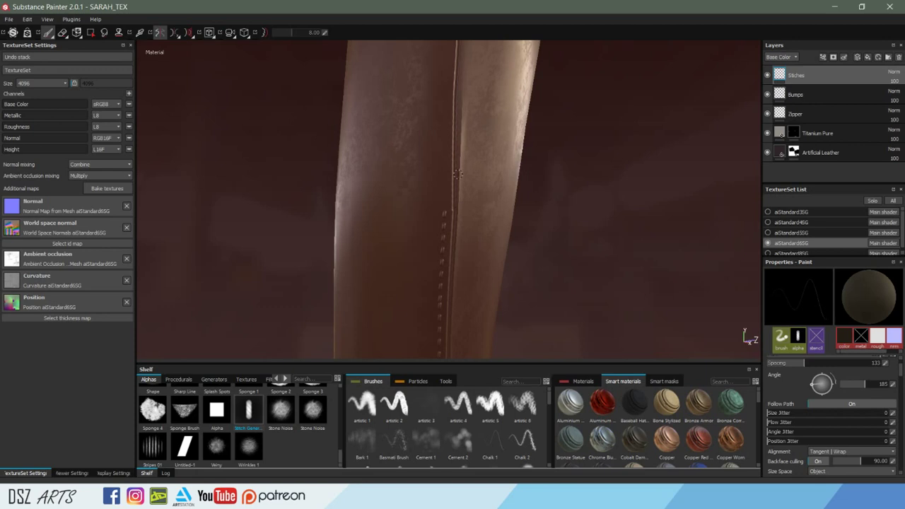
Save the project and redo the upper stitch run up to the boot's top rim.
{"action": "key", "text": "ctrl+s"}
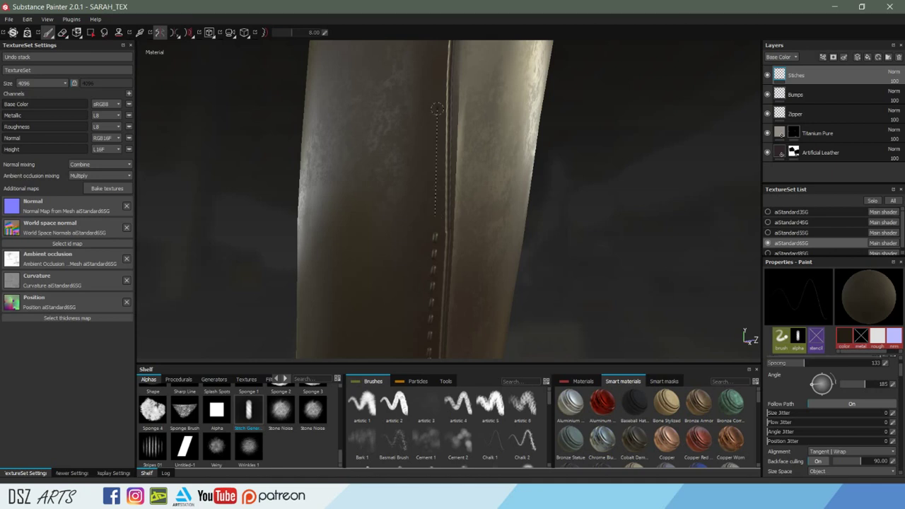
{"action": "left_click", "coordinate": [434, 98], "text": "shift"}
{"action": "middle_click_drag", "start_coordinate": [443, 120], "coordinate": [451, 125], "text": "alt"}
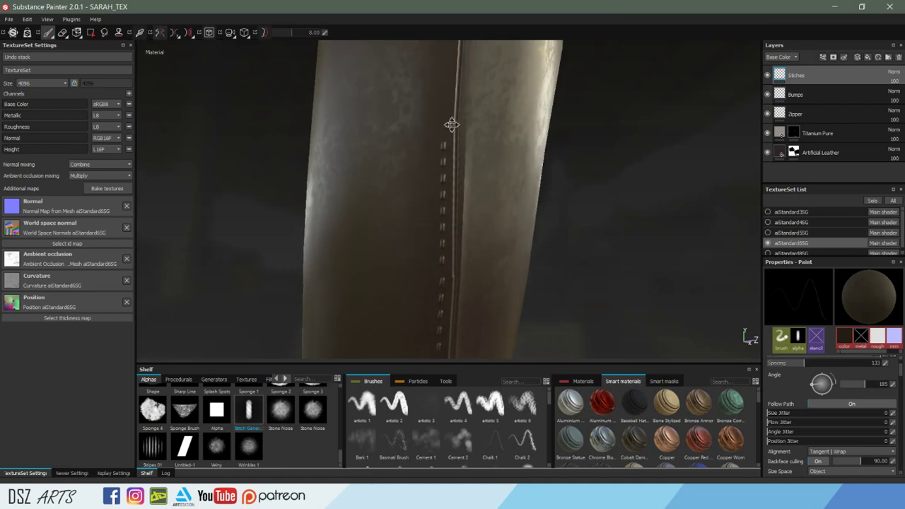
{"action": "key", "text": "ctrl+z"}
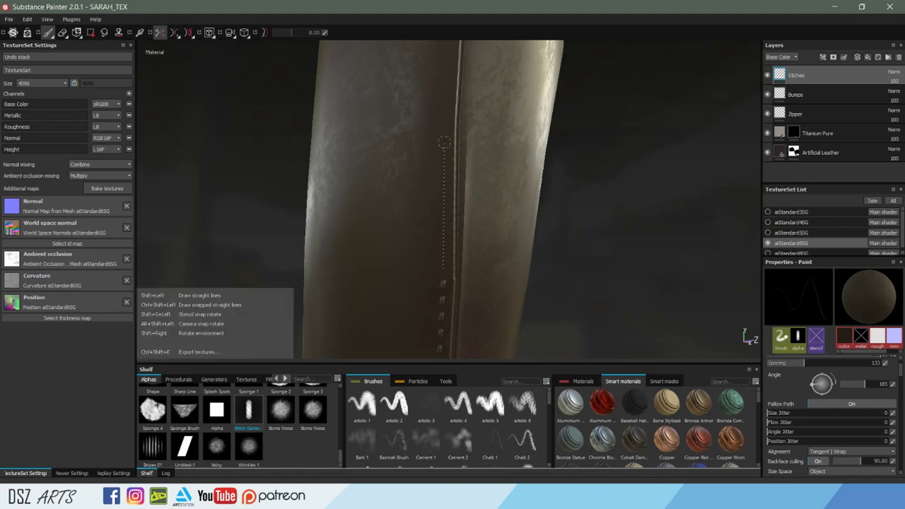
{"action": "left_click", "coordinate": [450, 49], "text": "shift"}
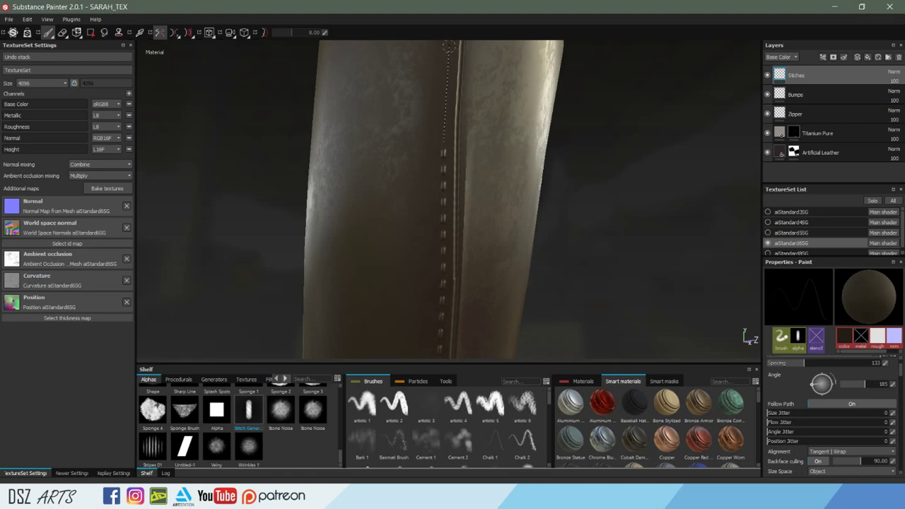
{"action": "left_click_drag", "start_coordinate": [460, 86], "coordinate": [445, 214], "text": "alt"}
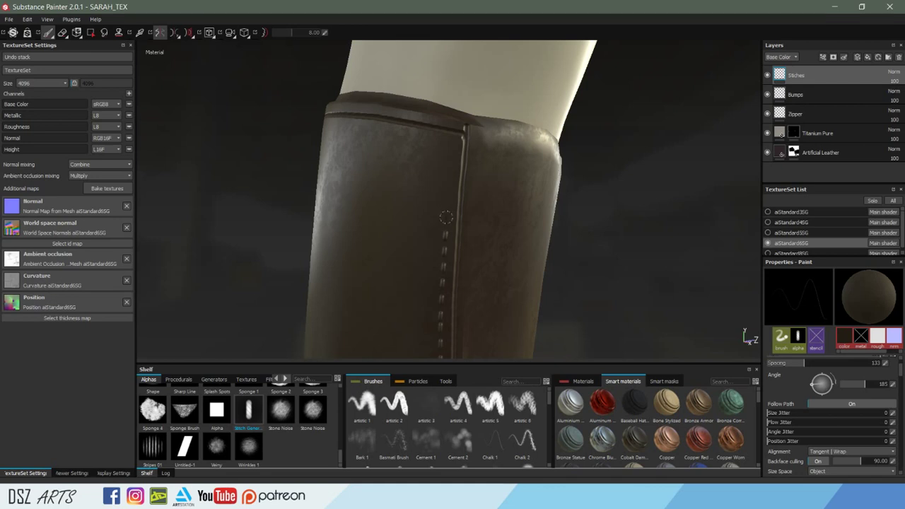
{"action": "left_click", "coordinate": [451, 145], "text": "shift"}
{"action": "mouse_move", "coordinate": [461, 235]}
{"action": "left_mouse_down", "text": "alt"}
{"action": "mouse_move", "coordinate": [468, 212]}
{"action": "mouse_move", "coordinate": [561, 220]}
{"action": "mouse_move", "coordinate": [422, 169]}
{"action": "mouse_move", "coordinate": [318, 191]}
{"action": "mouse_move", "coordinate": [500, 150]}
{"action": "mouse_move", "coordinate": [460, 177]}
{"action": "mouse_move", "coordinate": [446, 173]}
{"action": "left_mouse_up", "text": "alt"}
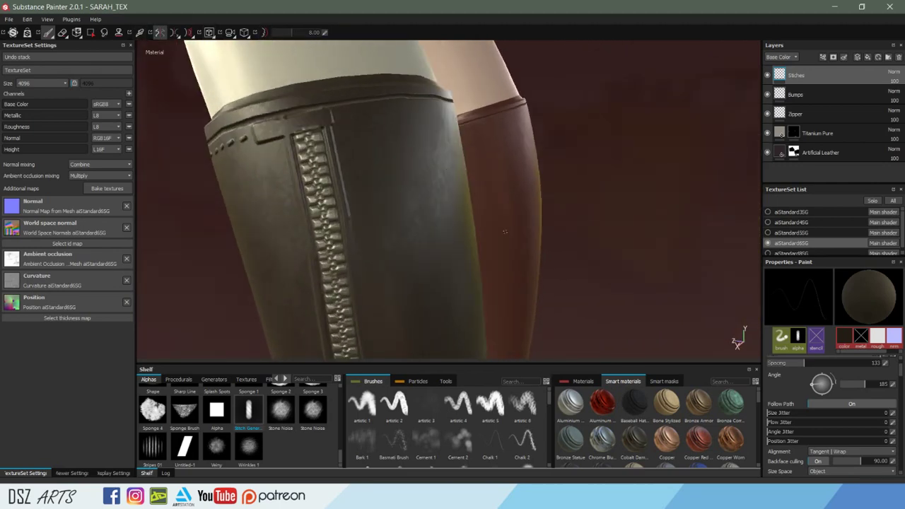
Set the stitch brush angle to 270 and test stitch strokes across the top band.
{"action": "left_click_drag", "start_coordinate": [469, 139], "coordinate": [396, 137], "text": "alt"}
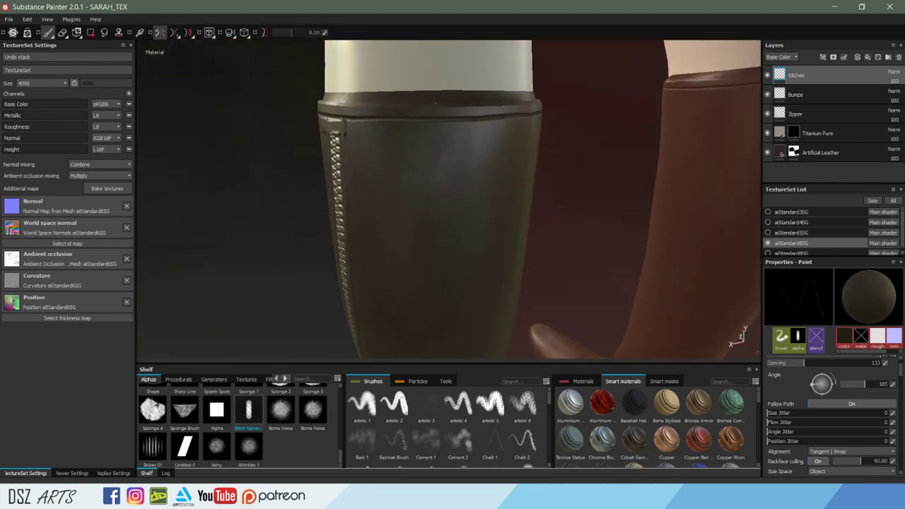
{"action": "left_click_drag", "start_coordinate": [821, 397], "coordinate": [823, 399]}
{"action": "mouse_move", "coordinate": [355, 128]}
{"action": "left_mouse_down", "text": "alt"}
{"action": "mouse_move", "coordinate": [396, 142]}
{"action": "mouse_move", "coordinate": [346, 129]}
{"action": "left_mouse_up", "text": "alt"}
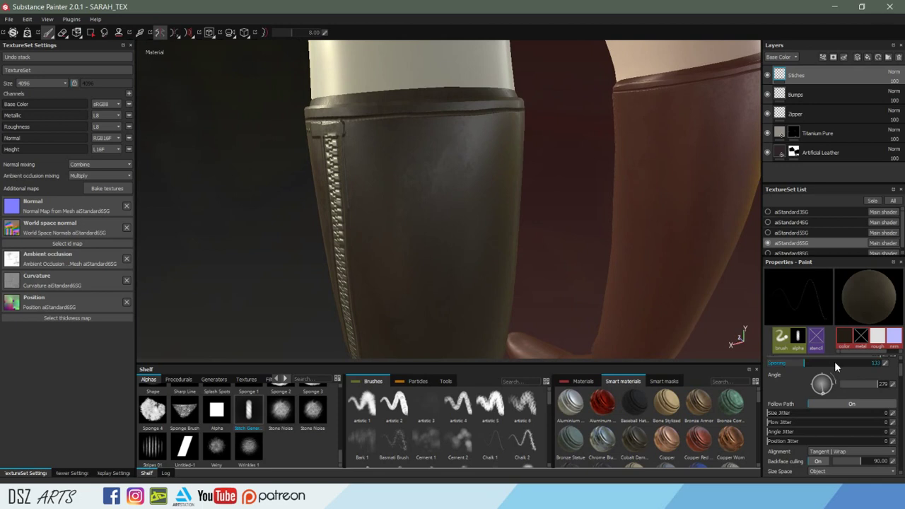
{"action": "left_click_drag", "start_coordinate": [821, 398], "coordinate": [823, 396]}
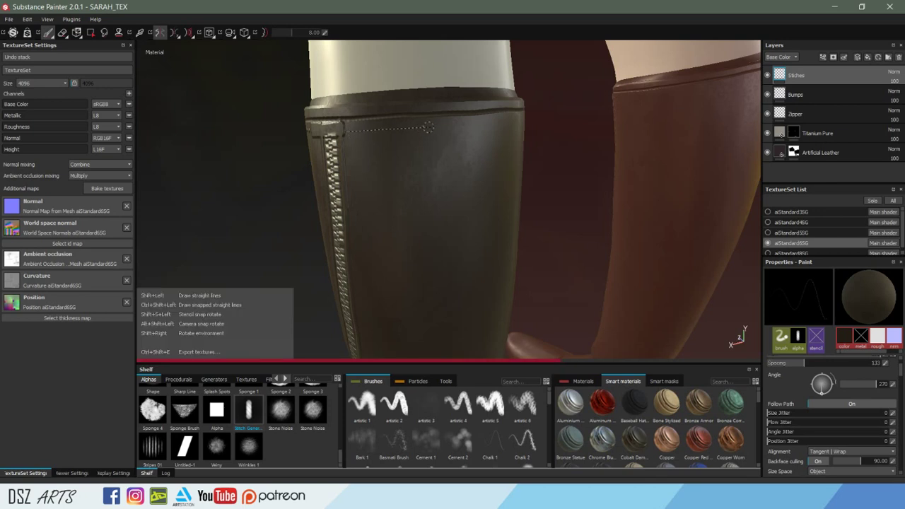
{"action": "left_click_drag", "start_coordinate": [428, 126], "coordinate": [492, 121]}
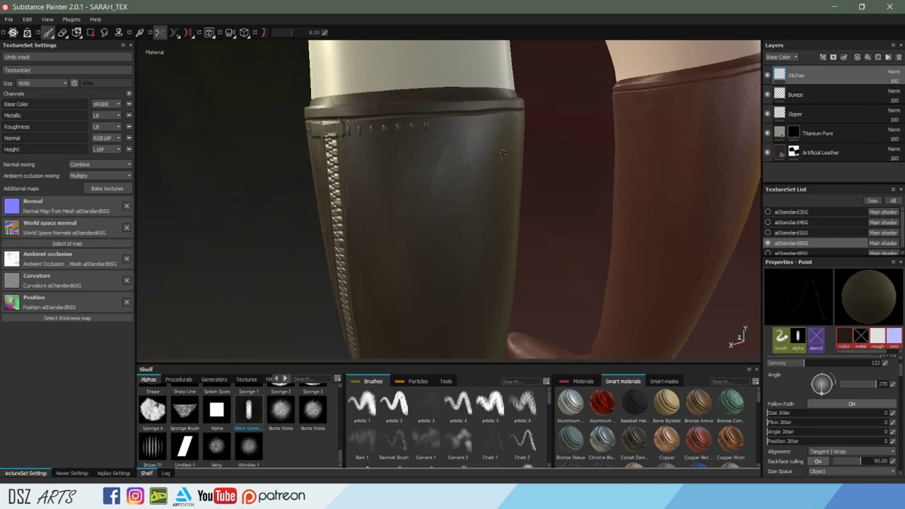
{"action": "key", "text": "ctrl+z"}
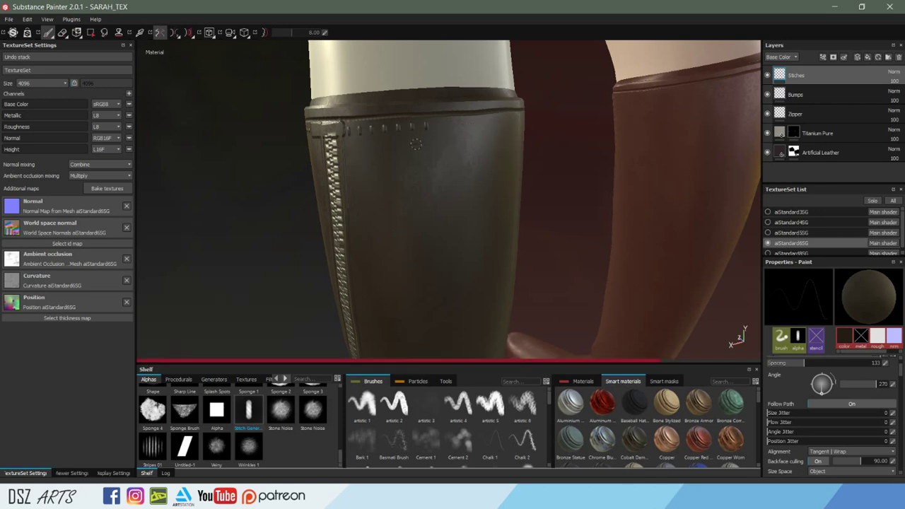
{"action": "left_click_drag", "start_coordinate": [371, 140], "coordinate": [392, 167]}
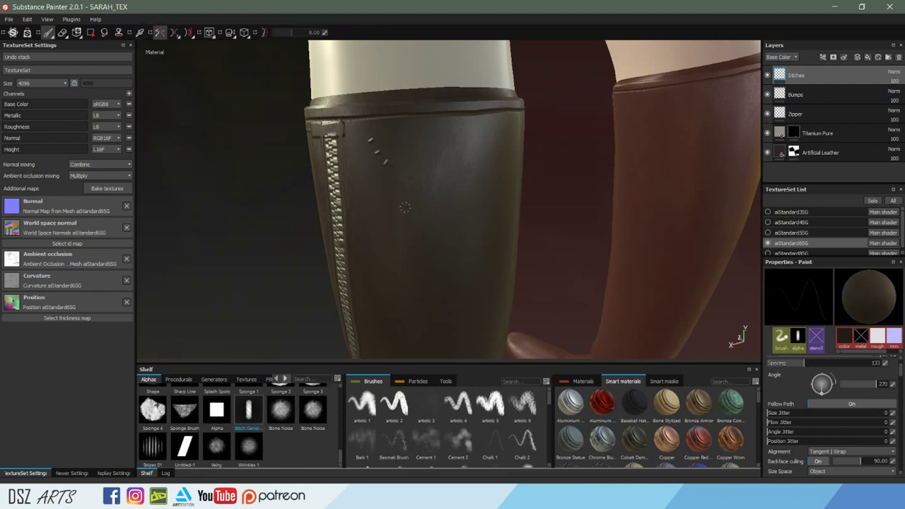
{"action": "key", "text": "ctrl+z"}
Set the brush angle to about 4 and paint straight stitch lines along the top band.
{"action": "left_click_drag", "start_coordinate": [822, 383], "coordinate": [843, 388]}
{"action": "left_click", "coordinate": [454, 125], "text": "shift"}
{"action": "left_click_drag", "start_coordinate": [463, 193], "coordinate": [418, 149], "text": "alt"}
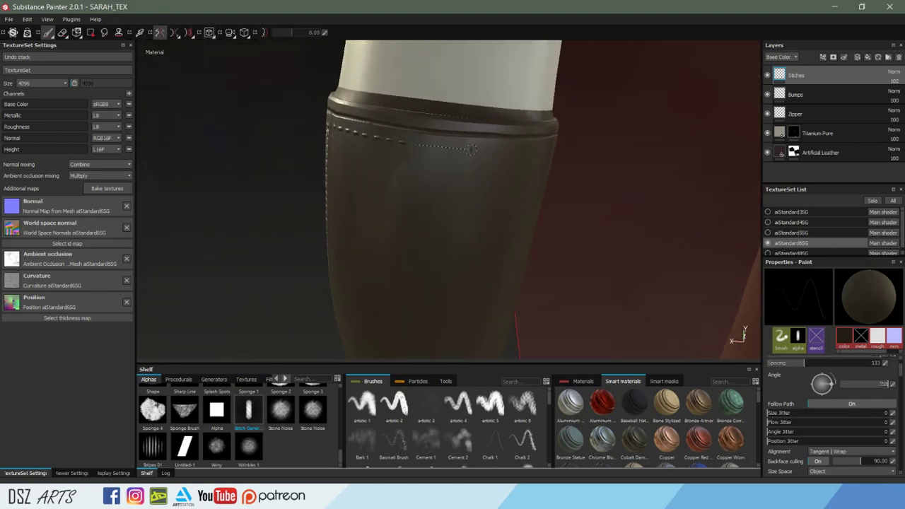
{"action": "left_click", "coordinate": [491, 147], "text": "shift"}
{"action": "left_click", "coordinate": [491, 147], "text": "shift"}
{"action": "left_click_drag", "start_coordinate": [582, 184], "coordinate": [437, 155], "text": "alt"}
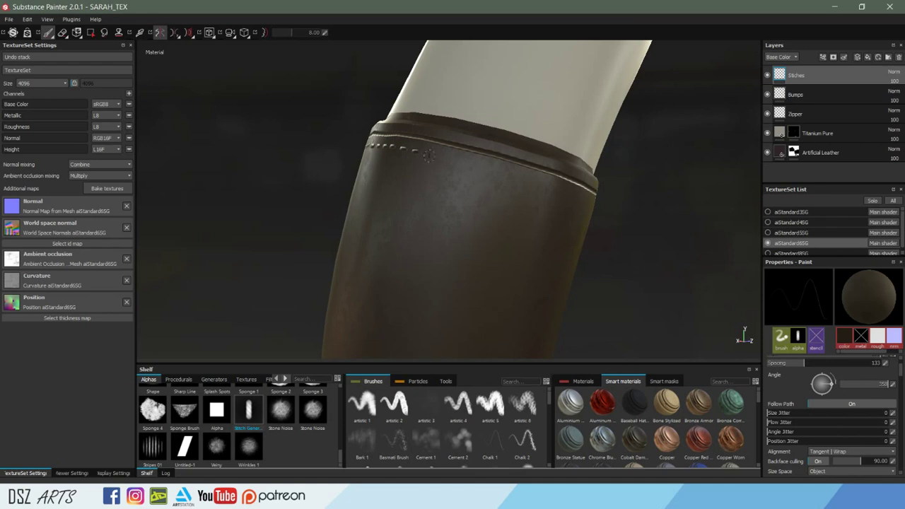
{"action": "key", "text": "shift"}
{"action": "left_click", "coordinate": [526, 178], "text": "shift"}
{"action": "mouse_move", "coordinate": [586, 203]}
{"action": "left_mouse_down", "text": "alt"}
{"action": "mouse_move", "coordinate": [494, 203]}
{"action": "mouse_move", "coordinate": [648, 214]}
{"action": "left_mouse_up", "text": "alt"}
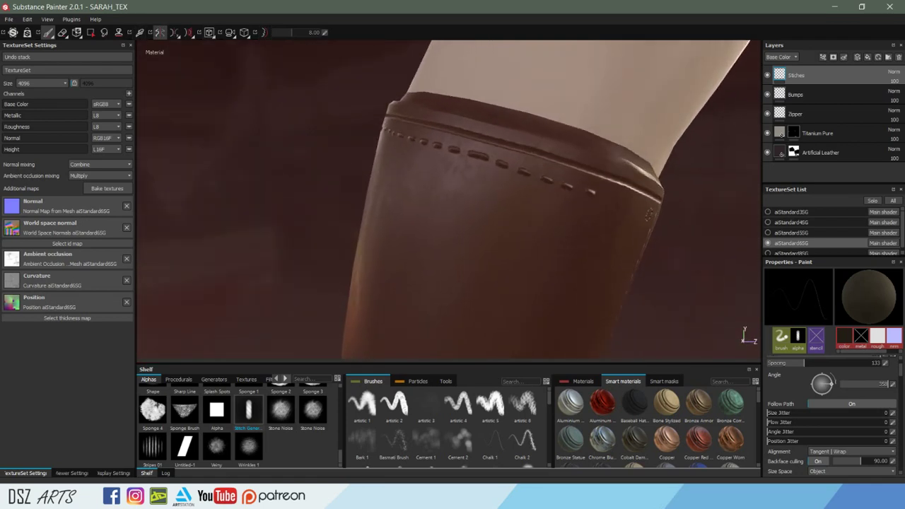
Remove the excess stitches and redraw a straight stitch line across the cuff top.
{"action": "key", "text": "e"}
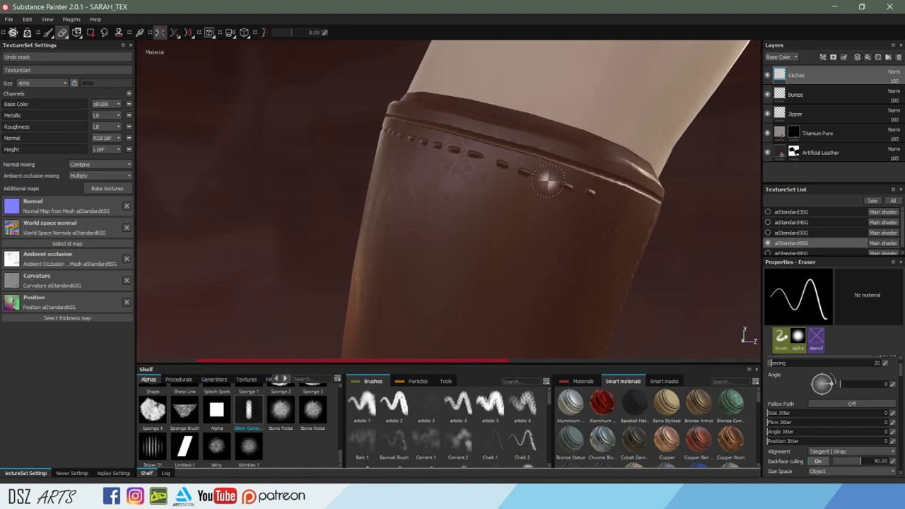
{"action": "key", "text": "ctrl+z"}
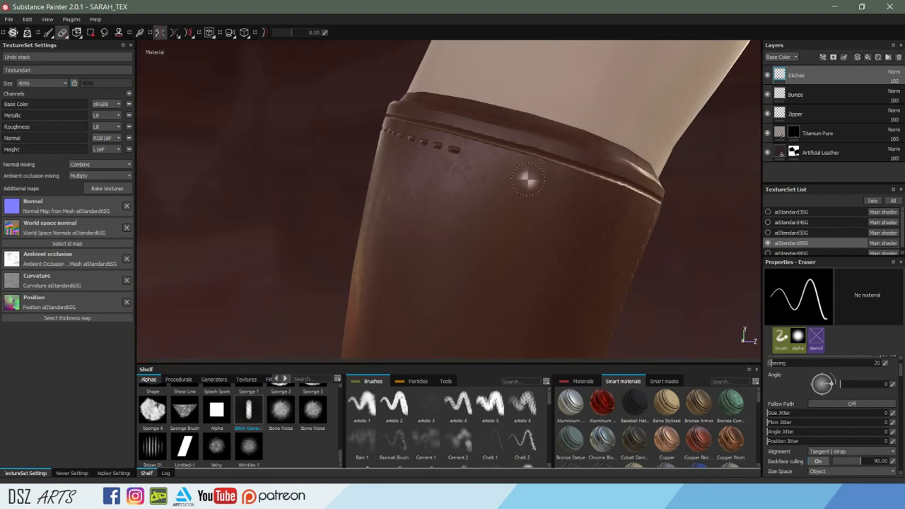
{"action": "key", "text": "1"}
{"action": "left_click", "coordinate": [476, 156]}
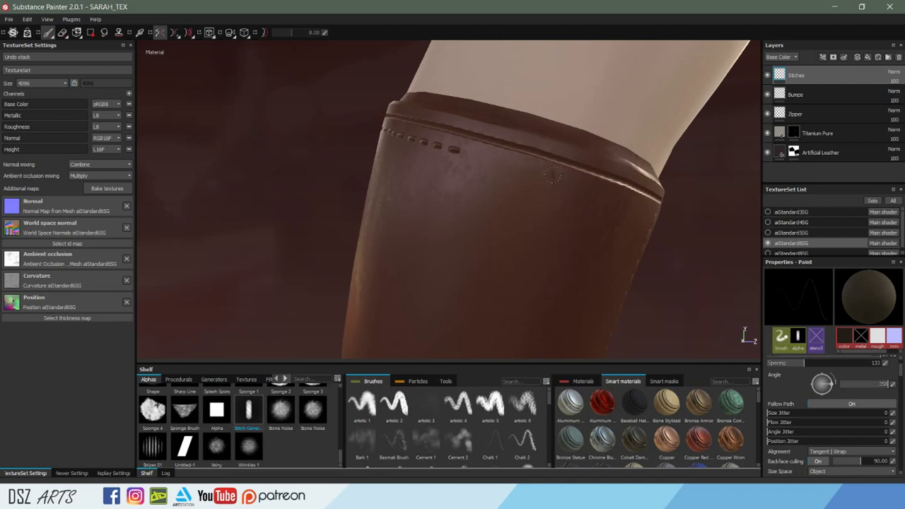
{"action": "left_click", "coordinate": [654, 212], "text": "shift"}
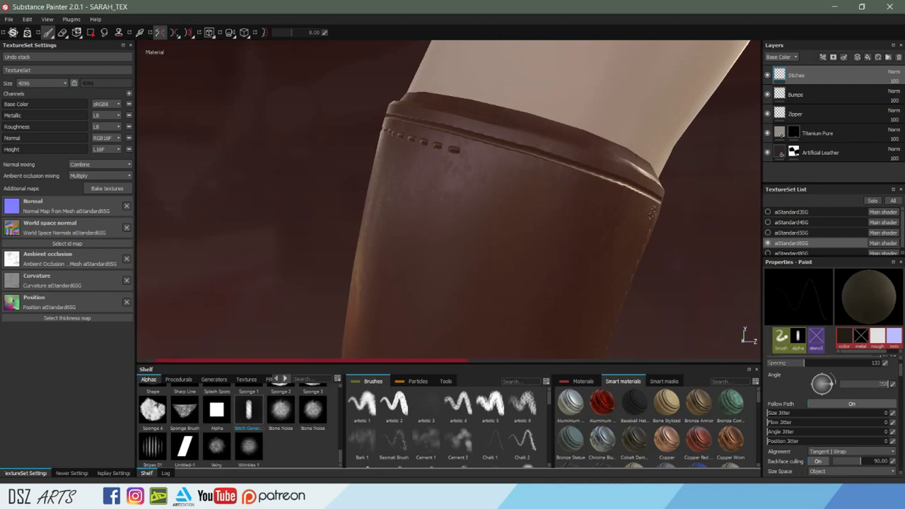
{"action": "left_click_drag", "start_coordinate": [448, 202], "coordinate": [504, 209], "text": "alt"}
Frame the model, select the Titanium Pure layer, and orbit toward the boot's lower panel.
{"action": "key", "text": "l"}
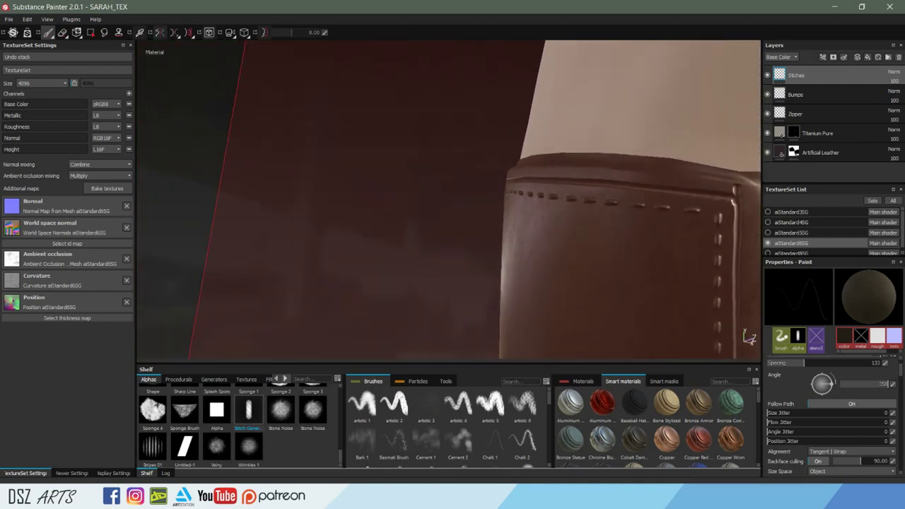
{"action": "key", "text": "f"}
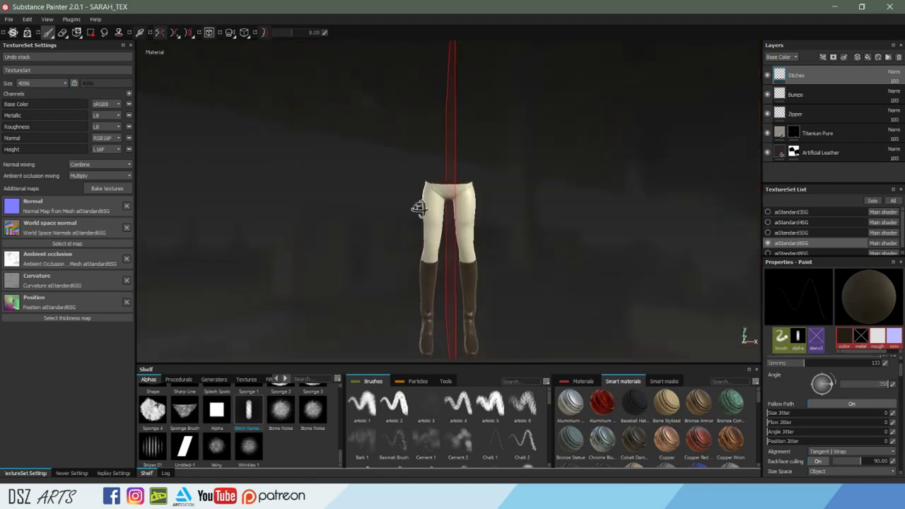
{"action": "left_click_drag", "start_coordinate": [547, 192], "coordinate": [452, 158], "text": "alt"}
{"action": "right_click_drag", "start_coordinate": [453, 158], "coordinate": [679, 207], "text": "alt"}
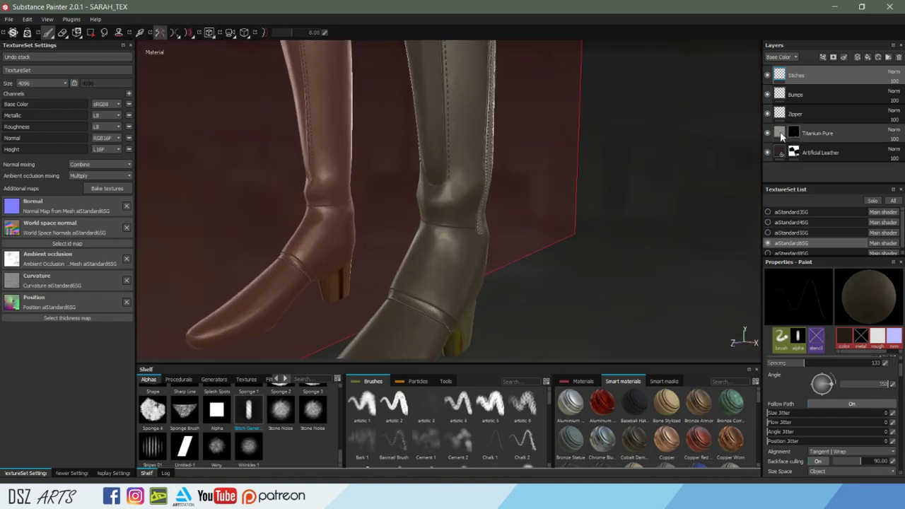
{"action": "left_click", "coordinate": [779, 133]}
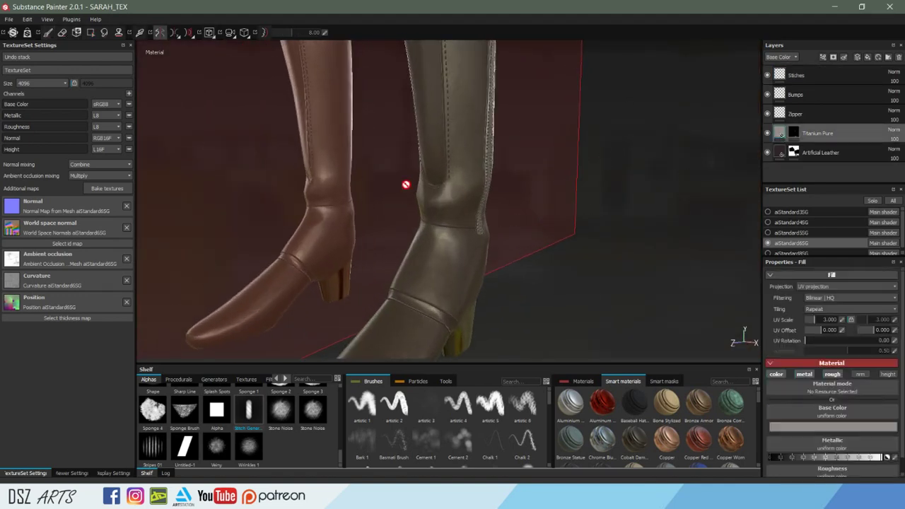
{"action": "left_click_drag", "start_coordinate": [406, 183], "coordinate": [473, 234], "text": "alt"}
{"action": "right_click_drag", "start_coordinate": [472, 234], "coordinate": [445, 195], "text": "alt"}
{"action": "mouse_move", "coordinate": [444, 196]}
{"action": "left_mouse_down", "text": "alt"}
{"action": "mouse_move", "coordinate": [429, 191]}
{"action": "mouse_move", "coordinate": [600, 172]}
{"action": "left_mouse_up", "text": "alt"}
{"action": "right_click_drag", "start_coordinate": [600, 172], "coordinate": [571, 147], "text": "alt"}
{"action": "mouse_move", "coordinate": [572, 148]}
{"action": "left_mouse_down", "text": "alt"}
{"action": "mouse_move", "coordinate": [515, 243]}
{"action": "mouse_move", "coordinate": [469, 259]}
{"action": "left_mouse_up", "text": "alt"}
{"action": "mouse_move", "coordinate": [469, 259]}
{"action": "right_mouse_down", "text": "alt"}
{"action": "mouse_move", "coordinate": [516, 228]}
{"action": "mouse_move", "coordinate": [525, 117]}
{"action": "right_mouse_up", "text": "alt"}
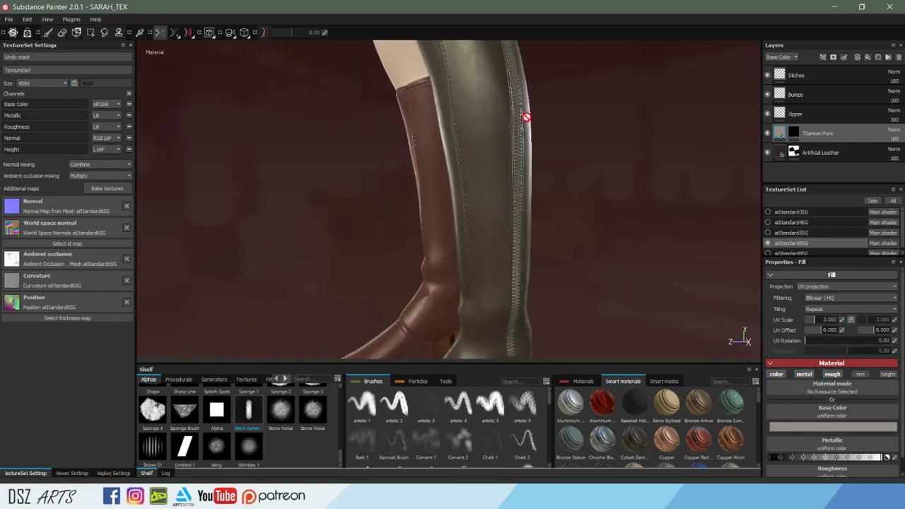
{"action": "mouse_move", "coordinate": [525, 117]}
{"action": "left_mouse_down", "text": "alt"}
{"action": "mouse_move", "coordinate": [394, 196]}
{"action": "mouse_move", "coordinate": [553, 229]}
{"action": "left_mouse_up", "text": "alt"}
{"action": "mouse_move", "coordinate": [494, 197]}
{"action": "left_mouse_down", "text": "alt"}
{"action": "mouse_move", "coordinate": [630, 188]}
{"action": "mouse_move", "coordinate": [480, 161]}
{"action": "mouse_move", "coordinate": [519, 195]}
{"action": "mouse_move", "coordinate": [468, 207]}
{"action": "mouse_move", "coordinate": [666, 210]}
{"action": "mouse_move", "coordinate": [588, 183]}
{"action": "mouse_move", "coordinate": [551, 188]}
{"action": "mouse_move", "coordinate": [576, 195]}
{"action": "left_mouse_up", "text": "alt"}
{"action": "scroll", "coordinate": [479, 173], "scroll_direction": "up", "scroll_amount": 2}
{"action": "scroll", "coordinate": [479, 173], "scroll_direction": "up", "scroll_amount": 2}
On the Stitches layer, try stitch dashes along the lower curve, then undo and toggle lazy mouse.
{"action": "left_click", "coordinate": [795, 75]}
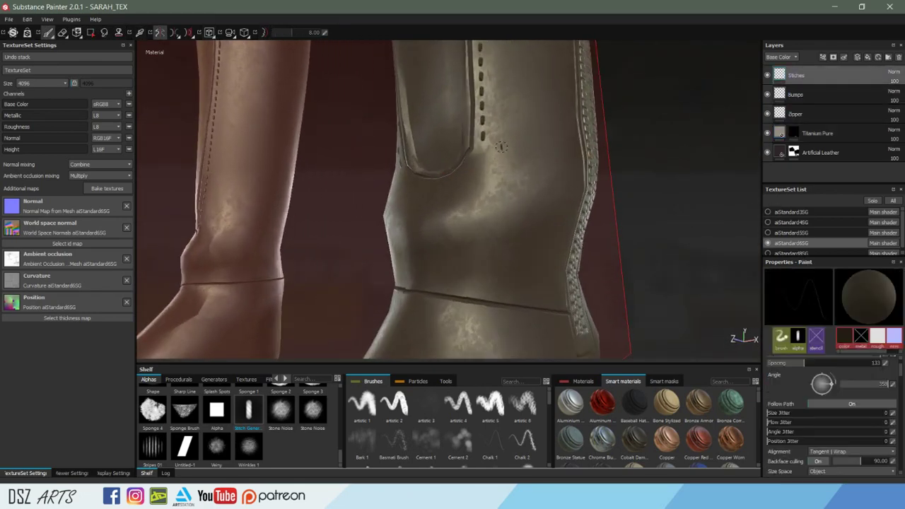
{"action": "key", "text": "shift"}
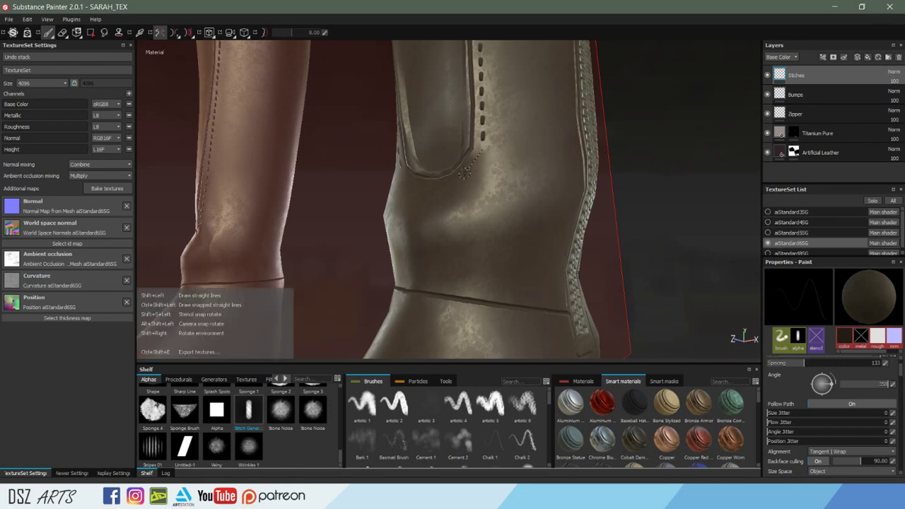
{"action": "left_click_drag", "start_coordinate": [432, 187], "coordinate": [406, 189]}
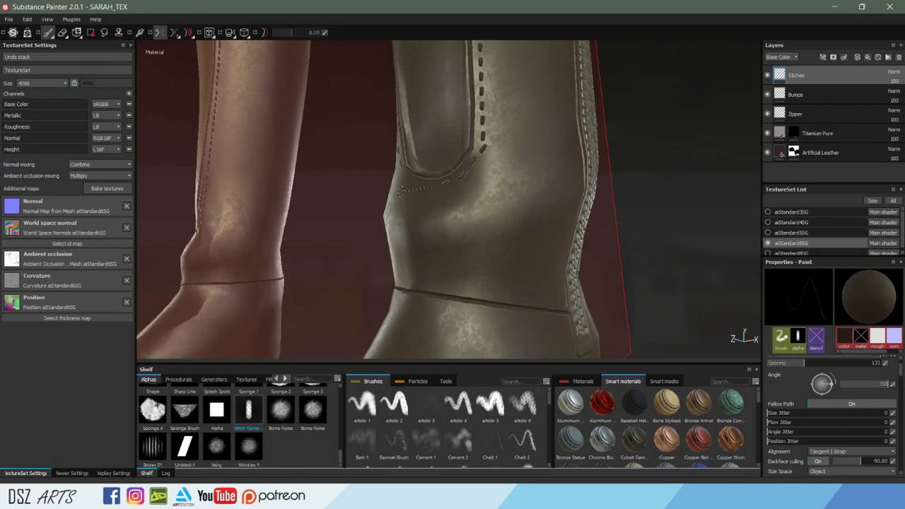
{"action": "mouse_move", "coordinate": [455, 215]}
{"action": "left_mouse_down", "text": "alt"}
{"action": "mouse_move", "coordinate": [485, 228]}
{"action": "mouse_move", "coordinate": [426, 186]}
{"action": "left_mouse_up", "text": "alt"}
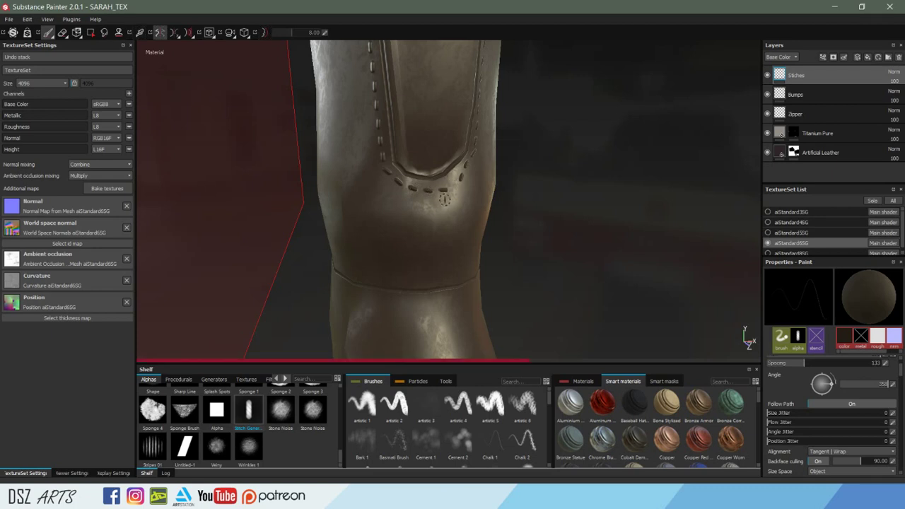
{"action": "key", "text": "ctrl+z"}
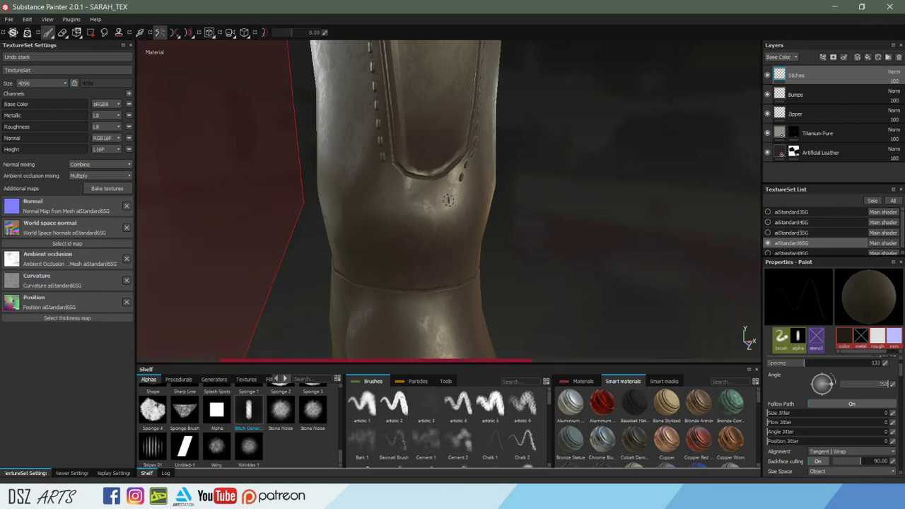
{"action": "key", "text": "l"}
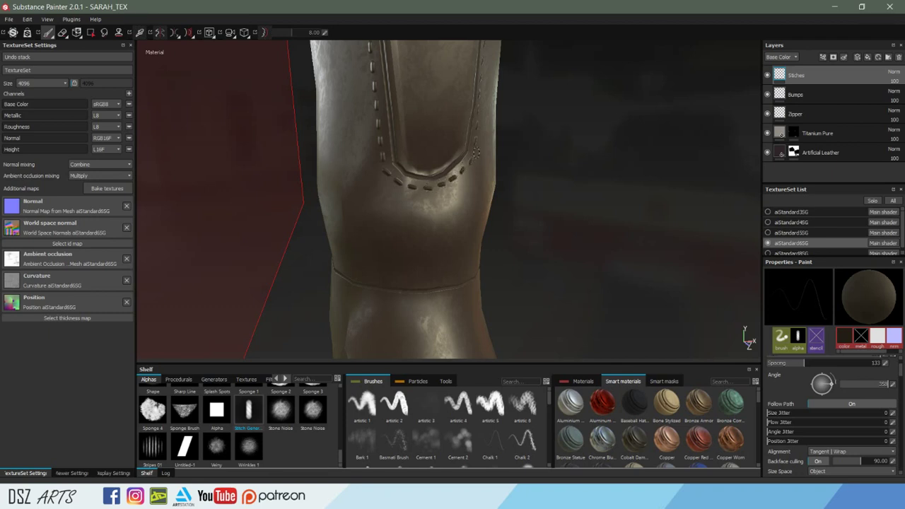
{"action": "mouse_move", "coordinate": [507, 172]}
{"action": "left_mouse_down", "text": "alt"}
{"action": "mouse_move", "coordinate": [424, 161]}
{"action": "mouse_move", "coordinate": [467, 169]}
{"action": "left_mouse_up", "text": "alt"}
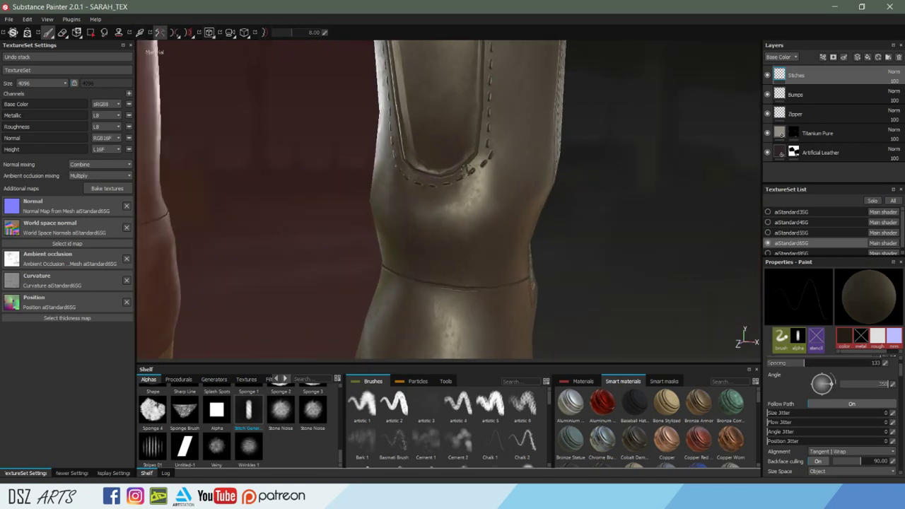
Erase the bold stitch dots on the curve and restamp single stitch dots.
{"action": "key", "text": "e"}
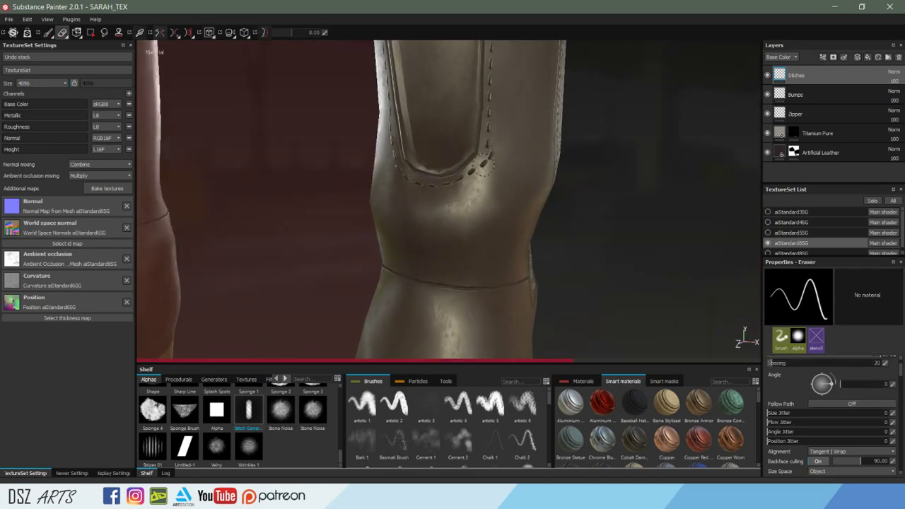
{"action": "left_click_drag", "start_coordinate": [495, 149], "coordinate": [471, 169]}
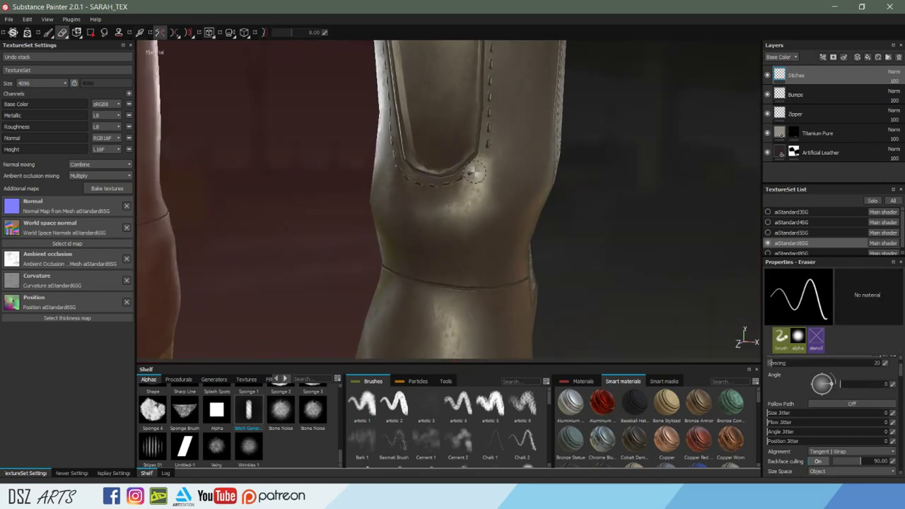
{"action": "key", "text": "p"}
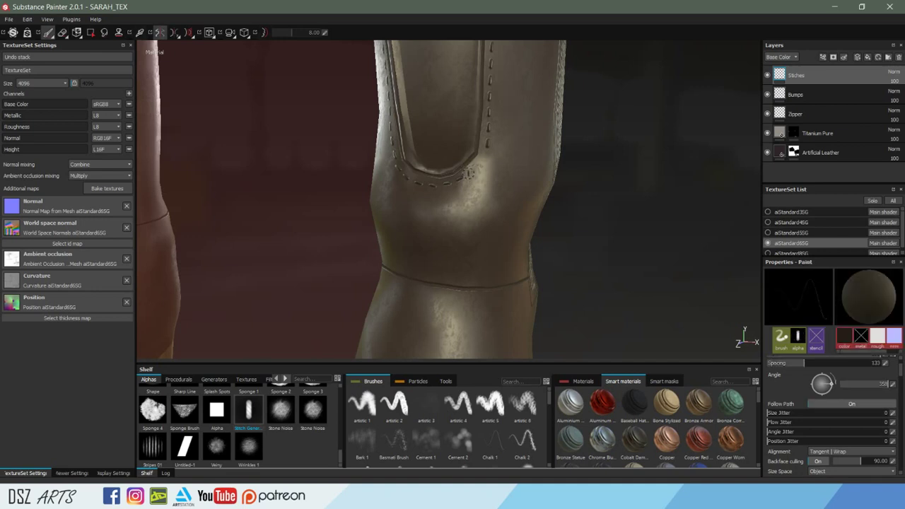
{"action": "left_click", "coordinate": [472, 171]}
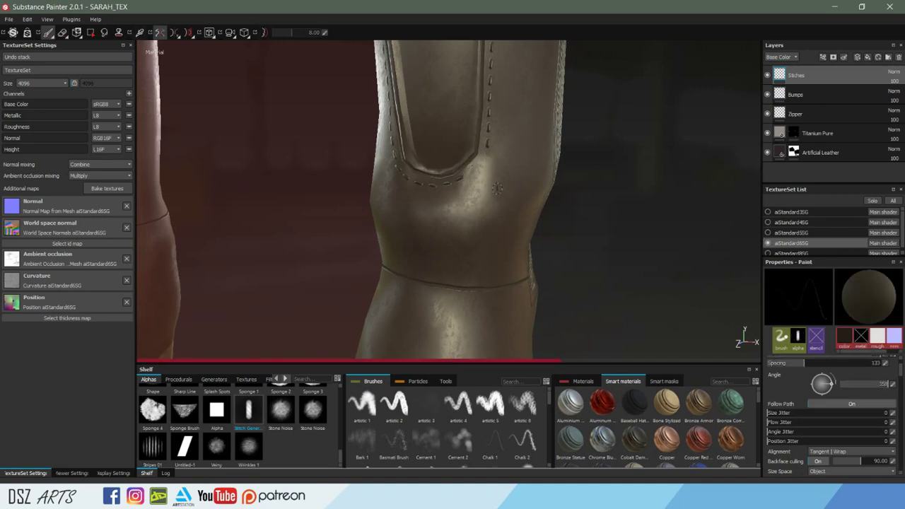
{"action": "key", "text": "e"}
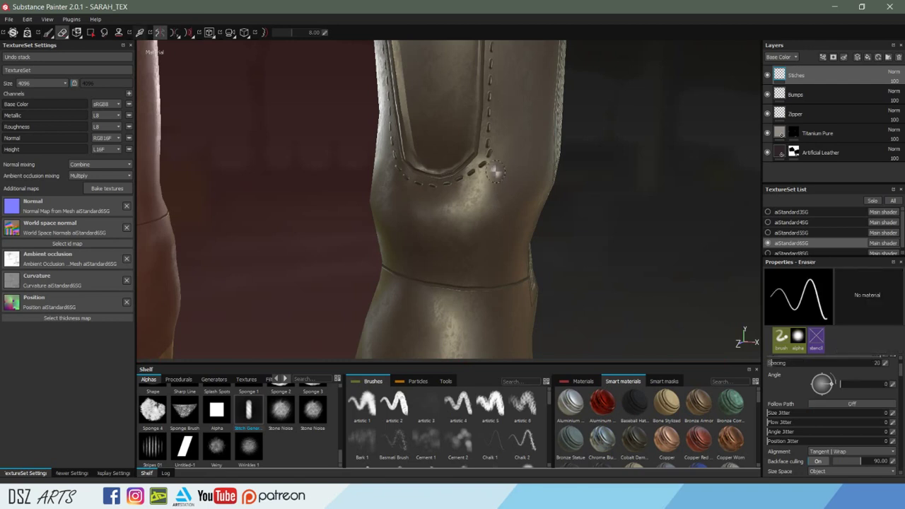
{"action": "left_click", "coordinate": [489, 146]}
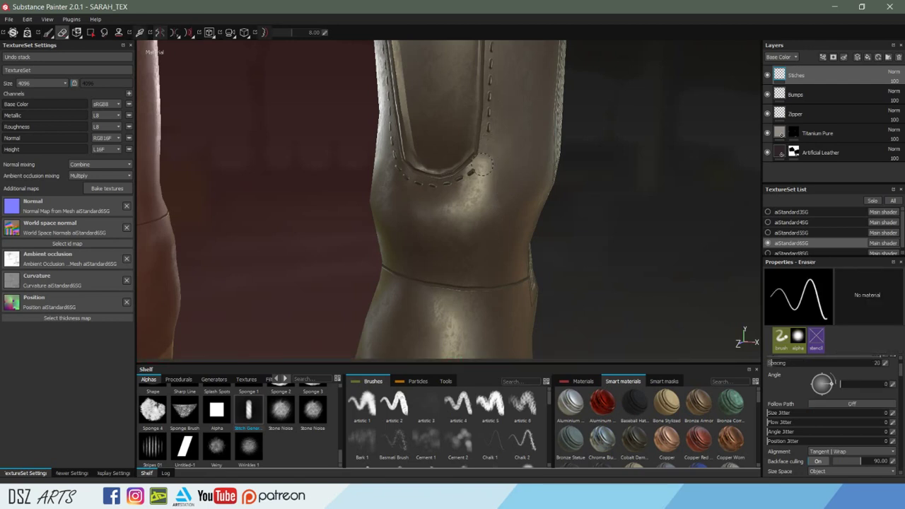
{"action": "key", "text": "1"}
{"action": "left_click", "coordinate": [484, 157]}
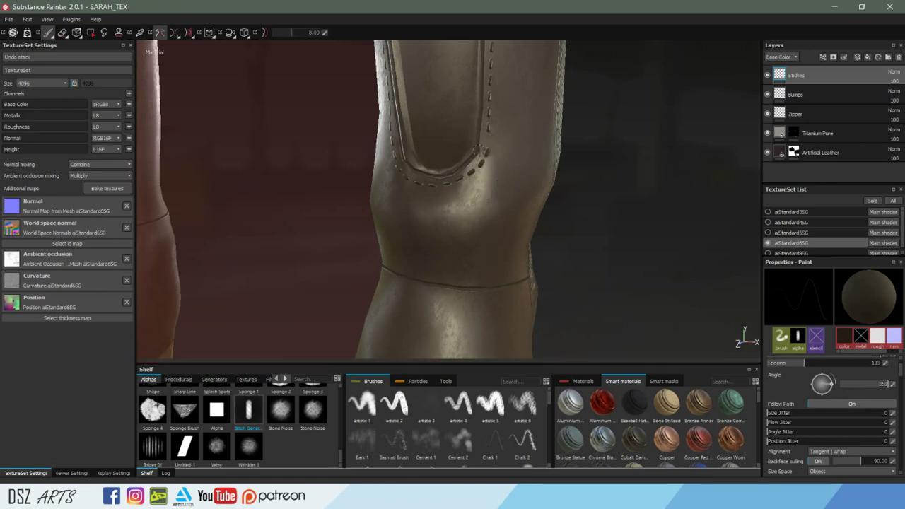
Tidy the remaining curve stitches, paint along the curved seam, and reopen the live chat.
{"action": "key", "text": "2"}
{"action": "left_click", "coordinate": [490, 154]}
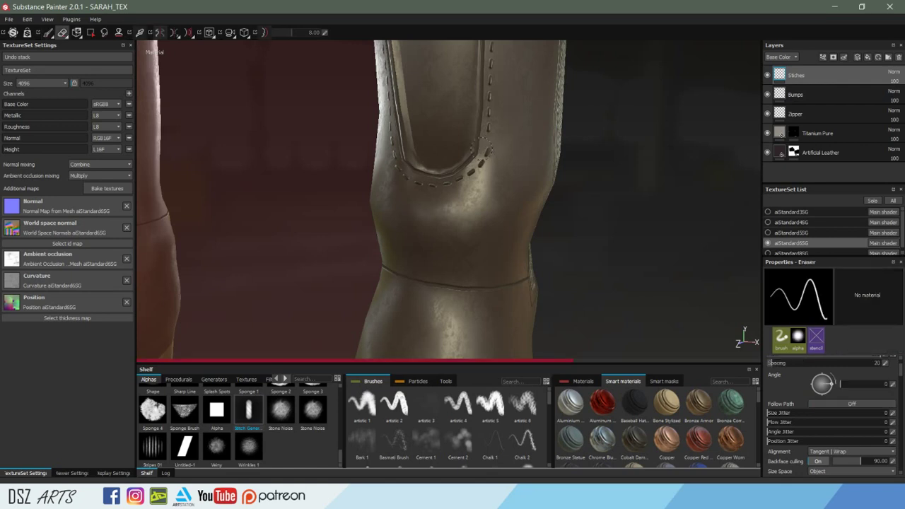
{"action": "key", "text": "1"}
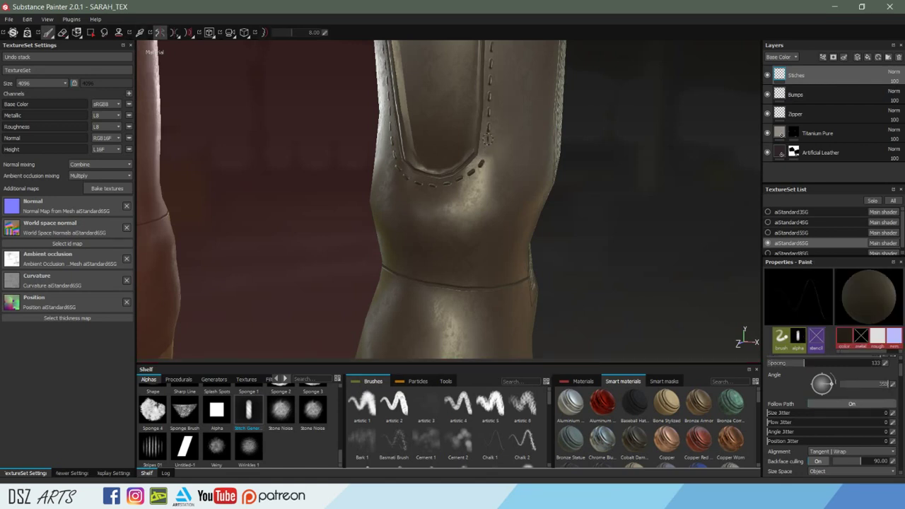
{"action": "left_click_drag", "start_coordinate": [487, 137], "coordinate": [485, 154]}
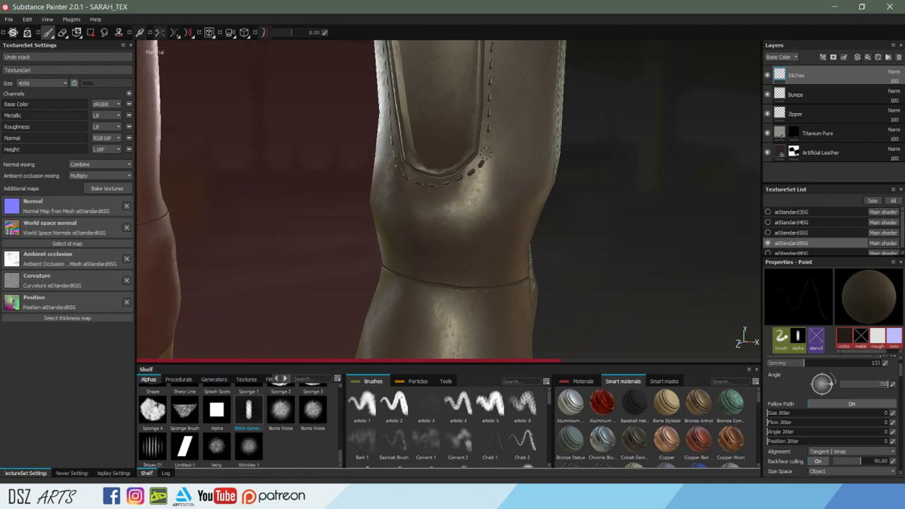
{"action": "mouse_move", "coordinate": [469, 201]}
{"action": "left_mouse_down", "text": "alt"}
{"action": "mouse_move", "coordinate": [545, 203]}
{"action": "mouse_move", "coordinate": [472, 198]}
{"action": "left_mouse_up", "text": "alt"}
{"action": "right_click_drag", "start_coordinate": [507, 195], "coordinate": [506, 163], "text": "alt"}
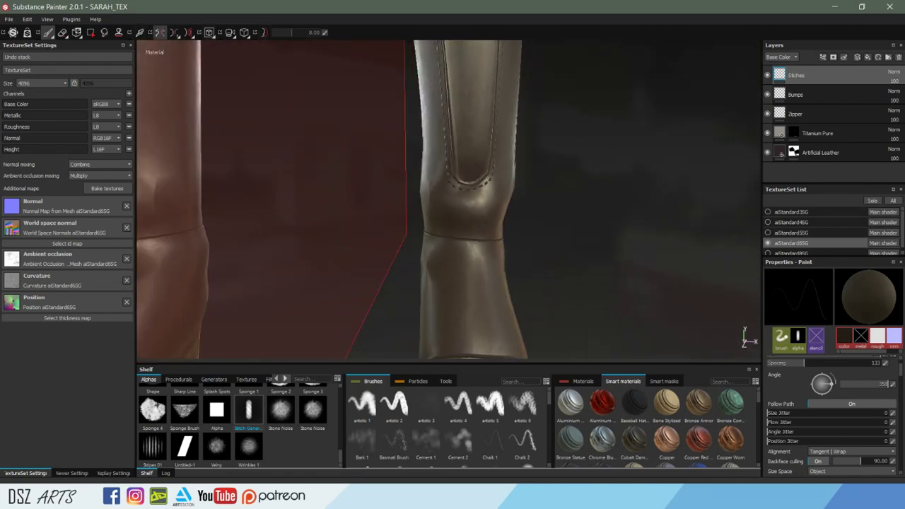
{"action": "left_click", "coordinate": [207, 451]}
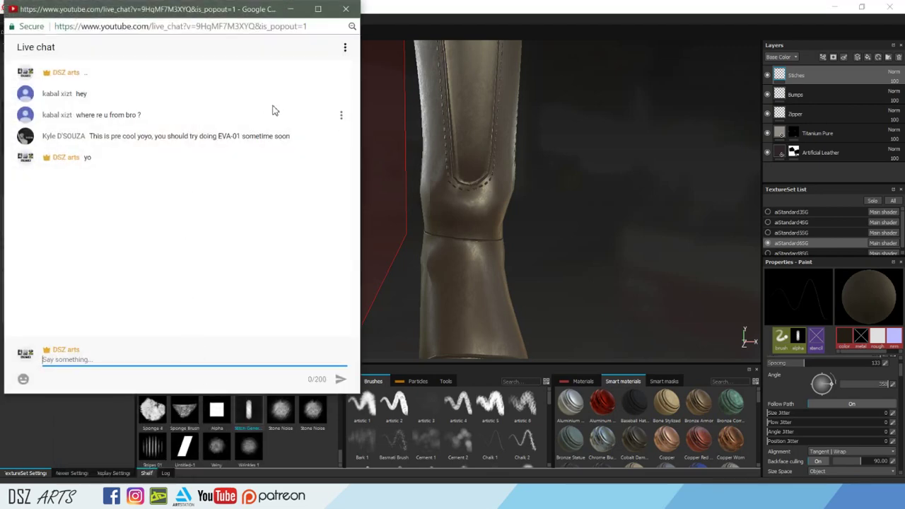
{"action": "left_click", "coordinate": [290, 8]}
{"action": "mouse_move", "coordinate": [535, 192]}
{"action": "left_mouse_down", "text": "alt"}
{"action": "mouse_move", "coordinate": [403, 174]}
{"action": "mouse_move", "coordinate": [354, 205]}
{"action": "mouse_move", "coordinate": [610, 165]}
{"action": "left_mouse_up", "text": "alt"}
{"action": "right_click_drag", "start_coordinate": [610, 165], "coordinate": [328, 212], "text": "alt"}
{"action": "mouse_move", "coordinate": [328, 213]}
{"action": "left_mouse_down", "text": "alt"}
{"action": "mouse_move", "coordinate": [413, 192]}
{"action": "mouse_move", "coordinate": [319, 204]}
{"action": "mouse_move", "coordinate": [273, 222]}
{"action": "left_mouse_up", "text": "alt"}
{"action": "mouse_move", "coordinate": [273, 222]}
{"action": "right_mouse_down", "text": "alt"}
{"action": "mouse_move", "coordinate": [470, 174]}
{"action": "mouse_move", "coordinate": [445, 178]}
{"action": "mouse_move", "coordinate": [620, 169]}
{"action": "right_mouse_up", "text": "alt"}
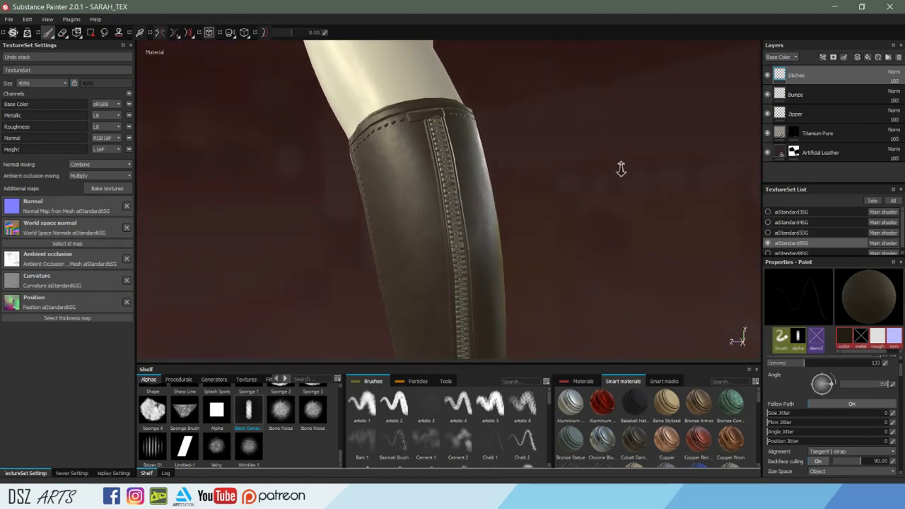
{"action": "mouse_move", "coordinate": [620, 169]}
{"action": "left_mouse_down", "text": "alt"}
{"action": "mouse_move", "coordinate": [521, 162]}
{"action": "mouse_move", "coordinate": [505, 139]}
{"action": "left_mouse_up", "text": "alt"}
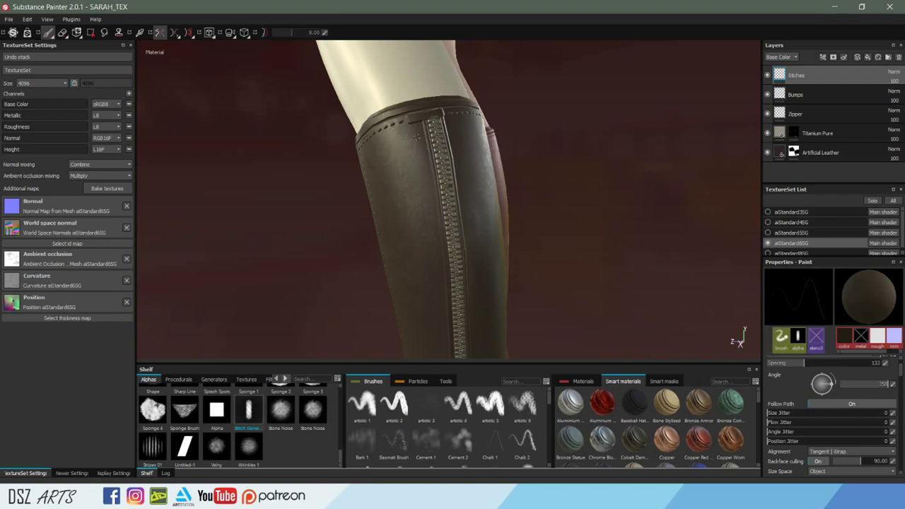
Paint a straight stitch row down the boot shaft beside the zipper to the ankle seam.
{"action": "mouse_move", "coordinate": [418, 126]}
{"action": "left_mouse_down", "text": "alt"}
{"action": "mouse_move", "coordinate": [636, 151]}
{"action": "mouse_move", "coordinate": [422, 127]}
{"action": "left_mouse_up", "text": "alt"}
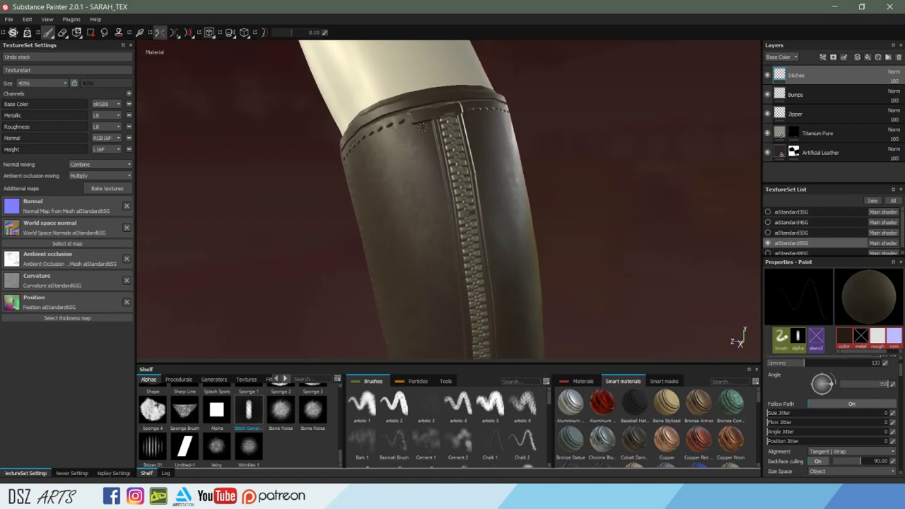
{"action": "key", "text": "shift"}
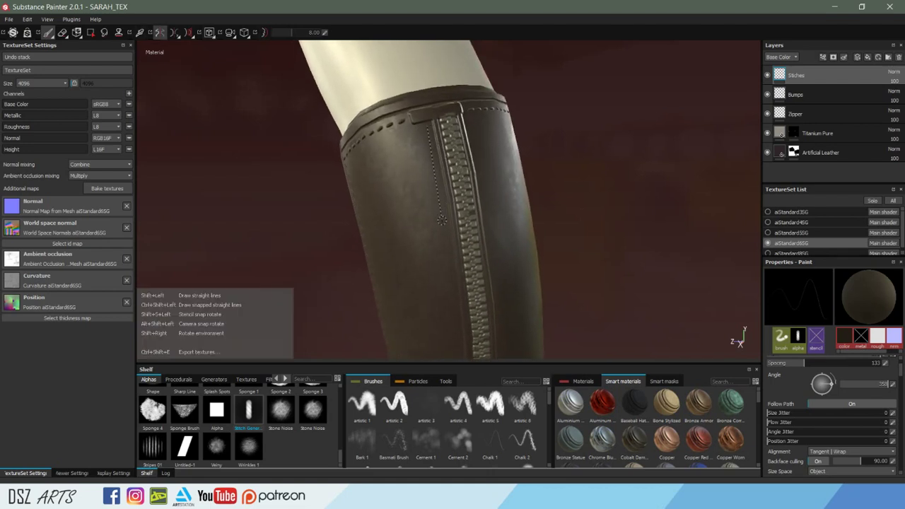
{"action": "left_click", "coordinate": [458, 317], "text": "shift"}
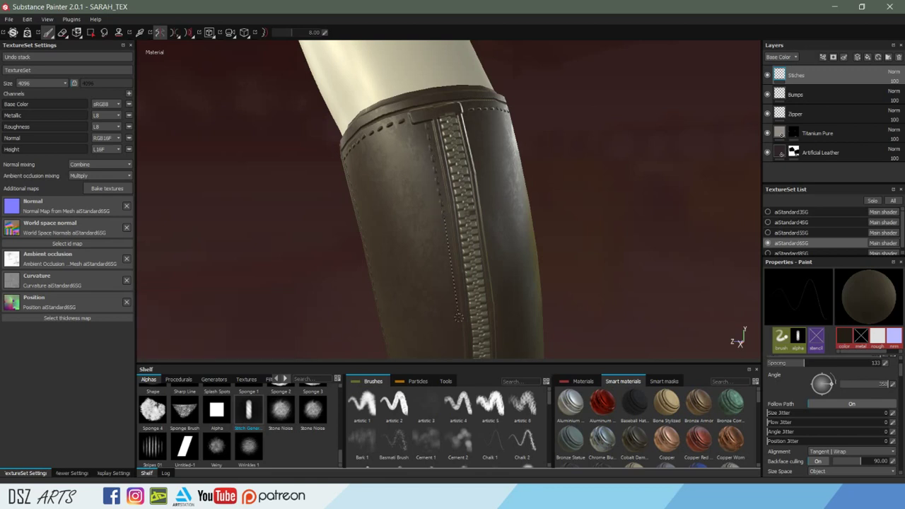
{"action": "mouse_move", "coordinate": [462, 330]}
{"action": "left_mouse_down", "text": "alt"}
{"action": "mouse_move", "coordinate": [463, 162]}
{"action": "mouse_move", "coordinate": [470, 166]}
{"action": "left_mouse_up", "text": "alt"}
{"action": "key", "text": "l"}
{"action": "left_click_drag", "start_coordinate": [453, 89], "coordinate": [459, 225]}
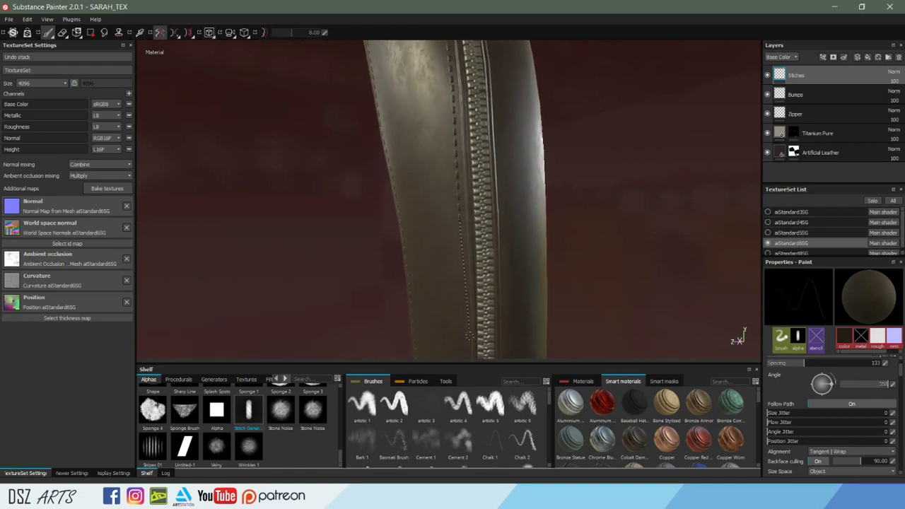
{"action": "mouse_move", "coordinate": [465, 347]}
{"action": "left_mouse_down"}
{"action": "mouse_move", "coordinate": [457, 153]}
{"action": "mouse_move", "coordinate": [471, 77]}
{"action": "mouse_move", "coordinate": [469, 126]}
{"action": "left_mouse_up"}
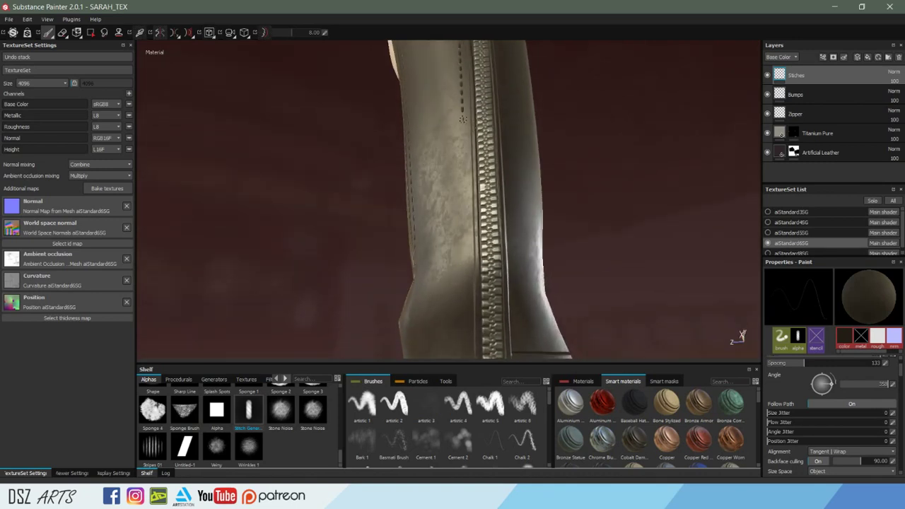
{"action": "key", "text": "shift"}
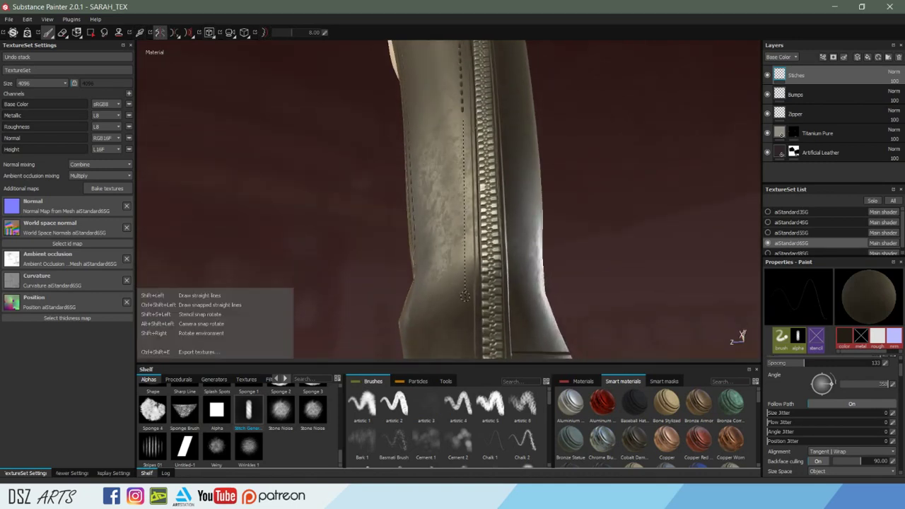
{"action": "left_click_drag", "start_coordinate": [464, 295], "coordinate": [472, 198], "text": "alt"}
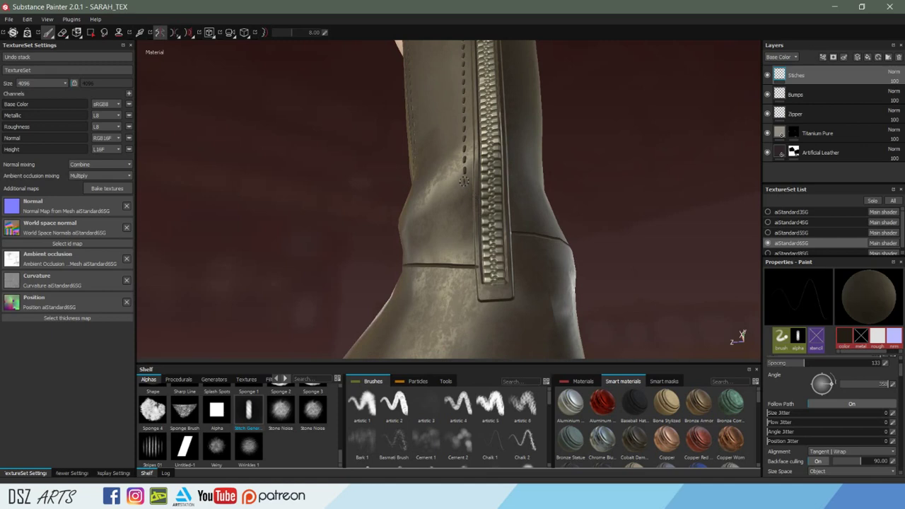
{"action": "key", "text": "shift"}
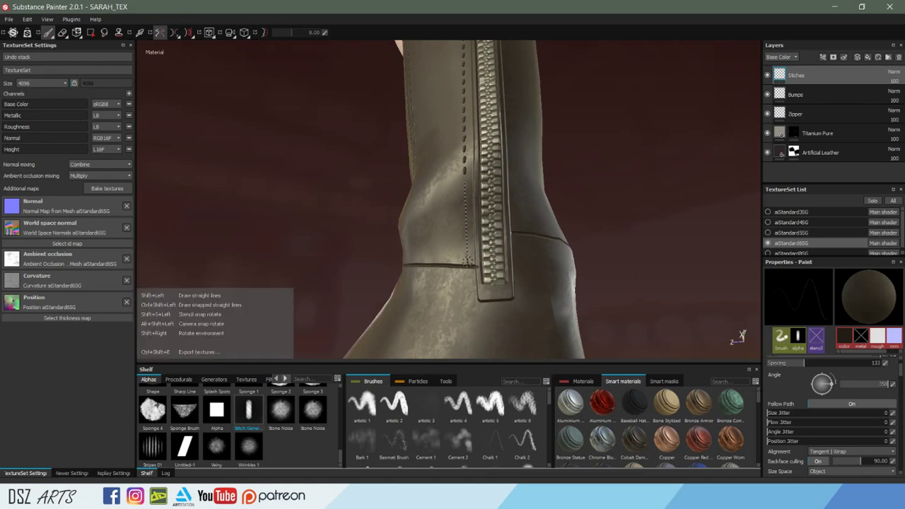
{"action": "mouse_move", "coordinate": [488, 280]}
{"action": "left_mouse_down", "text": "alt"}
{"action": "mouse_move", "coordinate": [549, 276]}
{"action": "mouse_move", "coordinate": [626, 297]}
{"action": "mouse_move", "coordinate": [508, 274]}
{"action": "left_mouse_up", "text": "alt"}
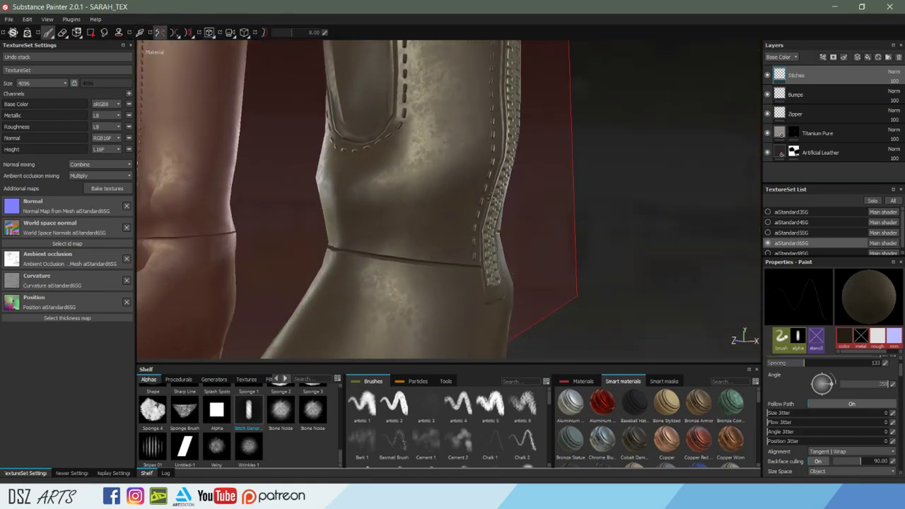
Paint straight stitch rows along the zippered boot's ankle seam.
{"action": "left_click_drag", "start_coordinate": [472, 229], "coordinate": [463, 258], "text": "alt"}
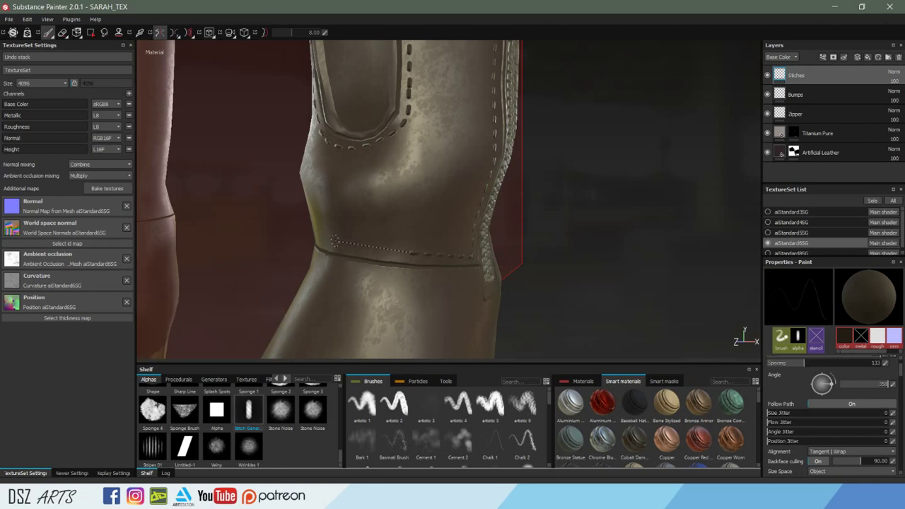
{"action": "mouse_move", "coordinate": [333, 243]}
{"action": "left_mouse_down", "text": "alt"}
{"action": "mouse_move", "coordinate": [453, 246]}
{"action": "mouse_move", "coordinate": [375, 240]}
{"action": "mouse_move", "coordinate": [428, 235]}
{"action": "left_mouse_up", "text": "alt"}
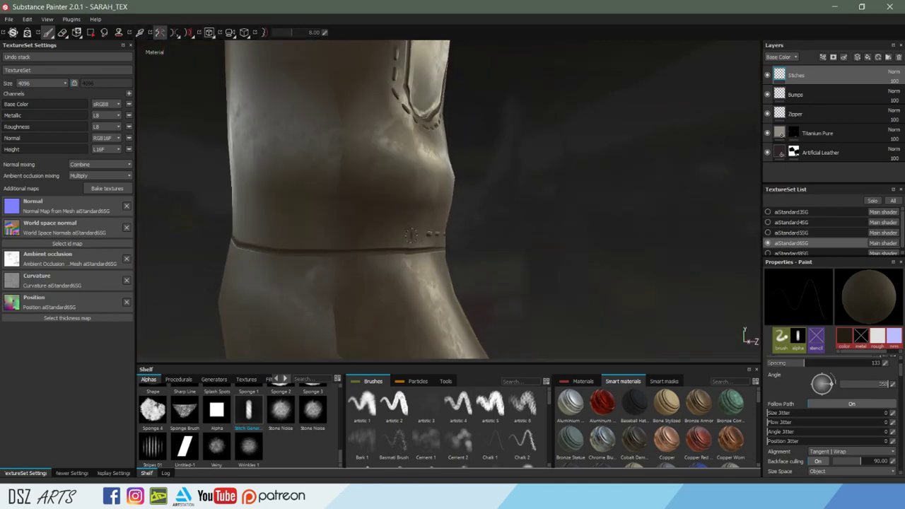
{"action": "left_click", "coordinate": [247, 228], "text": "shift"}
{"action": "middle_click_drag", "start_coordinate": [333, 230], "coordinate": [349, 230], "text": "alt"}
{"action": "left_click_drag", "start_coordinate": [349, 230], "coordinate": [570, 216], "text": "alt"}
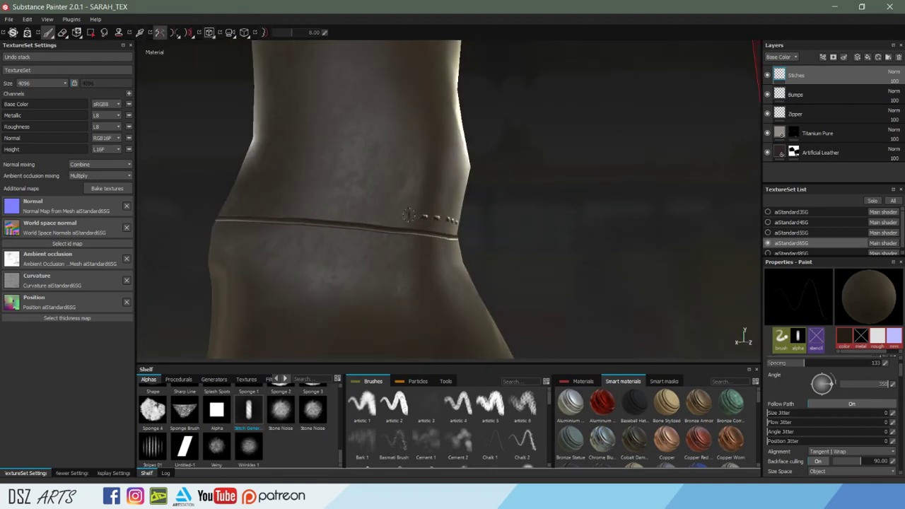
{"action": "left_click", "coordinate": [311, 201], "text": "shift"}
Orbit to inspect the stitched seam, the zipper side and both boot shafts.
{"action": "mouse_move", "coordinate": [228, 203]}
{"action": "left_mouse_down", "text": "alt"}
{"action": "mouse_move", "coordinate": [559, 222]}
{"action": "mouse_move", "coordinate": [359, 201]}
{"action": "left_mouse_up", "text": "alt"}
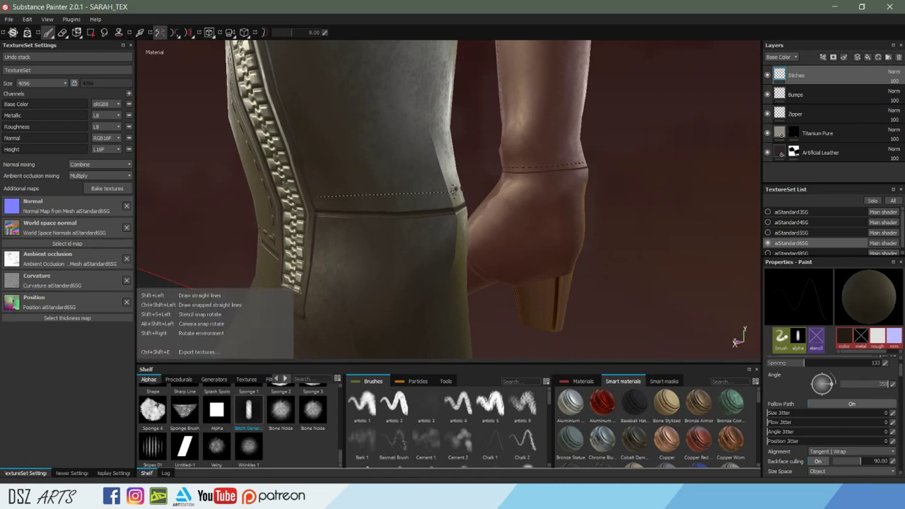
{"action": "mouse_move", "coordinate": [443, 209]}
{"action": "left_mouse_down", "text": "alt"}
{"action": "mouse_move", "coordinate": [345, 216]}
{"action": "mouse_move", "coordinate": [495, 188]}
{"action": "left_mouse_up", "text": "alt"}
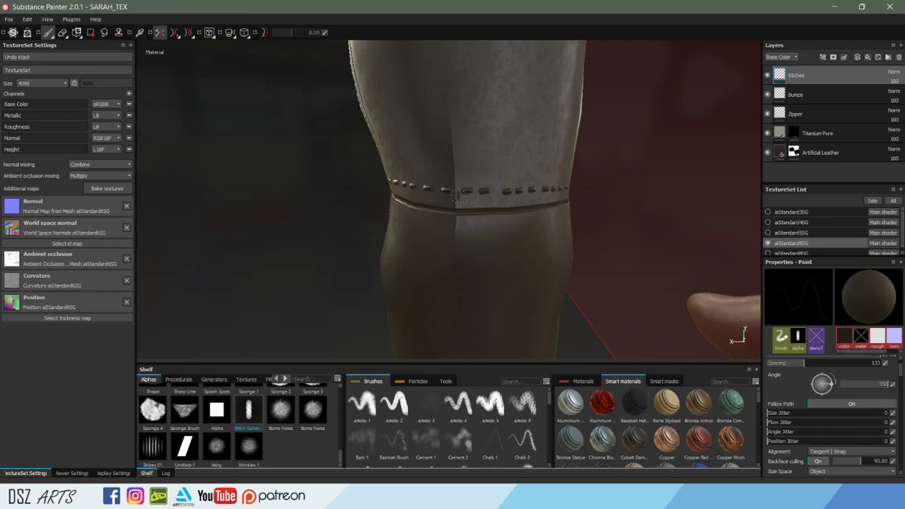
{"action": "mouse_move", "coordinate": [443, 219]}
{"action": "left_mouse_down", "text": "alt"}
{"action": "mouse_move", "coordinate": [495, 212]}
{"action": "mouse_move", "coordinate": [539, 222]}
{"action": "mouse_move", "coordinate": [506, 195]}
{"action": "mouse_move", "coordinate": [482, 207]}
{"action": "mouse_move", "coordinate": [490, 193]}
{"action": "mouse_move", "coordinate": [481, 212]}
{"action": "mouse_move", "coordinate": [432, 217]}
{"action": "left_mouse_up", "text": "alt"}
{"action": "mouse_move", "coordinate": [497, 212]}
{"action": "left_mouse_down", "text": "alt"}
{"action": "mouse_move", "coordinate": [495, 288]}
{"action": "mouse_move", "coordinate": [550, 162]}
{"action": "mouse_move", "coordinate": [507, 152]}
{"action": "mouse_move", "coordinate": [317, 171]}
{"action": "left_mouse_up", "text": "alt"}
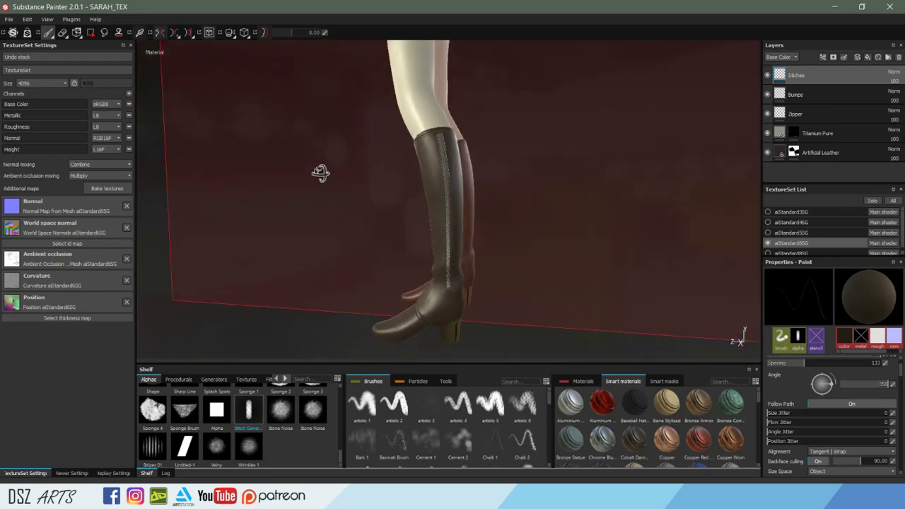
{"action": "right_click_drag", "start_coordinate": [317, 172], "coordinate": [544, 174], "text": "alt"}
{"action": "mouse_move", "coordinate": [545, 173]}
{"action": "left_mouse_down", "text": "alt"}
{"action": "mouse_move", "coordinate": [525, 188]}
{"action": "mouse_move", "coordinate": [320, 204]}
{"action": "mouse_move", "coordinate": [359, 272]}
{"action": "left_mouse_up", "text": "alt"}
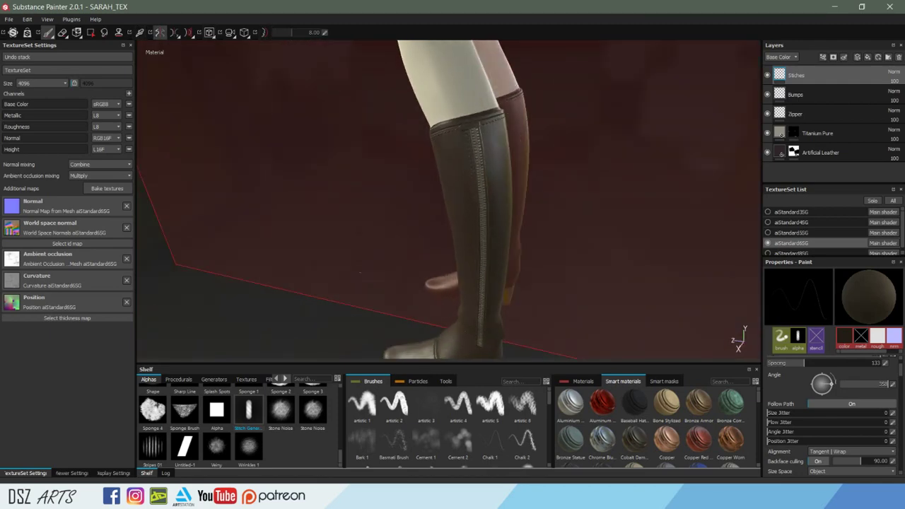
{"action": "left_click", "coordinate": [204, 455]}
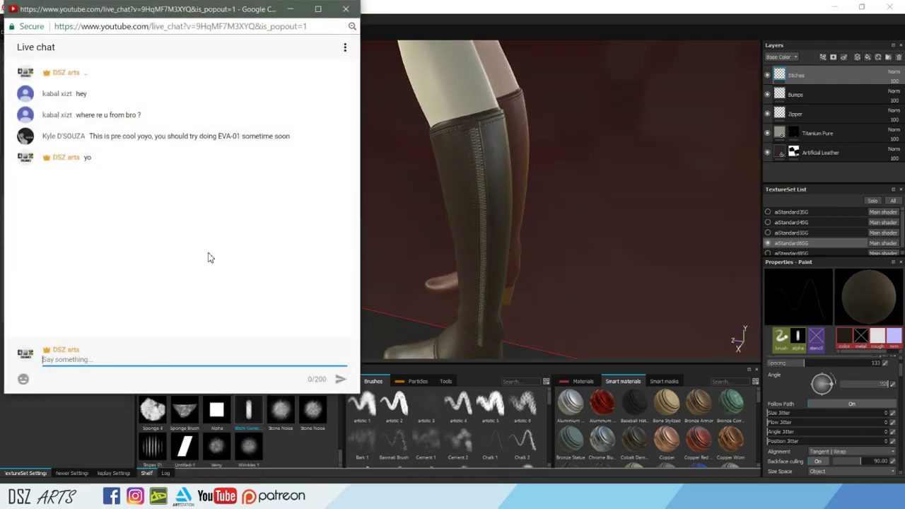
{"action": "left_click", "coordinate": [289, 8]}
{"action": "mouse_move", "coordinate": [460, 159]}
{"action": "left_mouse_down", "text": "alt"}
{"action": "mouse_move", "coordinate": [394, 157]}
{"action": "mouse_move", "coordinate": [501, 162]}
{"action": "mouse_move", "coordinate": [487, 115]}
{"action": "mouse_move", "coordinate": [508, 60]}
{"action": "mouse_move", "coordinate": [476, 177]}
{"action": "mouse_move", "coordinate": [244, 214]}
{"action": "mouse_move", "coordinate": [591, 181]}
{"action": "mouse_move", "coordinate": [810, 143]}
{"action": "mouse_move", "coordinate": [700, 188]}
{"action": "mouse_move", "coordinate": [583, 206]}
{"action": "mouse_move", "coordinate": [432, 200]}
{"action": "mouse_move", "coordinate": [405, 185]}
{"action": "mouse_move", "coordinate": [499, 195]}
{"action": "mouse_move", "coordinate": [672, 162]}
{"action": "mouse_move", "coordinate": [735, 342]}
{"action": "left_mouse_up", "text": "alt"}
{"action": "mouse_move", "coordinate": [451, 234]}
{"action": "left_mouse_down", "text": "alt"}
{"action": "mouse_move", "coordinate": [572, 182]}
{"action": "mouse_move", "coordinate": [509, 285]}
{"action": "mouse_move", "coordinate": [488, 232]}
{"action": "mouse_move", "coordinate": [273, 271]}
{"action": "mouse_move", "coordinate": [480, 207]}
{"action": "mouse_move", "coordinate": [461, 228]}
{"action": "left_mouse_up", "text": "alt"}
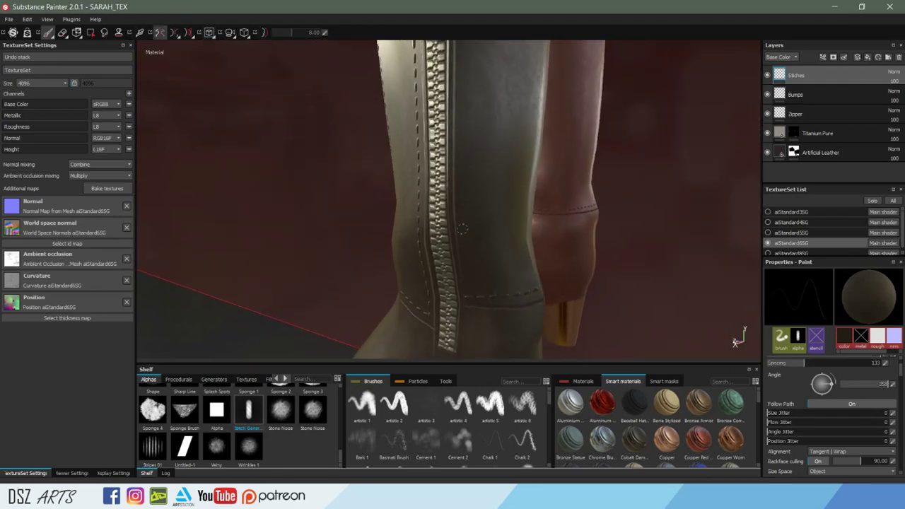
Draw a straight stitch line up the boot shaft beside the zipper.
{"action": "right_click", "coordinate": [469, 287]}
{"action": "left_click", "coordinate": [473, 265]}
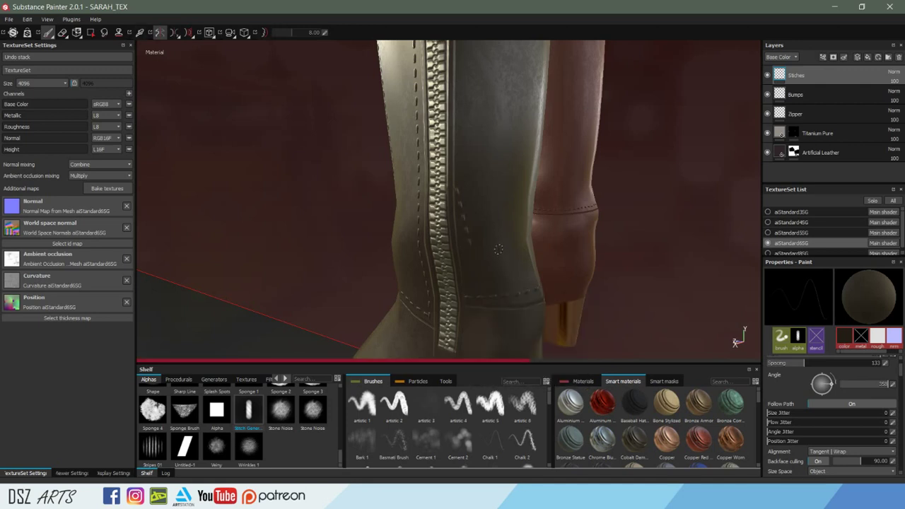
{"action": "left_click_drag", "start_coordinate": [490, 234], "coordinate": [415, 233], "text": "alt"}
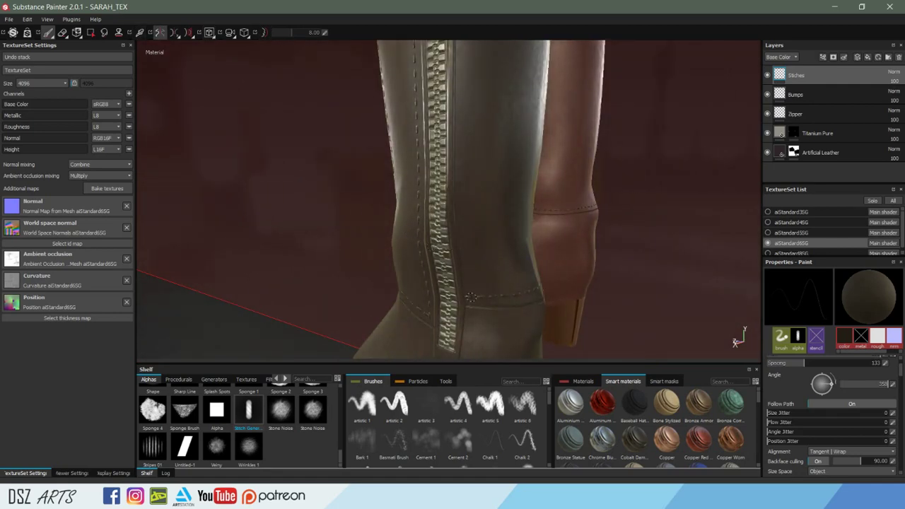
{"action": "left_click_drag", "start_coordinate": [470, 297], "coordinate": [467, 291], "text": "alt"}
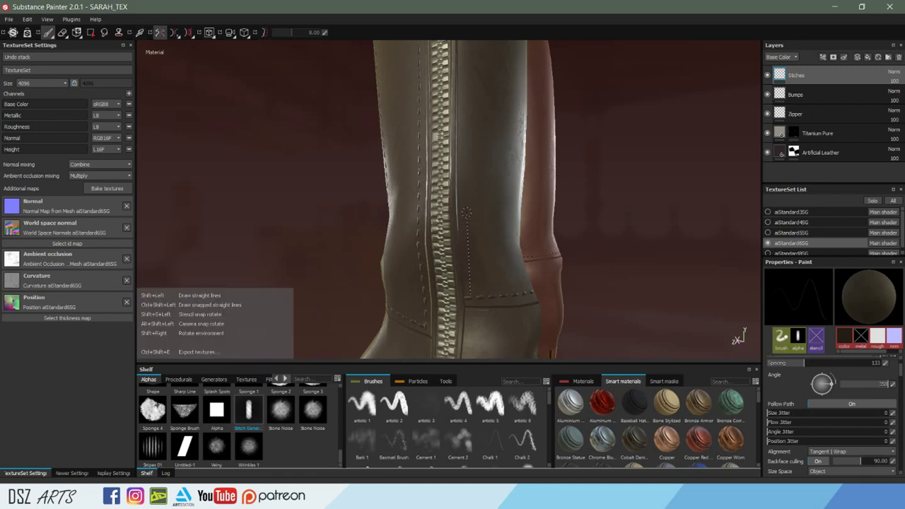
{"action": "left_click_drag", "start_coordinate": [463, 210], "coordinate": [475, 86]}
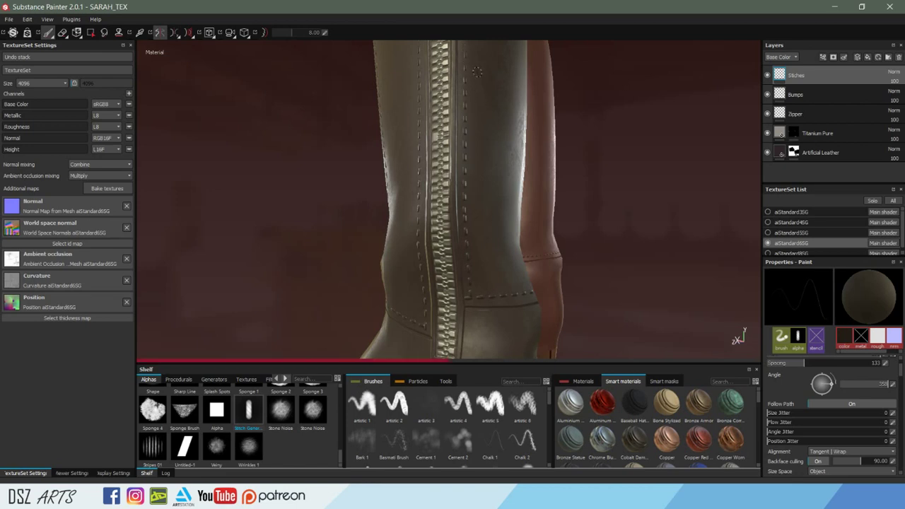
Tilt the view up the shaft to check the zipper stitching and top rim.
{"action": "mouse_move", "coordinate": [475, 74]}
{"action": "middle_mouse_down"}
{"action": "mouse_move", "coordinate": [459, 261]}
{"action": "mouse_move", "coordinate": [449, 228]}
{"action": "middle_mouse_up"}
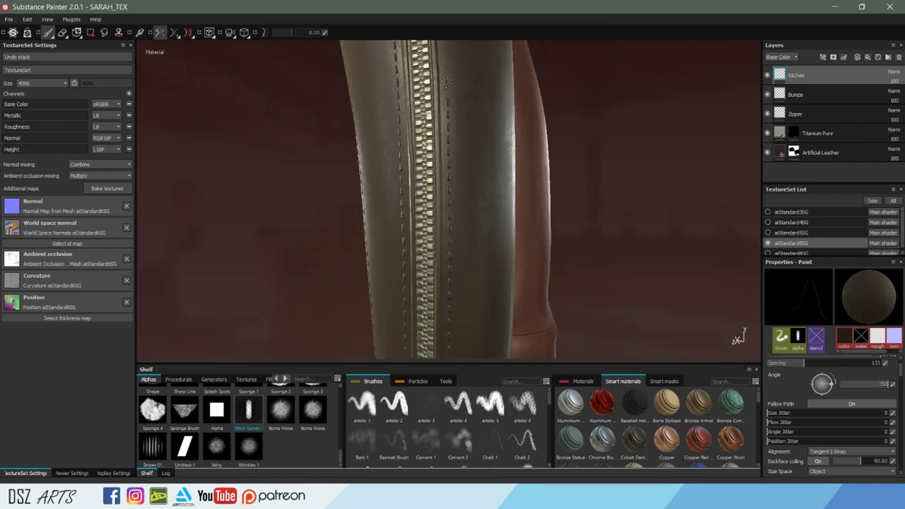
{"action": "left_click_drag", "start_coordinate": [448, 55], "coordinate": [453, 225], "text": "alt"}
{"action": "left_click_drag", "start_coordinate": [501, 168], "coordinate": [505, 243], "text": "alt"}
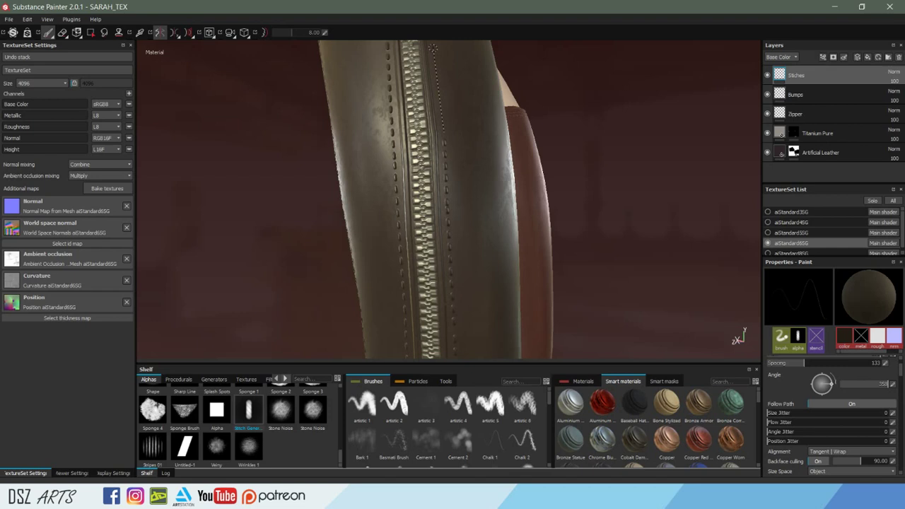
{"action": "mouse_move", "coordinate": [443, 45]}
{"action": "left_mouse_down", "text": "alt"}
{"action": "mouse_move", "coordinate": [465, 279]}
{"action": "mouse_move", "coordinate": [441, 191]}
{"action": "mouse_move", "coordinate": [435, 208]}
{"action": "mouse_move", "coordinate": [480, 205]}
{"action": "mouse_move", "coordinate": [439, 170]}
{"action": "mouse_move", "coordinate": [432, 267]}
{"action": "left_mouse_up", "text": "alt"}
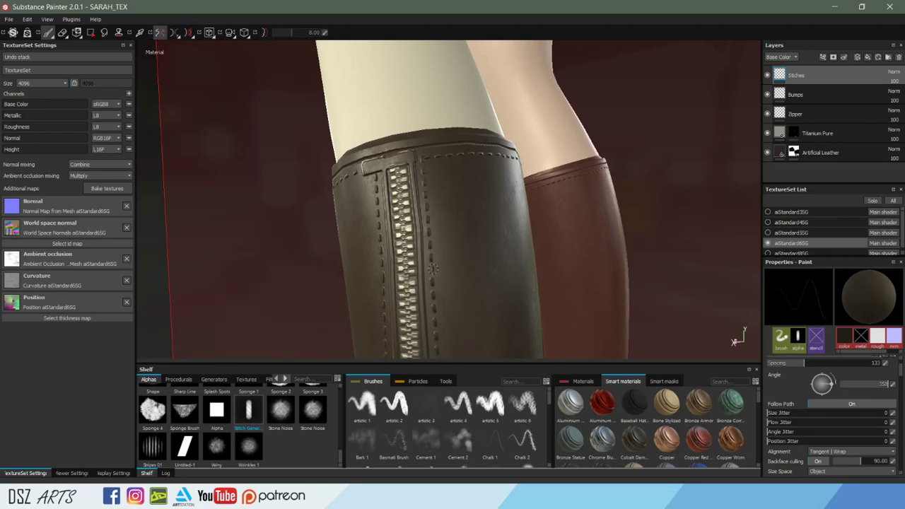
Reframe the view on the legs and boots and save the project with Ctrl+S.
{"action": "mouse_move", "coordinate": [422, 242]}
{"action": "left_mouse_down", "text": "alt"}
{"action": "mouse_move", "coordinate": [509, 262]}
{"action": "mouse_move", "coordinate": [597, 217]}
{"action": "mouse_move", "coordinate": [579, 226]}
{"action": "left_mouse_up", "text": "alt"}
{"action": "scroll", "coordinate": [502, 212], "scroll_direction": "down", "scroll_amount": 5}
{"action": "mouse_move", "coordinate": [503, 212]}
{"action": "left_mouse_down", "text": "alt"}
{"action": "mouse_move", "coordinate": [513, 198]}
{"action": "mouse_move", "coordinate": [594, 204]}
{"action": "left_mouse_up", "text": "alt"}
{"action": "scroll", "coordinate": [593, 204], "scroll_direction": "up", "scroll_amount": 5}
{"action": "scroll", "coordinate": [531, 240], "scroll_direction": "up", "scroll_amount": 3}
{"action": "mouse_move", "coordinate": [530, 240]}
{"action": "left_mouse_down", "text": "alt"}
{"action": "mouse_move", "coordinate": [720, 241]}
{"action": "mouse_move", "coordinate": [582, 241]}
{"action": "mouse_move", "coordinate": [579, 209]}
{"action": "left_mouse_up", "text": "alt"}
{"action": "key", "text": "ctrl+s"}
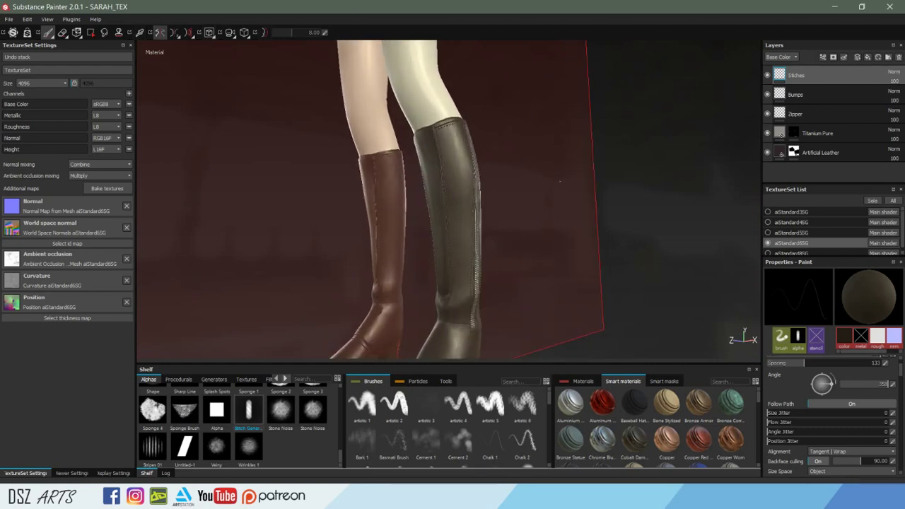
Look over the shaft, zipper, heel and sole, and open the Baking dialog.
{"action": "mouse_move", "coordinate": [523, 145]}
{"action": "left_mouse_down", "text": "alt"}
{"action": "mouse_move", "coordinate": [404, 181]}
{"action": "mouse_move", "coordinate": [238, 188]}
{"action": "mouse_move", "coordinate": [424, 154]}
{"action": "mouse_move", "coordinate": [327, 147]}
{"action": "mouse_move", "coordinate": [521, 137]}
{"action": "mouse_move", "coordinate": [517, 151]}
{"action": "mouse_move", "coordinate": [657, 182]}
{"action": "mouse_move", "coordinate": [504, 152]}
{"action": "left_mouse_up", "text": "alt"}
{"action": "mouse_move", "coordinate": [504, 152]}
{"action": "middle_mouse_down", "text": "alt"}
{"action": "mouse_move", "coordinate": [566, 268]}
{"action": "mouse_move", "coordinate": [555, 198]}
{"action": "middle_mouse_up", "text": "alt"}
{"action": "scroll", "coordinate": [566, 269], "scroll_direction": "up", "scroll_amount": 5}
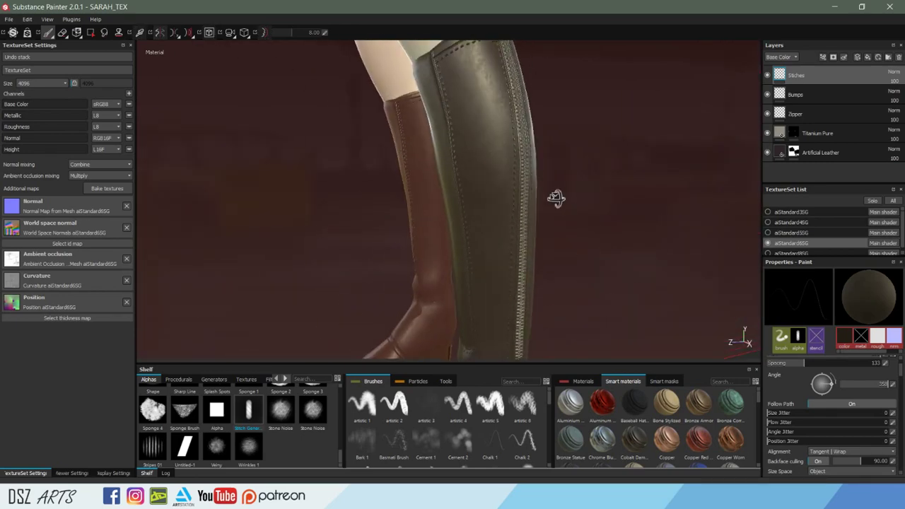
{"action": "mouse_move", "coordinate": [556, 198]}
{"action": "left_mouse_down", "text": "alt"}
{"action": "mouse_move", "coordinate": [478, 196]}
{"action": "mouse_move", "coordinate": [523, 202]}
{"action": "mouse_move", "coordinate": [509, 201]}
{"action": "mouse_move", "coordinate": [530, 254]}
{"action": "left_mouse_up", "text": "alt"}
{"action": "middle_click_drag", "start_coordinate": [530, 254], "coordinate": [509, 160], "text": "alt"}
{"action": "mouse_move", "coordinate": [508, 160]}
{"action": "left_mouse_down", "text": "alt"}
{"action": "mouse_move", "coordinate": [468, 212]}
{"action": "mouse_move", "coordinate": [525, 151]}
{"action": "mouse_move", "coordinate": [405, 151]}
{"action": "mouse_move", "coordinate": [323, 182]}
{"action": "mouse_move", "coordinate": [541, 158]}
{"action": "mouse_move", "coordinate": [565, 170]}
{"action": "mouse_move", "coordinate": [467, 184]}
{"action": "left_mouse_up", "text": "alt"}
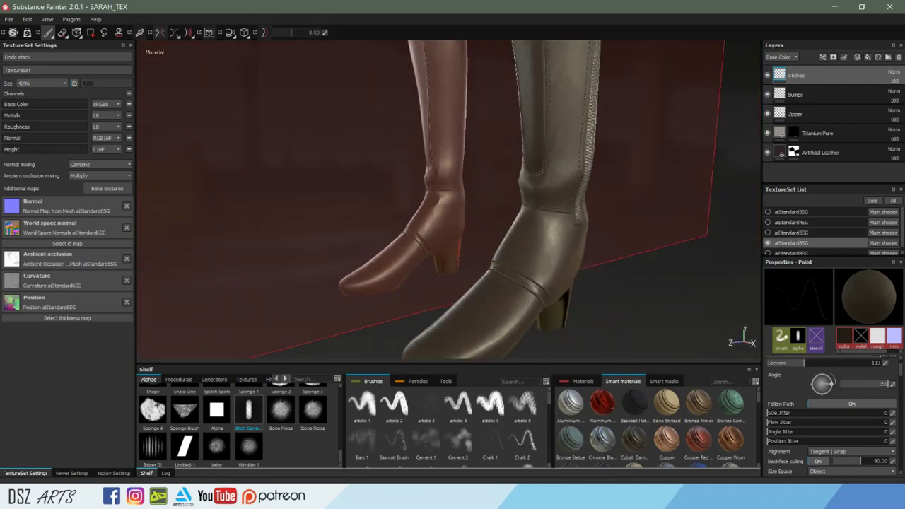
{"action": "left_click", "coordinate": [91, 191]}
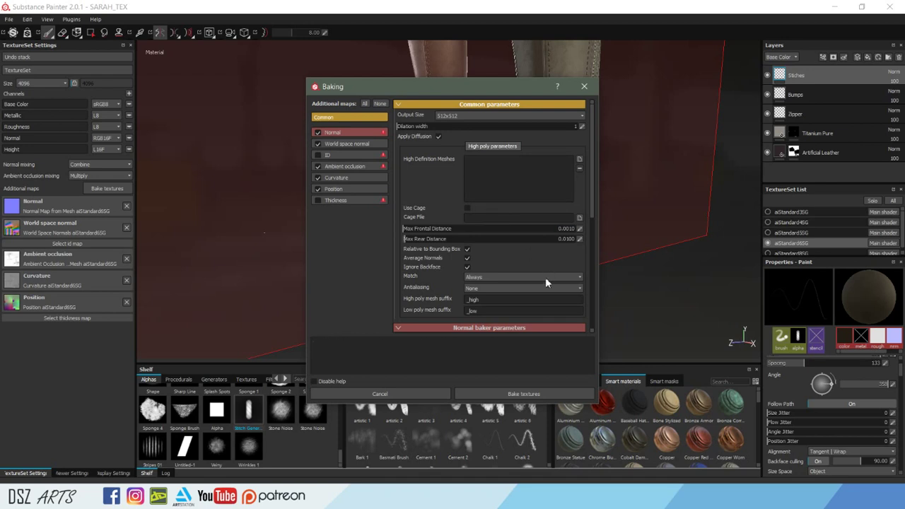
Bake the additional mesh maps, including normal, ambient occlusion and position, at 512x512.
{"action": "left_click", "coordinate": [512, 396]}
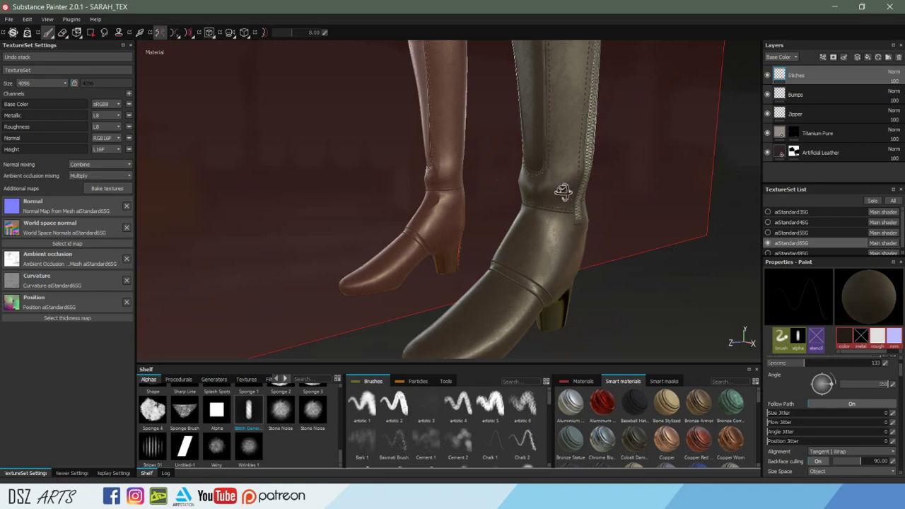
Paint a straight stitch row just below the ankle seam on the zippered boot's side.
{"action": "left_click_drag", "start_coordinate": [563, 191], "coordinate": [445, 203], "text": "alt"}
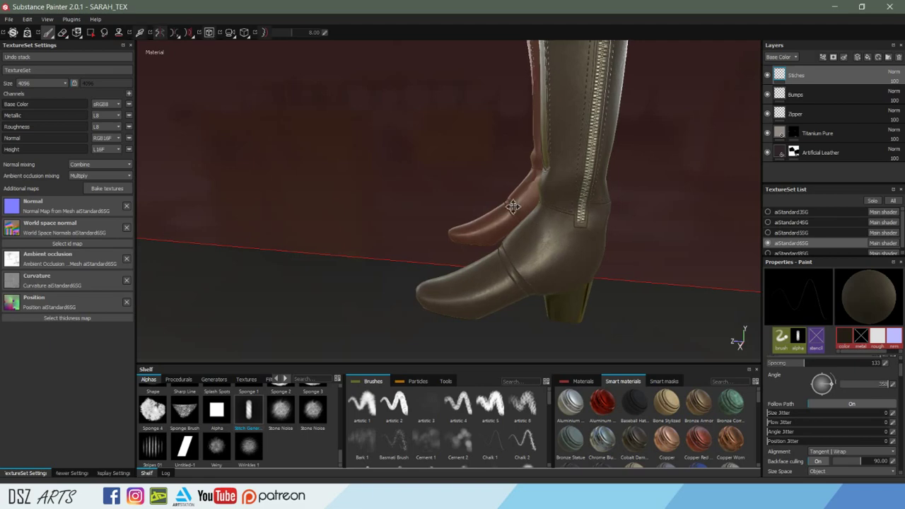
{"action": "right_click_drag", "start_coordinate": [539, 223], "coordinate": [691, 221], "text": "alt"}
{"action": "mouse_move", "coordinate": [691, 220]}
{"action": "left_mouse_down", "text": "alt"}
{"action": "mouse_move", "coordinate": [407, 231]}
{"action": "mouse_move", "coordinate": [467, 221]}
{"action": "left_mouse_up", "text": "alt"}
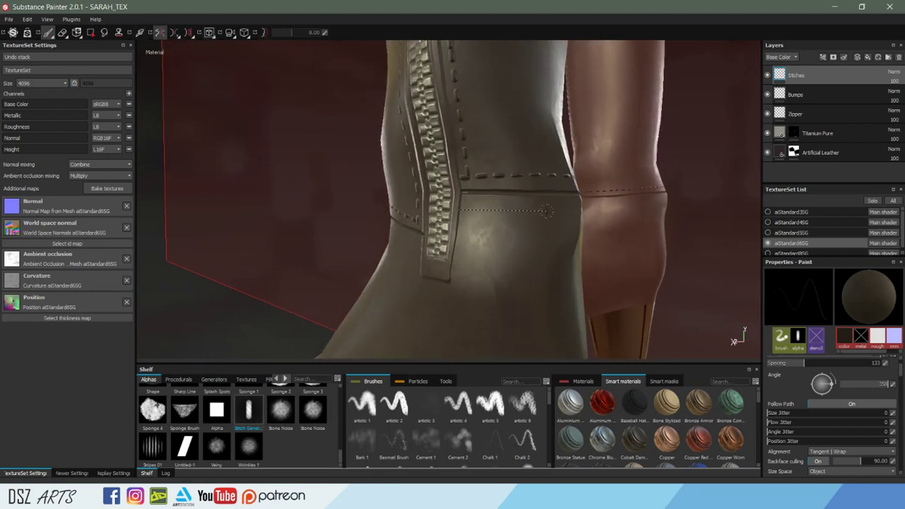
{"action": "mouse_move", "coordinate": [546, 211]}
{"action": "left_mouse_down", "text": "alt"}
{"action": "mouse_move", "coordinate": [638, 210]}
{"action": "mouse_move", "coordinate": [532, 182]}
{"action": "left_mouse_up", "text": "alt"}
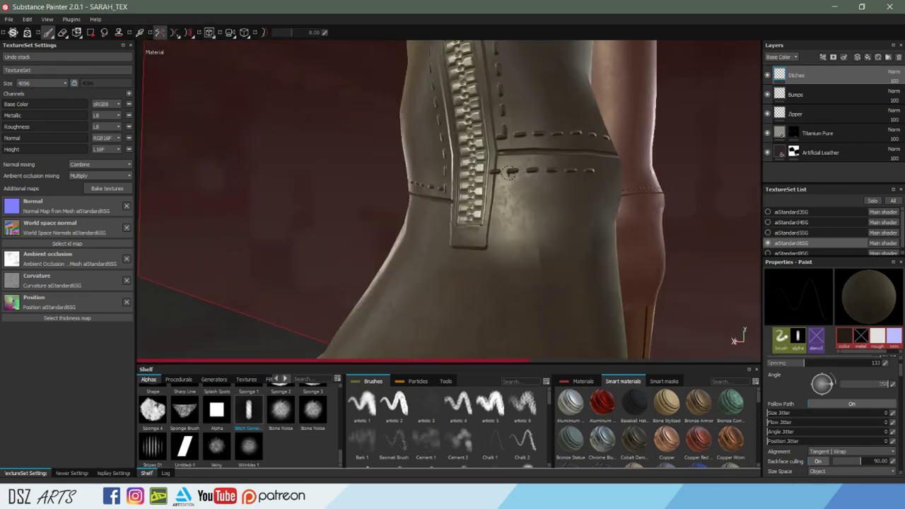
{"action": "left_click_drag", "start_coordinate": [506, 173], "coordinate": [404, 196], "text": "alt"}
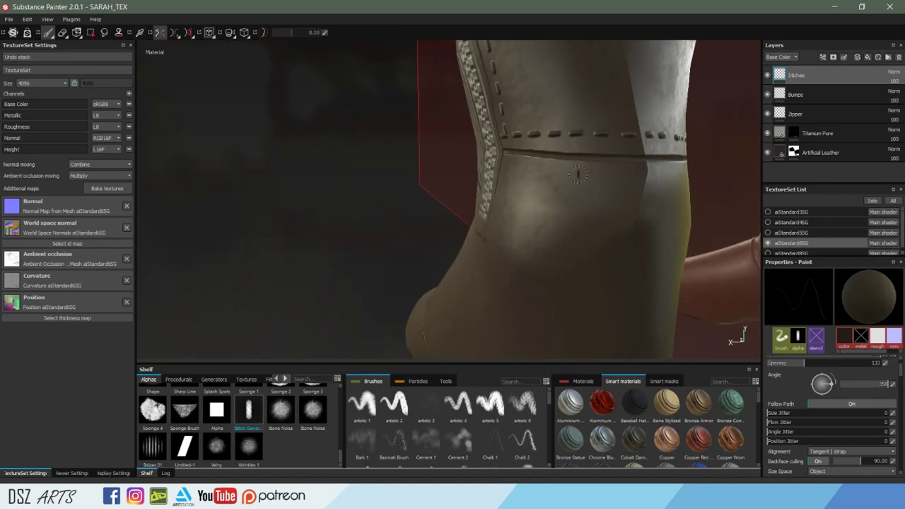
{"action": "left_click", "coordinate": [610, 177], "text": "shift"}
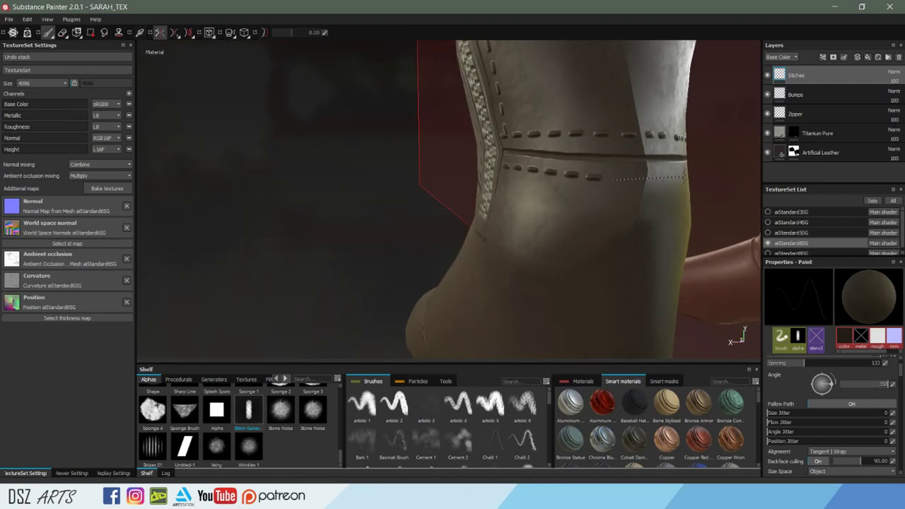
{"action": "left_click", "coordinate": [683, 176], "text": "shift"}
{"action": "mouse_move", "coordinate": [685, 185]}
{"action": "left_mouse_down", "text": "alt"}
{"action": "mouse_move", "coordinate": [531, 202]}
{"action": "mouse_move", "coordinate": [603, 172]}
{"action": "mouse_move", "coordinate": [446, 164]}
{"action": "left_mouse_up", "text": "alt"}
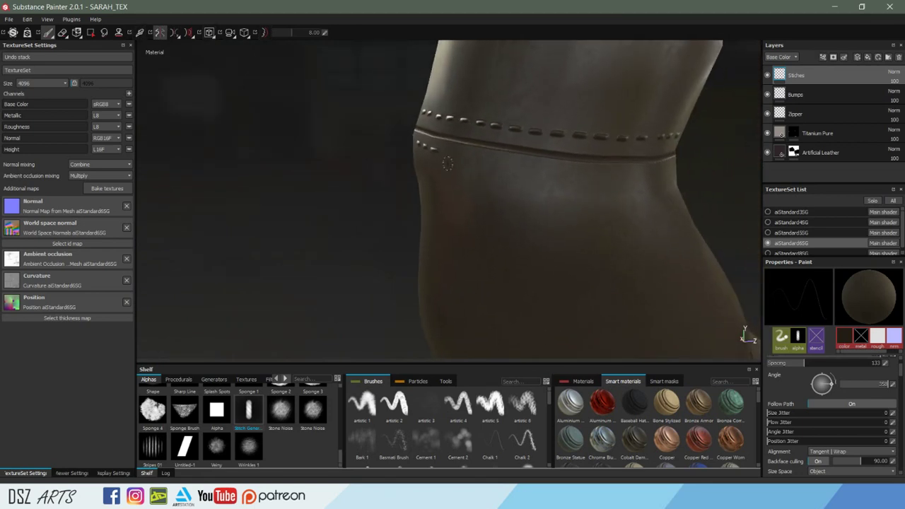
{"action": "left_click", "coordinate": [581, 174], "text": "shift"}
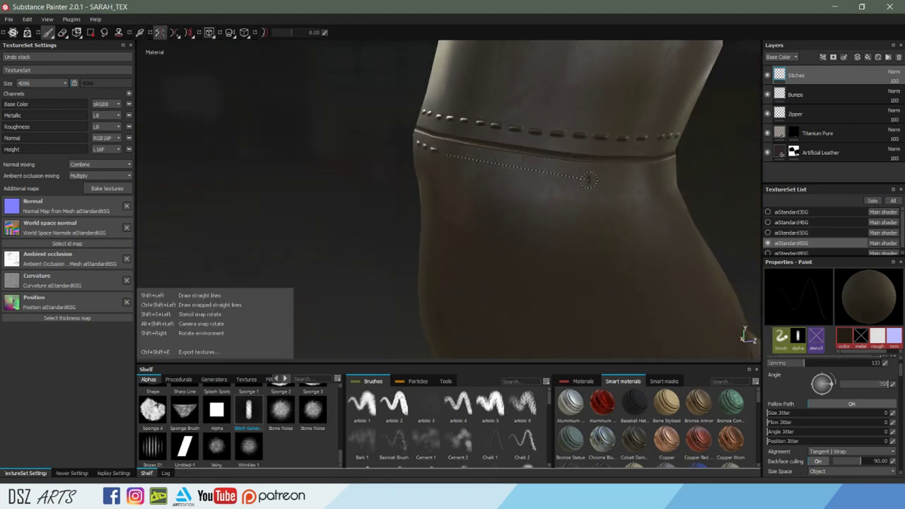
{"action": "mouse_move", "coordinate": [668, 175]}
{"action": "left_mouse_down", "text": "alt"}
{"action": "mouse_move", "coordinate": [573, 186]}
{"action": "mouse_move", "coordinate": [503, 172]}
{"action": "mouse_move", "coordinate": [638, 176]}
{"action": "mouse_move", "coordinate": [578, 178]}
{"action": "left_mouse_up", "text": "alt"}
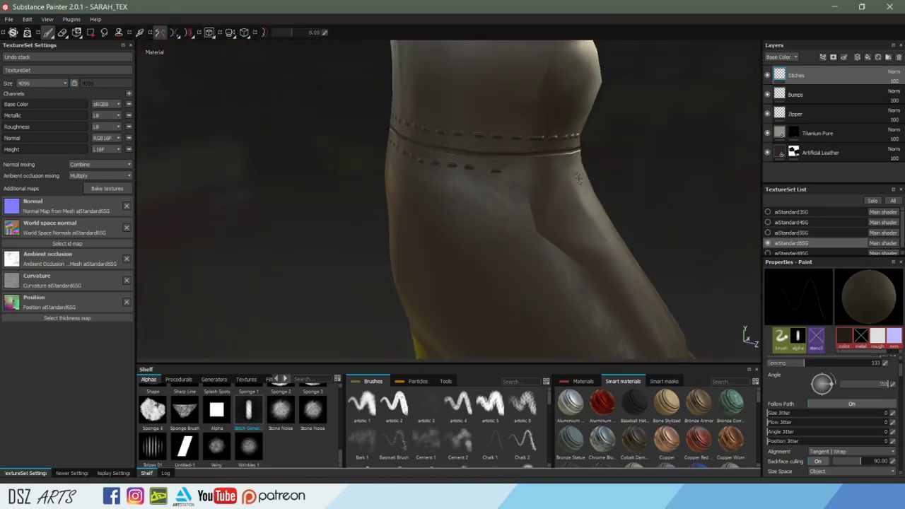
Continue the lower stitch row along the ankle seam, undoing two stray dashes.
{"action": "key", "text": "e"}
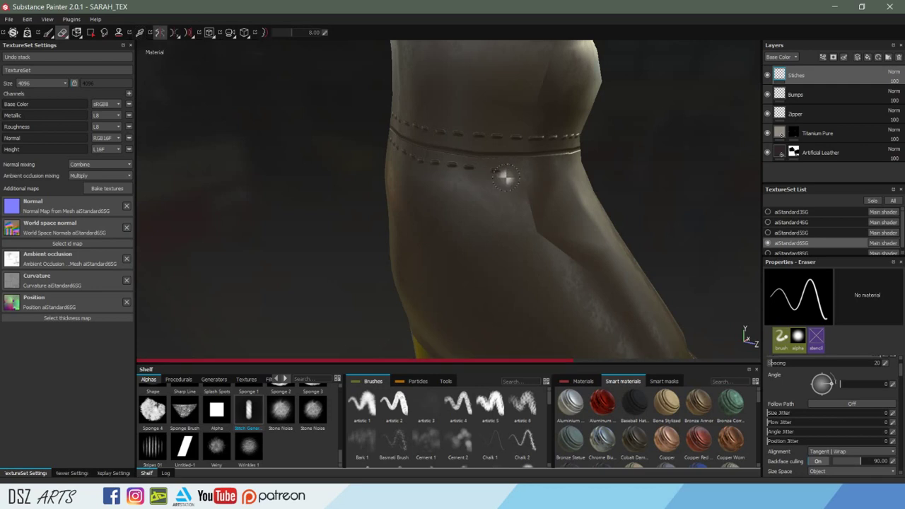
{"action": "key", "text": "p"}
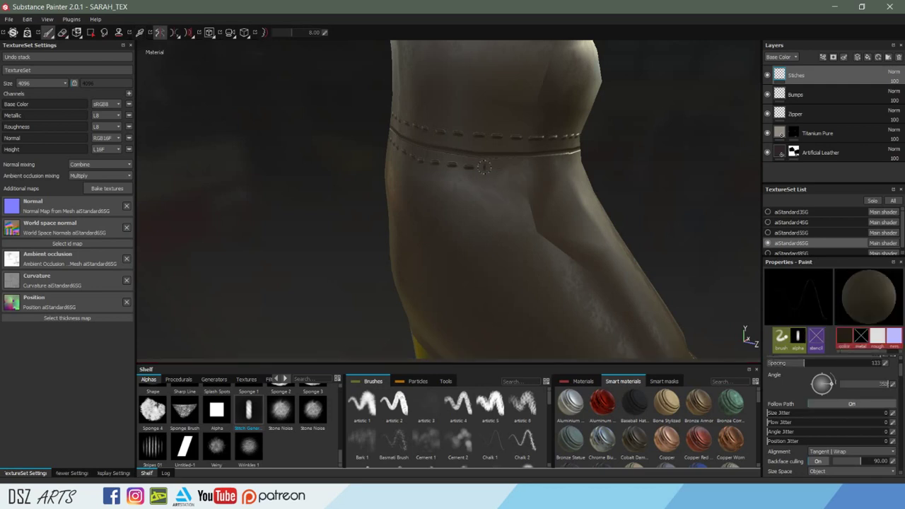
{"action": "key", "text": "shift"}
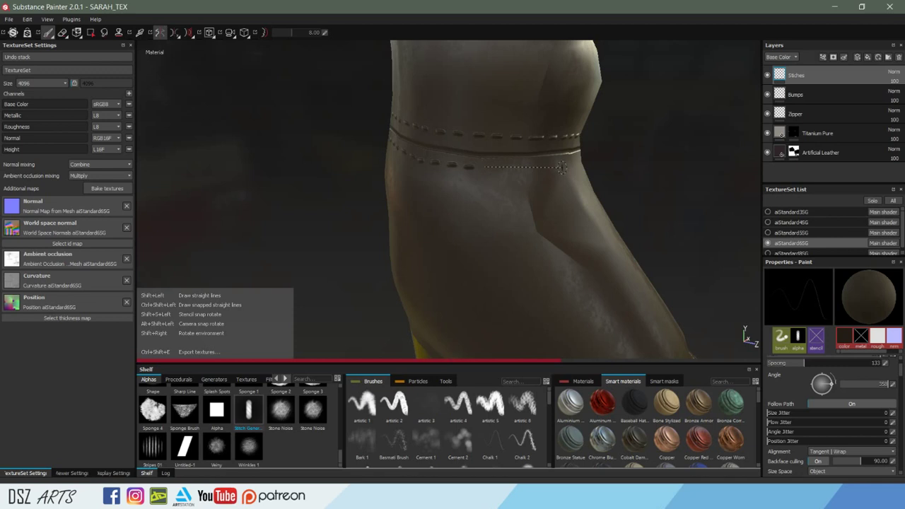
{"action": "left_click", "coordinate": [560, 167], "text": "shift"}
{"action": "mouse_move", "coordinate": [592, 187]}
{"action": "left_mouse_down", "text": "alt"}
{"action": "mouse_move", "coordinate": [398, 186]}
{"action": "mouse_move", "coordinate": [561, 202]}
{"action": "mouse_move", "coordinate": [527, 182]}
{"action": "left_mouse_up", "text": "alt"}
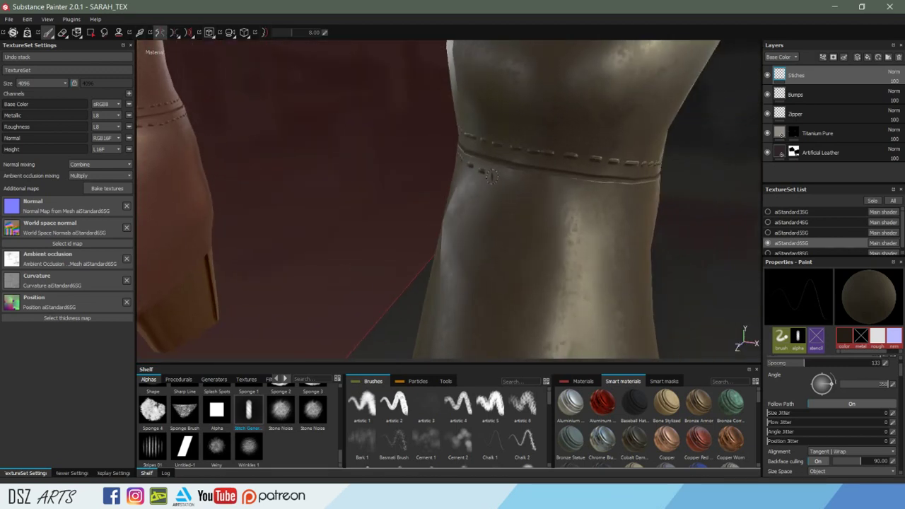
{"action": "left_click", "coordinate": [578, 196], "text": "shift"}
{"action": "left_click", "coordinate": [628, 198], "text": "shift"}
{"action": "left_click_drag", "start_coordinate": [628, 198], "coordinate": [552, 205], "text": "alt"}
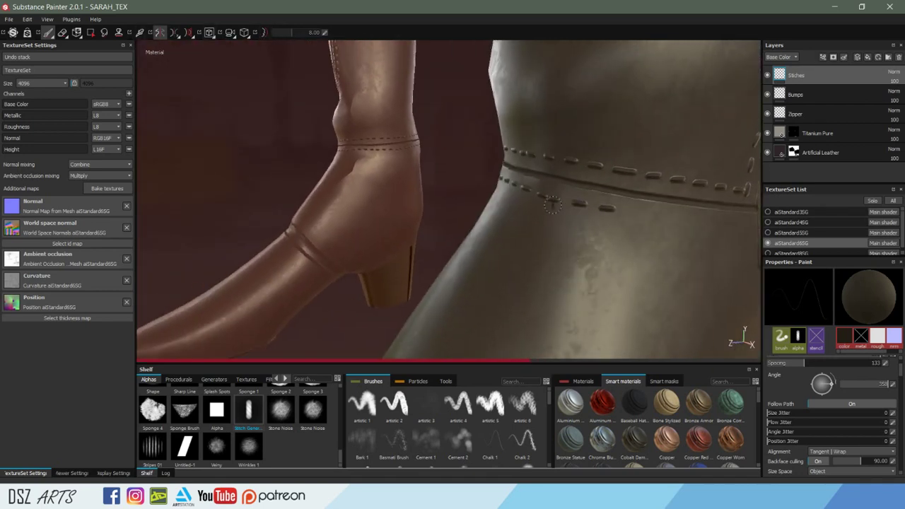
{"action": "key", "text": "ctrl+z"}
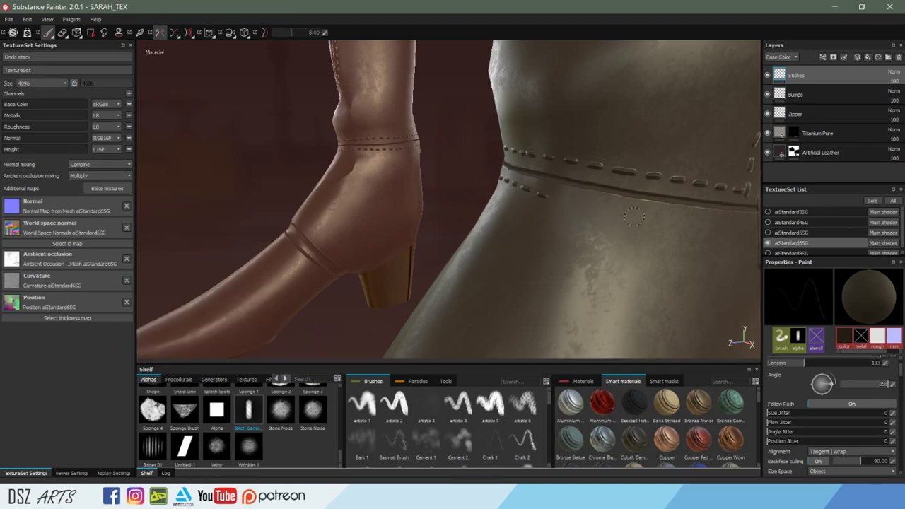
Extend the lower stitch row under the seam around to the zipper.
{"action": "left_click_drag", "start_coordinate": [632, 213], "coordinate": [551, 197], "text": "alt"}
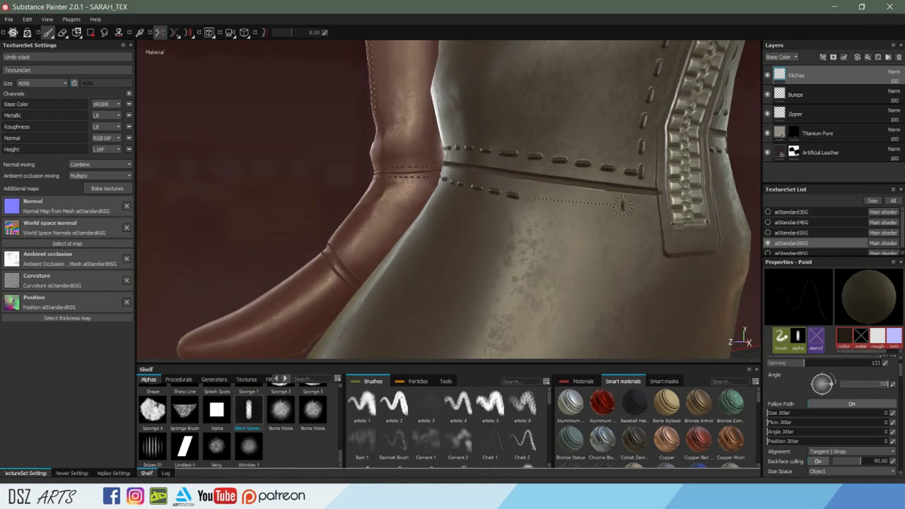
{"action": "left_click", "coordinate": [649, 206], "text": "shift"}
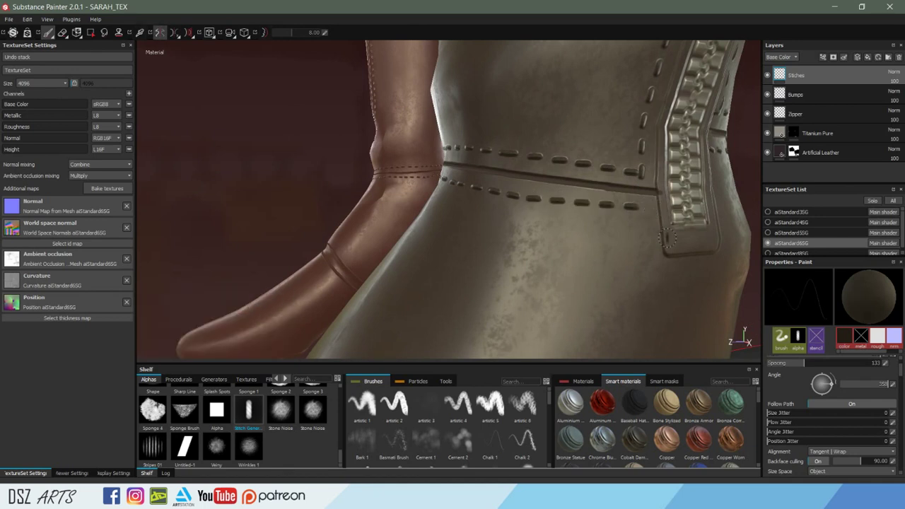
{"action": "left_click_drag", "start_coordinate": [667, 238], "coordinate": [596, 228], "text": "alt"}
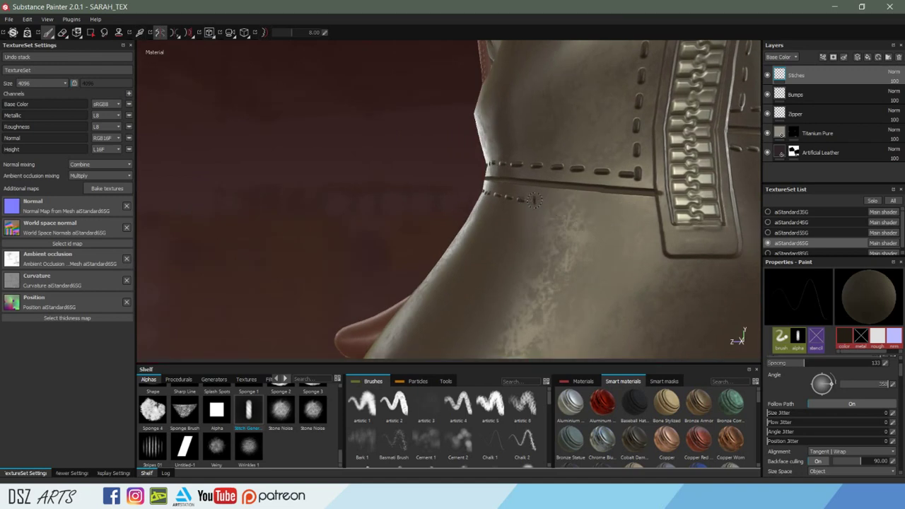
{"action": "left_click", "coordinate": [655, 209], "text": "shift"}
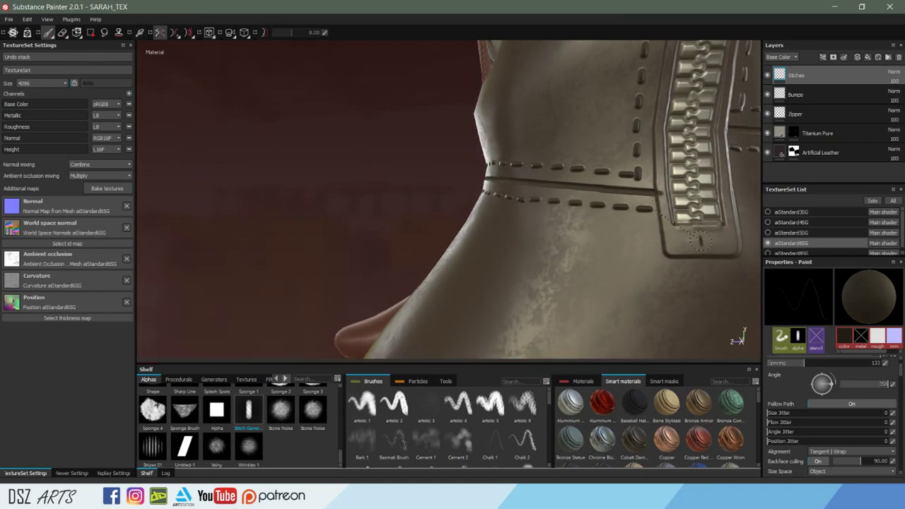
{"action": "left_click_drag", "start_coordinate": [652, 229], "coordinate": [230, 256], "text": "alt"}
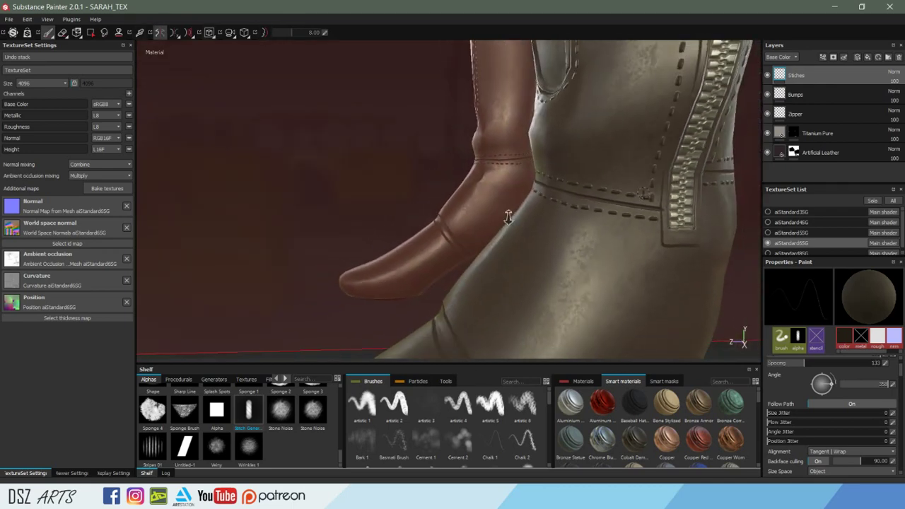
{"action": "right_click_drag", "start_coordinate": [230, 257], "coordinate": [230, 233], "text": "alt"}
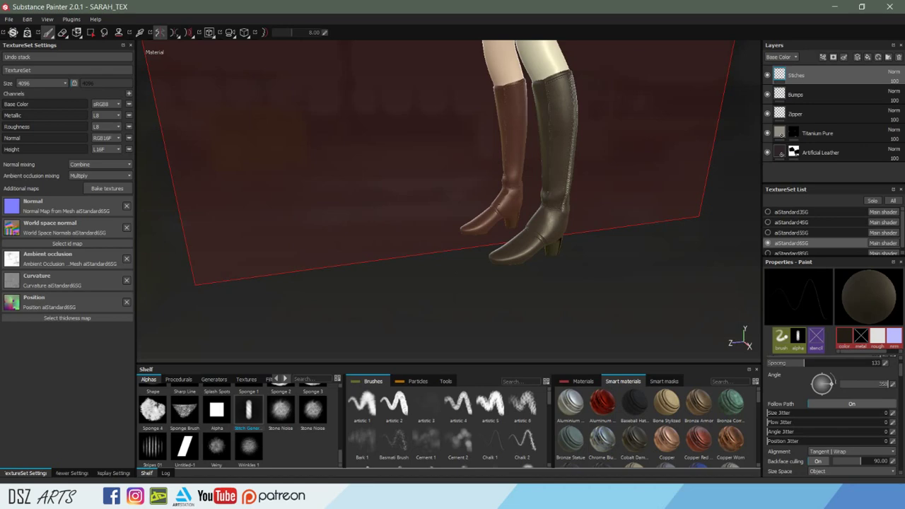
Return to the boots and add a new empty layer above Stitches.
{"action": "left_click", "coordinate": [159, 497]}
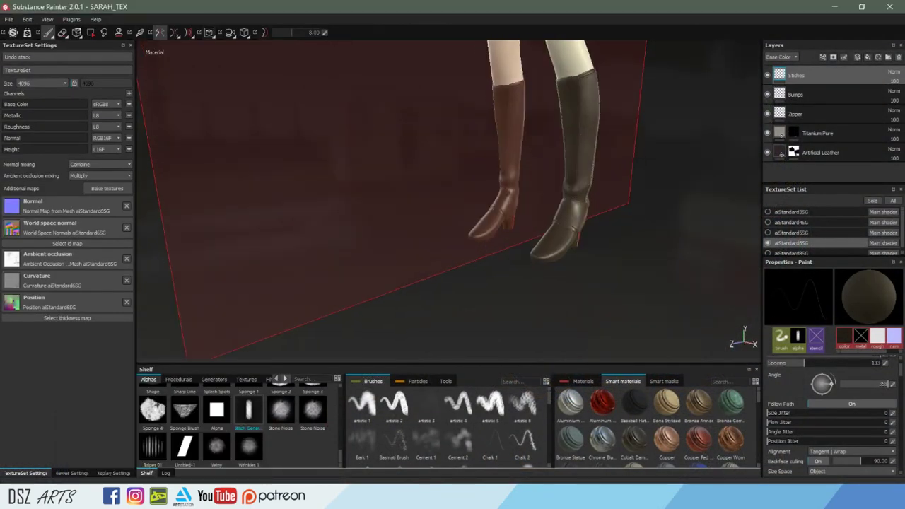
{"action": "mouse_move", "coordinate": [601, 236]}
{"action": "left_mouse_down", "text": "alt"}
{"action": "mouse_move", "coordinate": [542, 272]}
{"action": "mouse_move", "coordinate": [607, 254]}
{"action": "mouse_move", "coordinate": [501, 266]}
{"action": "mouse_move", "coordinate": [607, 264]}
{"action": "left_mouse_up", "text": "alt"}
{"action": "right_click_drag", "start_coordinate": [607, 265], "coordinate": [521, 239], "text": "alt"}
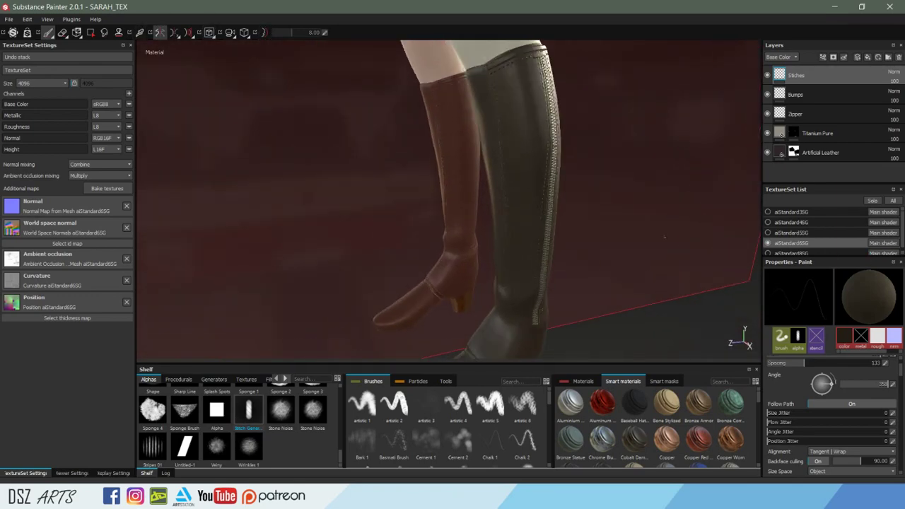
{"action": "mouse_move", "coordinate": [521, 238]}
{"action": "left_mouse_down", "text": "alt"}
{"action": "mouse_move", "coordinate": [505, 243]}
{"action": "mouse_move", "coordinate": [502, 262]}
{"action": "mouse_move", "coordinate": [488, 264]}
{"action": "mouse_move", "coordinate": [483, 236]}
{"action": "left_mouse_up", "text": "alt"}
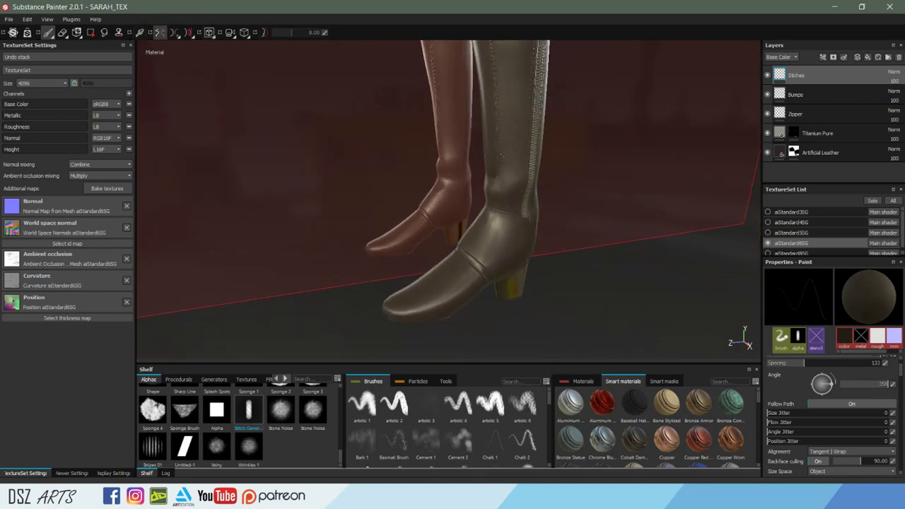
{"action": "right_click_drag", "start_coordinate": [484, 235], "coordinate": [531, 218], "text": "alt"}
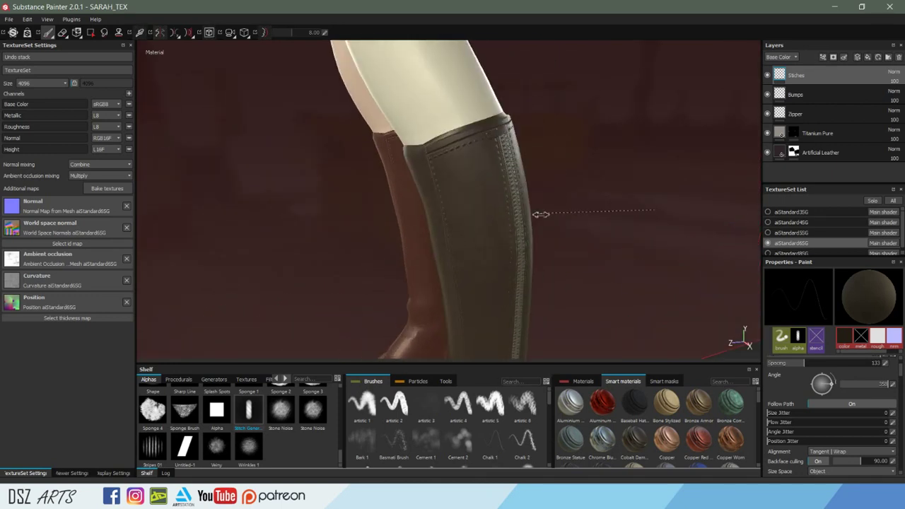
{"action": "mouse_move", "coordinate": [540, 213]}
{"action": "left_mouse_down", "text": "alt"}
{"action": "mouse_move", "coordinate": [602, 205]}
{"action": "mouse_move", "coordinate": [501, 232]}
{"action": "mouse_move", "coordinate": [511, 236]}
{"action": "mouse_move", "coordinate": [505, 177]}
{"action": "left_mouse_up", "text": "alt"}
{"action": "mouse_move", "coordinate": [505, 177]}
{"action": "middle_mouse_down", "text": "alt"}
{"action": "mouse_move", "coordinate": [502, 137]}
{"action": "mouse_move", "coordinate": [544, 175]}
{"action": "middle_mouse_up", "text": "alt"}
{"action": "left_click_drag", "start_coordinate": [544, 175], "coordinate": [569, 198], "text": "alt"}
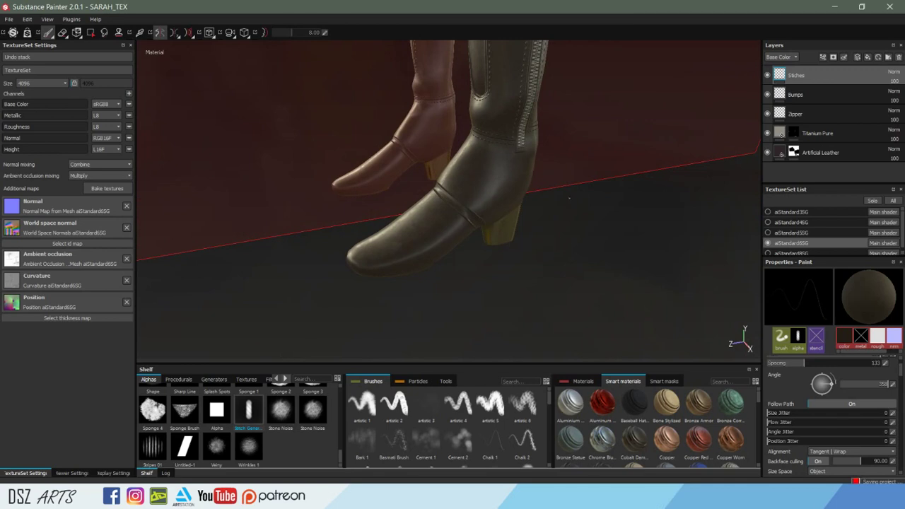
{"action": "left_click", "coordinate": [861, 55]}
{"action": "type", "text": "Lifted Areas"}
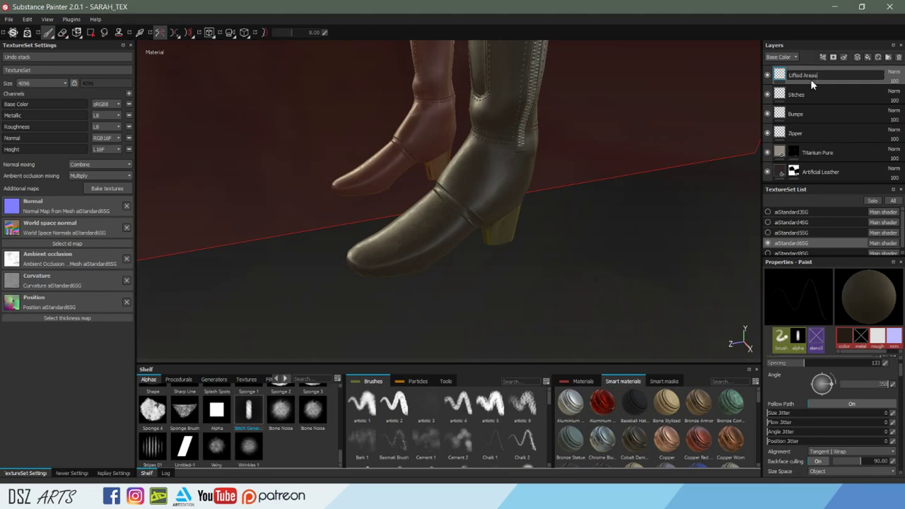
Commit the 'Lifted Areas' name, orbit around the boots, and switch to Polygon Fill (4).
{"action": "key", "text": "Return"}
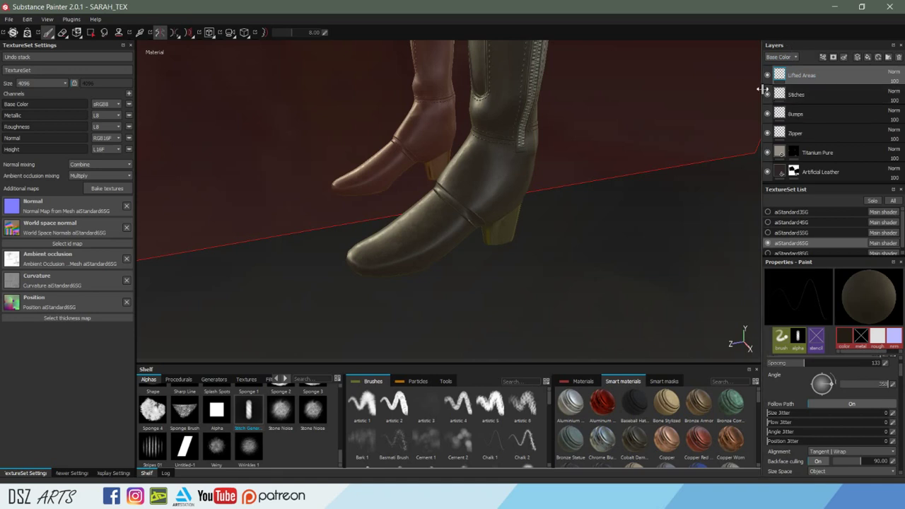
{"action": "mouse_move", "coordinate": [621, 118]}
{"action": "left_mouse_down", "text": "alt"}
{"action": "mouse_move", "coordinate": [493, 184]}
{"action": "mouse_move", "coordinate": [620, 183]}
{"action": "mouse_move", "coordinate": [561, 121]}
{"action": "mouse_move", "coordinate": [564, 176]}
{"action": "mouse_move", "coordinate": [561, 137]}
{"action": "mouse_move", "coordinate": [482, 127]}
{"action": "mouse_move", "coordinate": [671, 196]}
{"action": "mouse_move", "coordinate": [675, 127]}
{"action": "left_mouse_up", "text": "alt"}
{"action": "mouse_move", "coordinate": [485, 180]}
{"action": "left_mouse_down", "text": "alt"}
{"action": "mouse_move", "coordinate": [631, 169]}
{"action": "mouse_move", "coordinate": [600, 174]}
{"action": "mouse_move", "coordinate": [571, 271]}
{"action": "mouse_move", "coordinate": [606, 188]}
{"action": "mouse_move", "coordinate": [523, 192]}
{"action": "left_mouse_up", "text": "alt"}
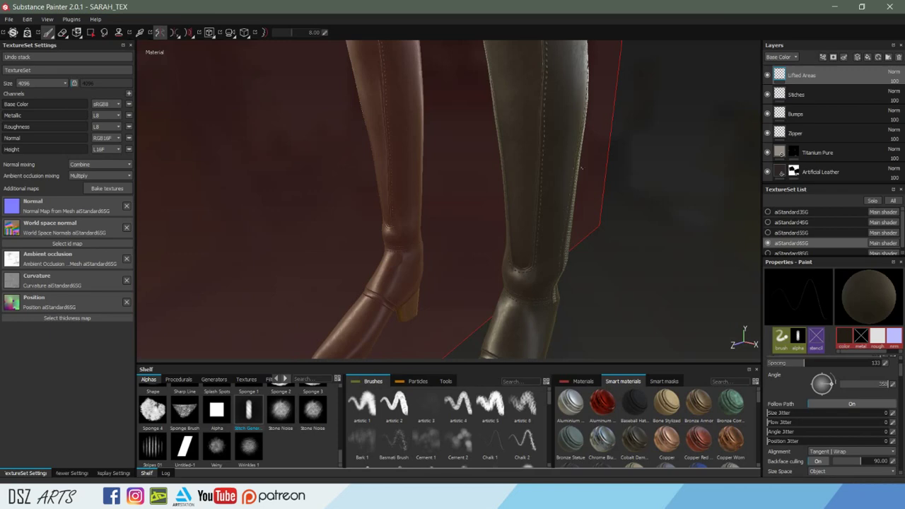
{"action": "mouse_move", "coordinate": [503, 196]}
{"action": "left_mouse_down", "text": "alt"}
{"action": "mouse_move", "coordinate": [591, 134]}
{"action": "mouse_move", "coordinate": [582, 191]}
{"action": "mouse_move", "coordinate": [502, 156]}
{"action": "mouse_move", "coordinate": [526, 205]}
{"action": "mouse_move", "coordinate": [519, 131]}
{"action": "mouse_move", "coordinate": [492, 175]}
{"action": "mouse_move", "coordinate": [577, 153]}
{"action": "mouse_move", "coordinate": [445, 186]}
{"action": "mouse_move", "coordinate": [686, 172]}
{"action": "mouse_move", "coordinate": [530, 174]}
{"action": "mouse_move", "coordinate": [664, 179]}
{"action": "left_mouse_up", "text": "alt"}
{"action": "key", "text": "4"}
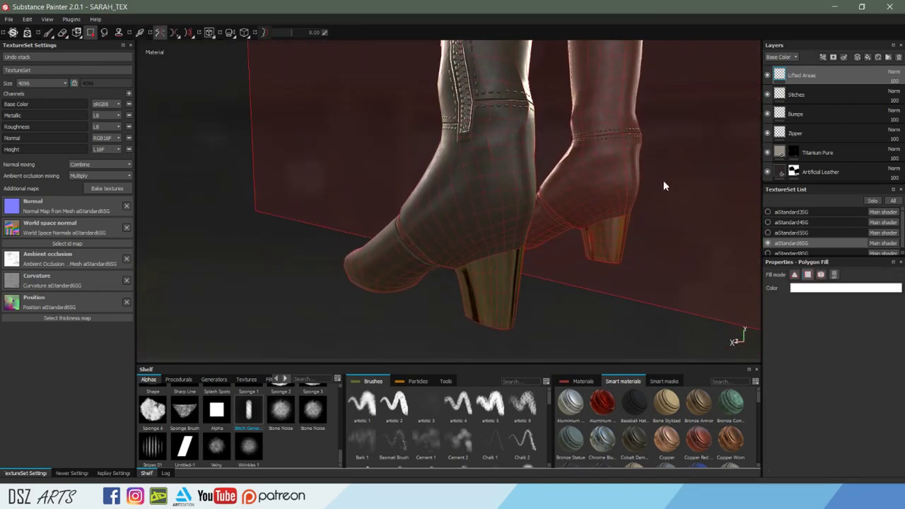
Give the paint brush size about 16.4, tight spacing, and a plain round alpha instead of Stitch Generator.
{"action": "key", "text": "1"}
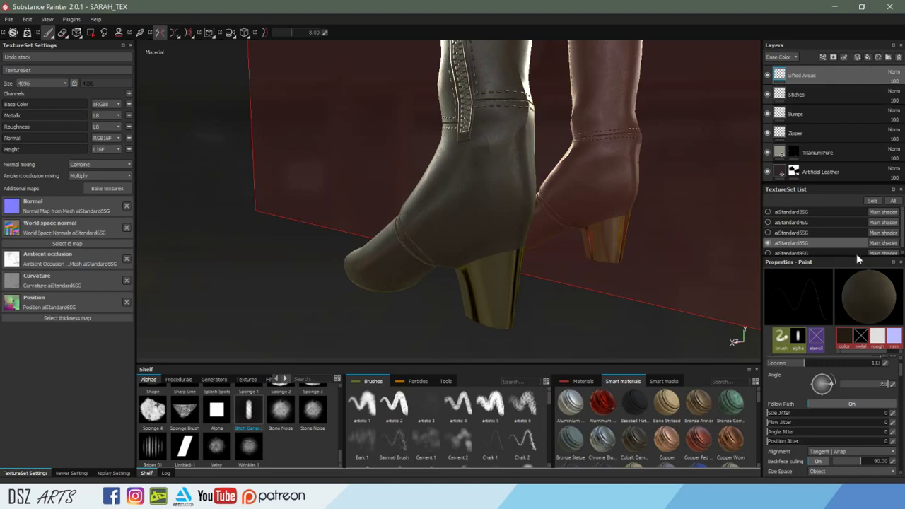
{"action": "scroll", "coordinate": [277, 445], "scroll_direction": "up", "scroll_amount": 5}
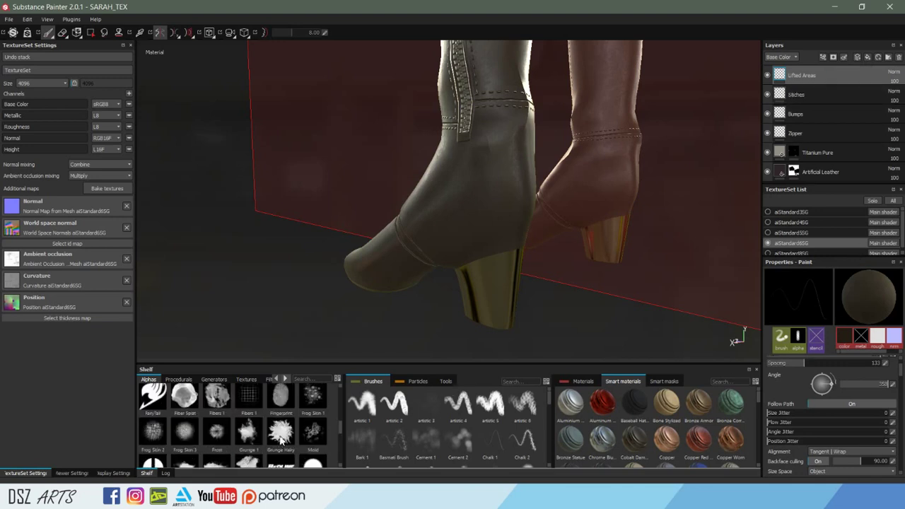
{"action": "scroll", "coordinate": [289, 424], "scroll_direction": "down", "scroll_amount": 3}
{"action": "scroll", "coordinate": [788, 406], "scroll_direction": "down", "scroll_amount": 1}
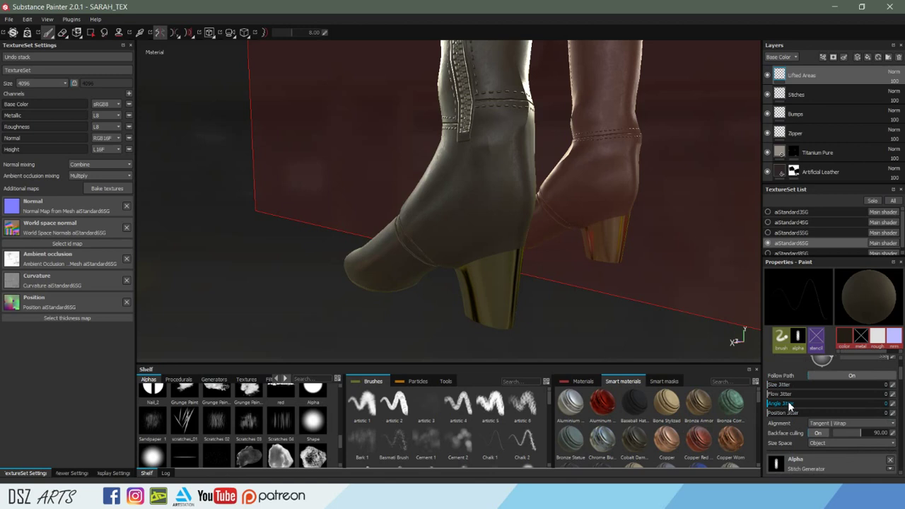
{"action": "scroll", "coordinate": [789, 397], "scroll_direction": "up", "scroll_amount": 3}
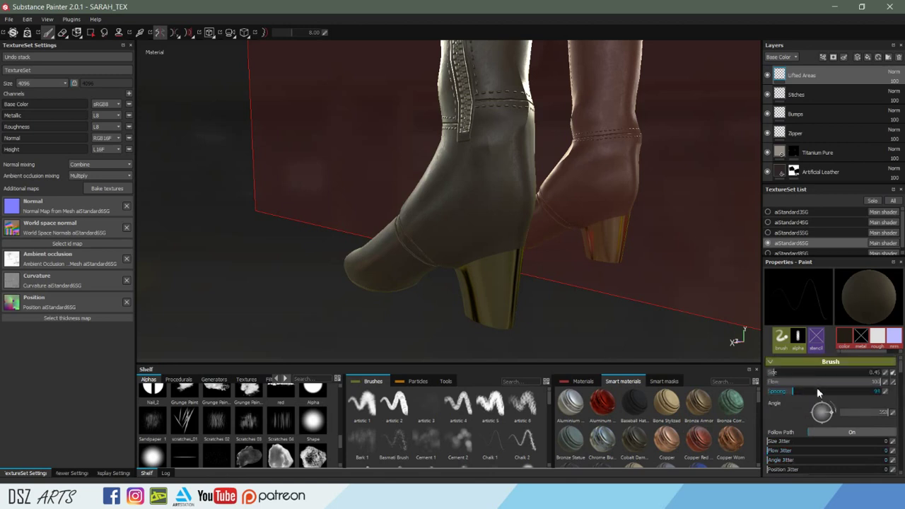
{"action": "mouse_move", "coordinate": [842, 390]}
{"action": "left_mouse_down"}
{"action": "mouse_move", "coordinate": [809, 385]}
{"action": "mouse_move", "coordinate": [812, 372]}
{"action": "mouse_move", "coordinate": [777, 391]}
{"action": "left_mouse_up"}
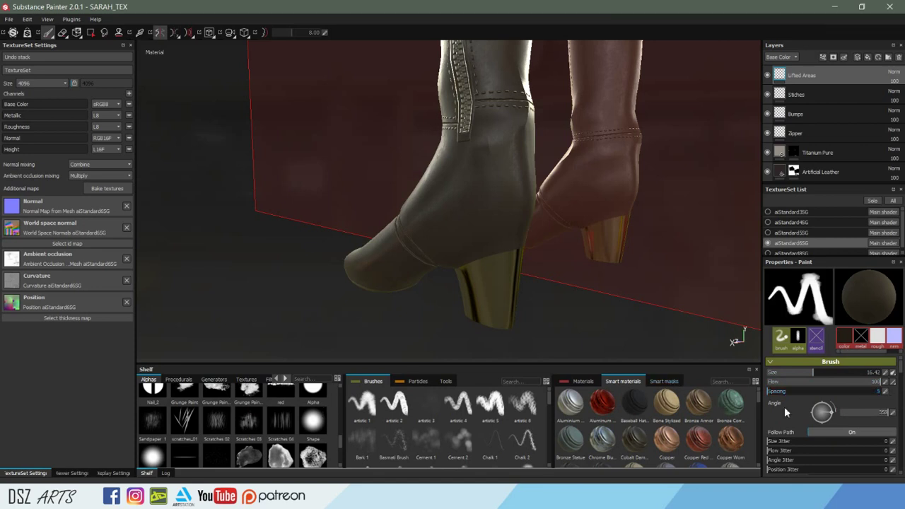
{"action": "scroll", "coordinate": [863, 407], "scroll_direction": "down", "scroll_amount": 2}
{"action": "scroll", "coordinate": [863, 407], "scroll_direction": "down", "scroll_amount": 1}
{"action": "left_click_drag", "start_coordinate": [312, 391], "coordinate": [791, 434]}
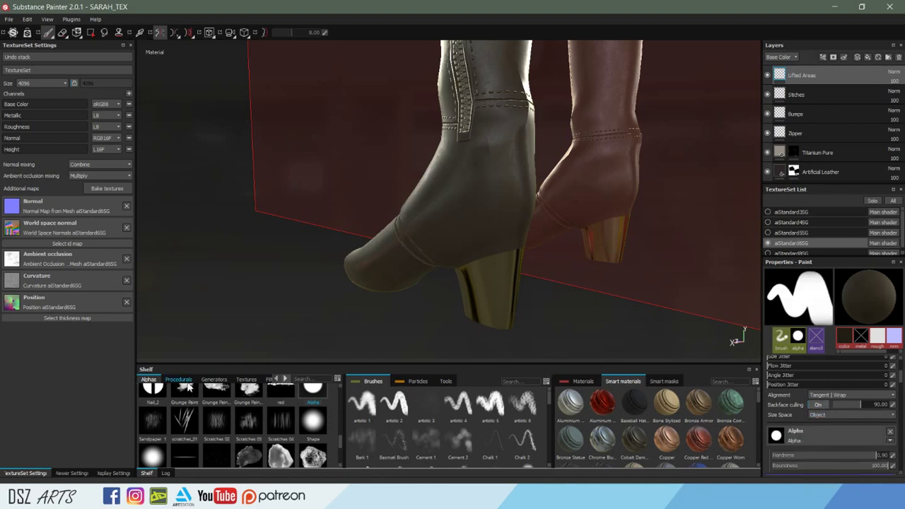
{"action": "scroll", "coordinate": [253, 428], "scroll_direction": "up", "scroll_amount": 3}
Open the Procedurals shelf and search 'lea' to show the two Grunge Leather textures.
{"action": "scroll", "coordinate": [253, 428], "scroll_direction": "up", "scroll_amount": 3}
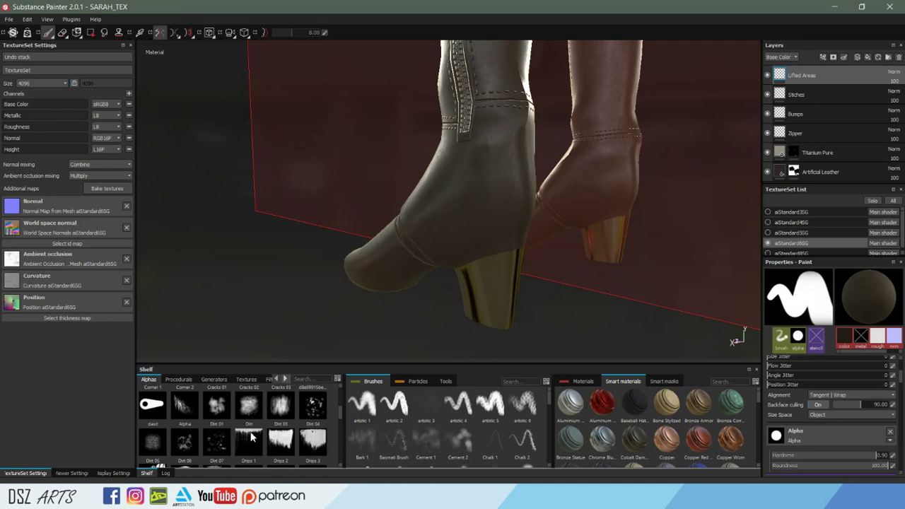
{"action": "scroll", "coordinate": [227, 415], "scroll_direction": "up", "scroll_amount": 1}
{"action": "scroll", "coordinate": [226, 416], "scroll_direction": "up", "scroll_amount": 1}
{"action": "scroll", "coordinate": [225, 416], "scroll_direction": "up", "scroll_amount": 1}
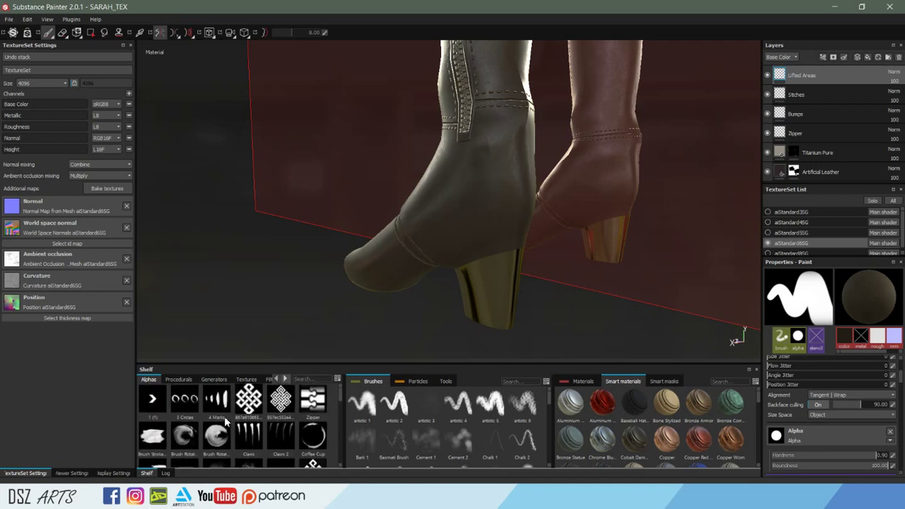
{"action": "left_click", "coordinate": [189, 381]}
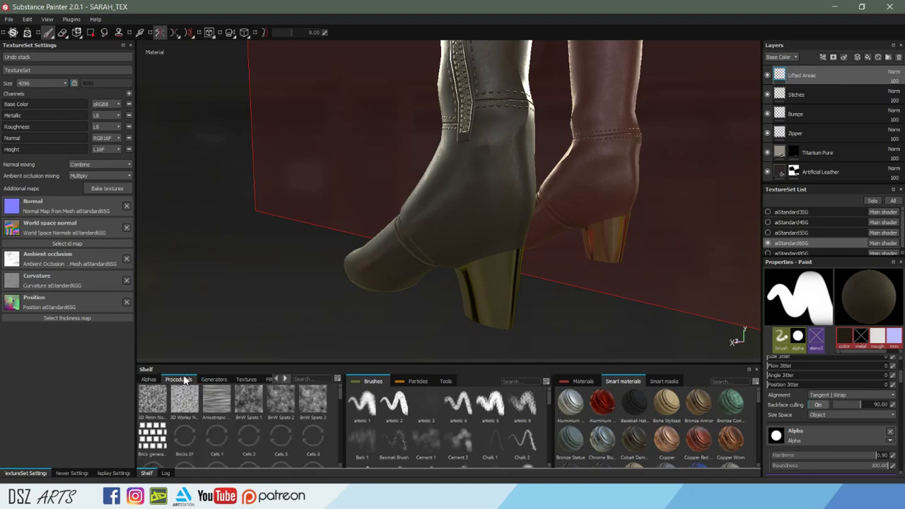
{"action": "left_click", "coordinate": [213, 381]}
{"action": "left_click", "coordinate": [182, 379]}
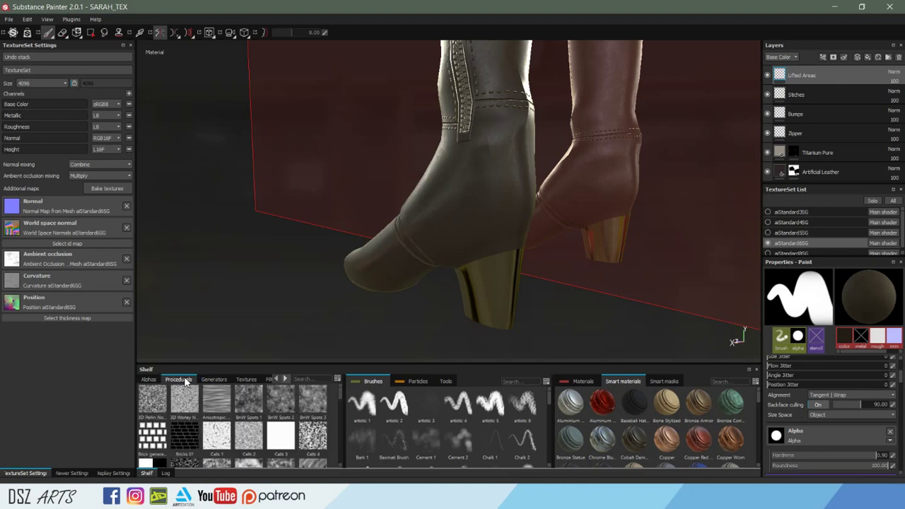
{"action": "left_click_drag", "start_coordinate": [337, 396], "coordinate": [340, 407]}
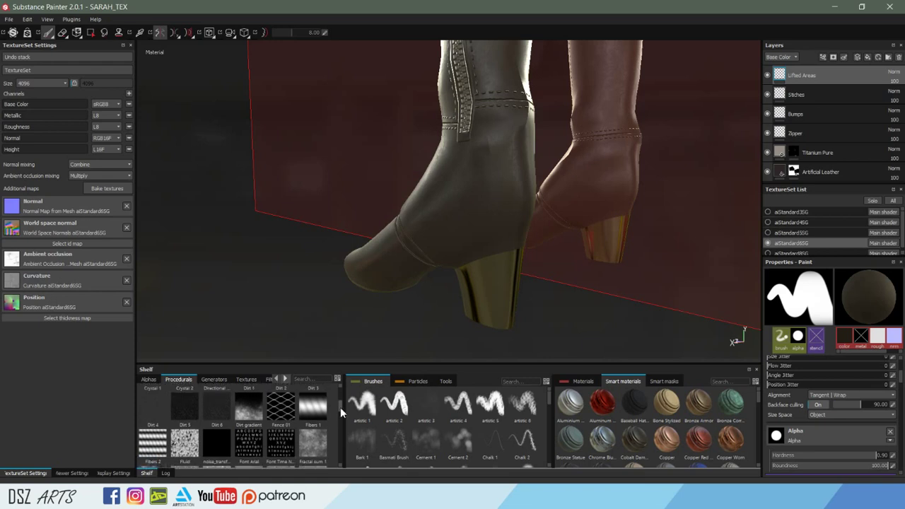
{"action": "left_click_drag", "start_coordinate": [340, 407], "coordinate": [339, 413]}
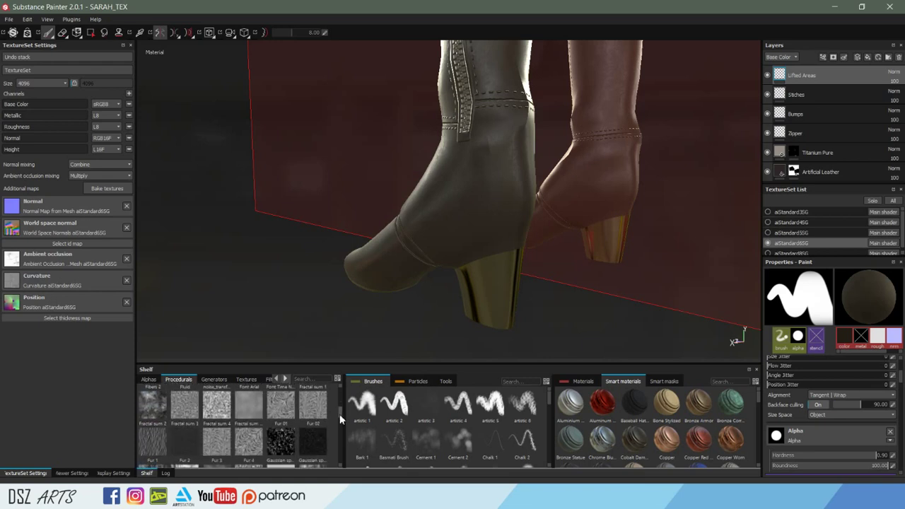
{"action": "left_click_drag", "start_coordinate": [339, 414], "coordinate": [339, 442]}
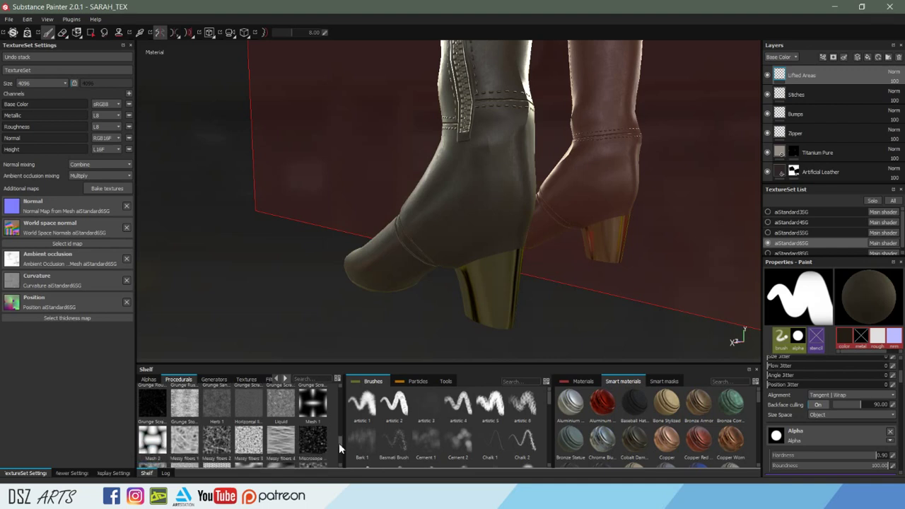
{"action": "left_click", "coordinate": [314, 380]}
{"action": "type", "text": "lea"}
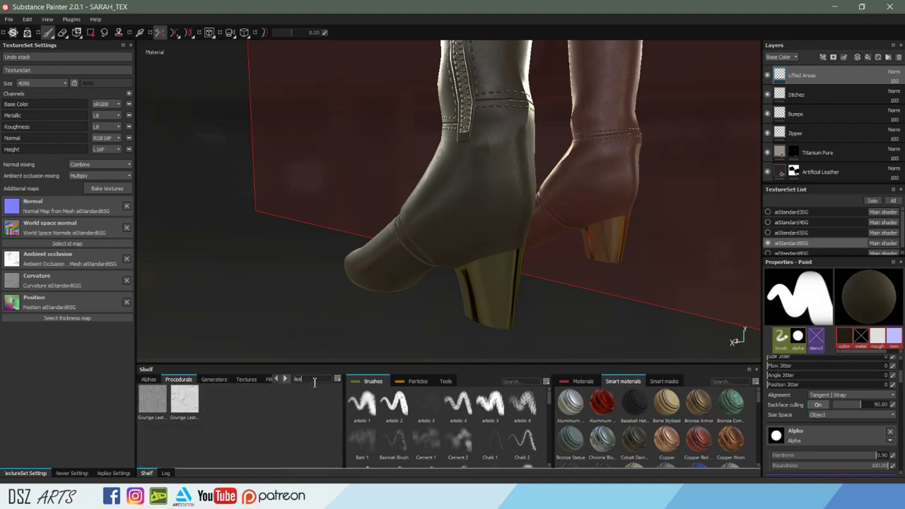
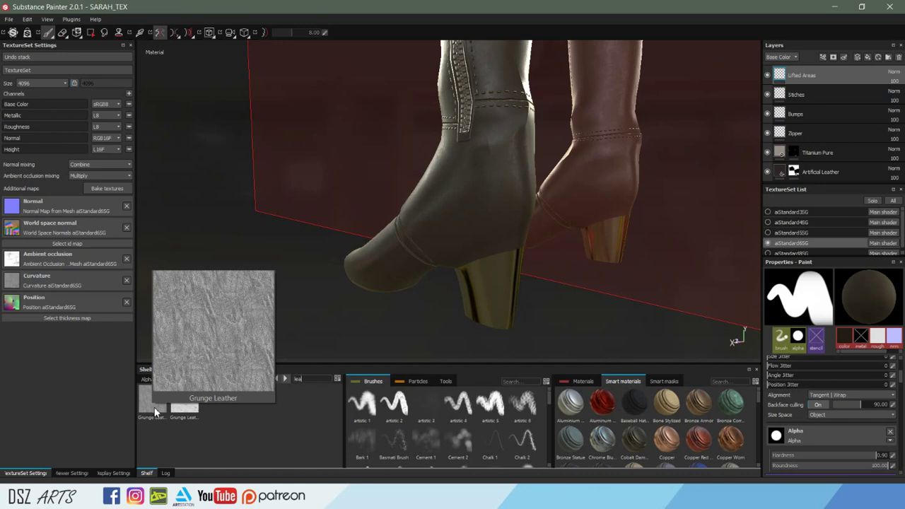
Clear the shelf search, paint dark test marks on both boots, and shrink the brush.
{"action": "key", "text": "BackSpace"}
{"action": "key", "text": "BackSpace"}
{"action": "key", "text": "BackSpace"}
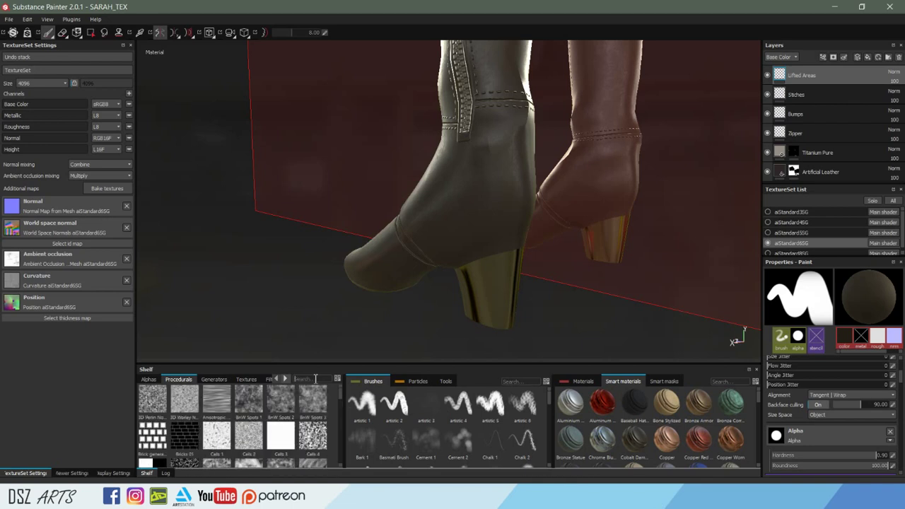
{"action": "scroll", "coordinate": [782, 385], "scroll_direction": "up", "scroll_amount": 3}
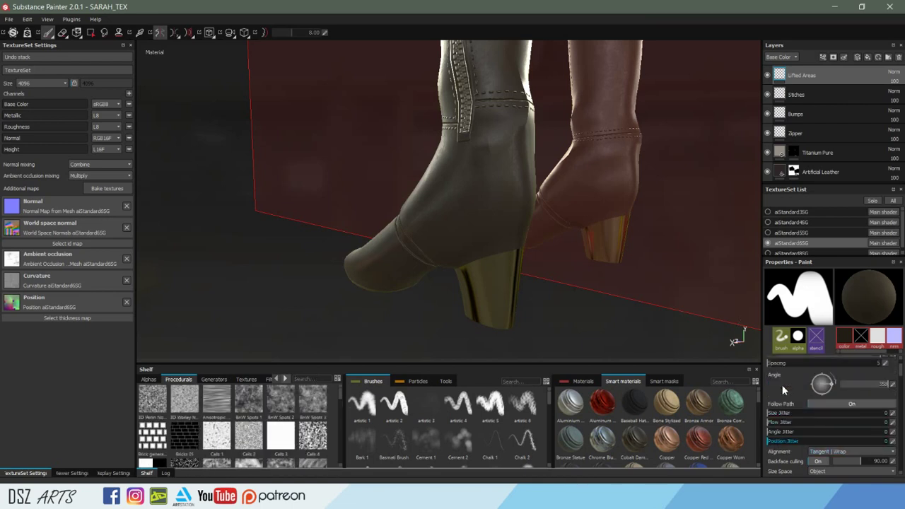
{"action": "scroll", "coordinate": [781, 384], "scroll_direction": "up", "scroll_amount": 2}
{"action": "left_click", "coordinate": [488, 240]}
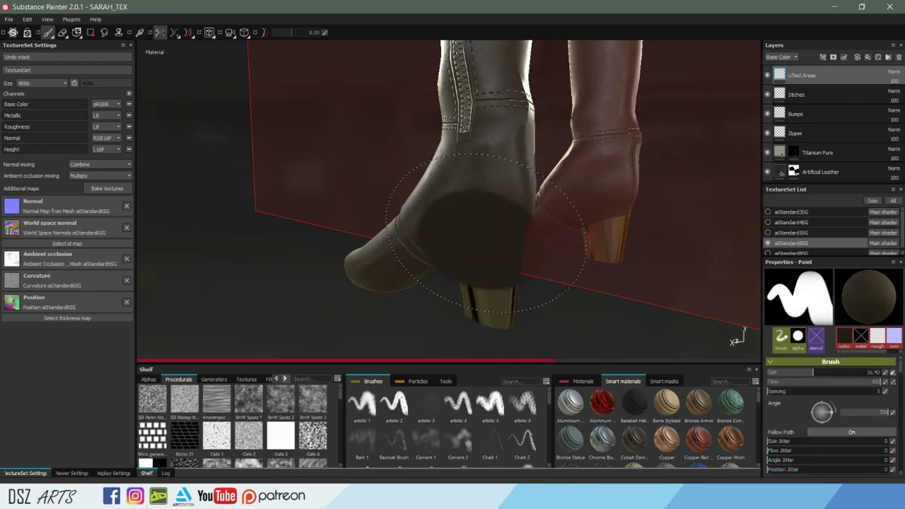
{"action": "left_click", "coordinate": [608, 177]}
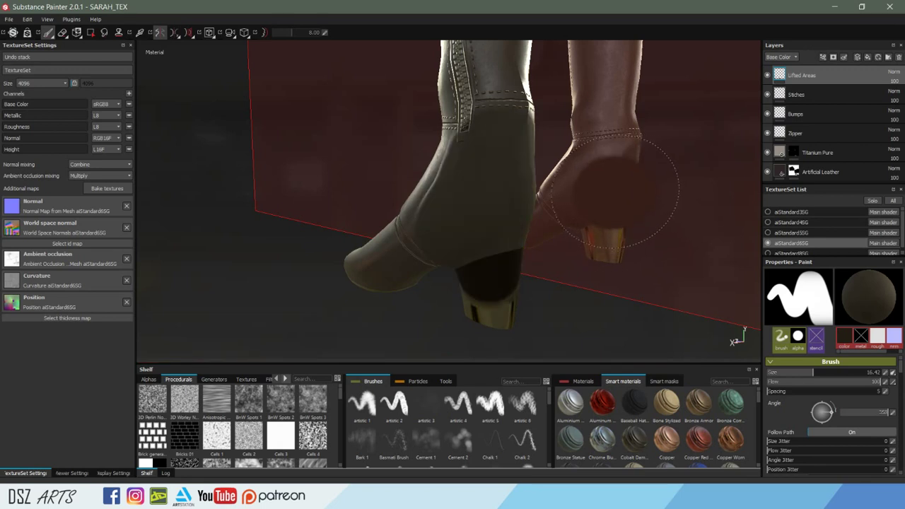
{"action": "key", "text": "bracketleft"}
{"action": "key", "text": "bracketleft"}
{"action": "key", "text": "bracketleft"}
Lower the boot texture set resolution to 2048 and save the project.
{"action": "left_click", "coordinate": [60, 83]}
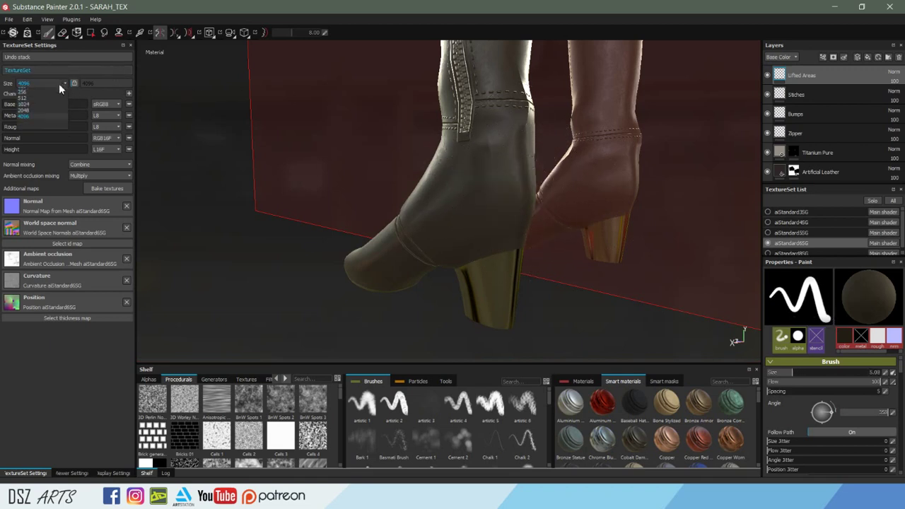
{"action": "left_click", "coordinate": [44, 115]}
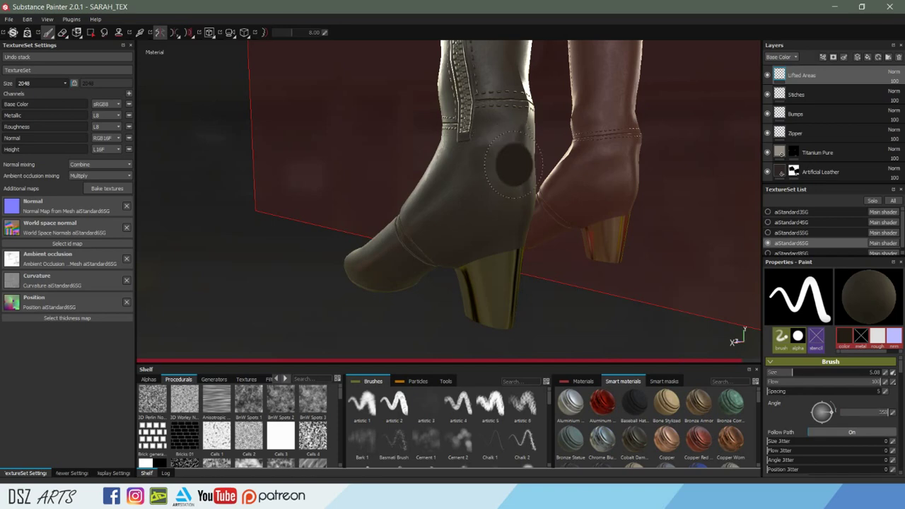
{"action": "left_click_drag", "start_coordinate": [518, 166], "coordinate": [529, 176], "text": "alt"}
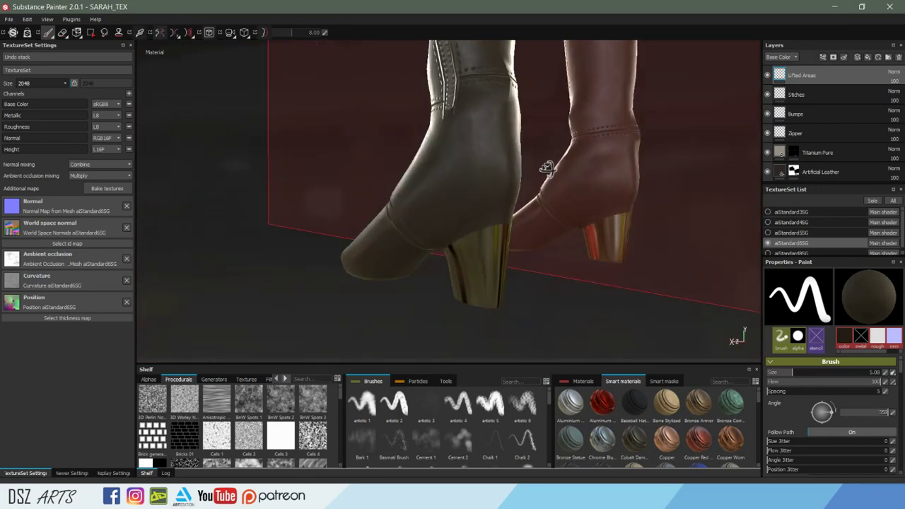
{"action": "key", "text": "ctrl+s"}
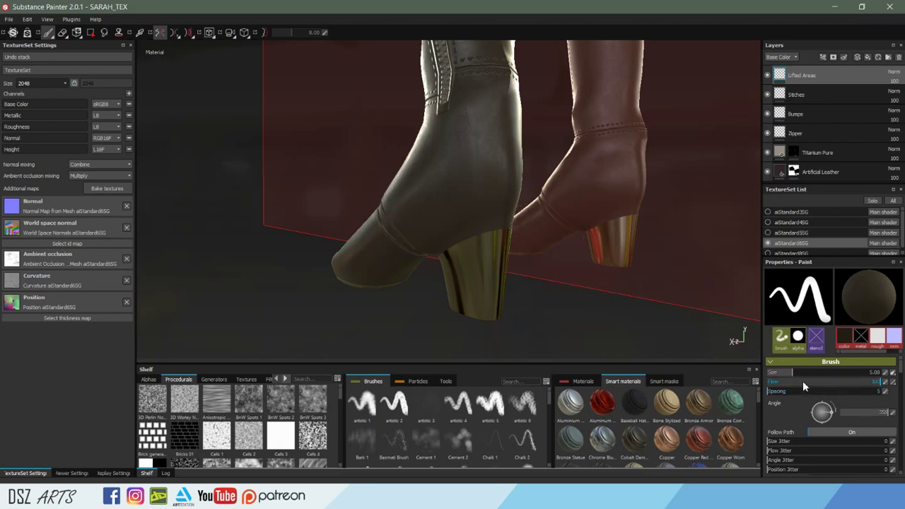
{"action": "scroll", "coordinate": [803, 418], "scroll_direction": "down", "scroll_amount": 2}
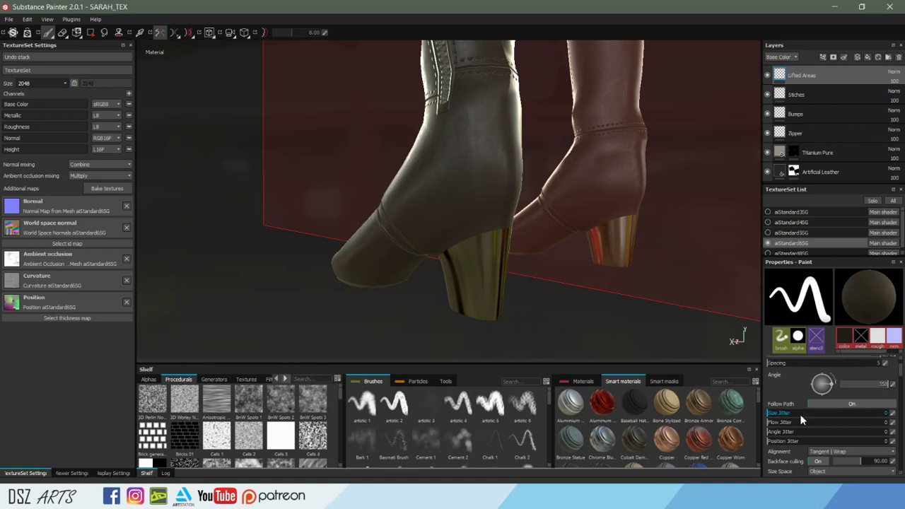
{"action": "scroll", "coordinate": [793, 426], "scroll_direction": "down", "scroll_amount": 2}
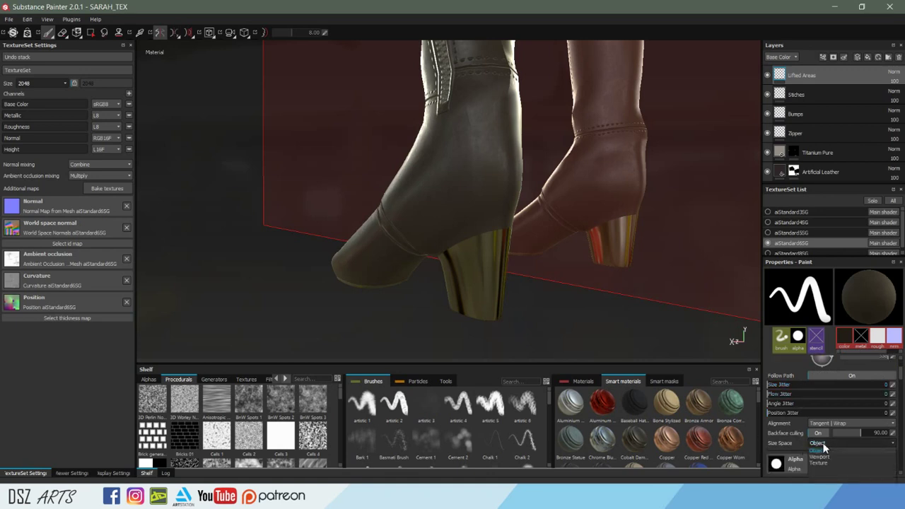
{"action": "scroll", "coordinate": [824, 445], "scroll_direction": "down", "scroll_amount": 5}
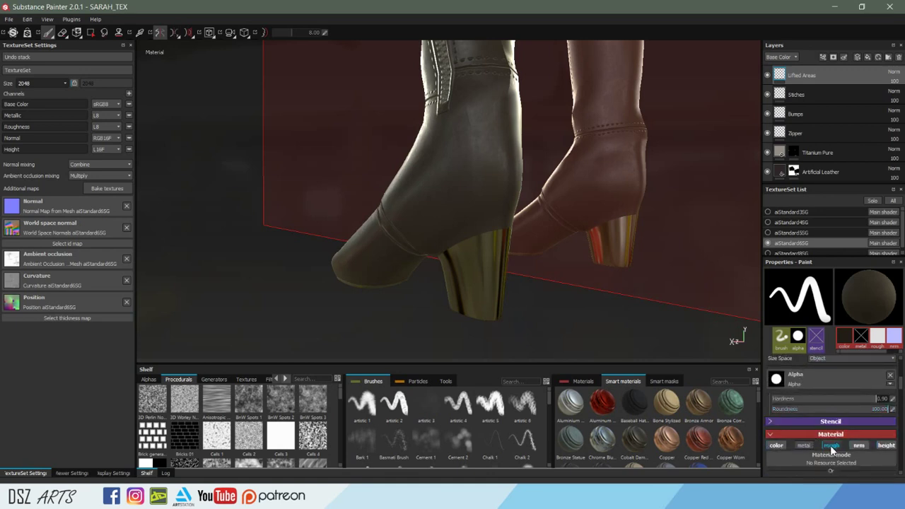
Switch the brush to height painting, undo the ankle emboss, and raise the height slightly.
{"action": "left_click", "coordinate": [829, 445]}
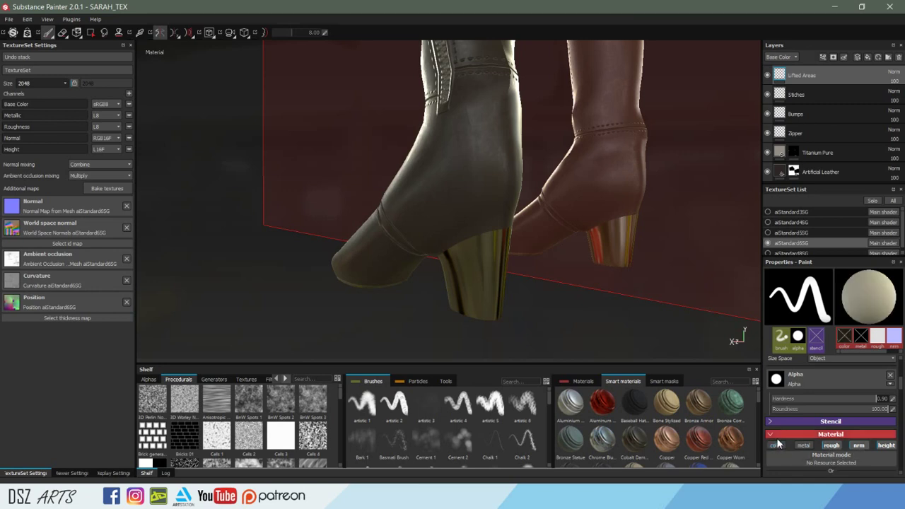
{"action": "scroll", "coordinate": [831, 442], "scroll_direction": "down", "scroll_amount": 2}
{"action": "scroll", "coordinate": [840, 435], "scroll_direction": "down", "scroll_amount": 5}
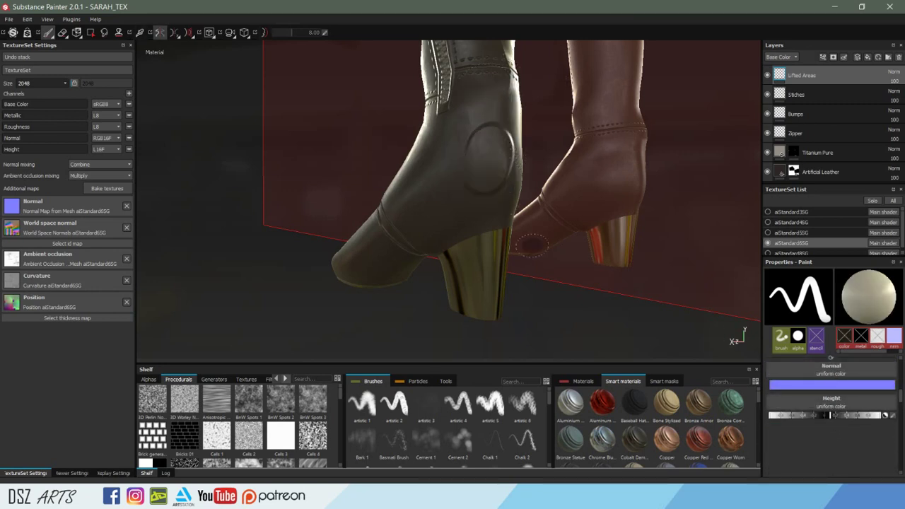
{"action": "key", "text": "ctrl+z"}
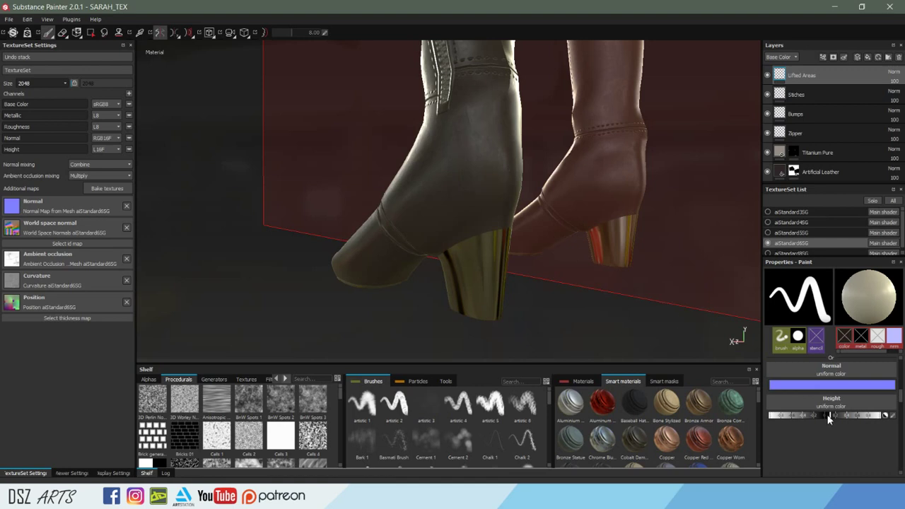
{"action": "left_click_drag", "start_coordinate": [831, 414], "coordinate": [835, 415]}
Shrink the brush, set alpha hardness to 1.00, and paint an oval detail on the left heel.
{"action": "key", "text": "p"}
{"action": "mouse_move", "coordinate": [510, 253]}
{"action": "left_mouse_down", "text": "alt"}
{"action": "mouse_move", "coordinate": [471, 232]}
{"action": "mouse_move", "coordinate": [488, 225]}
{"action": "left_mouse_up", "text": "alt"}
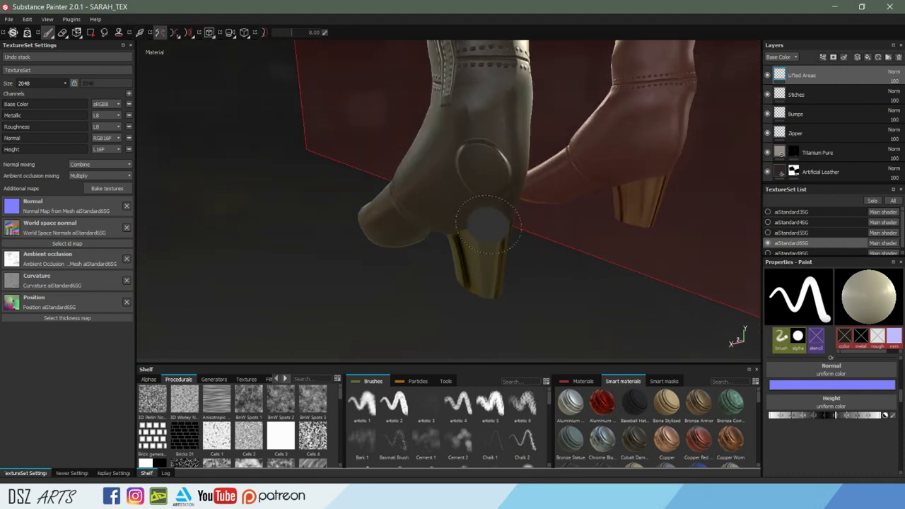
{"action": "right_click_drag", "start_coordinate": [487, 223], "coordinate": [499, 214], "text": "ctrl"}
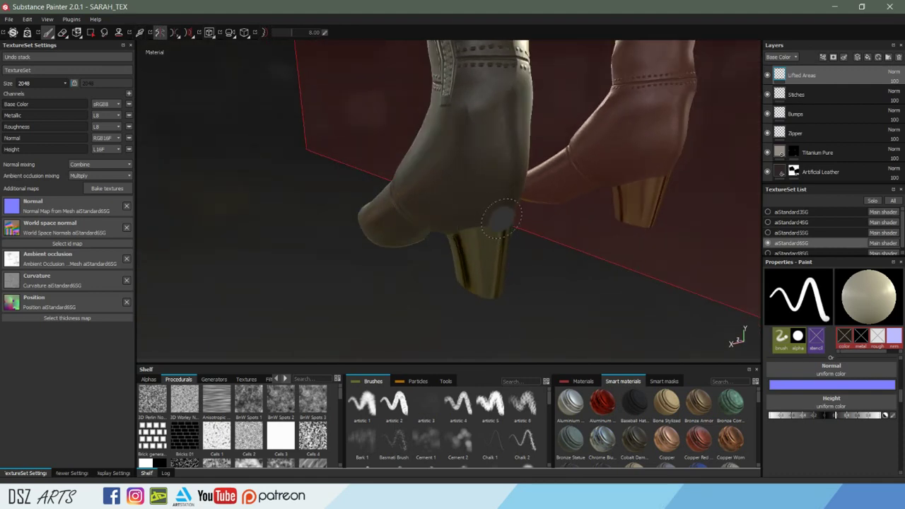
{"action": "scroll", "coordinate": [813, 416], "scroll_direction": "down", "scroll_amount": 3}
{"action": "scroll", "coordinate": [813, 417], "scroll_direction": "down", "scroll_amount": 3}
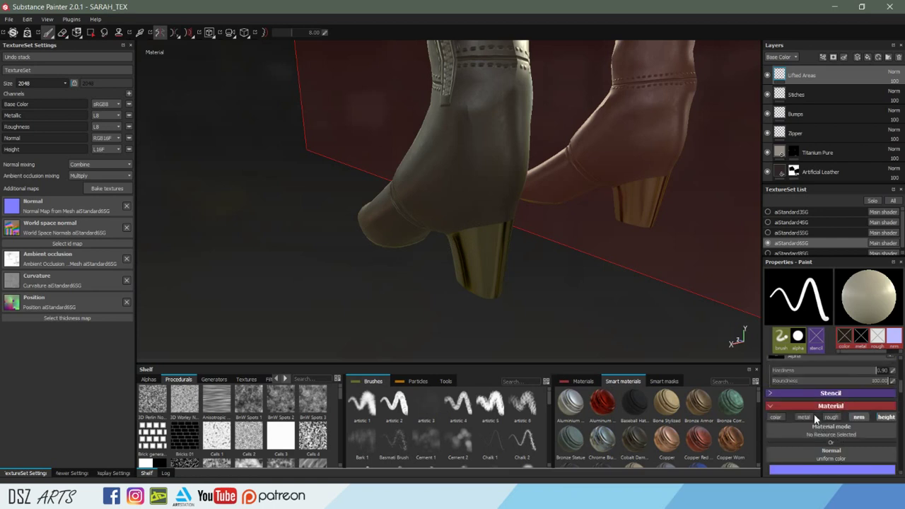
{"action": "scroll", "coordinate": [812, 417], "scroll_direction": "down", "scroll_amount": 3}
{"action": "left_click_drag", "start_coordinate": [852, 427], "coordinate": [885, 428]}
{"action": "mouse_move", "coordinate": [509, 149]}
{"action": "left_mouse_down"}
{"action": "mouse_move", "coordinate": [498, 189]}
{"action": "mouse_move", "coordinate": [656, 256]}
{"action": "mouse_move", "coordinate": [607, 205]}
{"action": "mouse_move", "coordinate": [406, 179]}
{"action": "left_mouse_up"}
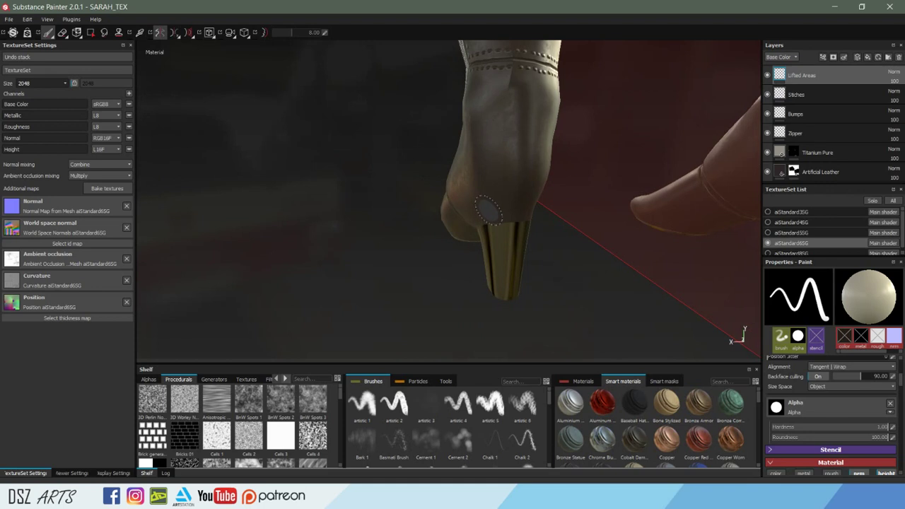
Bring both boots into side view and switch to the Polygon Fill tool.
{"action": "mouse_move", "coordinate": [480, 228]}
{"action": "left_mouse_down", "text": "alt"}
{"action": "mouse_move", "coordinate": [521, 212]}
{"action": "mouse_move", "coordinate": [503, 214]}
{"action": "mouse_move", "coordinate": [528, 147]}
{"action": "mouse_move", "coordinate": [479, 167]}
{"action": "mouse_move", "coordinate": [506, 188]}
{"action": "mouse_move", "coordinate": [531, 189]}
{"action": "left_mouse_up", "text": "alt"}
{"action": "left_click_drag", "start_coordinate": [508, 238], "coordinate": [542, 233], "text": "alt"}
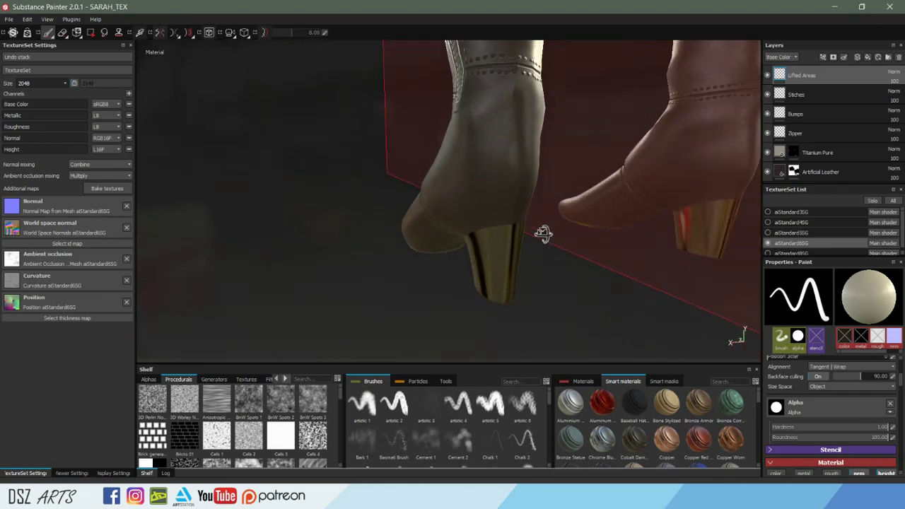
{"action": "key", "text": "4"}
{"action": "mouse_move", "coordinate": [485, 224]}
{"action": "left_mouse_down", "text": "alt"}
{"action": "mouse_move", "coordinate": [469, 252]}
{"action": "mouse_move", "coordinate": [575, 198]}
{"action": "mouse_move", "coordinate": [414, 214]}
{"action": "mouse_move", "coordinate": [540, 217]}
{"action": "mouse_move", "coordinate": [485, 167]}
{"action": "left_mouse_up", "text": "alt"}
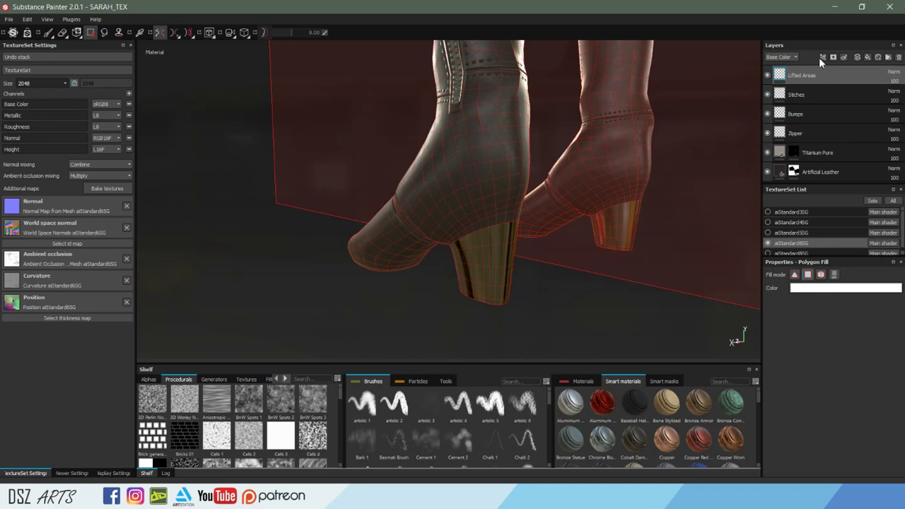
Show the 3D and UV views side by side and undo a test polygon fill.
{"action": "double_click", "coordinate": [806, 76]}
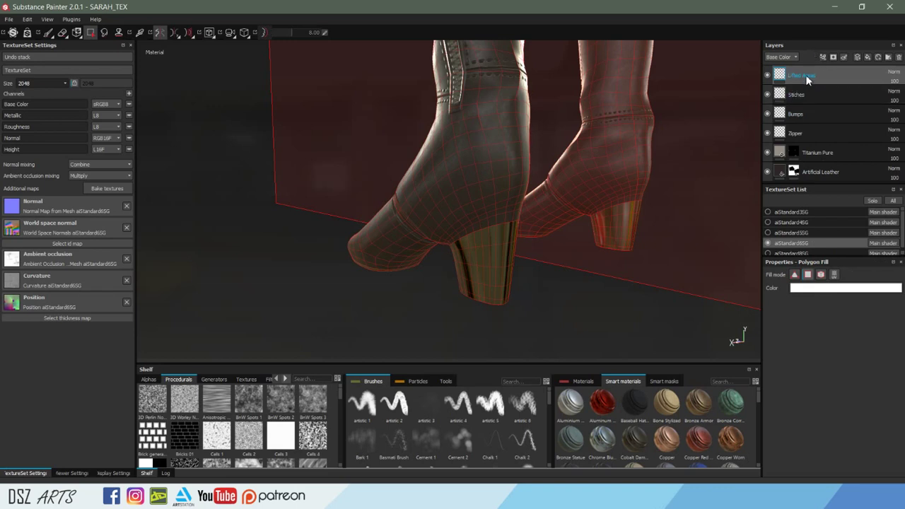
{"action": "left_click", "coordinate": [484, 164]}
{"action": "mouse_move", "coordinate": [490, 177]}
{"action": "left_mouse_down", "text": "alt"}
{"action": "mouse_move", "coordinate": [459, 181]}
{"action": "mouse_move", "coordinate": [483, 192]}
{"action": "left_mouse_up", "text": "alt"}
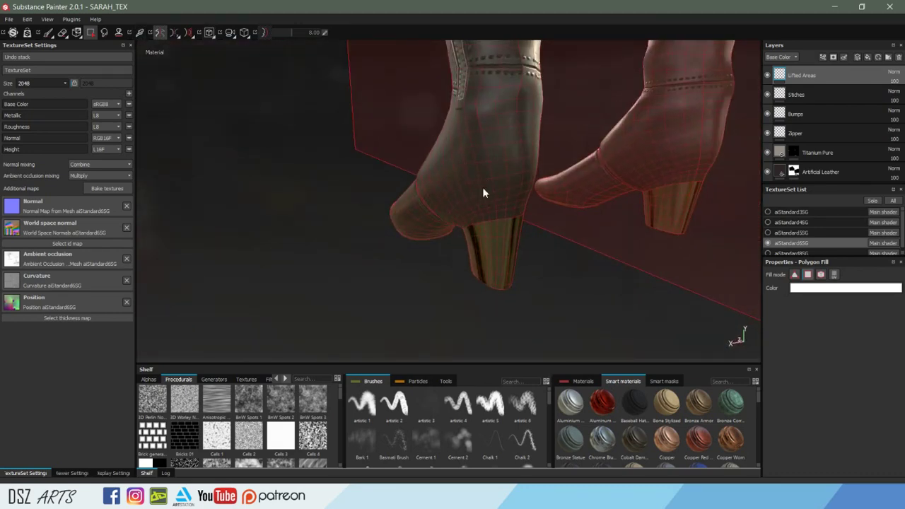
{"action": "key", "text": "F1"}
{"action": "scroll", "coordinate": [617, 169], "scroll_direction": "up", "scroll_amount": 2}
{"action": "left_click_drag", "start_coordinate": [616, 169], "coordinate": [514, 199], "text": "alt"}
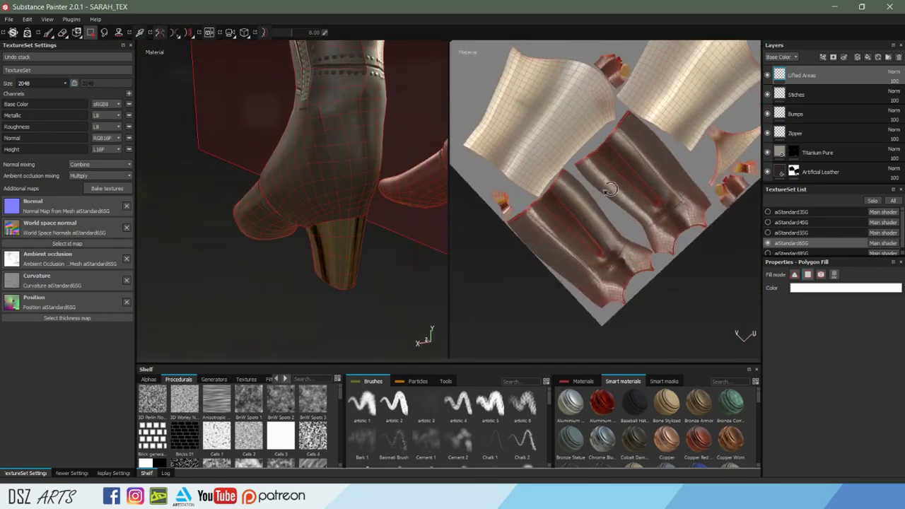
{"action": "left_click", "coordinate": [342, 169]}
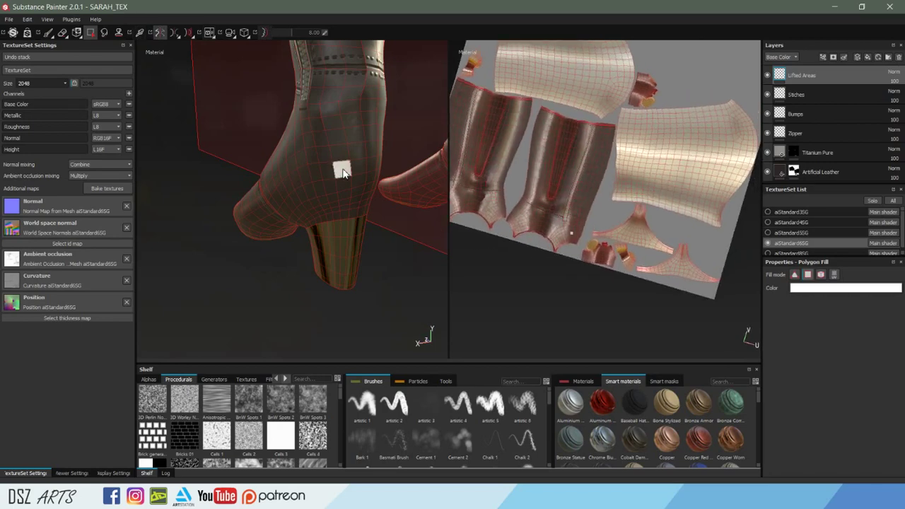
{"action": "scroll", "coordinate": [664, 233], "scroll_direction": "up", "scroll_amount": 3}
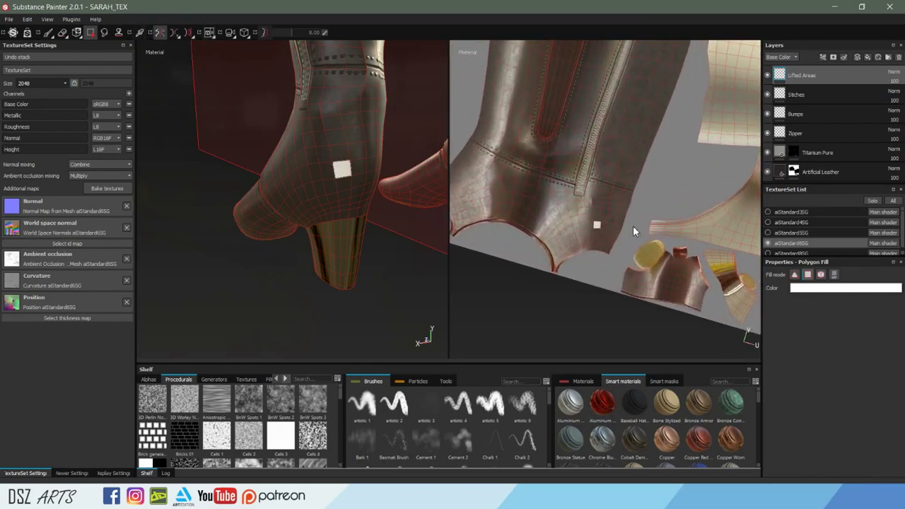
{"action": "key", "text": "ctrl+z"}
Fill a vertical strip of ankle polygons, extending it one face further down.
{"action": "scroll", "coordinate": [615, 225], "scroll_direction": "up", "scroll_amount": 2}
{"action": "scroll", "coordinate": [619, 227], "scroll_direction": "up", "scroll_amount": 2}
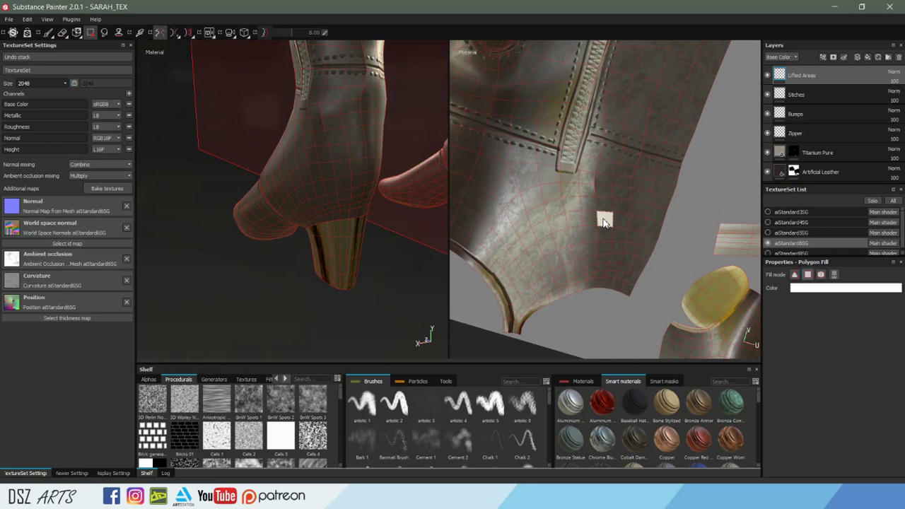
{"action": "left_click_drag", "start_coordinate": [603, 229], "coordinate": [599, 270]}
{"action": "left_click", "coordinate": [599, 284]}
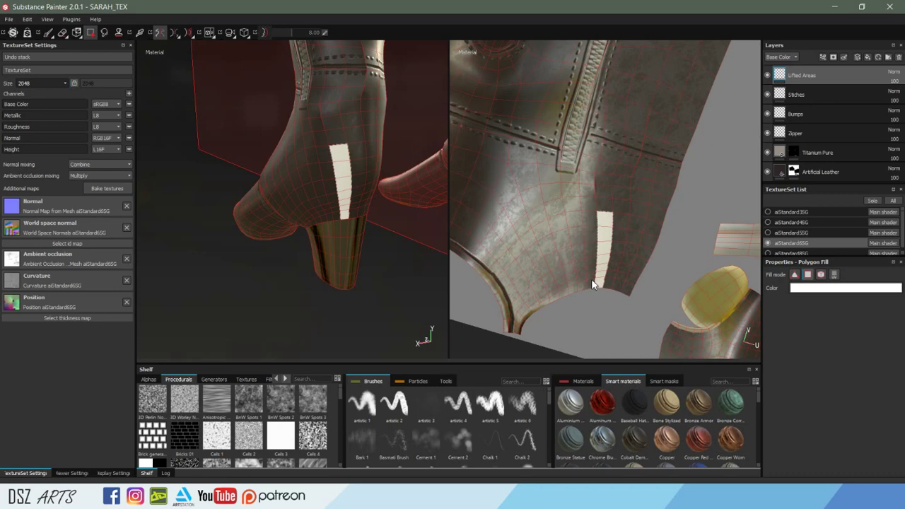
{"action": "key", "text": "1"}
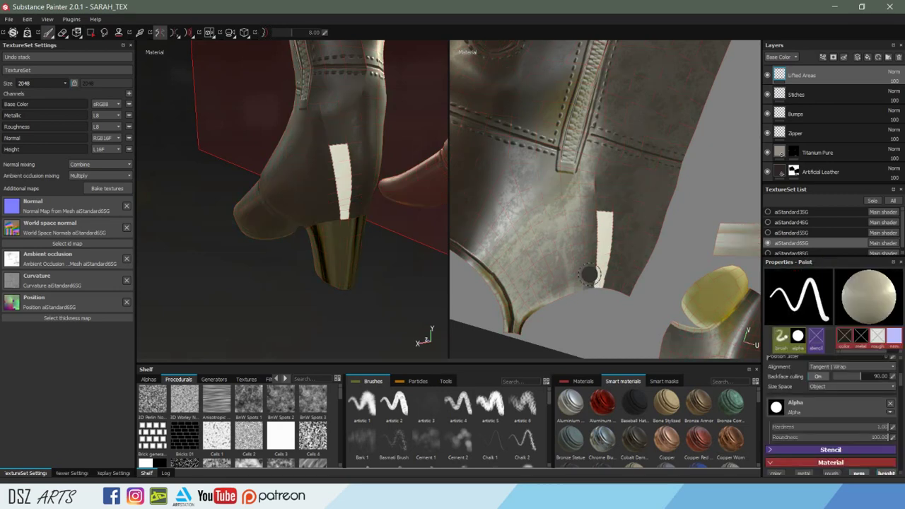
Shrink the brush and paint a test stroke on the boot's UV patch.
{"action": "key", "text": "ctrl"}
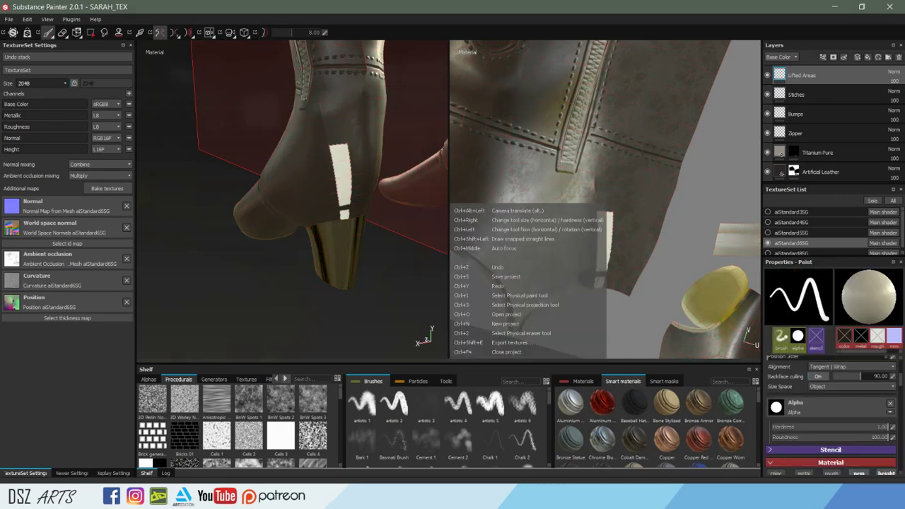
{"action": "right_click_drag", "start_coordinate": [608, 246], "coordinate": [608, 212], "text": "ctrl"}
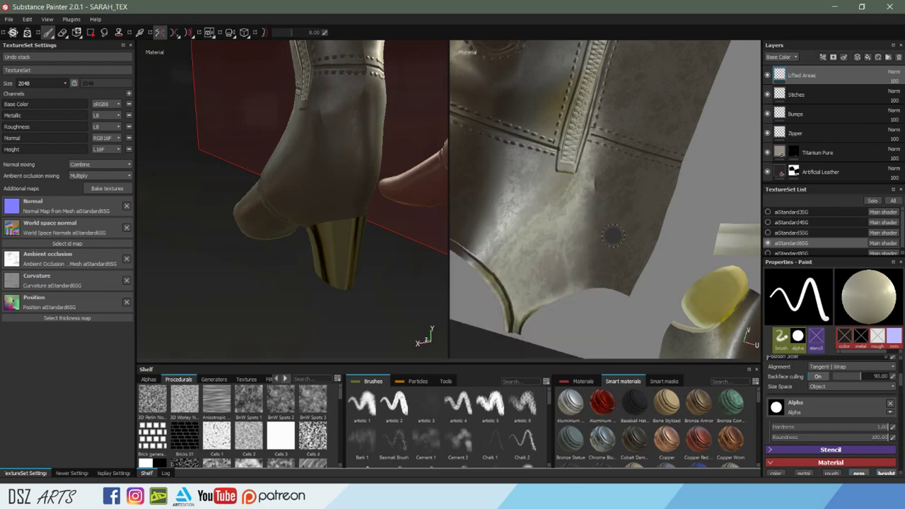
{"action": "mouse_move", "coordinate": [599, 277]}
{"action": "left_mouse_down"}
{"action": "mouse_move", "coordinate": [661, 243]}
{"action": "mouse_move", "coordinate": [613, 292]}
{"action": "left_mouse_up"}
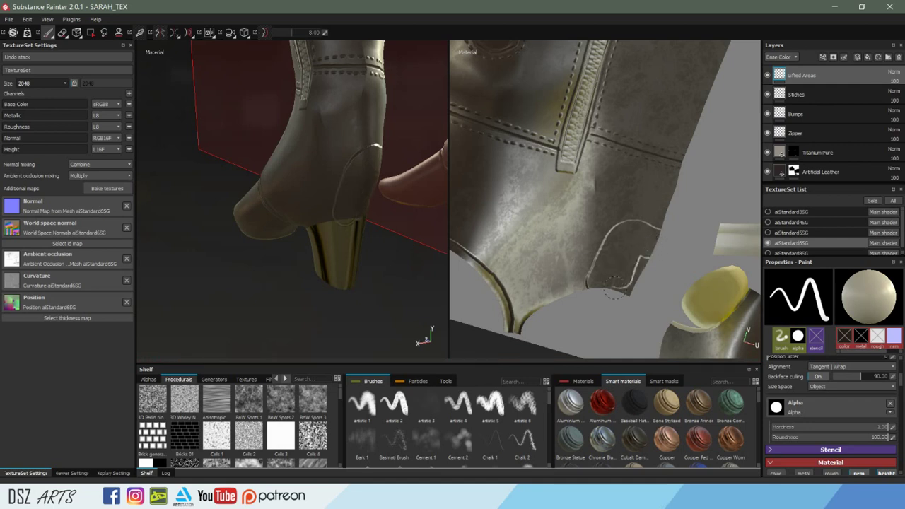
{"action": "mouse_move", "coordinate": [401, 228]}
{"action": "left_mouse_down", "text": "alt"}
{"action": "mouse_move", "coordinate": [313, 212]}
{"action": "mouse_move", "coordinate": [299, 200]}
{"action": "mouse_move", "coordinate": [324, 204]}
{"action": "left_mouse_up", "text": "alt"}
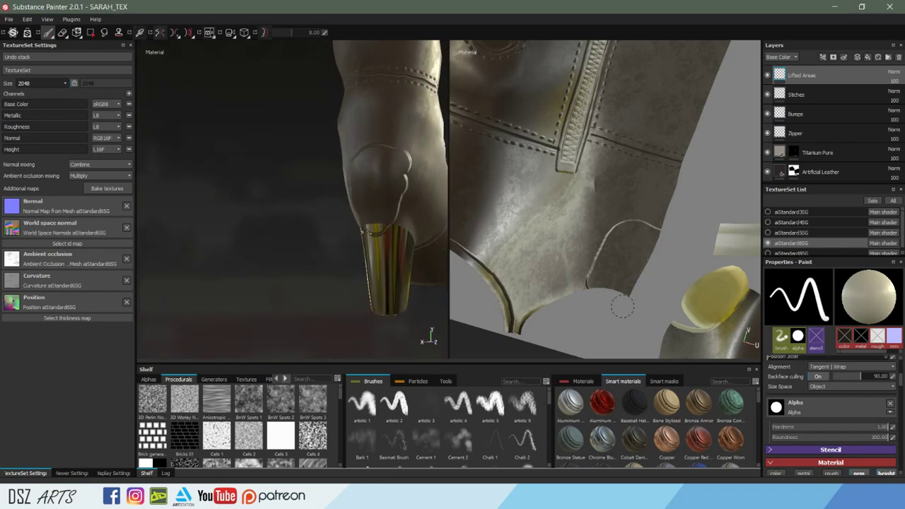
{"action": "mouse_move", "coordinate": [616, 299]}
{"action": "left_mouse_down", "text": "alt"}
{"action": "mouse_move", "coordinate": [622, 233]}
{"action": "mouse_move", "coordinate": [683, 247]}
{"action": "mouse_move", "coordinate": [591, 210]}
{"action": "mouse_move", "coordinate": [601, 198]}
{"action": "left_mouse_up", "text": "alt"}
{"action": "scroll", "coordinate": [619, 196], "scroll_direction": "up", "scroll_amount": 3}
{"action": "scroll", "coordinate": [579, 185], "scroll_direction": "up", "scroll_amount": 2}
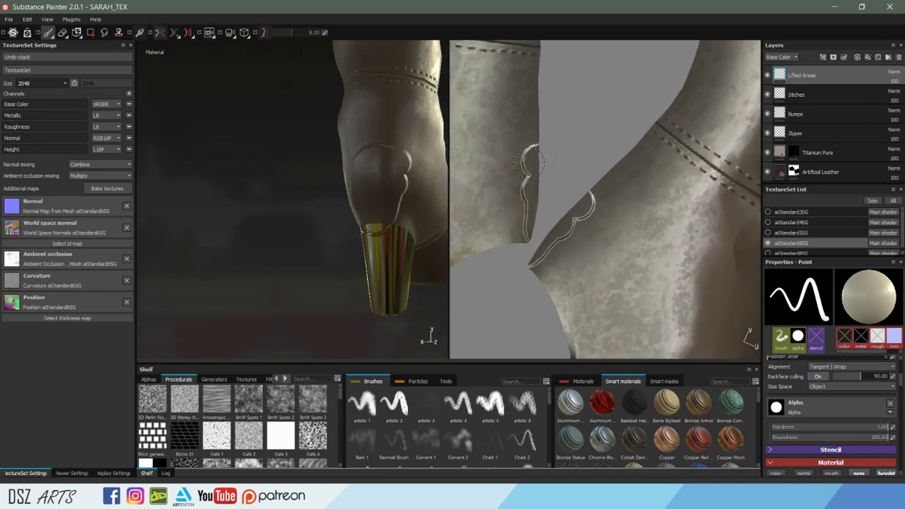
Trace the raised outline along the leather panel edge near the heel.
{"action": "left_click_drag", "start_coordinate": [524, 166], "coordinate": [536, 272]}
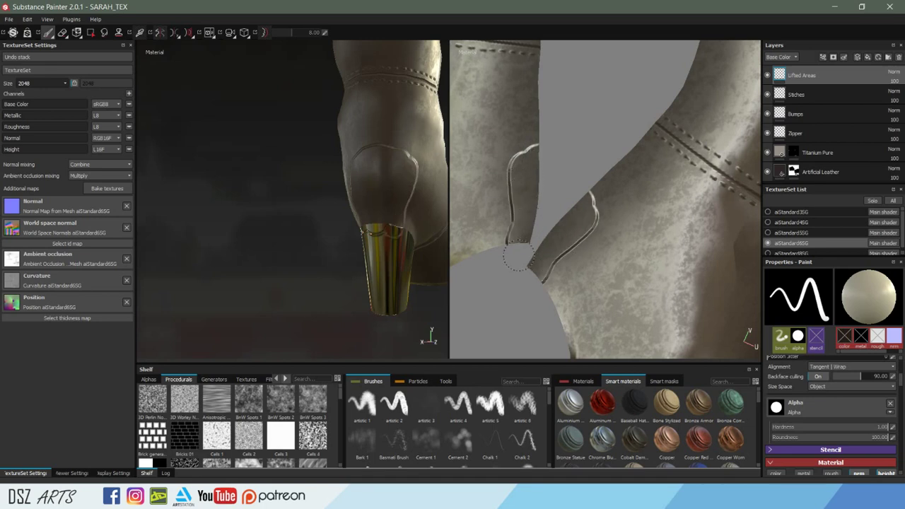
{"action": "mouse_move", "coordinate": [394, 221]}
{"action": "left_mouse_down", "text": "alt"}
{"action": "mouse_move", "coordinate": [403, 239]}
{"action": "mouse_move", "coordinate": [378, 216]}
{"action": "left_mouse_up", "text": "alt"}
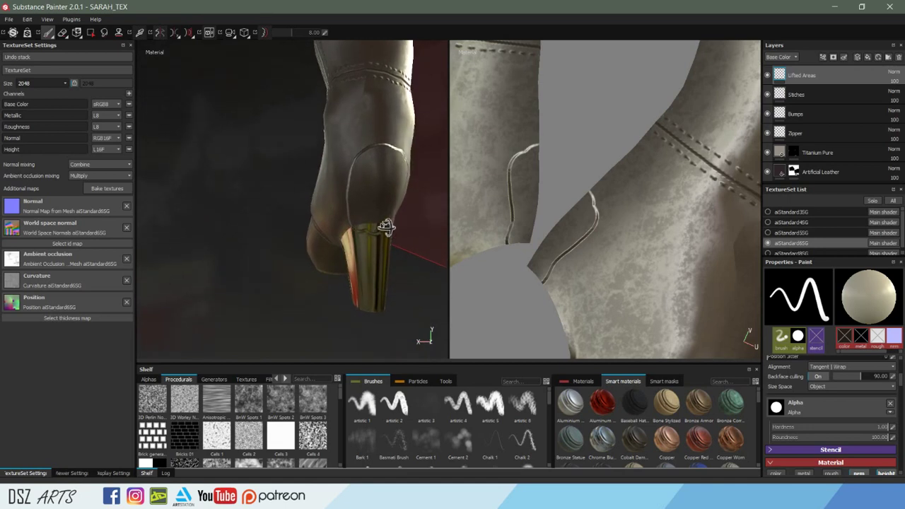
{"action": "left_click", "coordinate": [513, 248]}
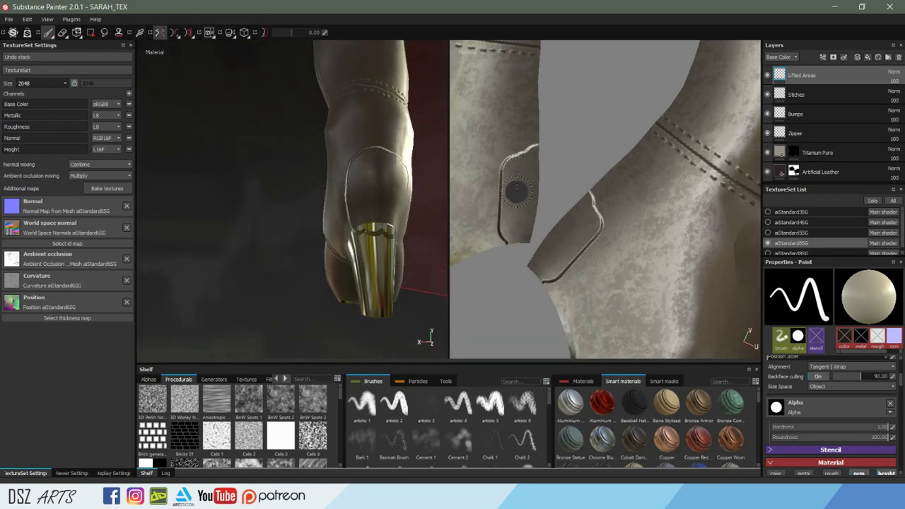
{"action": "mouse_move", "coordinate": [398, 250]}
{"action": "left_mouse_down", "text": "alt"}
{"action": "mouse_move", "coordinate": [344, 267]}
{"action": "mouse_move", "coordinate": [315, 262]}
{"action": "left_mouse_up", "text": "alt"}
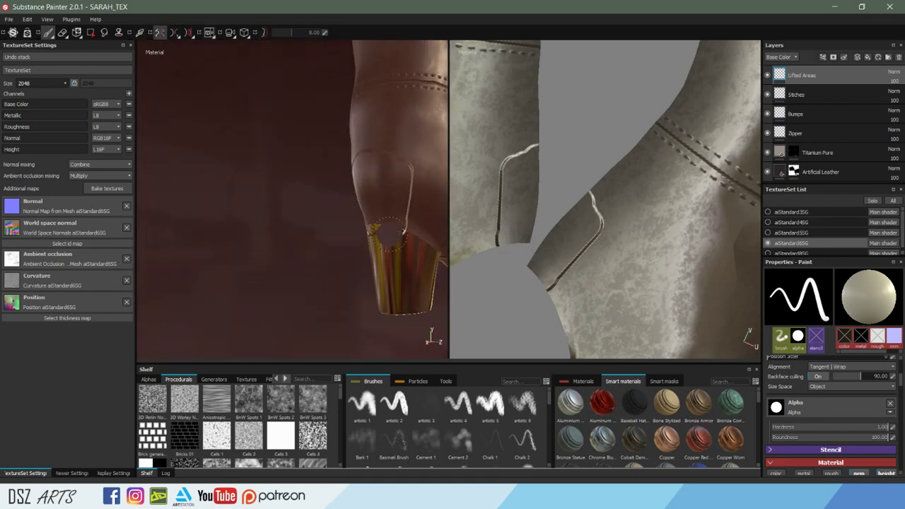
{"action": "key", "text": "2"}
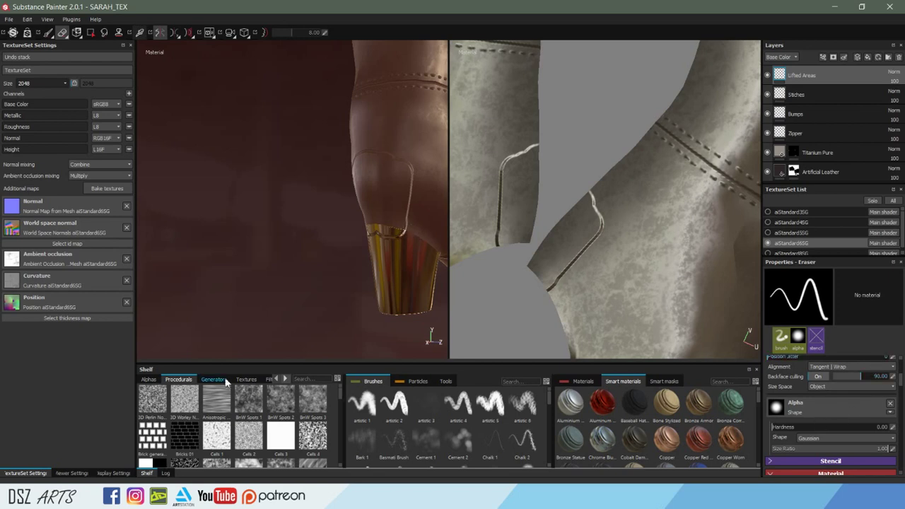
Give the eraser a hard round alpha from the shelf's Alphas.
{"action": "left_click", "coordinate": [149, 380]}
{"action": "scroll", "coordinate": [293, 432], "scroll_direction": "down", "scroll_amount": 5}
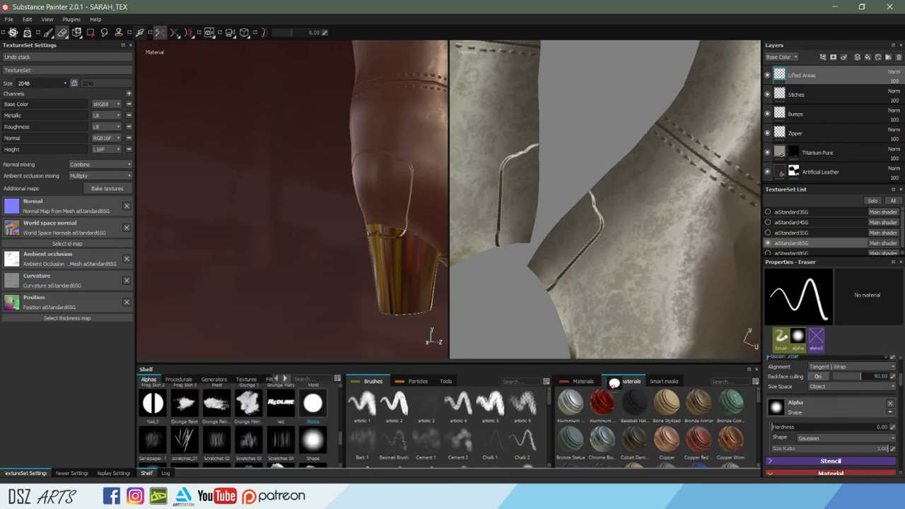
{"action": "left_click_drag", "start_coordinate": [527, 385], "coordinate": [798, 403]}
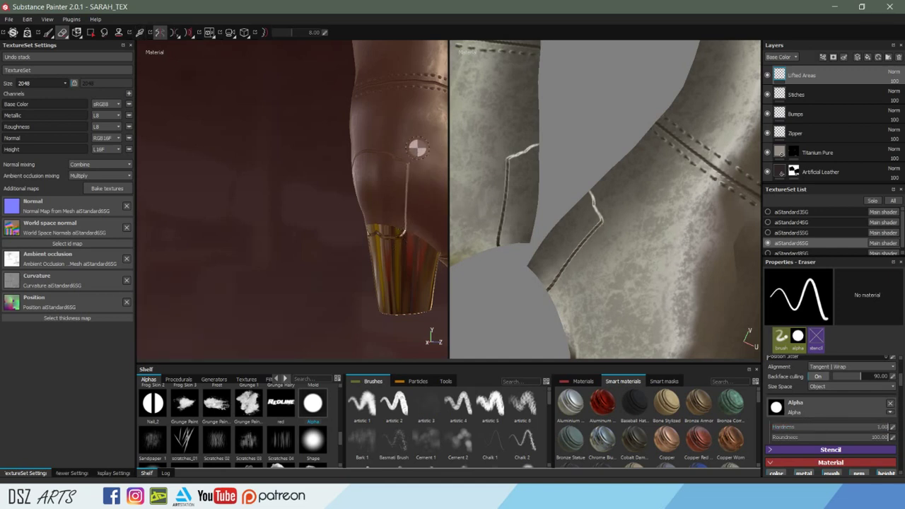
Erase the unwanted stretch of the raised seam line near the heel.
{"action": "mouse_move", "coordinate": [370, 188]}
{"action": "left_mouse_down", "text": "alt"}
{"action": "mouse_move", "coordinate": [490, 188]}
{"action": "mouse_move", "coordinate": [258, 219]}
{"action": "mouse_move", "coordinate": [384, 240]}
{"action": "left_mouse_up", "text": "alt"}
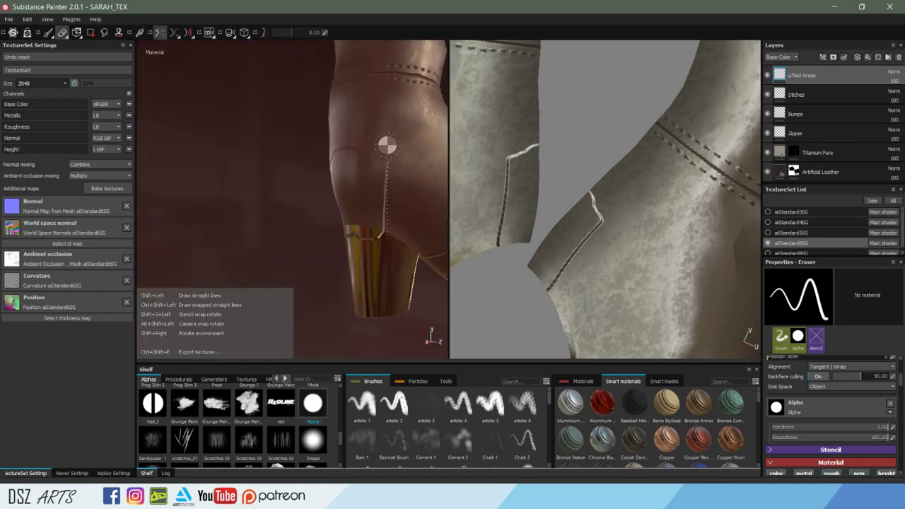
{"action": "mouse_move", "coordinate": [342, 207]}
{"action": "left_mouse_down", "text": "alt"}
{"action": "mouse_move", "coordinate": [420, 212]}
{"action": "mouse_move", "coordinate": [309, 231]}
{"action": "left_mouse_up", "text": "alt"}
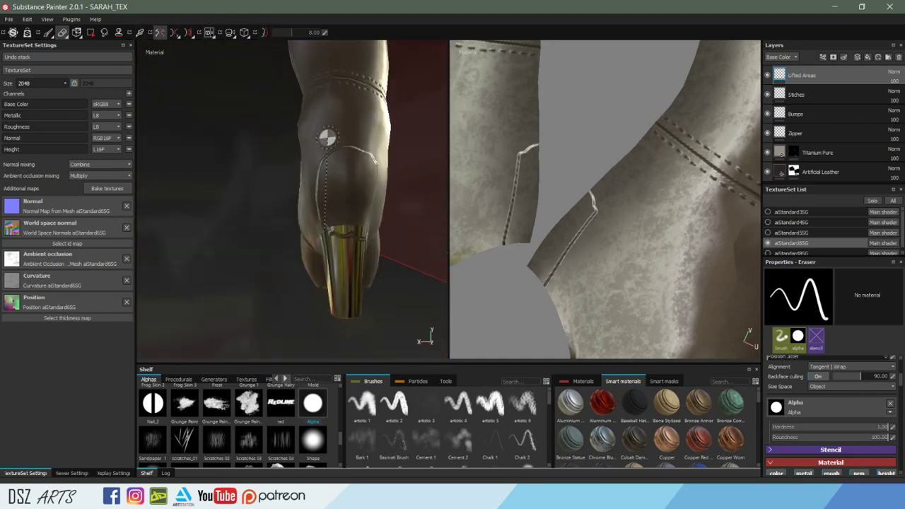
{"action": "mouse_move", "coordinate": [322, 212]}
{"action": "left_mouse_down", "text": "alt"}
{"action": "mouse_move", "coordinate": [311, 206]}
{"action": "mouse_move", "coordinate": [303, 227]}
{"action": "mouse_move", "coordinate": [309, 251]}
{"action": "left_mouse_up", "text": "alt"}
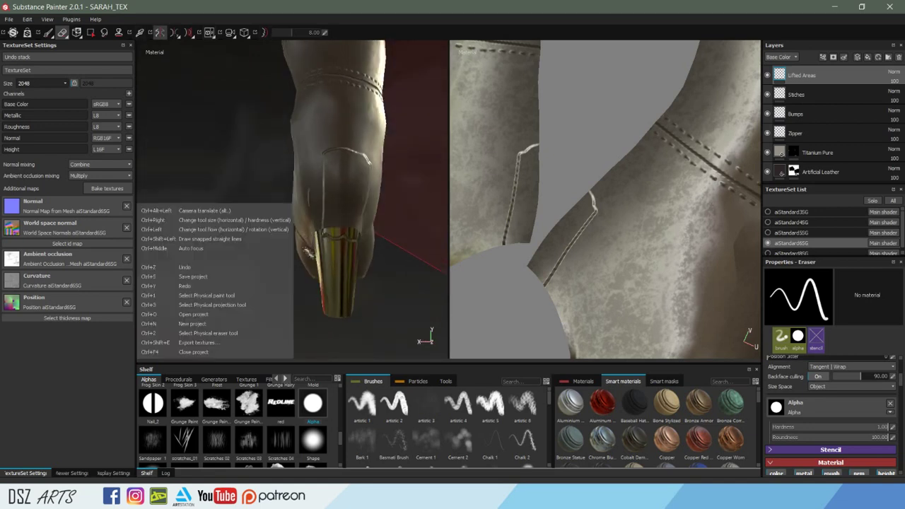
{"action": "left_click_drag", "start_coordinate": [309, 258], "coordinate": [350, 212], "text": "alt"}
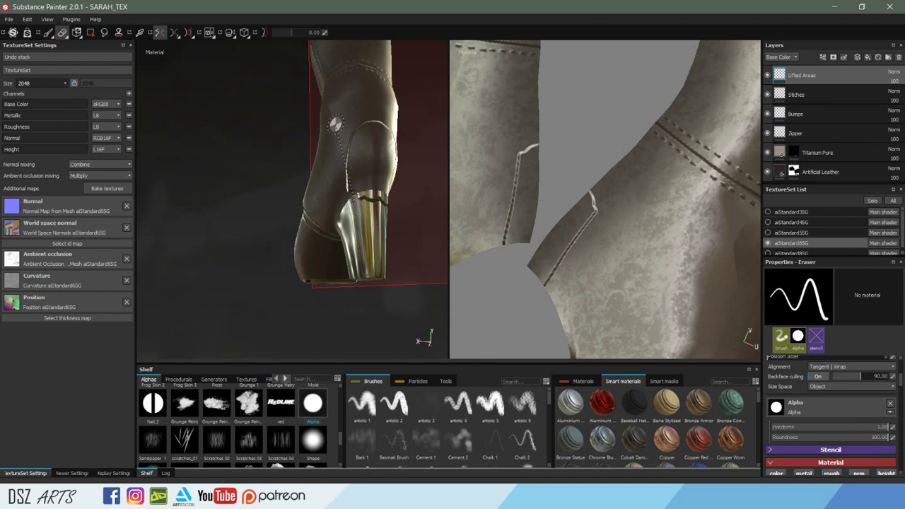
{"action": "mouse_move", "coordinate": [345, 192]}
{"action": "left_mouse_down", "text": "alt"}
{"action": "mouse_move", "coordinate": [299, 210]}
{"action": "mouse_move", "coordinate": [329, 219]}
{"action": "mouse_move", "coordinate": [392, 152]}
{"action": "left_mouse_up", "text": "alt"}
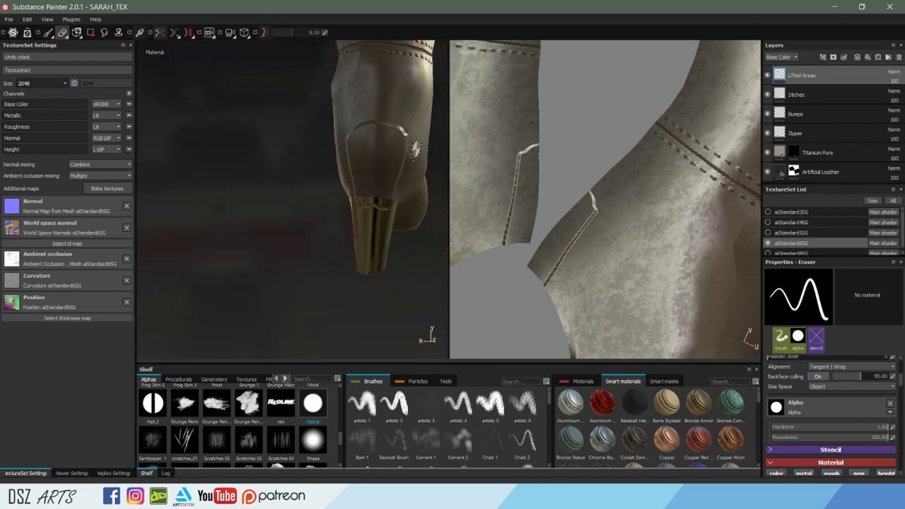
{"action": "mouse_move", "coordinate": [387, 110]}
{"action": "left_mouse_down"}
{"action": "mouse_move", "coordinate": [404, 121]}
{"action": "mouse_move", "coordinate": [363, 111]}
{"action": "left_mouse_up"}
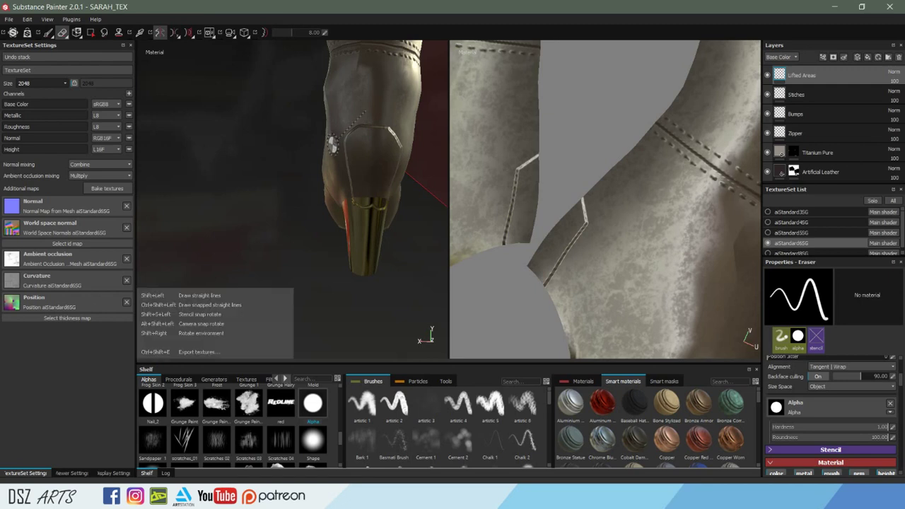
{"action": "mouse_move", "coordinate": [319, 196]}
{"action": "left_mouse_down", "text": "alt"}
{"action": "mouse_move", "coordinate": [397, 116]}
{"action": "mouse_move", "coordinate": [368, 244]}
{"action": "mouse_move", "coordinate": [286, 232]}
{"action": "left_mouse_up", "text": "alt"}
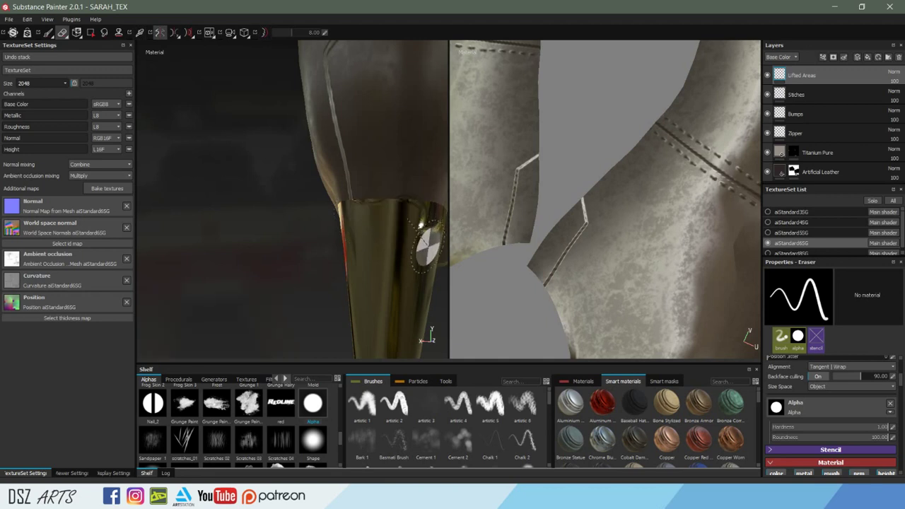
{"action": "scroll", "coordinate": [424, 243], "scroll_direction": "down", "scroll_amount": 1}
{"action": "key", "text": "4"}
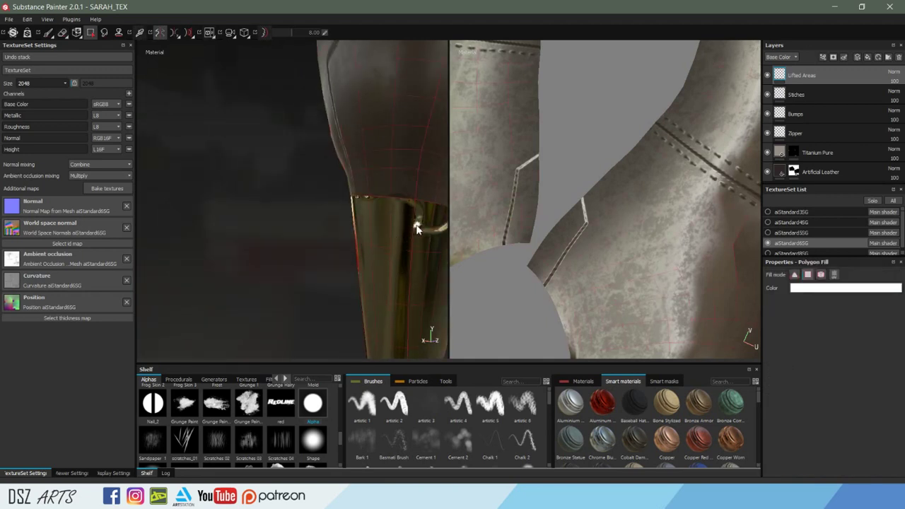
{"action": "left_click", "coordinate": [809, 290]}
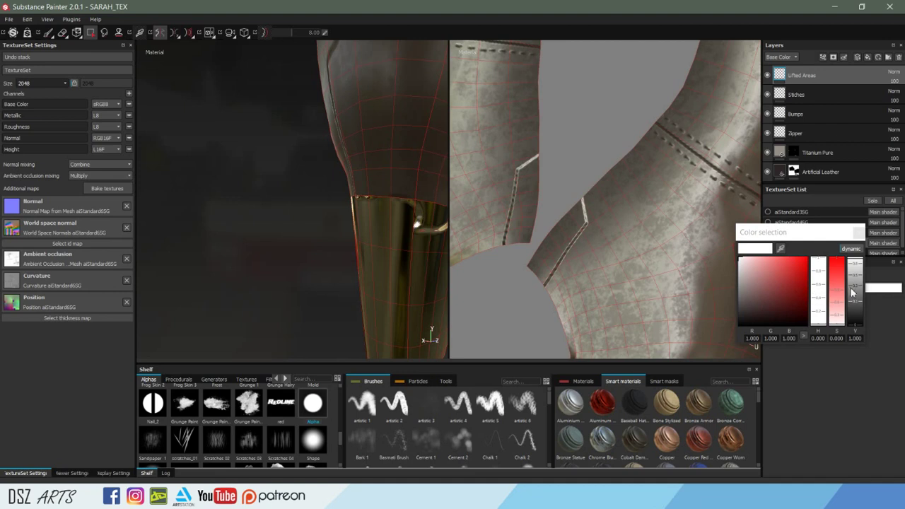
{"action": "left_click_drag", "start_coordinate": [852, 291], "coordinate": [857, 287]}
{"action": "left_click", "coordinate": [857, 233]}
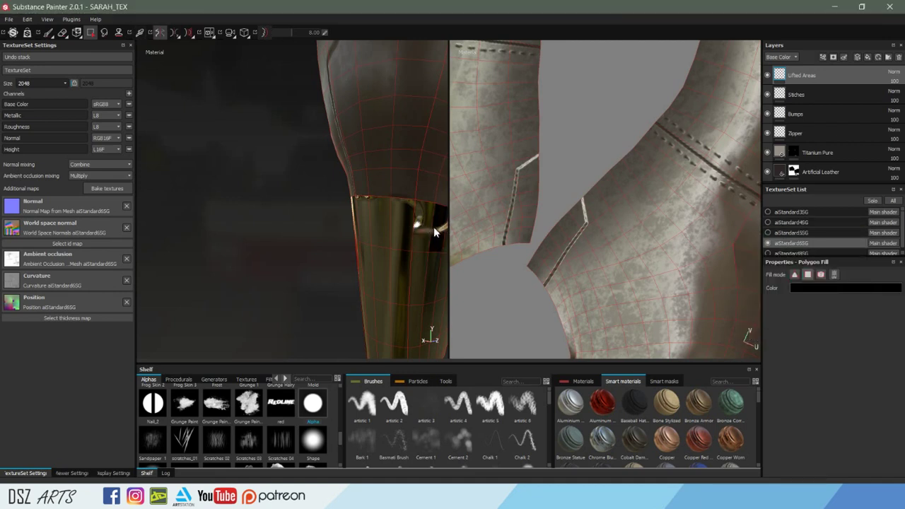
{"action": "left_click_drag", "start_coordinate": [433, 226], "coordinate": [400, 255]}
{"action": "key", "text": "ctrl+z"}
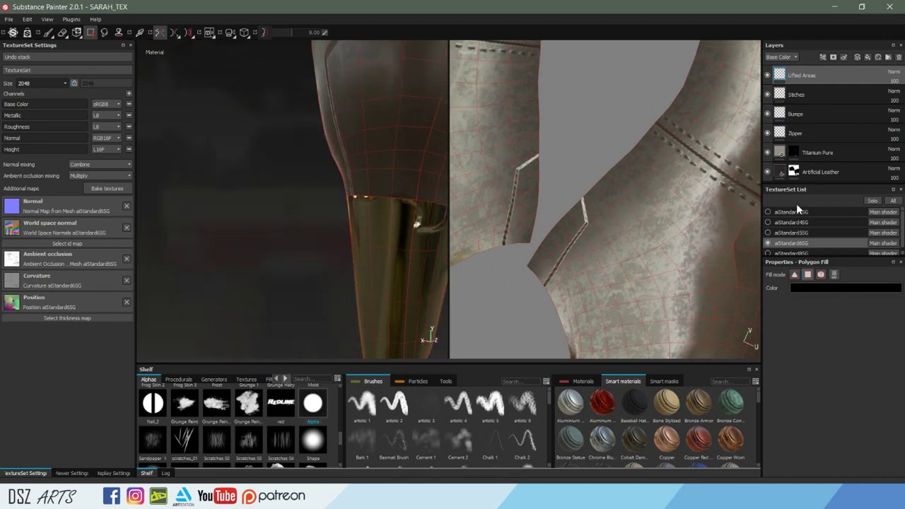
{"action": "key", "text": "1"}
Paint a thin lifted stroke down the leather piece in the 2D view.
{"action": "left_click_drag", "start_coordinate": [579, 242], "coordinate": [575, 126], "text": "alt"}
{"action": "scroll", "coordinate": [594, 205], "scroll_direction": "down", "scroll_amount": 2}
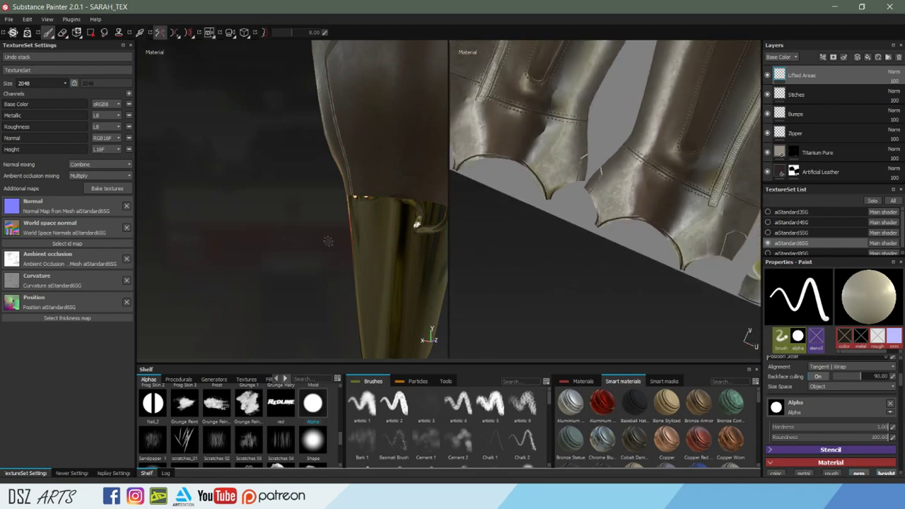
{"action": "scroll", "coordinate": [629, 175], "scroll_direction": "down", "scroll_amount": 1}
{"action": "left_click_drag", "start_coordinate": [629, 175], "coordinate": [624, 210]}
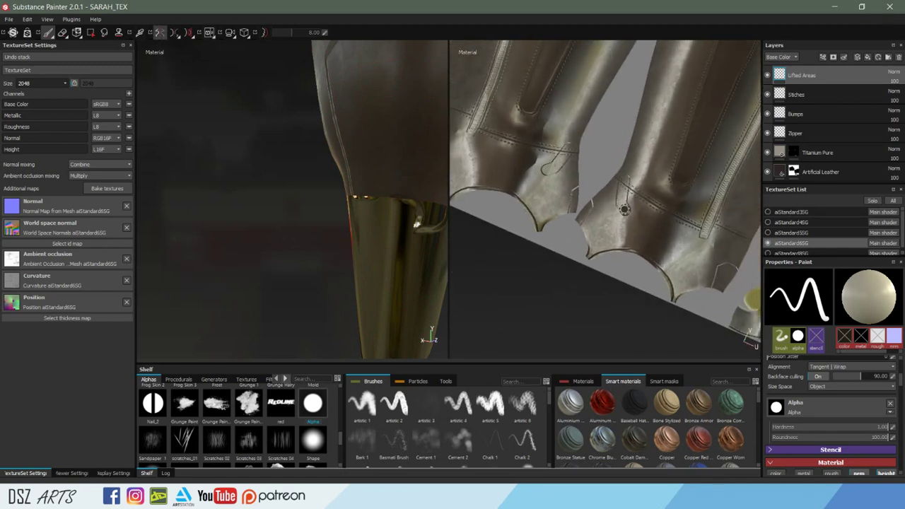
Erase the stray gold curl from the metallic heel trim.
{"action": "key", "text": "e"}
{"action": "mouse_move", "coordinate": [617, 202]}
{"action": "middle_mouse_down"}
{"action": "mouse_move", "coordinate": [646, 192]}
{"action": "mouse_move", "coordinate": [574, 160]}
{"action": "mouse_move", "coordinate": [662, 218]}
{"action": "middle_mouse_up"}
{"action": "scroll", "coordinate": [662, 219], "scroll_direction": "up", "scroll_amount": 2}
{"action": "middle_click_drag", "start_coordinate": [535, 147], "coordinate": [614, 219]}
{"action": "scroll", "coordinate": [614, 220], "scroll_direction": "down", "scroll_amount": 2}
{"action": "middle_click_drag", "start_coordinate": [671, 174], "coordinate": [635, 188]}
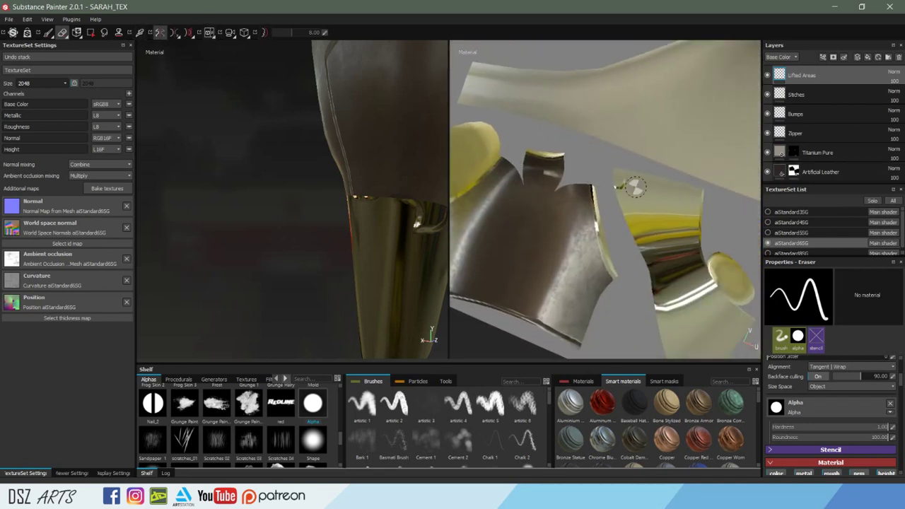
{"action": "mouse_move", "coordinate": [599, 163]}
{"action": "left_mouse_down"}
{"action": "mouse_move", "coordinate": [643, 200]}
{"action": "mouse_move", "coordinate": [611, 183]}
{"action": "left_mouse_up"}
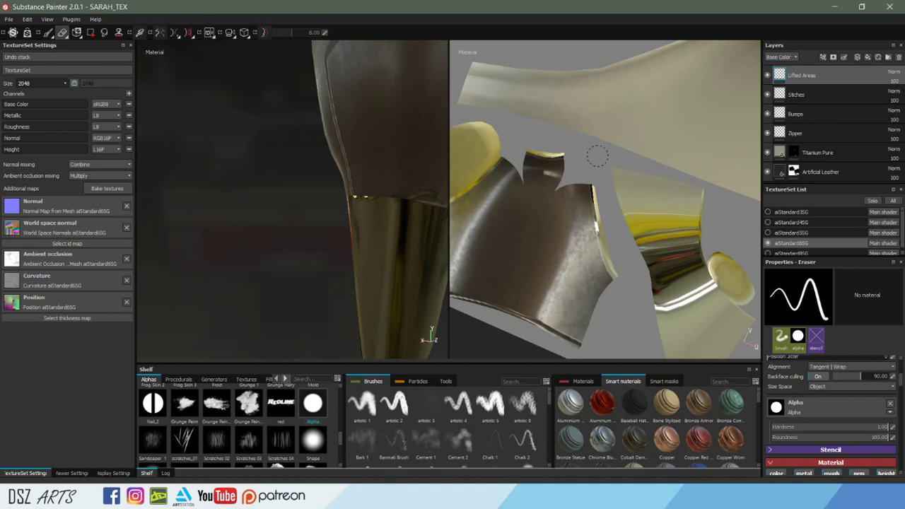
Switch back to the paint brush and make it smaller.
{"action": "mouse_move", "coordinate": [328, 225]}
{"action": "left_mouse_down", "text": "alt"}
{"action": "mouse_move", "coordinate": [379, 217]}
{"action": "mouse_move", "coordinate": [361, 214]}
{"action": "left_mouse_up", "text": "alt"}
{"action": "mouse_move", "coordinate": [361, 215]}
{"action": "middle_mouse_down", "text": "alt"}
{"action": "mouse_move", "coordinate": [340, 191]}
{"action": "mouse_move", "coordinate": [379, 231]}
{"action": "middle_mouse_up", "text": "alt"}
{"action": "scroll", "coordinate": [380, 230], "scroll_direction": "up", "scroll_amount": 2}
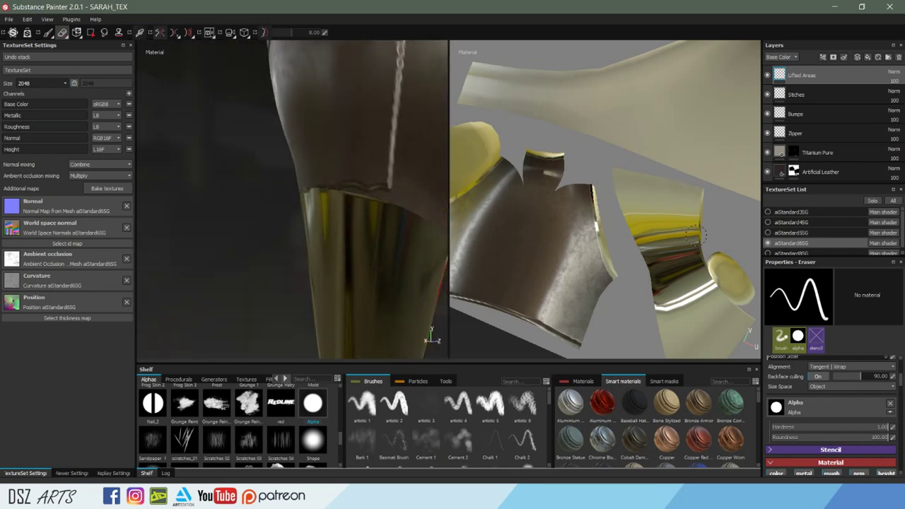
{"action": "middle_click_drag", "start_coordinate": [684, 282], "coordinate": [663, 205], "text": "alt"}
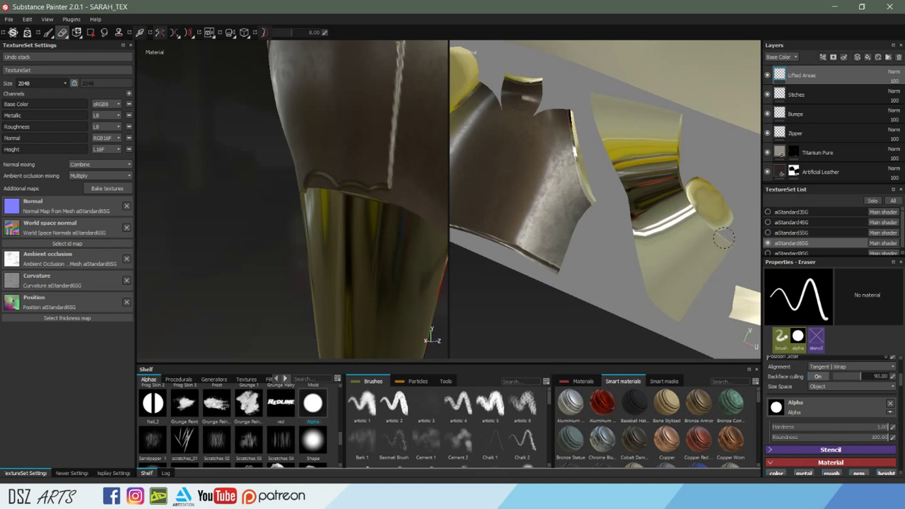
{"action": "left_click_drag", "start_coordinate": [384, 212], "coordinate": [408, 210], "text": "alt"}
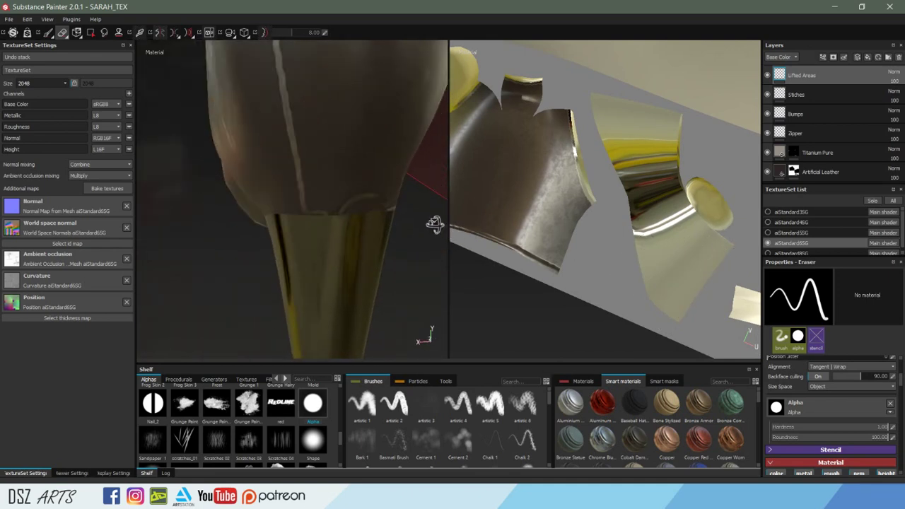
{"action": "key", "text": "1"}
{"action": "right_click_drag", "start_coordinate": [318, 152], "coordinate": [92, 114], "text": "ctrl"}
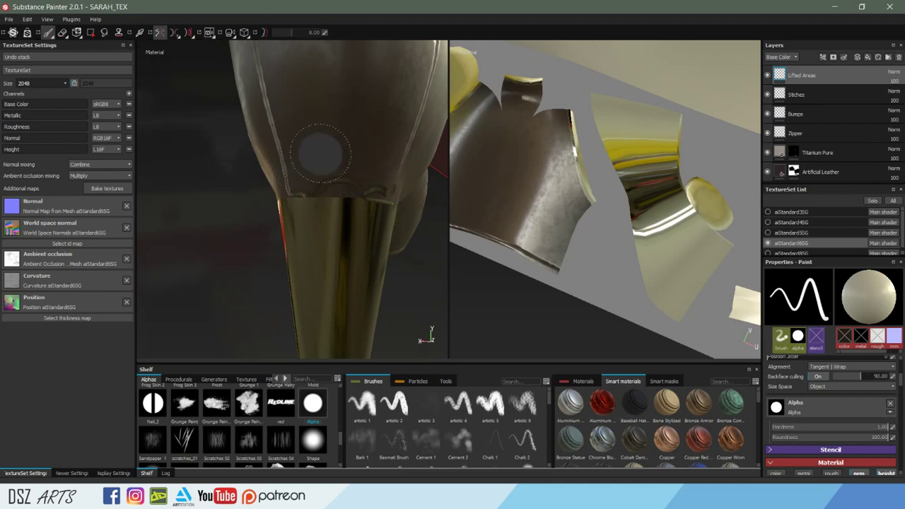
Raise the texture resolution to 4096 and paint a straight stroke along the heel seam.
{"action": "left_click", "coordinate": [63, 85]}
{"action": "left_click", "coordinate": [49, 127]}
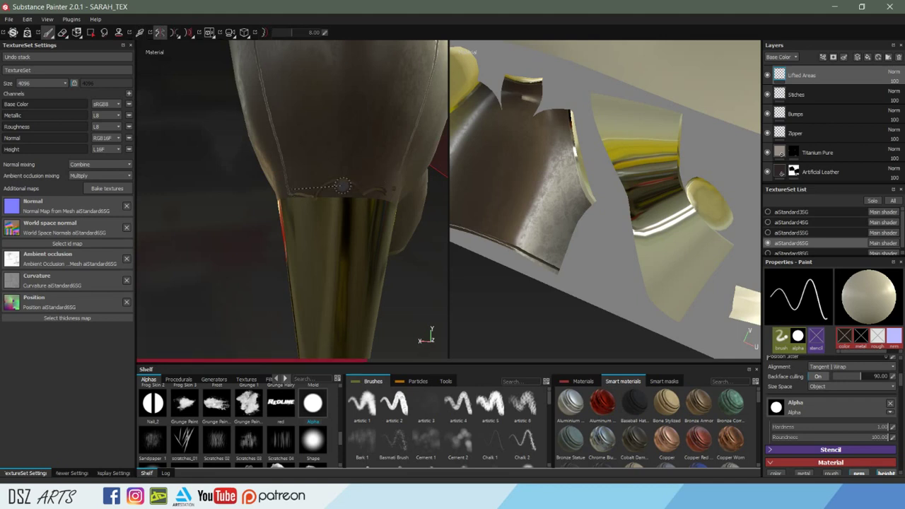
{"action": "left_click", "coordinate": [341, 187], "text": "shift"}
{"action": "right_click_drag", "start_coordinate": [375, 201], "coordinate": [414, 216], "text": "alt"}
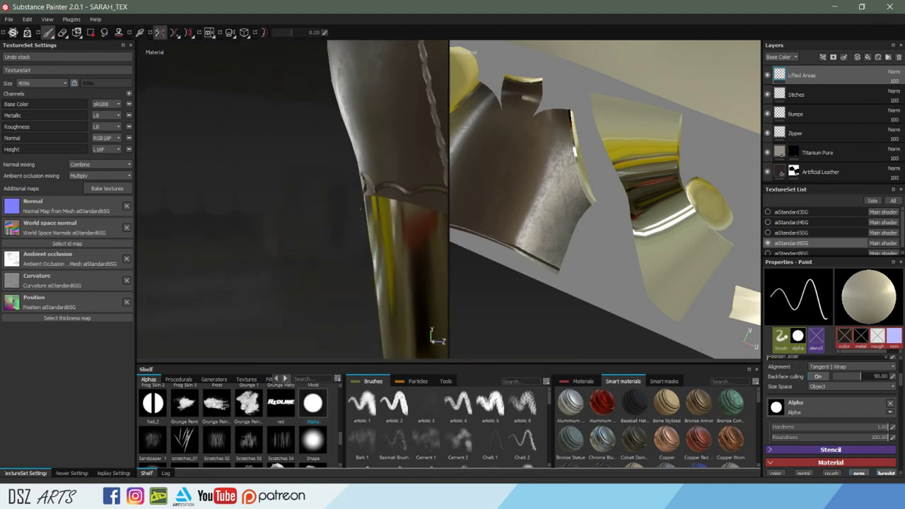
{"action": "left_click_drag", "start_coordinate": [414, 216], "coordinate": [417, 201], "text": "alt"}
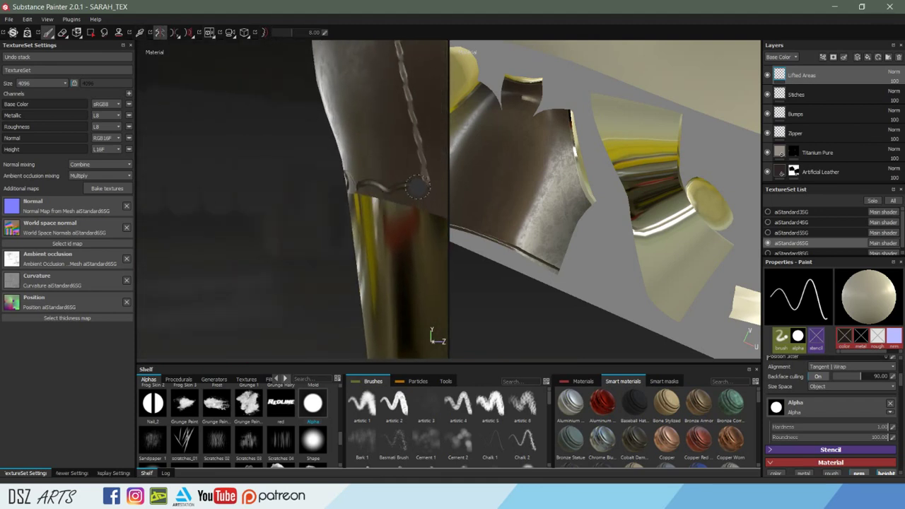
Paint straight stitch lines along the seam above the metallic heel.
{"action": "key", "text": "shift"}
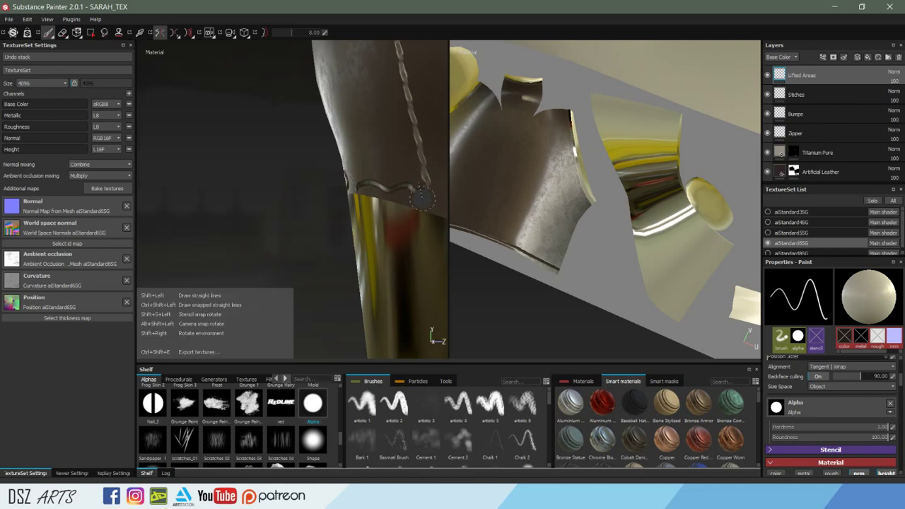
{"action": "left_click", "coordinate": [383, 185], "text": "shift"}
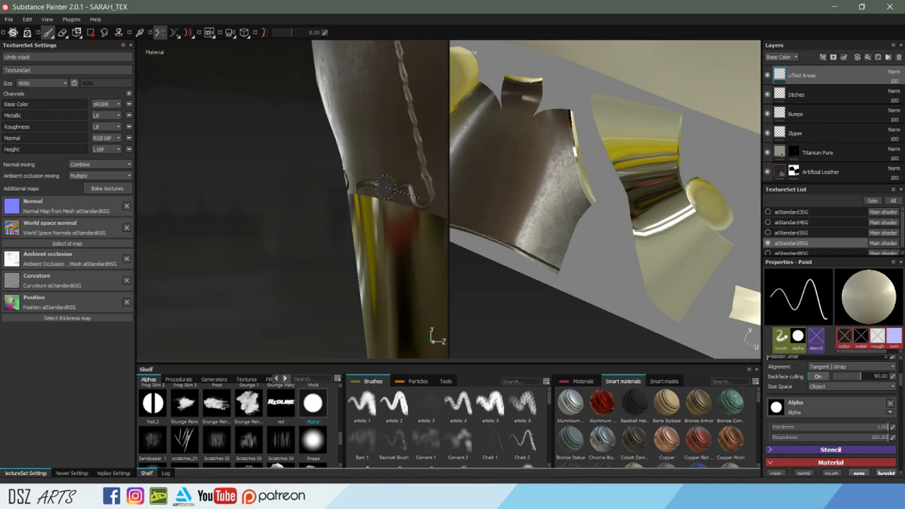
{"action": "left_click_drag", "start_coordinate": [385, 186], "coordinate": [368, 178]}
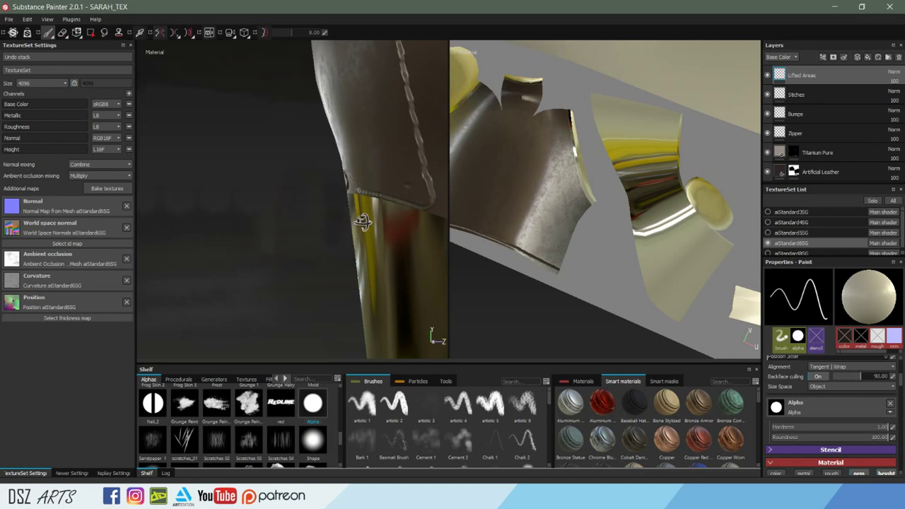
{"action": "left_click_drag", "start_coordinate": [403, 182], "coordinate": [420, 233], "text": "alt"}
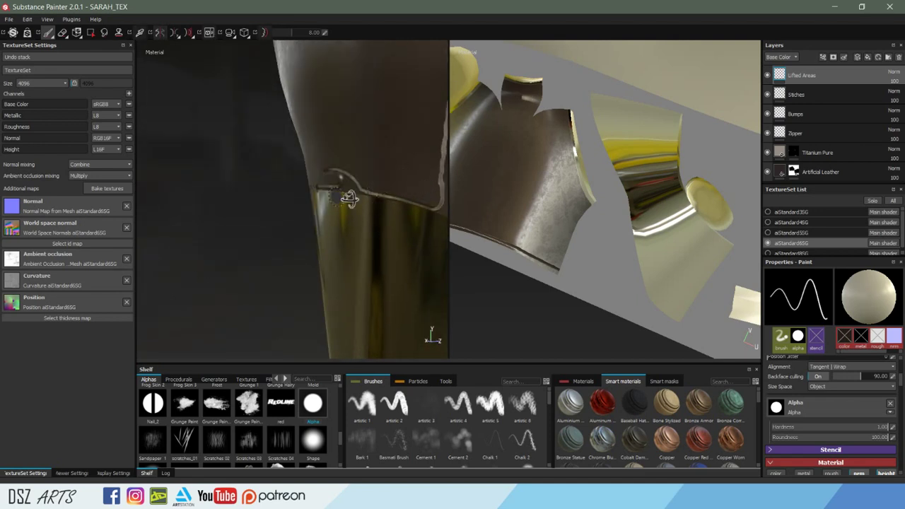
{"action": "left_click_drag", "start_coordinate": [351, 196], "coordinate": [286, 192], "text": "alt"}
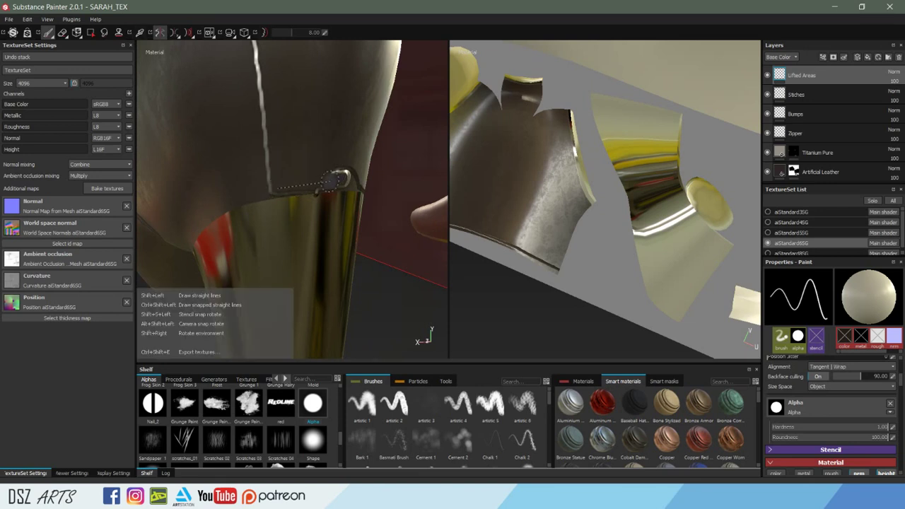
{"action": "left_click_drag", "start_coordinate": [339, 175], "coordinate": [291, 198], "text": "alt"}
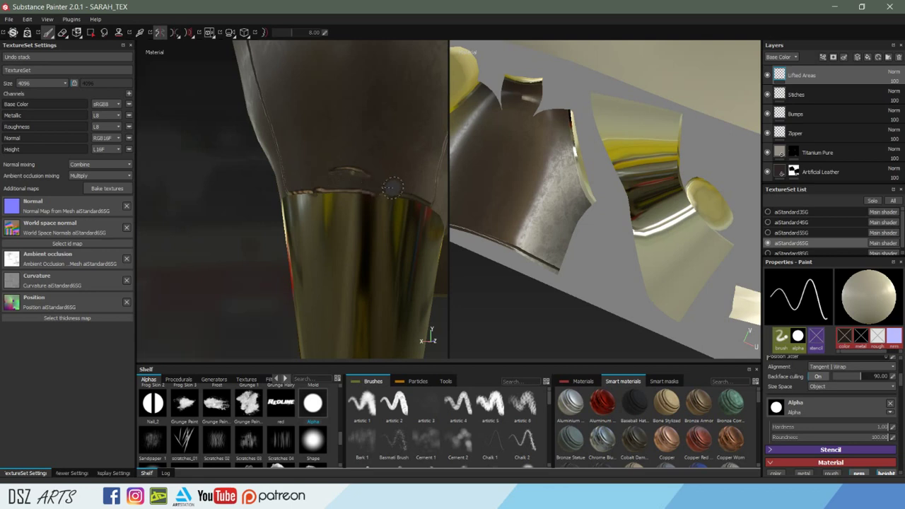
{"action": "mouse_move", "coordinate": [347, 168]}
{"action": "left_mouse_down"}
{"action": "mouse_move", "coordinate": [252, 186]}
{"action": "mouse_move", "coordinate": [299, 185]}
{"action": "mouse_move", "coordinate": [367, 145]}
{"action": "mouse_move", "coordinate": [254, 154]}
{"action": "mouse_move", "coordinate": [339, 157]}
{"action": "mouse_move", "coordinate": [445, 142]}
{"action": "mouse_move", "coordinate": [561, 196]}
{"action": "mouse_move", "coordinate": [529, 196]}
{"action": "mouse_move", "coordinate": [660, 200]}
{"action": "mouse_move", "coordinate": [531, 179]}
{"action": "mouse_move", "coordinate": [469, 137]}
{"action": "mouse_move", "coordinate": [448, 170]}
{"action": "mouse_move", "coordinate": [402, 198]}
{"action": "mouse_move", "coordinate": [454, 197]}
{"action": "left_mouse_up"}
Switch to a single 3D view, inspect both heels from behind, and select Stiches.
{"action": "key", "text": "F2"}
{"action": "mouse_move", "coordinate": [454, 198]}
{"action": "right_mouse_down", "text": "alt"}
{"action": "mouse_move", "coordinate": [453, 173]}
{"action": "mouse_move", "coordinate": [430, 192]}
{"action": "right_mouse_up", "text": "alt"}
{"action": "mouse_move", "coordinate": [430, 192]}
{"action": "left_mouse_down", "text": "alt"}
{"action": "mouse_move", "coordinate": [624, 184]}
{"action": "mouse_move", "coordinate": [606, 175]}
{"action": "left_mouse_up", "text": "alt"}
{"action": "right_click_drag", "start_coordinate": [605, 175], "coordinate": [520, 191], "text": "alt"}
{"action": "mouse_move", "coordinate": [521, 192]}
{"action": "left_mouse_down", "text": "alt"}
{"action": "mouse_move", "coordinate": [422, 190]}
{"action": "mouse_move", "coordinate": [380, 246]}
{"action": "mouse_move", "coordinate": [579, 212]}
{"action": "mouse_move", "coordinate": [374, 210]}
{"action": "mouse_move", "coordinate": [429, 196]}
{"action": "mouse_move", "coordinate": [651, 192]}
{"action": "left_mouse_up", "text": "alt"}
{"action": "right_click_drag", "start_coordinate": [650, 192], "coordinate": [707, 183], "text": "alt"}
{"action": "left_click", "coordinate": [834, 97]}
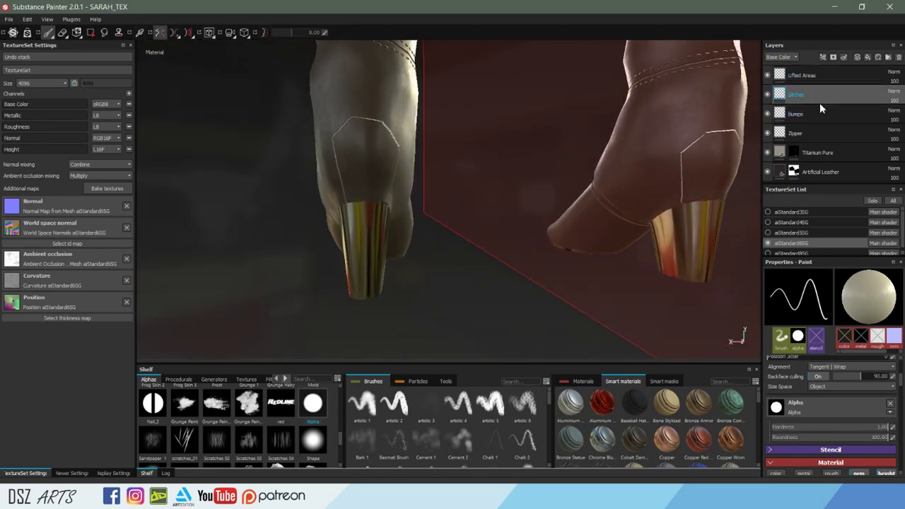
Move the Stiches layer above Lifted Areas and set the texture resolution to 2048.
{"action": "left_click_drag", "start_coordinate": [802, 95], "coordinate": [798, 67]}
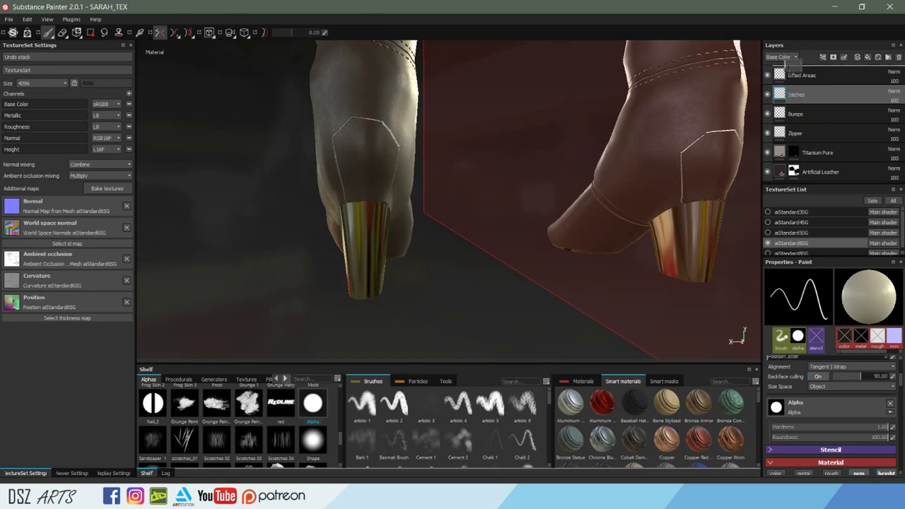
{"action": "left_click_drag", "start_coordinate": [510, 154], "coordinate": [536, 158], "text": "alt"}
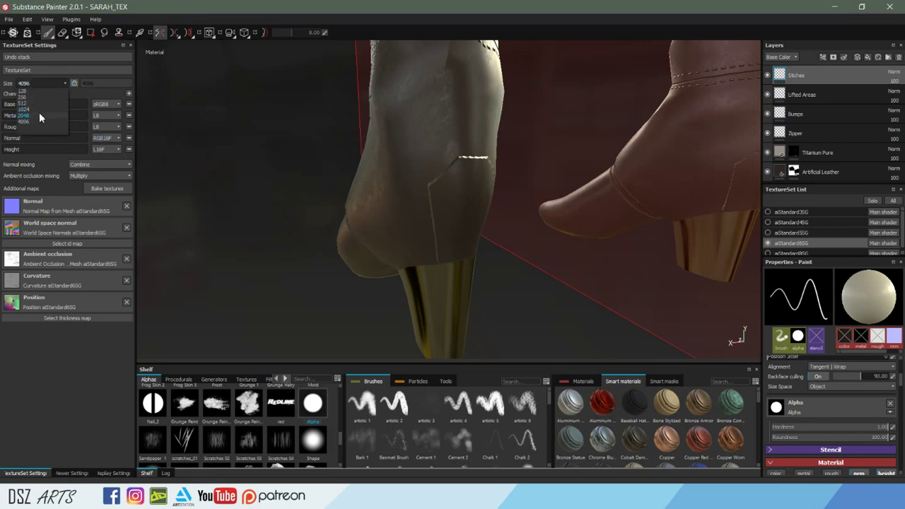
{"action": "left_click", "coordinate": [39, 115]}
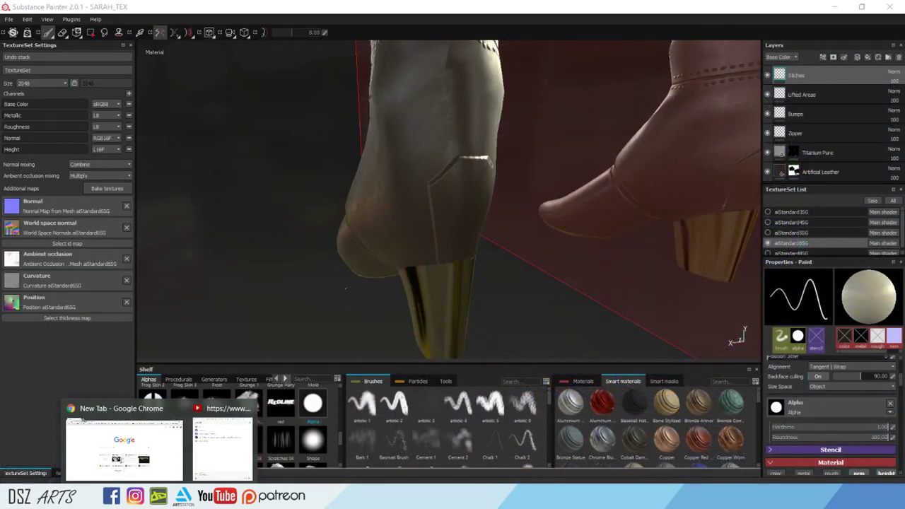
{"action": "mouse_move", "coordinate": [394, 228]}
{"action": "left_mouse_down", "text": "alt"}
{"action": "mouse_move", "coordinate": [414, 238]}
{"action": "mouse_move", "coordinate": [385, 235]}
{"action": "left_mouse_up", "text": "alt"}
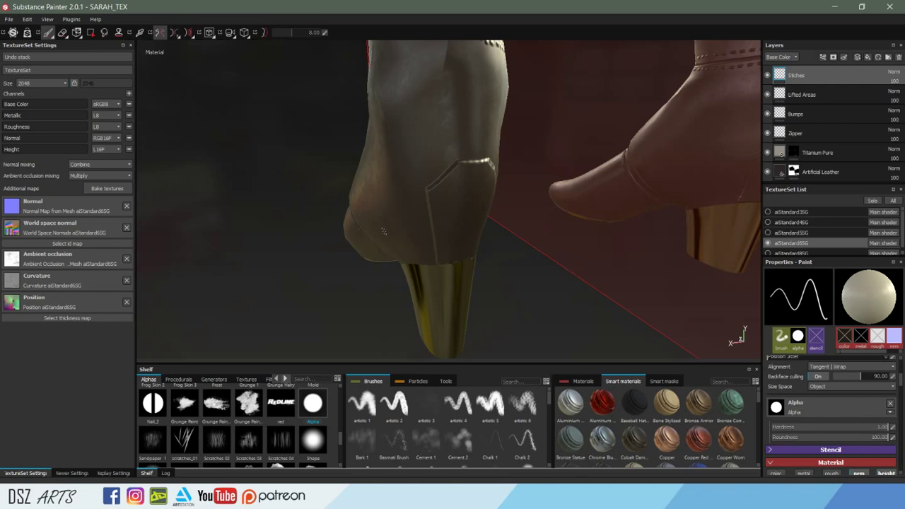
{"action": "key", "text": "alt+Tab"}
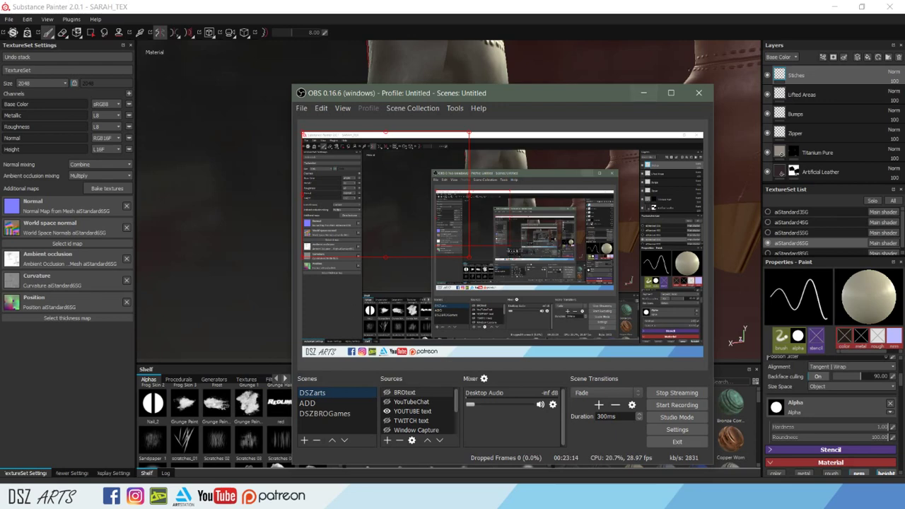
{"action": "left_click", "coordinate": [643, 95]}
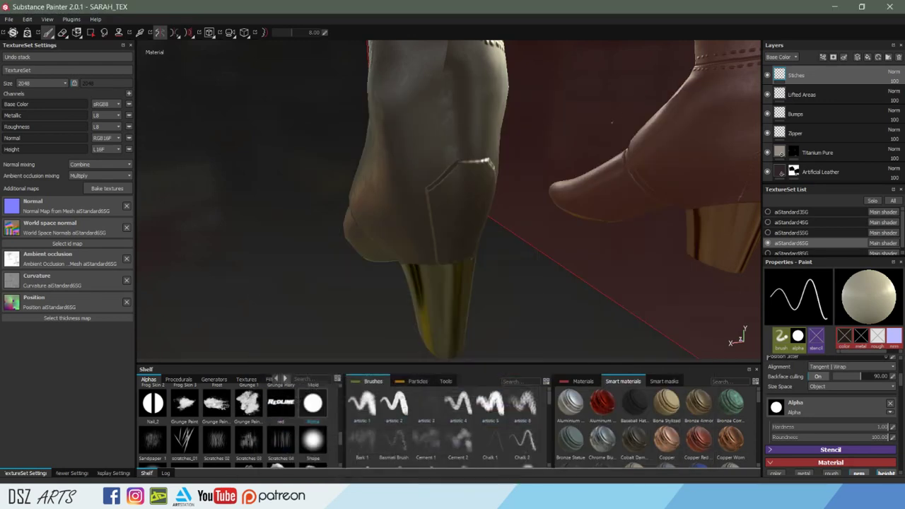
{"action": "left_click_drag", "start_coordinate": [606, 129], "coordinate": [494, 172], "text": "alt"}
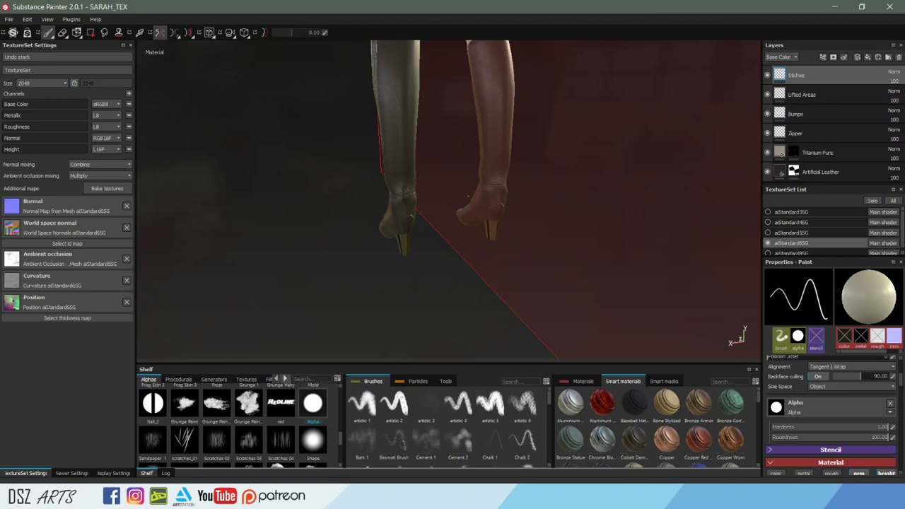
{"action": "mouse_move", "coordinate": [440, 166]}
{"action": "left_mouse_down", "text": "alt"}
{"action": "mouse_move", "coordinate": [541, 192]}
{"action": "mouse_move", "coordinate": [507, 173]}
{"action": "mouse_move", "coordinate": [608, 125]}
{"action": "mouse_move", "coordinate": [567, 132]}
{"action": "mouse_move", "coordinate": [563, 158]}
{"action": "mouse_move", "coordinate": [466, 262]}
{"action": "mouse_move", "coordinate": [508, 221]}
{"action": "mouse_move", "coordinate": [589, 182]}
{"action": "mouse_move", "coordinate": [622, 186]}
{"action": "mouse_move", "coordinate": [420, 193]}
{"action": "mouse_move", "coordinate": [533, 107]}
{"action": "mouse_move", "coordinate": [536, 181]}
{"action": "mouse_move", "coordinate": [563, 202]}
{"action": "mouse_move", "coordinate": [476, 155]}
{"action": "mouse_move", "coordinate": [592, 164]}
{"action": "mouse_move", "coordinate": [359, 170]}
{"action": "mouse_move", "coordinate": [275, 160]}
{"action": "mouse_move", "coordinate": [521, 152]}
{"action": "mouse_move", "coordinate": [561, 166]}
{"action": "mouse_move", "coordinate": [559, 138]}
{"action": "left_mouse_up", "text": "alt"}
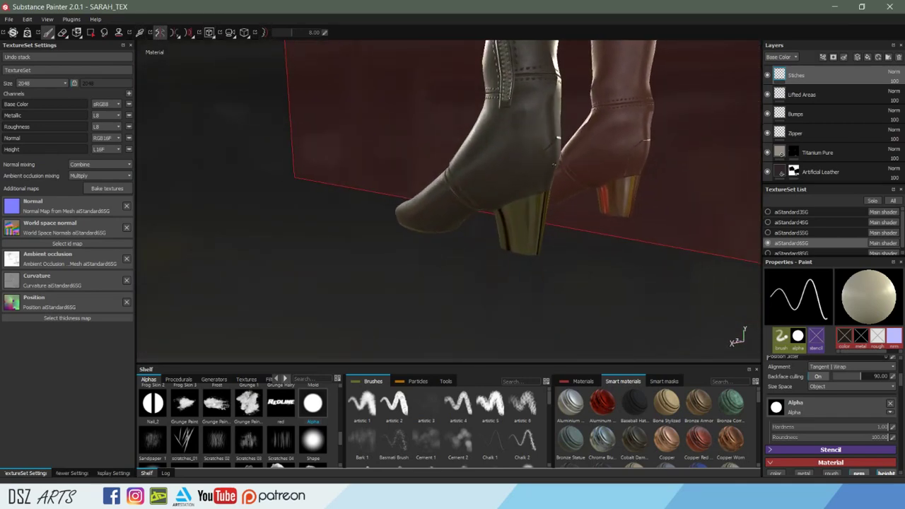
{"action": "mouse_move", "coordinate": [557, 137]}
{"action": "left_mouse_down", "text": "alt"}
{"action": "mouse_move", "coordinate": [397, 168]}
{"action": "mouse_move", "coordinate": [233, 167]}
{"action": "mouse_move", "coordinate": [521, 142]}
{"action": "mouse_move", "coordinate": [536, 157]}
{"action": "mouse_move", "coordinate": [594, 131]}
{"action": "mouse_move", "coordinate": [716, 178]}
{"action": "mouse_move", "coordinate": [349, 152]}
{"action": "mouse_move", "coordinate": [448, 162]}
{"action": "mouse_move", "coordinate": [629, 158]}
{"action": "mouse_move", "coordinate": [521, 180]}
{"action": "mouse_move", "coordinate": [501, 137]}
{"action": "mouse_move", "coordinate": [516, 141]}
{"action": "left_mouse_up", "text": "alt"}
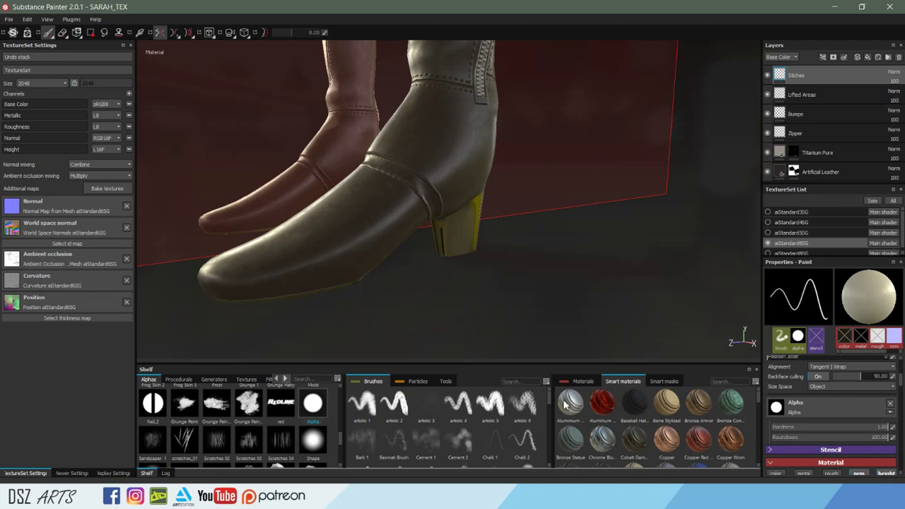
{"action": "mouse_move", "coordinate": [797, 338]}
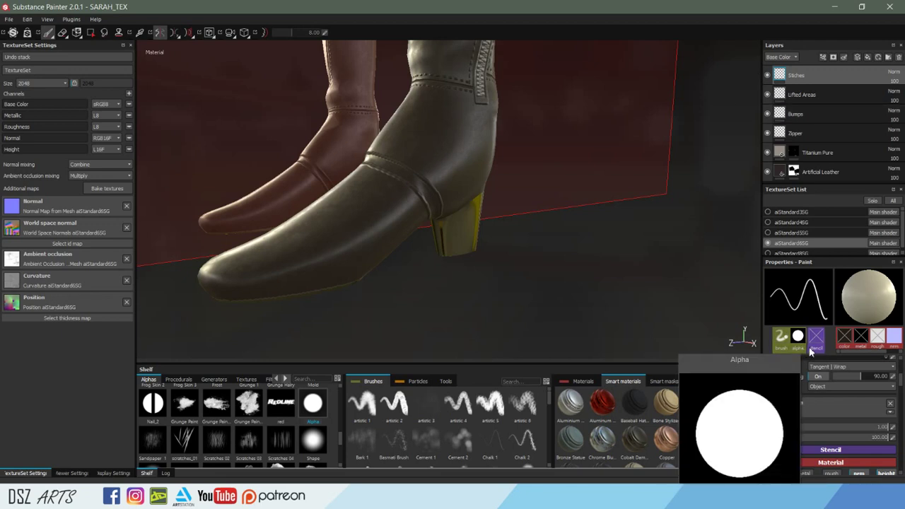
Load the Stitch Generator alpha with Line Count 2 and brush spacing about 156.
{"action": "scroll", "coordinate": [277, 436], "scroll_direction": "down", "scroll_amount": 5}
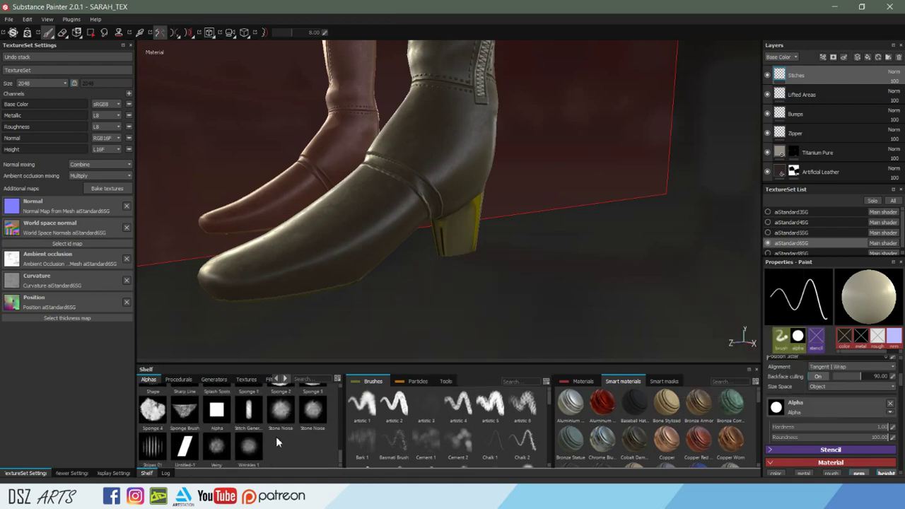
{"action": "left_click_drag", "start_coordinate": [248, 422], "coordinate": [809, 408]}
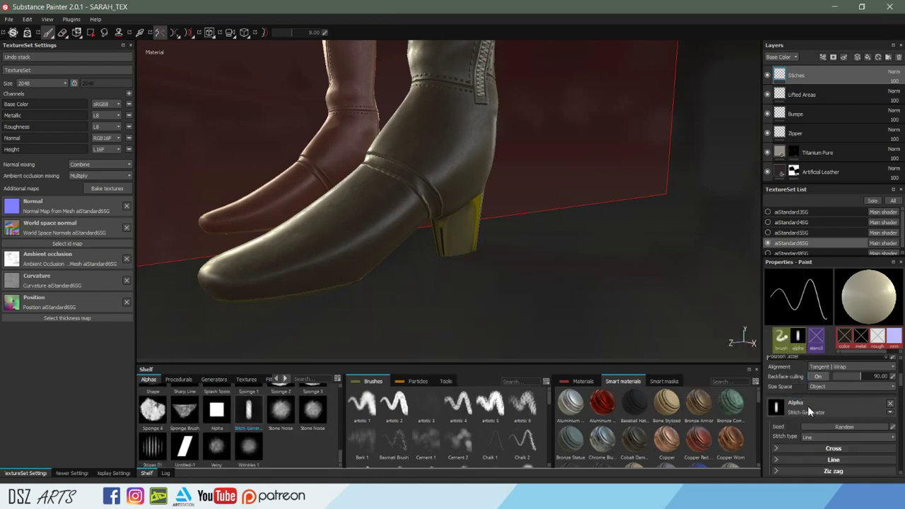
{"action": "left_click", "coordinate": [811, 459]}
{"action": "scroll", "coordinate": [821, 427], "scroll_direction": "down", "scroll_amount": 1}
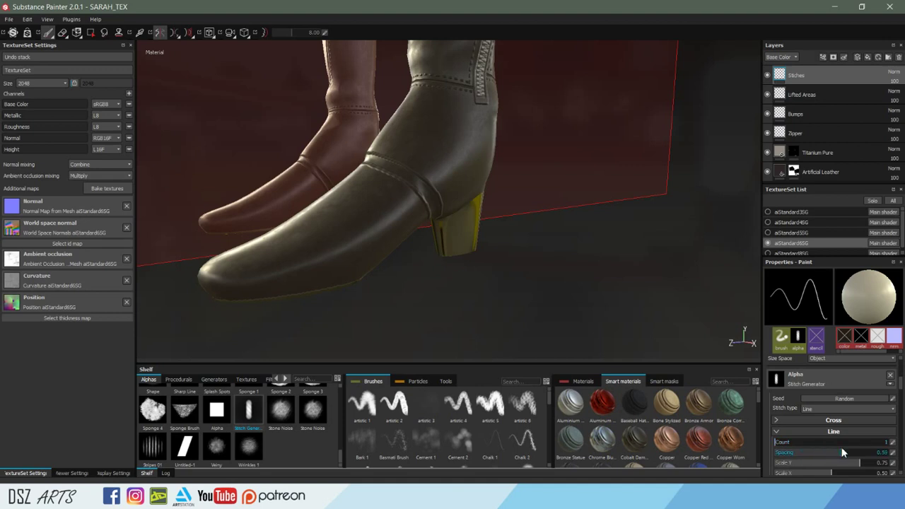
{"action": "mouse_move", "coordinate": [786, 442]}
{"action": "left_mouse_down"}
{"action": "mouse_move", "coordinate": [837, 436]}
{"action": "mouse_move", "coordinate": [777, 442]}
{"action": "mouse_move", "coordinate": [857, 435]}
{"action": "mouse_move", "coordinate": [768, 440]}
{"action": "left_mouse_up"}
{"action": "scroll", "coordinate": [797, 458], "scroll_direction": "up", "scroll_amount": 5}
{"action": "scroll", "coordinate": [813, 413], "scroll_direction": "up", "scroll_amount": 3}
{"action": "scroll", "coordinate": [813, 412], "scroll_direction": "up", "scroll_amount": 3}
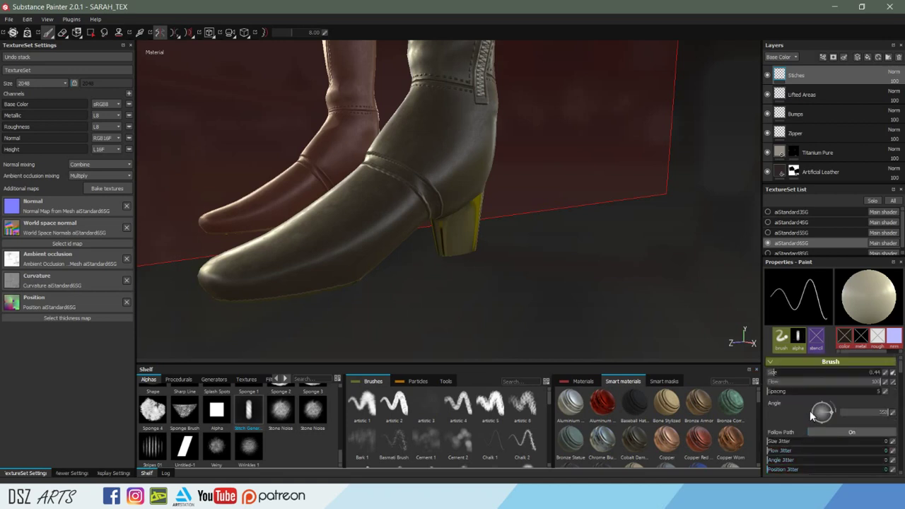
{"action": "left_click", "coordinate": [790, 392]}
{"action": "left_click", "coordinate": [810, 391]}
Paint a stitch line down the boot's side and a straight stitch row along the leg band.
{"action": "mouse_move", "coordinate": [465, 182]}
{"action": "left_mouse_down", "text": "alt"}
{"action": "mouse_move", "coordinate": [471, 205]}
{"action": "mouse_move", "coordinate": [477, 194]}
{"action": "mouse_move", "coordinate": [628, 146]}
{"action": "mouse_move", "coordinate": [529, 215]}
{"action": "left_mouse_up", "text": "alt"}
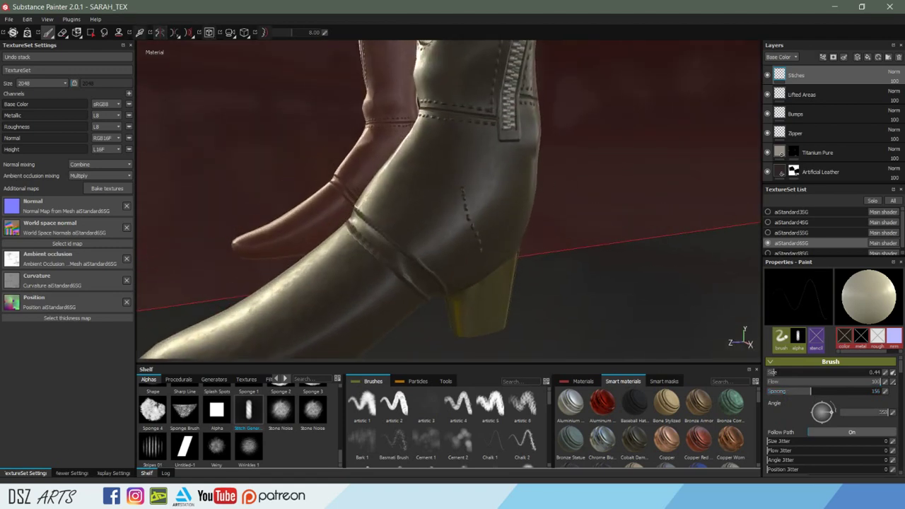
{"action": "left_click_drag", "start_coordinate": [447, 165], "coordinate": [466, 235]}
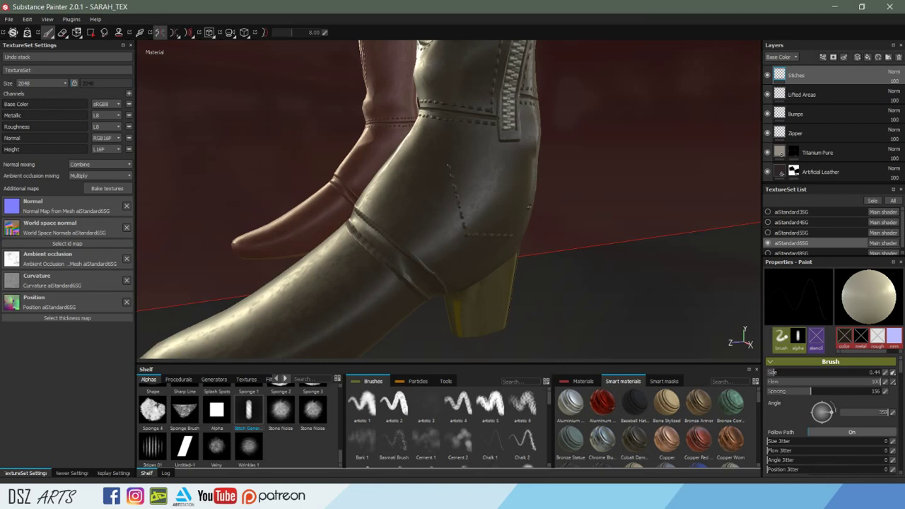
{"action": "key", "text": "ctrl"}
{"action": "left_click_drag", "start_coordinate": [507, 193], "coordinate": [551, 219], "text": "alt"}
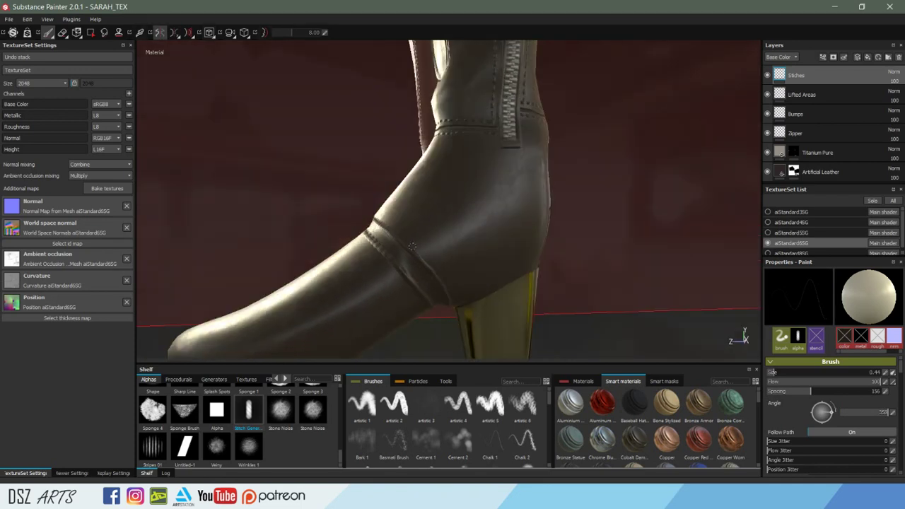
{"action": "right_click_drag", "start_coordinate": [551, 219], "coordinate": [607, 251], "text": "alt"}
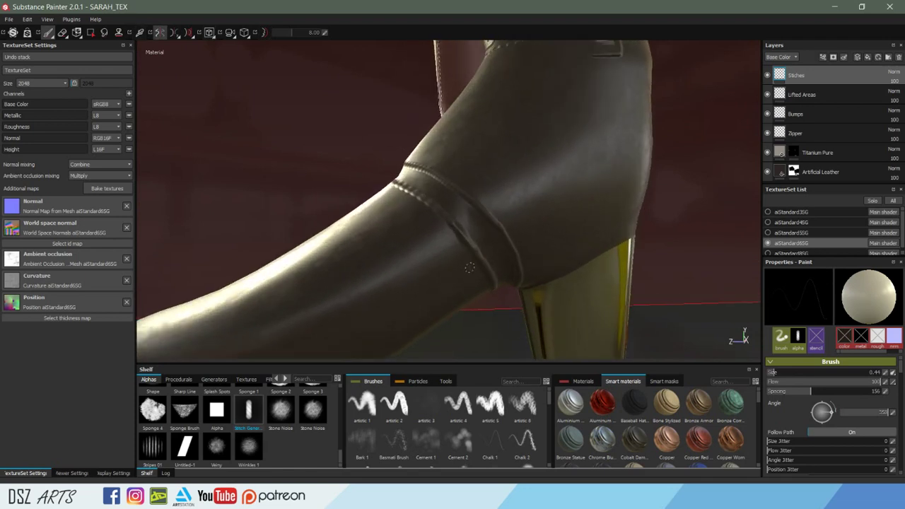
{"action": "left_click", "coordinate": [407, 207], "text": "shift"}
{"action": "left_click_drag", "start_coordinate": [387, 199], "coordinate": [417, 214], "text": "alt"}
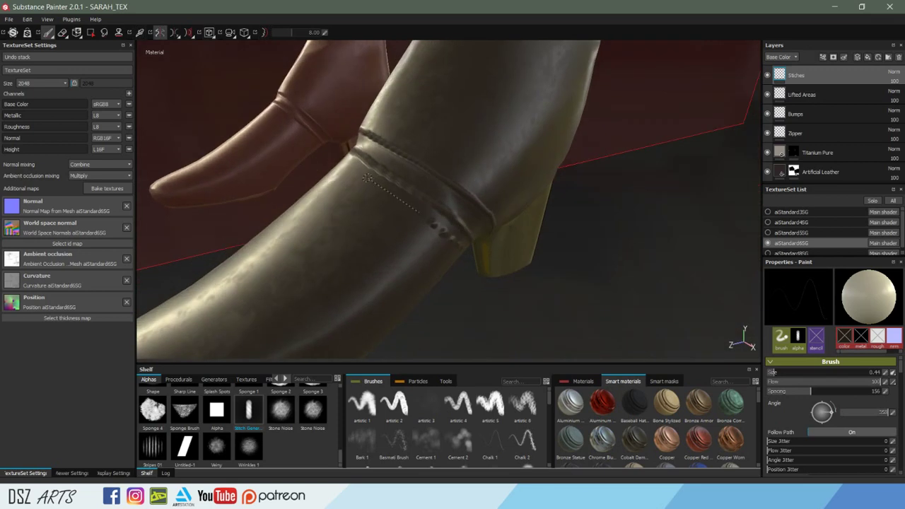
{"action": "left_click", "coordinate": [364, 176], "text": "shift"}
{"action": "mouse_move", "coordinate": [347, 179]}
{"action": "left_mouse_down", "text": "alt"}
{"action": "mouse_move", "coordinate": [403, 196]}
{"action": "mouse_move", "coordinate": [200, 112]}
{"action": "left_mouse_up", "text": "alt"}
Check the texture resolution choices, leaving it at 2048.
{"action": "left_click", "coordinate": [48, 117]}
{"action": "left_click", "coordinate": [51, 84]}
{"action": "left_click", "coordinate": [43, 115]}
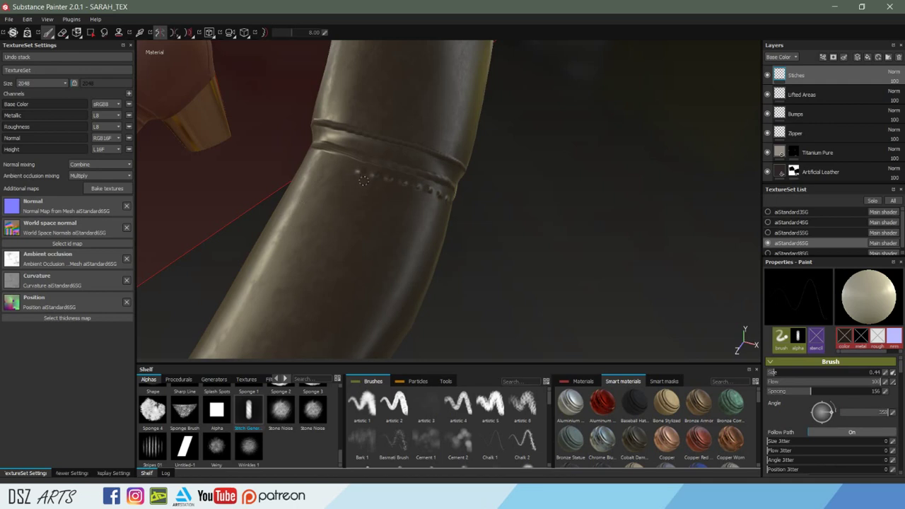
Raise the texture resolution to 4096 and bring the leg band into view.
{"action": "left_click", "coordinate": [62, 83]}
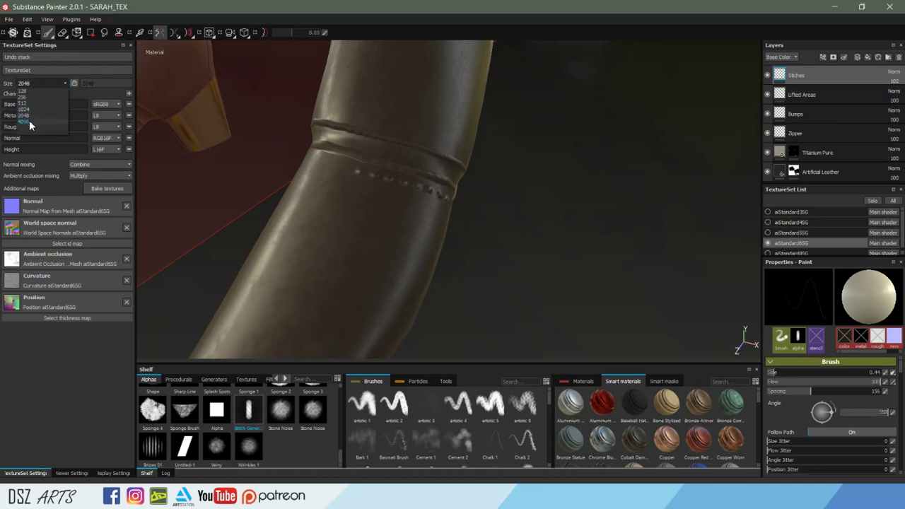
{"action": "left_click", "coordinate": [29, 122]}
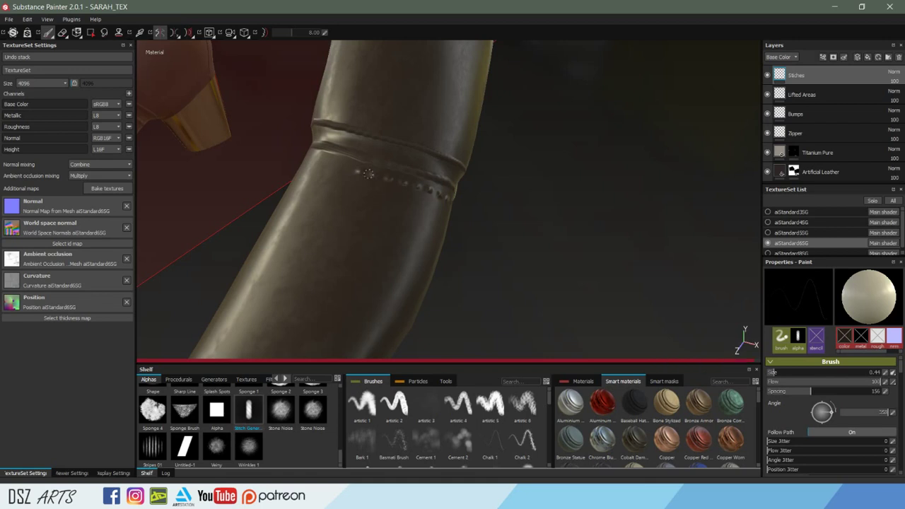
{"action": "middle_click_drag", "start_coordinate": [357, 197], "coordinate": [458, 221]}
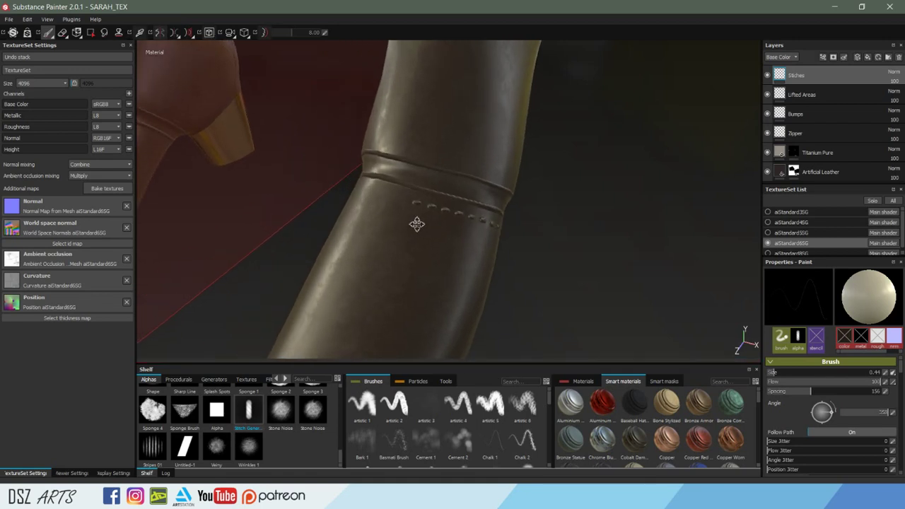
{"action": "left_click_drag", "start_coordinate": [457, 221], "coordinate": [464, 232], "text": "alt"}
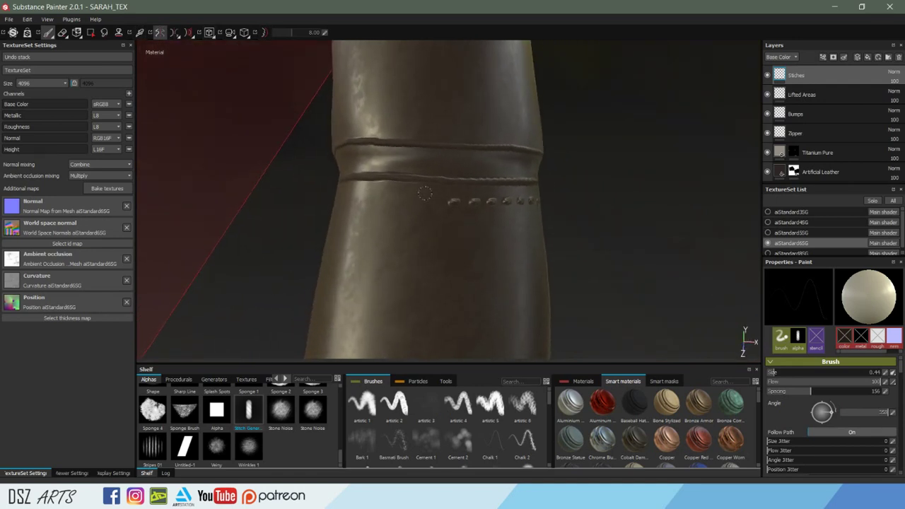
{"action": "left_click_drag", "start_coordinate": [434, 202], "coordinate": [486, 199], "text": "alt"}
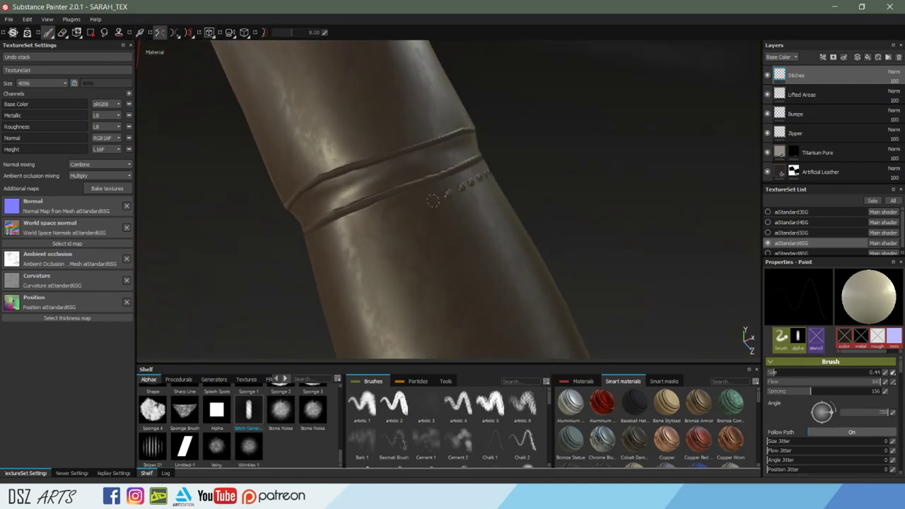
Paint a dashed stitch row below the band's twin rings, then switch to the Eraser (E).
{"action": "left_click", "coordinate": [331, 238], "text": "shift"}
{"action": "mouse_move", "coordinate": [331, 238]}
{"action": "left_mouse_down", "text": "alt"}
{"action": "mouse_move", "coordinate": [414, 236]}
{"action": "mouse_move", "coordinate": [474, 183]}
{"action": "mouse_move", "coordinate": [428, 186]}
{"action": "left_mouse_up", "text": "alt"}
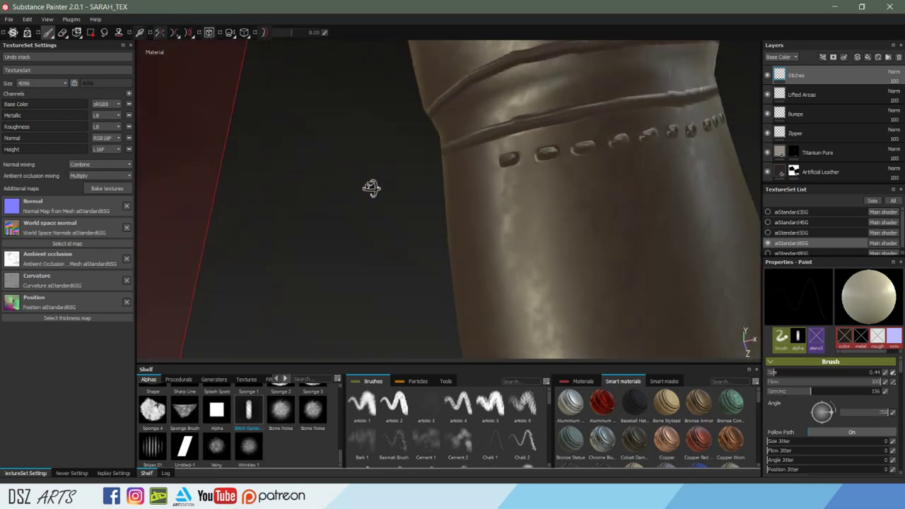
{"action": "middle_click_drag", "start_coordinate": [428, 186], "coordinate": [347, 190], "text": "alt"}
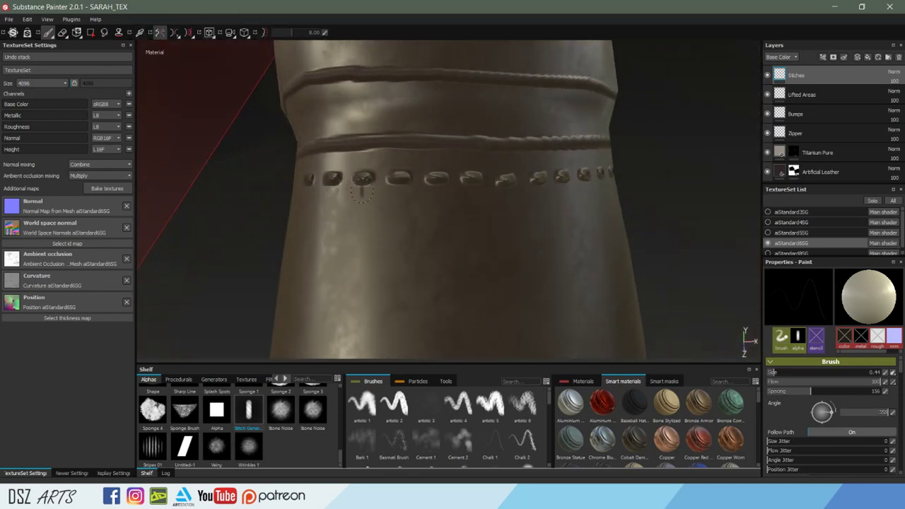
{"action": "key", "text": "e"}
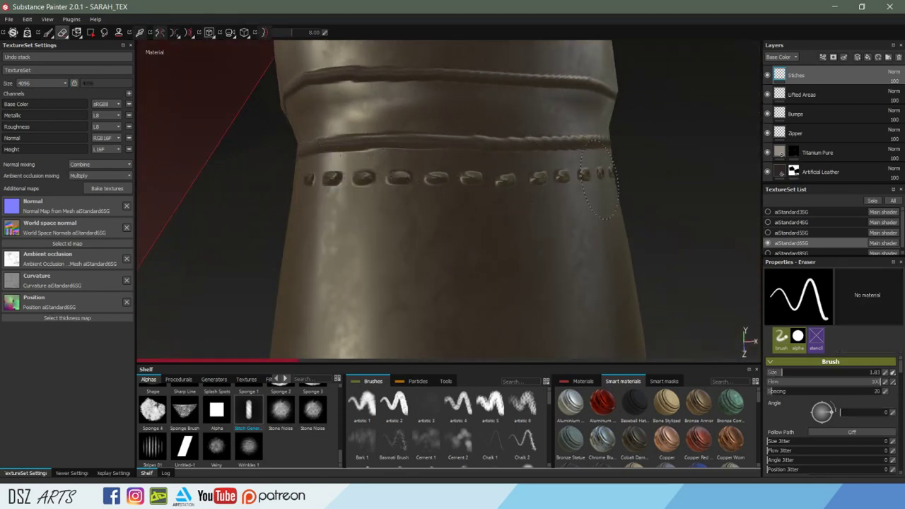
Orbit from the stitched shaft around to the ankle strap studs.
{"action": "left_click_drag", "start_coordinate": [622, 198], "coordinate": [535, 191], "text": "alt"}
{"action": "mouse_move", "coordinate": [617, 192]}
{"action": "right_mouse_down", "text": "alt"}
{"action": "mouse_move", "coordinate": [473, 207]}
{"action": "mouse_move", "coordinate": [495, 273]}
{"action": "right_mouse_up", "text": "alt"}
{"action": "left_click_drag", "start_coordinate": [495, 273], "coordinate": [490, 226], "text": "alt"}
{"action": "mouse_move", "coordinate": [603, 257]}
{"action": "left_mouse_down", "text": "alt"}
{"action": "mouse_move", "coordinate": [521, 170]}
{"action": "mouse_move", "coordinate": [448, 269]}
{"action": "left_mouse_up", "text": "alt"}
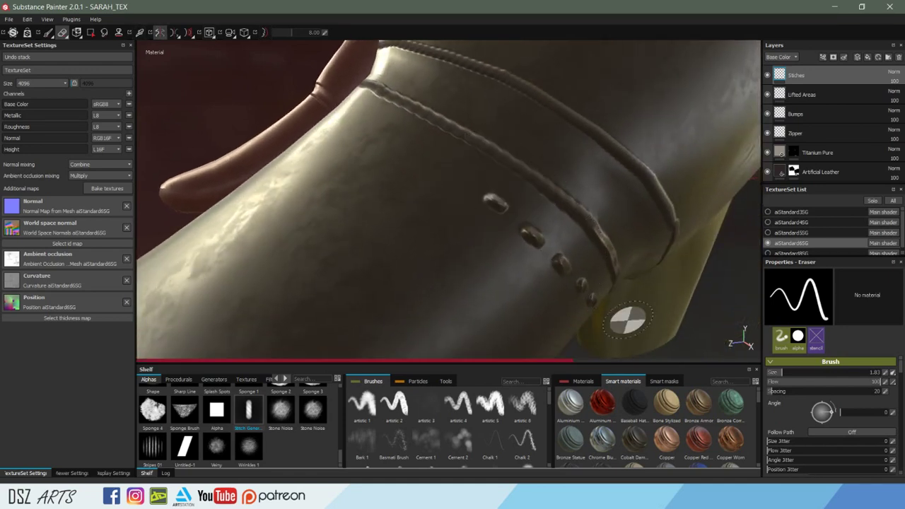
{"action": "scroll", "coordinate": [789, 414], "scroll_direction": "down", "scroll_amount": 3}
{"action": "scroll", "coordinate": [789, 414], "scroll_direction": "down", "scroll_amount": 2}
{"action": "scroll", "coordinate": [788, 415], "scroll_direction": "down", "scroll_amount": 2}
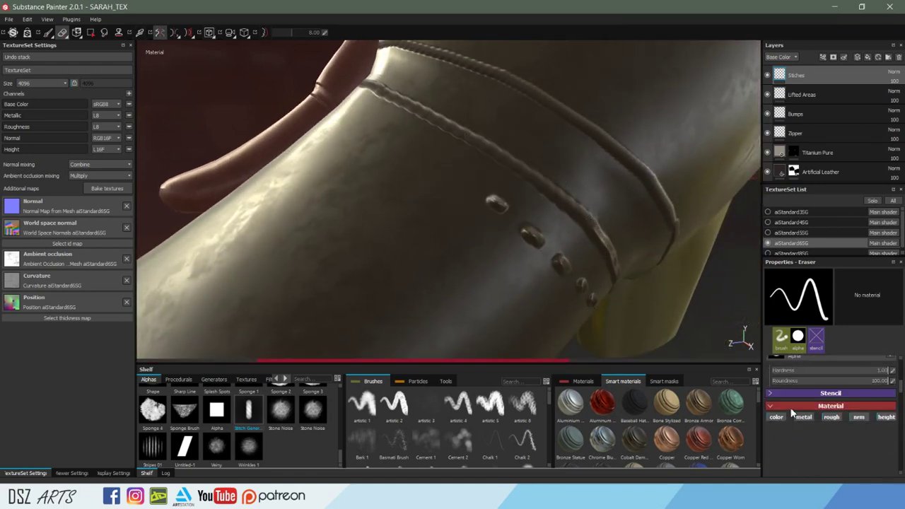
Return to the Paint tool and lay a trial stitch row below the strap.
{"action": "key", "text": "1"}
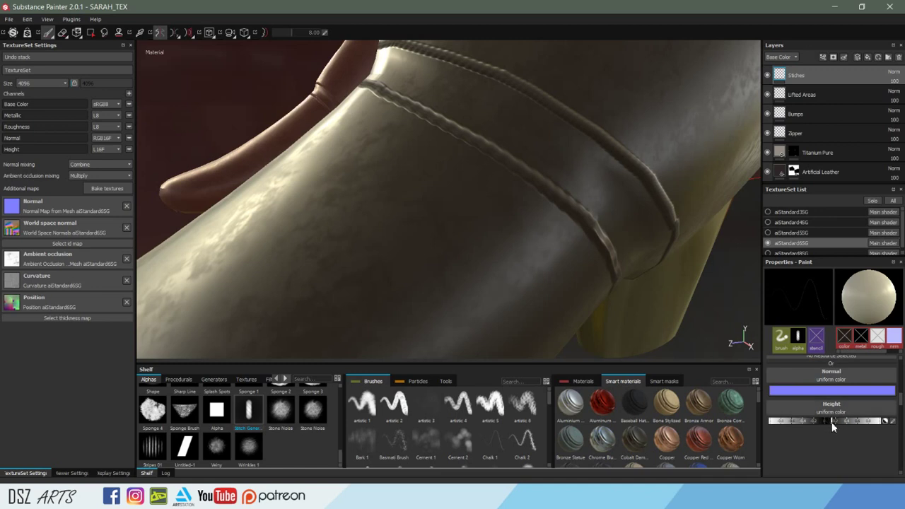
{"action": "left_click_drag", "start_coordinate": [544, 263], "coordinate": [393, 253]}
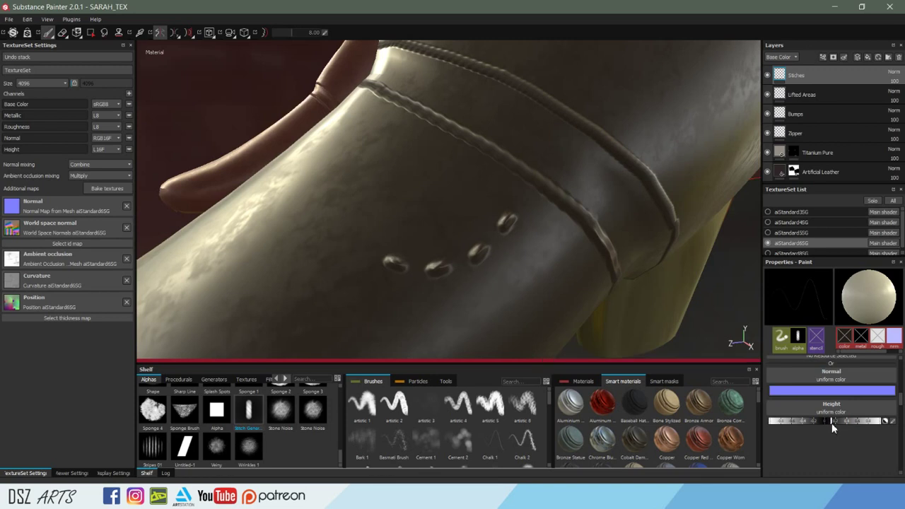
{"action": "scroll", "coordinate": [823, 418], "scroll_direction": "down", "scroll_amount": 2}
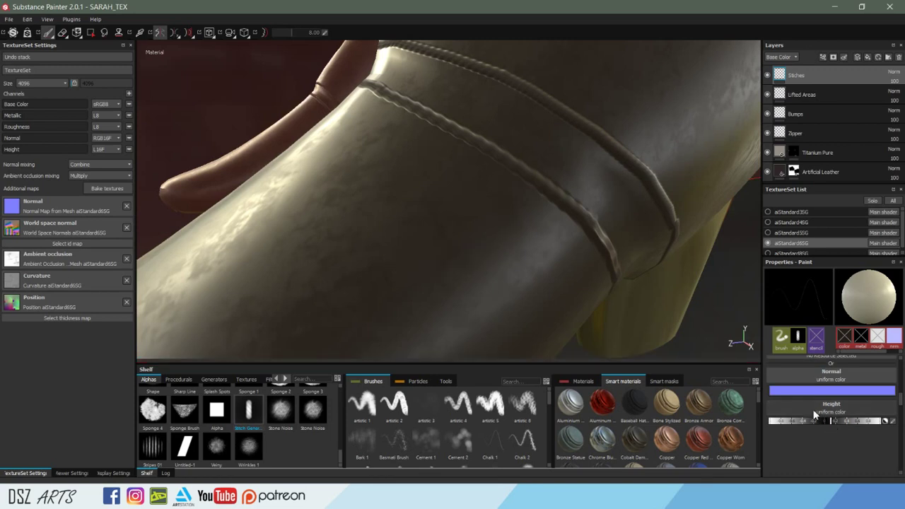
{"action": "scroll", "coordinate": [806, 411], "scroll_direction": "down", "scroll_amount": 5}
{"action": "scroll", "coordinate": [797, 407], "scroll_direction": "up", "scroll_amount": 3}
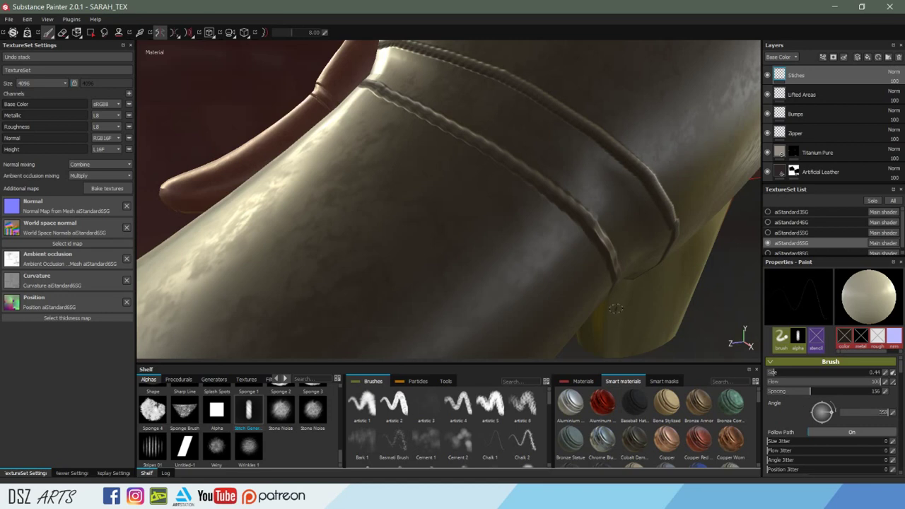
Start a straight stitch line along the seam just below the upper band.
{"action": "left_click_drag", "start_coordinate": [615, 308], "coordinate": [553, 282], "text": "alt"}
{"action": "left_click", "coordinate": [571, 270]}
{"action": "key", "text": "shift"}
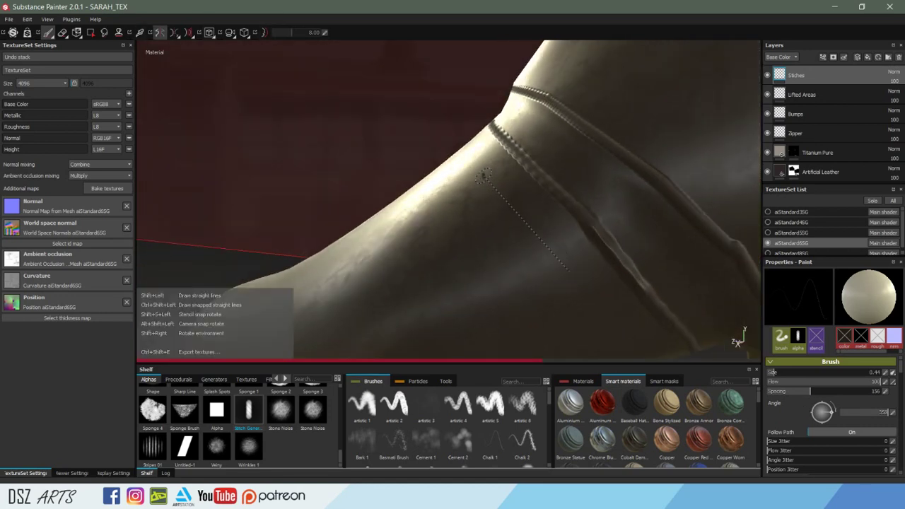
{"action": "mouse_move", "coordinate": [463, 130]}
{"action": "left_mouse_down", "text": "alt"}
{"action": "mouse_move", "coordinate": [464, 104]}
{"action": "mouse_move", "coordinate": [471, 146]}
{"action": "mouse_move", "coordinate": [515, 172]}
{"action": "mouse_move", "coordinate": [499, 149]}
{"action": "mouse_move", "coordinate": [488, 187]}
{"action": "mouse_move", "coordinate": [410, 186]}
{"action": "mouse_move", "coordinate": [519, 179]}
{"action": "left_mouse_up", "text": "alt"}
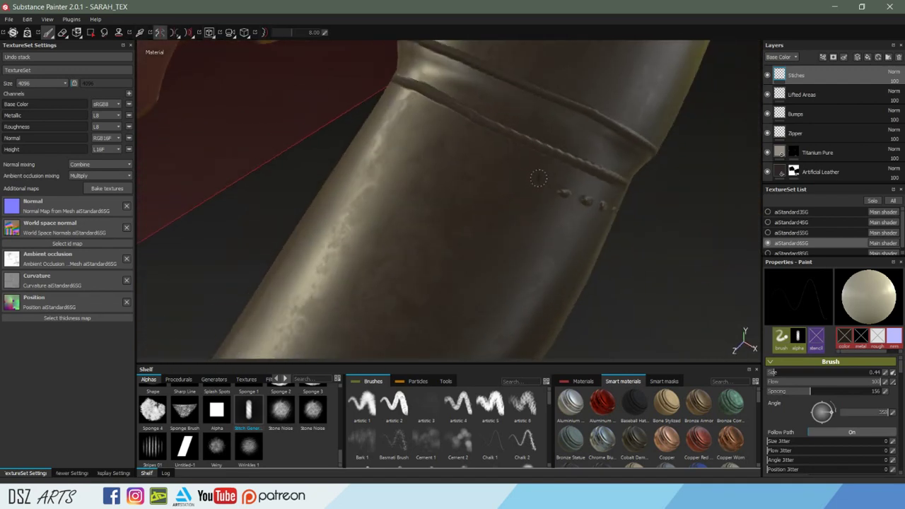
{"action": "left_click", "coordinate": [380, 104], "text": "shift"}
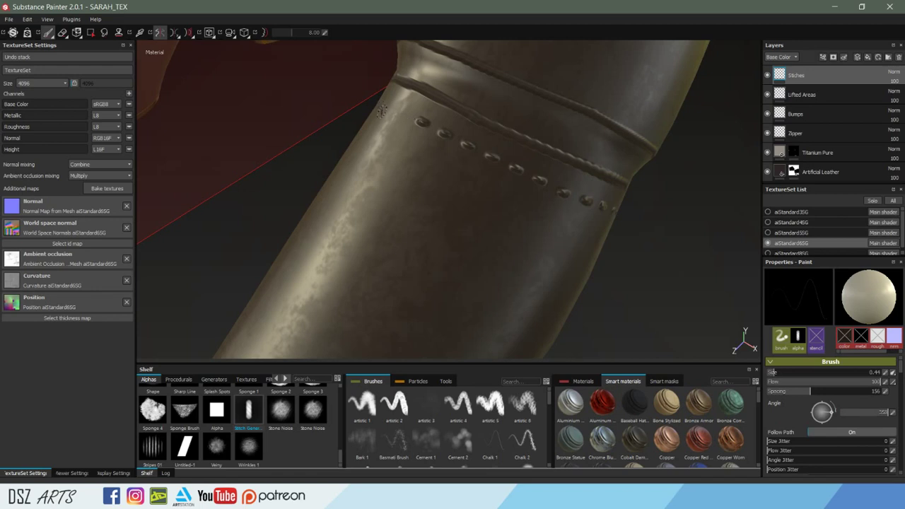
Extend the straight stitch rows further around the leg along the seam.
{"action": "mouse_move", "coordinate": [418, 141]}
{"action": "left_mouse_down", "text": "alt"}
{"action": "mouse_move", "coordinate": [541, 166]}
{"action": "mouse_move", "coordinate": [531, 181]}
{"action": "mouse_move", "coordinate": [555, 115]}
{"action": "left_mouse_up", "text": "alt"}
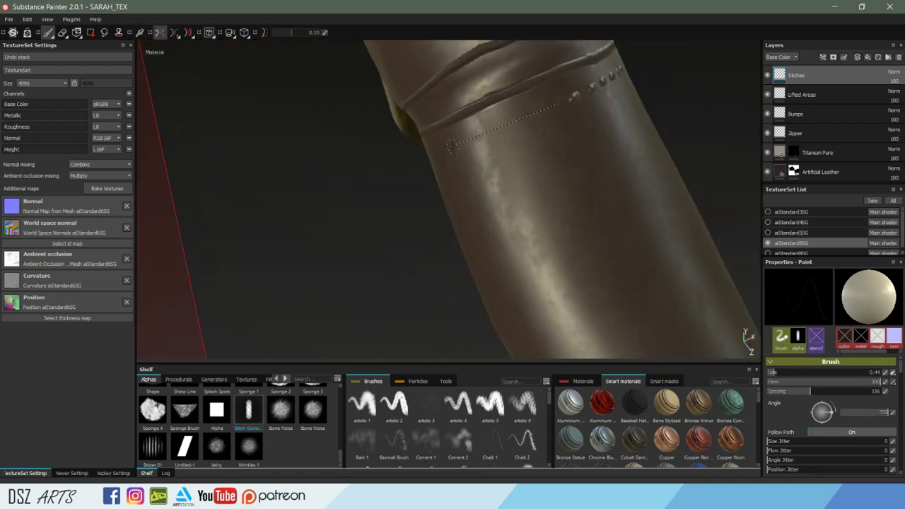
{"action": "left_click", "coordinate": [446, 149], "text": "shift"}
{"action": "mouse_move", "coordinate": [414, 198]}
{"action": "left_mouse_down", "text": "alt"}
{"action": "mouse_move", "coordinate": [561, 145]}
{"action": "mouse_move", "coordinate": [403, 242]}
{"action": "mouse_move", "coordinate": [485, 150]}
{"action": "left_mouse_up", "text": "alt"}
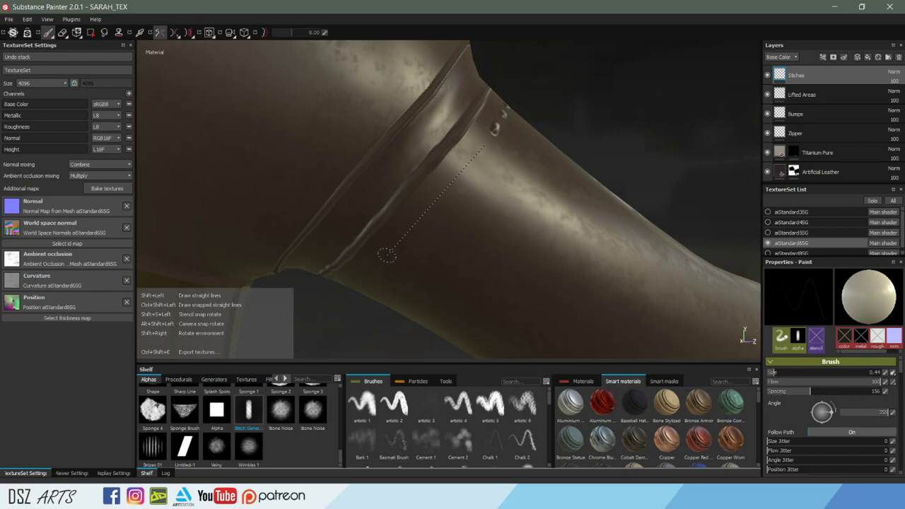
{"action": "left_click", "coordinate": [386, 255], "text": "shift"}
{"action": "mouse_move", "coordinate": [414, 259]}
{"action": "left_mouse_down", "text": "alt"}
{"action": "mouse_move", "coordinate": [455, 197]}
{"action": "mouse_move", "coordinate": [488, 59]}
{"action": "left_mouse_up", "text": "alt"}
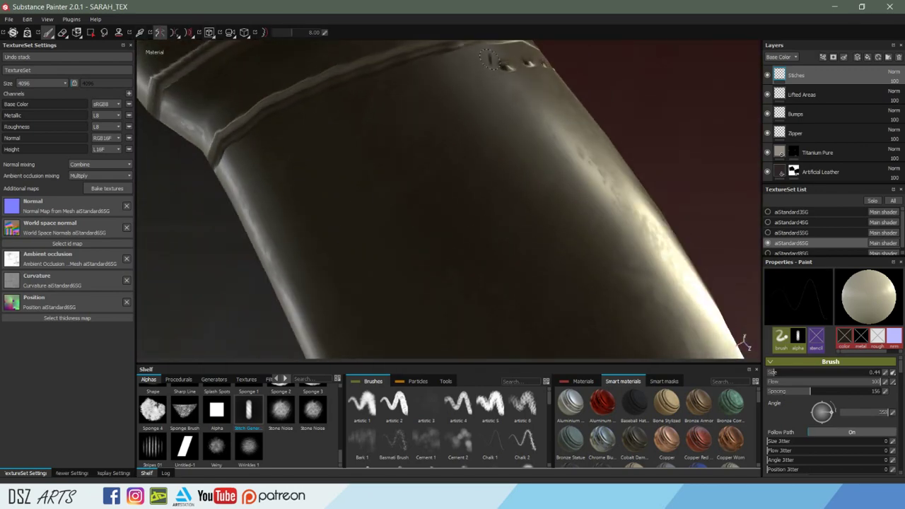
{"action": "left_click", "coordinate": [349, 118], "text": "shift"}
{"action": "mouse_move", "coordinate": [253, 171]}
{"action": "left_mouse_down", "text": "alt"}
{"action": "mouse_move", "coordinate": [391, 186]}
{"action": "mouse_move", "coordinate": [451, 148]}
{"action": "left_mouse_up", "text": "alt"}
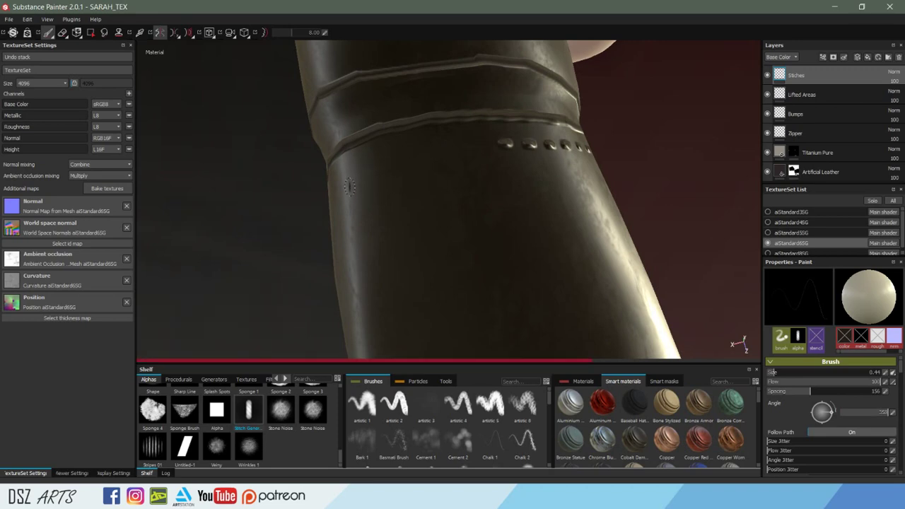
{"action": "mouse_move", "coordinate": [349, 186]}
{"action": "left_mouse_down", "text": "alt"}
{"action": "mouse_move", "coordinate": [501, 189]}
{"action": "mouse_move", "coordinate": [454, 196]}
{"action": "mouse_move", "coordinate": [385, 176]}
{"action": "left_mouse_up", "text": "alt"}
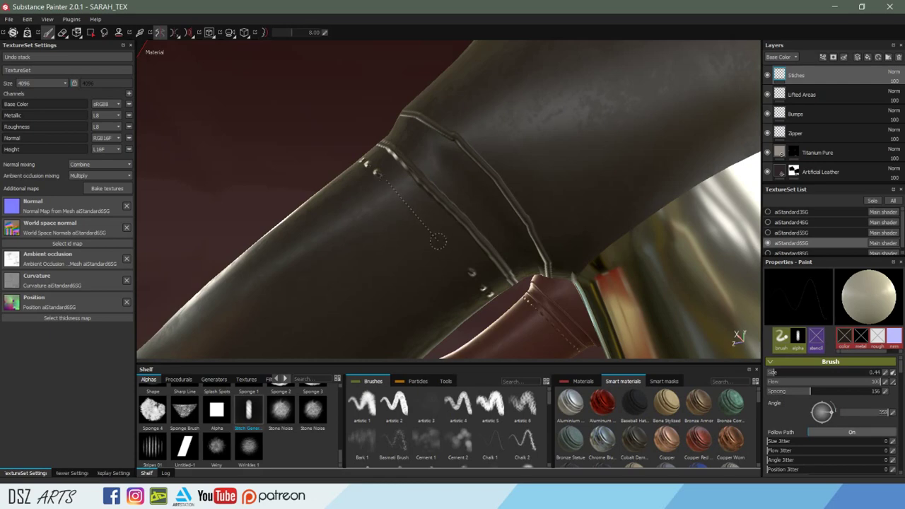
Paint a stitch row down the ankle seam, undo it, and repaint it.
{"action": "left_click", "coordinate": [452, 255], "text": "shift"}
{"action": "left_click_drag", "start_coordinate": [515, 249], "coordinate": [490, 260], "text": "alt"}
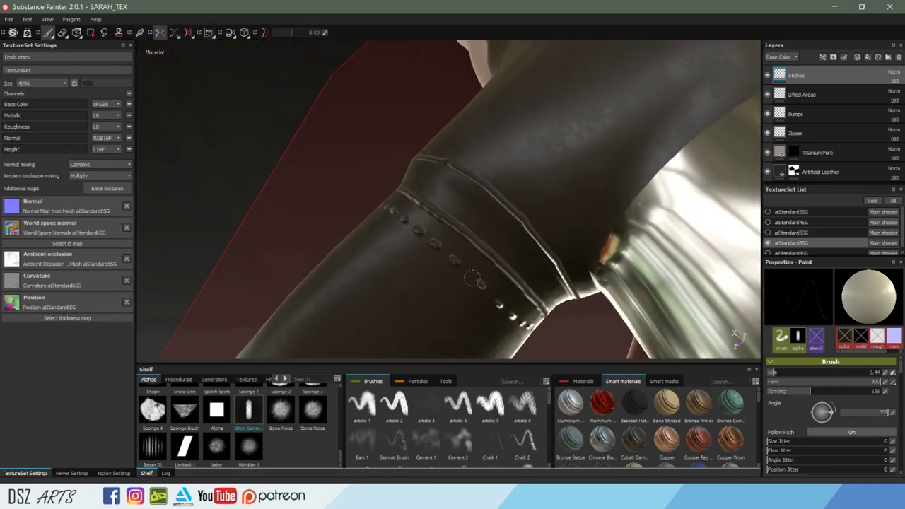
{"action": "key", "text": "ctrl+z"}
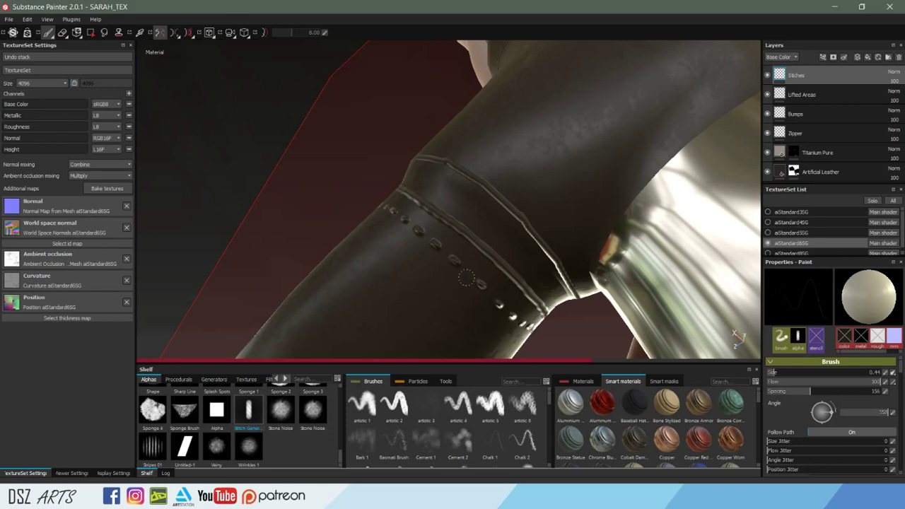
{"action": "mouse_move", "coordinate": [461, 269]}
{"action": "left_mouse_down", "text": "alt"}
{"action": "mouse_move", "coordinate": [485, 283]}
{"action": "mouse_move", "coordinate": [404, 197]}
{"action": "left_mouse_up", "text": "alt"}
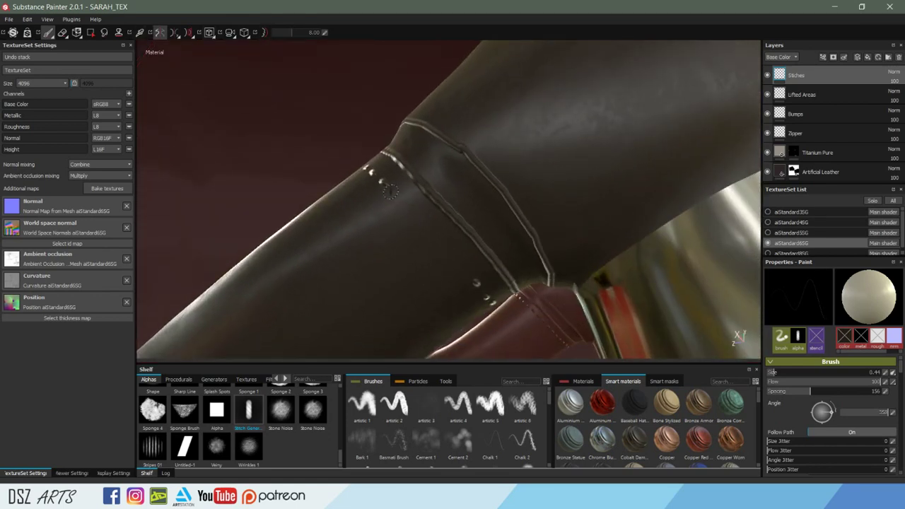
{"action": "left_click", "coordinate": [465, 261], "text": "shift"}
Paint a final stitch row ending near the yellow heel and save the project.
{"action": "mouse_move", "coordinate": [493, 221]}
{"action": "left_mouse_down", "text": "alt"}
{"action": "mouse_move", "coordinate": [445, 191]}
{"action": "mouse_move", "coordinate": [493, 278]}
{"action": "mouse_move", "coordinate": [424, 234]}
{"action": "mouse_move", "coordinate": [384, 228]}
{"action": "mouse_move", "coordinate": [615, 178]}
{"action": "left_mouse_up", "text": "alt"}
{"action": "scroll", "coordinate": [388, 209], "scroll_direction": "up", "scroll_amount": 3}
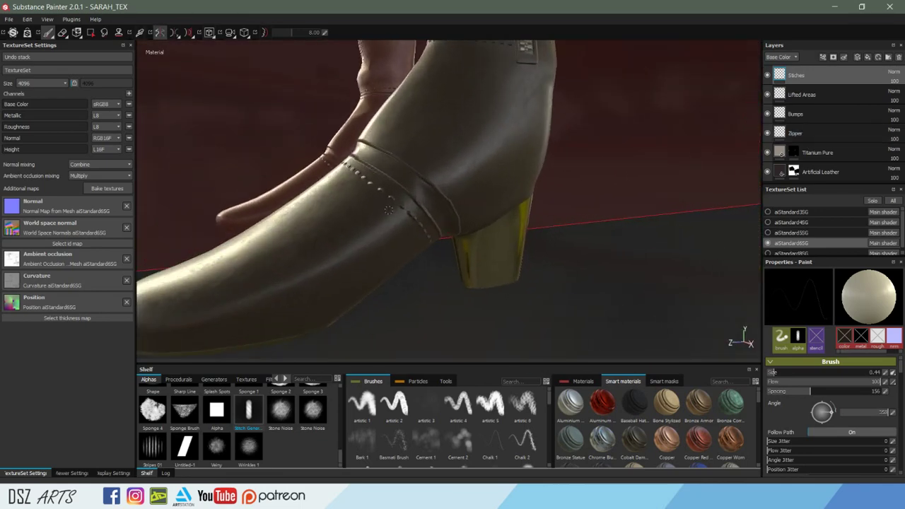
{"action": "left_click_drag", "start_coordinate": [388, 210], "coordinate": [559, 188], "text": "alt"}
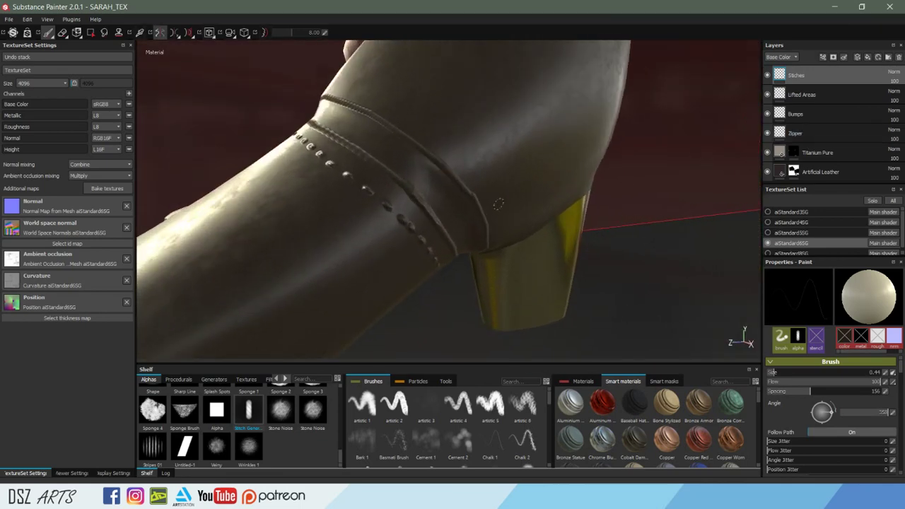
{"action": "mouse_move", "coordinate": [462, 208]}
{"action": "left_mouse_down", "text": "alt"}
{"action": "mouse_move", "coordinate": [370, 155]}
{"action": "mouse_move", "coordinate": [417, 237]}
{"action": "left_mouse_up", "text": "alt"}
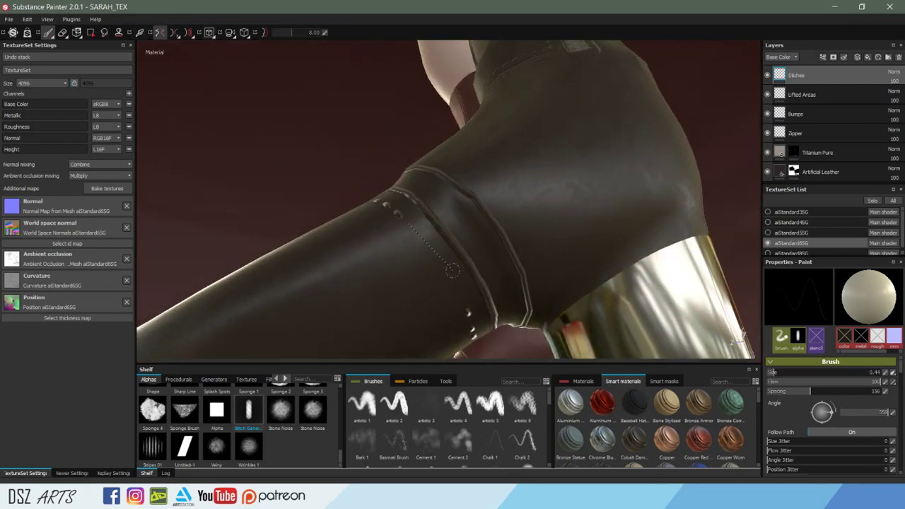
{"action": "left_click", "coordinate": [463, 298], "text": "shift"}
{"action": "mouse_move", "coordinate": [446, 223]}
{"action": "left_mouse_down", "text": "alt"}
{"action": "mouse_move", "coordinate": [545, 269]}
{"action": "mouse_move", "coordinate": [516, 253]}
{"action": "left_mouse_up", "text": "alt"}
{"action": "key", "text": "ctrl+s"}
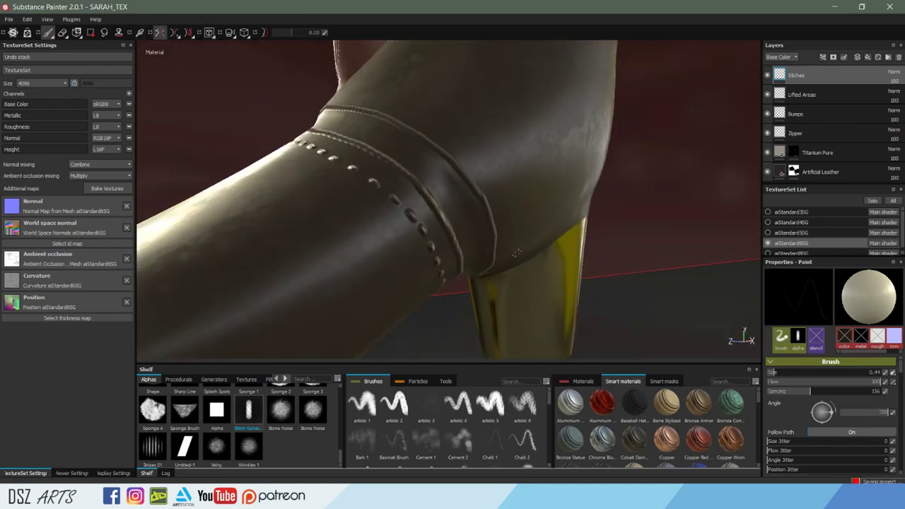
Set the texture set resolution to 2048.
{"action": "left_click", "coordinate": [56, 83]}
{"action": "left_click", "coordinate": [33, 117]}
{"action": "key", "text": "Up"}
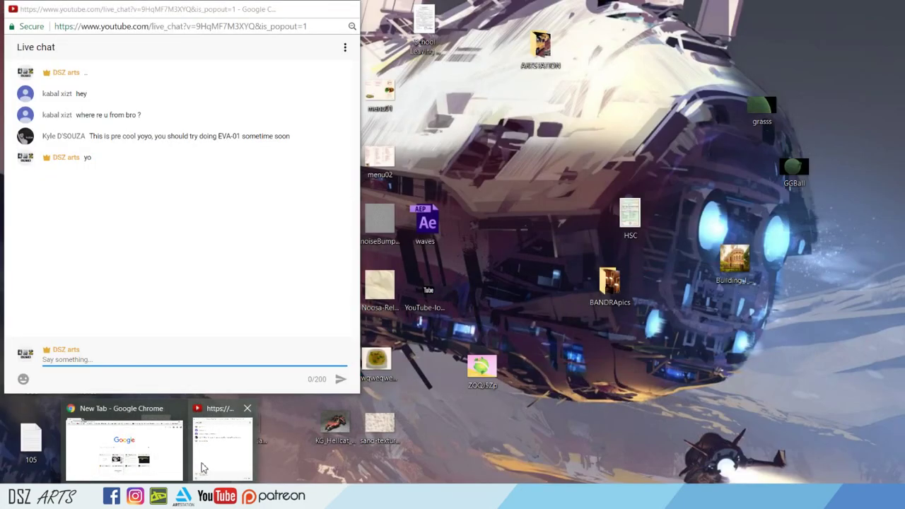
Frame the legs model and orbit around the boots to inspect the stitching.
{"action": "key", "text": "f"}
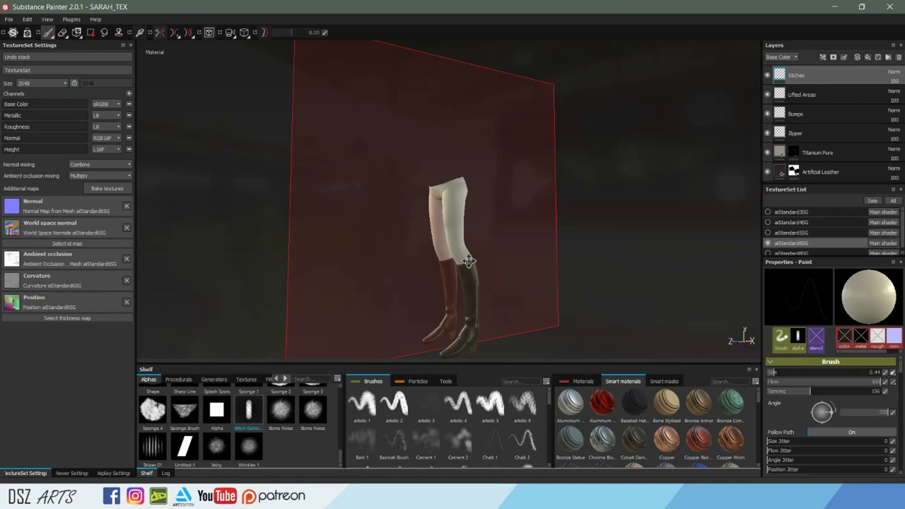
{"action": "right_click_drag", "start_coordinate": [469, 260], "coordinate": [734, 221], "text": "alt"}
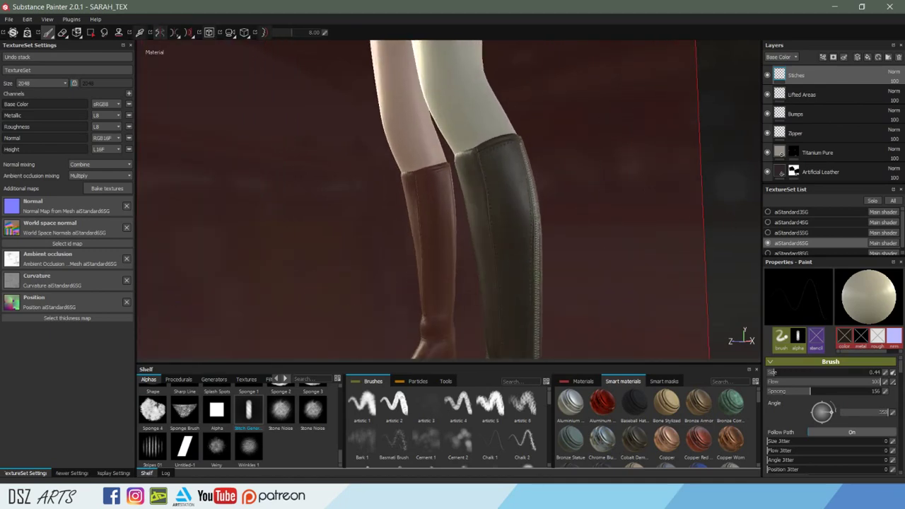
{"action": "mouse_move", "coordinate": [591, 222]}
{"action": "left_mouse_down", "text": "alt"}
{"action": "mouse_move", "coordinate": [672, 235]}
{"action": "mouse_move", "coordinate": [544, 210]}
{"action": "mouse_move", "coordinate": [368, 233]}
{"action": "left_mouse_up", "text": "alt"}
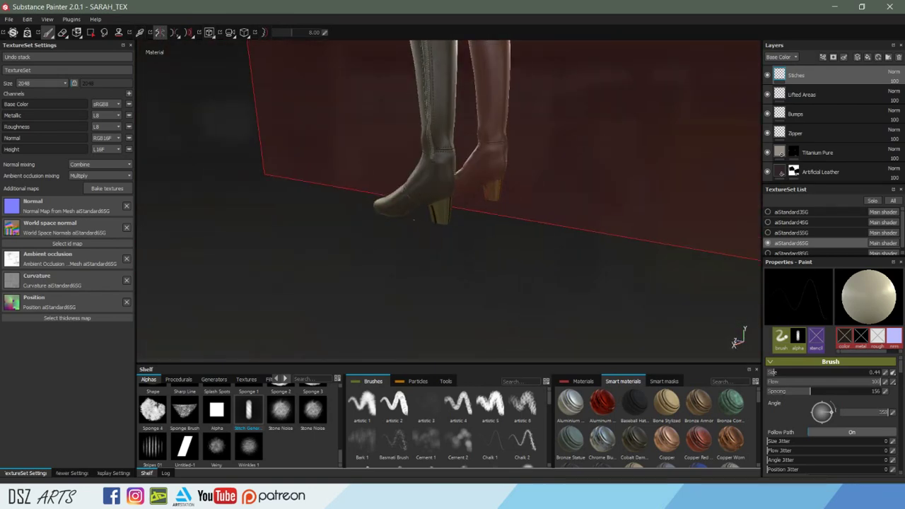
{"action": "mouse_move", "coordinate": [735, 343]}
{"action": "left_mouse_down", "text": "alt"}
{"action": "mouse_move", "coordinate": [618, 224]}
{"action": "mouse_move", "coordinate": [671, 214]}
{"action": "mouse_move", "coordinate": [666, 208]}
{"action": "mouse_move", "coordinate": [643, 224]}
{"action": "mouse_move", "coordinate": [596, 194]}
{"action": "mouse_move", "coordinate": [599, 249]}
{"action": "mouse_move", "coordinate": [541, 267]}
{"action": "mouse_move", "coordinate": [557, 219]}
{"action": "mouse_move", "coordinate": [681, 246]}
{"action": "mouse_move", "coordinate": [530, 210]}
{"action": "mouse_move", "coordinate": [574, 168]}
{"action": "mouse_move", "coordinate": [559, 175]}
{"action": "mouse_move", "coordinate": [441, 156]}
{"action": "mouse_move", "coordinate": [511, 156]}
{"action": "left_mouse_up", "text": "alt"}
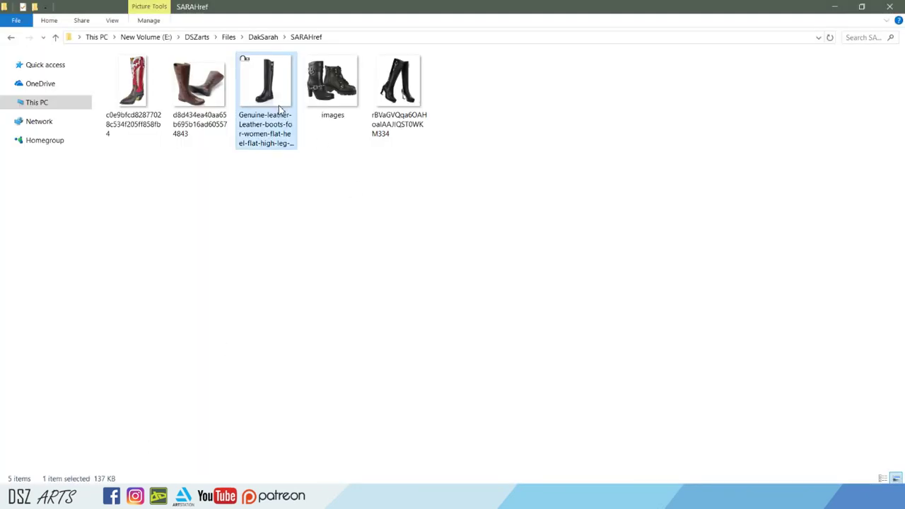
Open the genuine leather boot reference photo, then move on to the brown boots photo.
{"action": "double_click", "coordinate": [296, 134]}
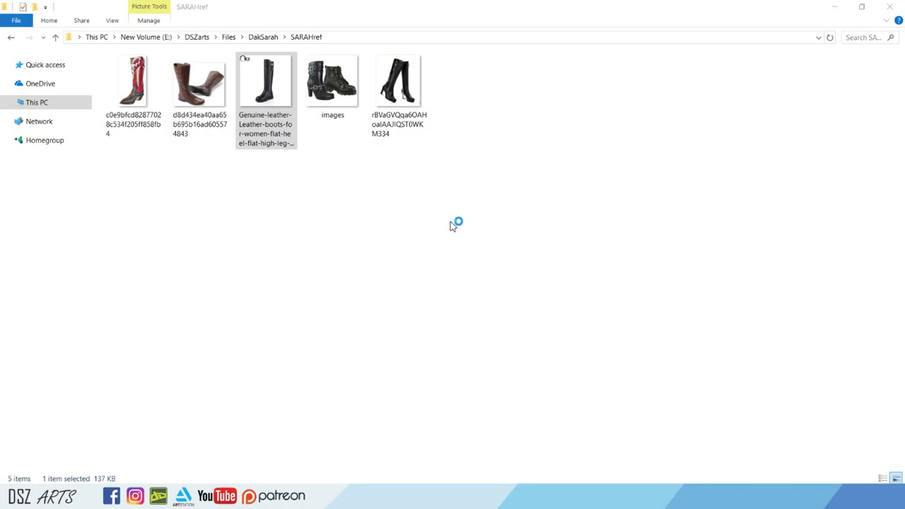
{"action": "scroll", "coordinate": [497, 175], "scroll_direction": "up", "scroll_amount": 2}
{"action": "scroll", "coordinate": [497, 176], "scroll_direction": "up", "scroll_amount": 2}
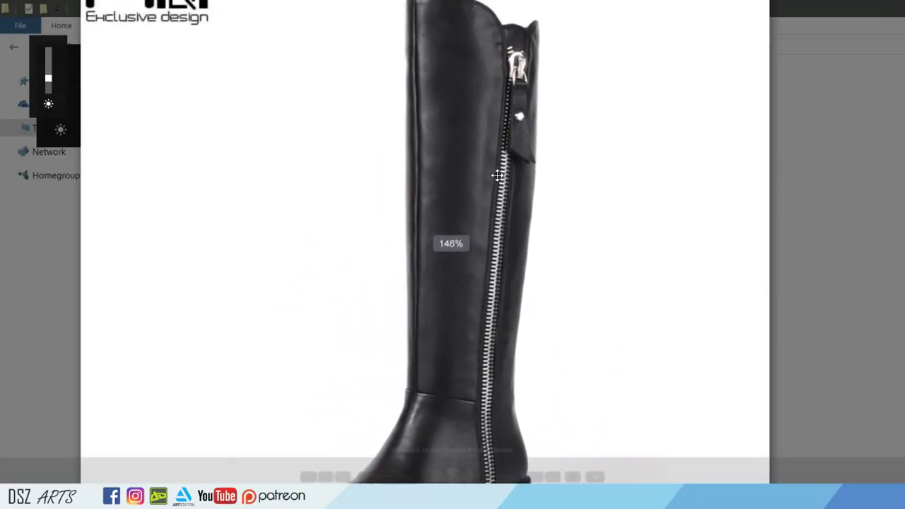
{"action": "left_click_drag", "start_coordinate": [511, 157], "coordinate": [505, 120]}
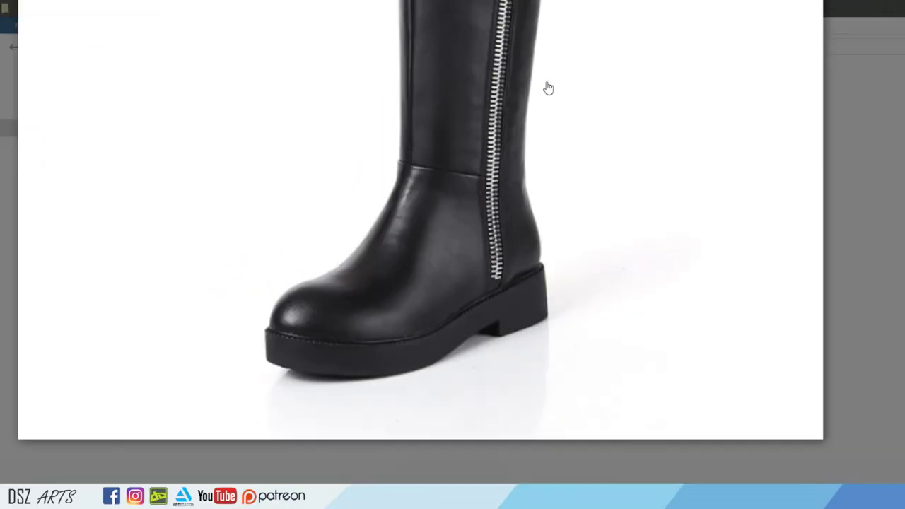
{"action": "key", "text": "Right"}
{"action": "scroll", "coordinate": [413, 207], "scroll_direction": "up", "scroll_amount": 2}
{"action": "scroll", "coordinate": [413, 207], "scroll_direction": "up", "scroll_amount": 1}
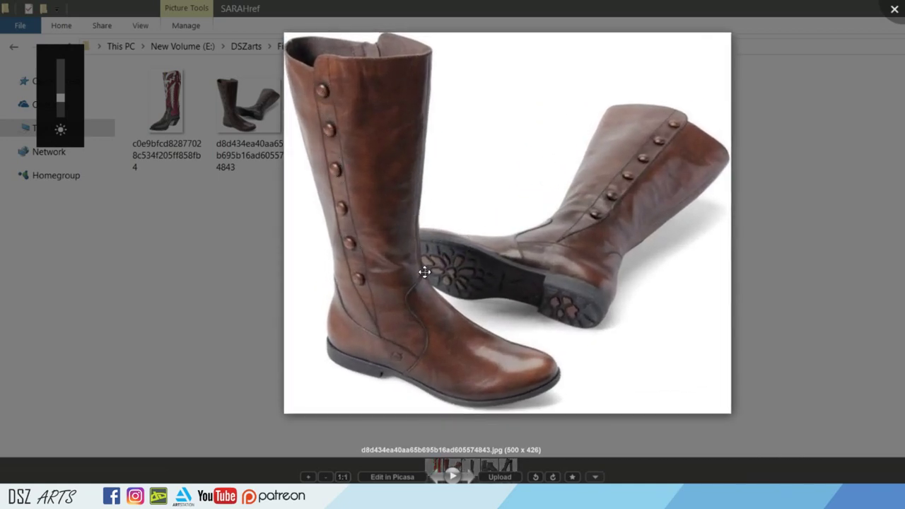
Browse the red cowboy boot and images.jpg photos, close the viewer, and return to Substance Painter.
{"action": "key", "text": "Right"}
{"action": "key", "text": "Left"}
{"action": "key", "text": "Left"}
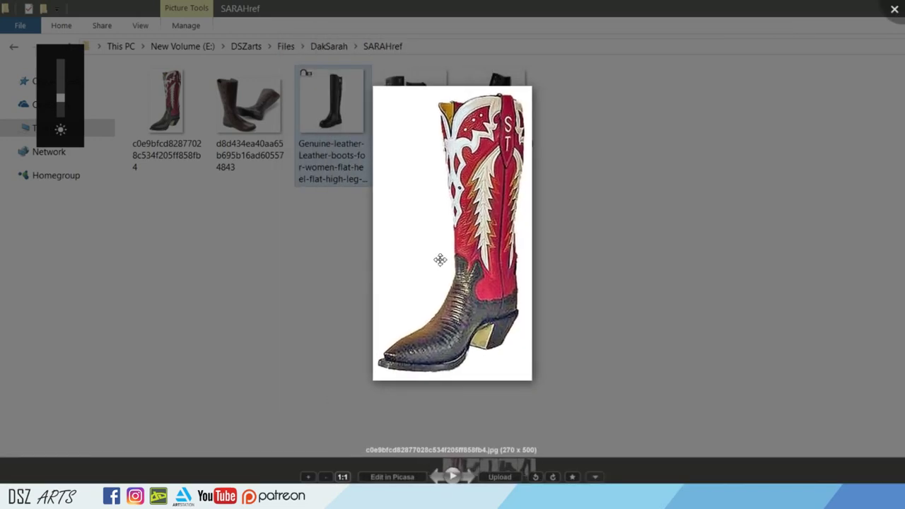
{"action": "scroll", "coordinate": [445, 254], "scroll_direction": "up", "scroll_amount": 3}
{"action": "key", "text": "Right"}
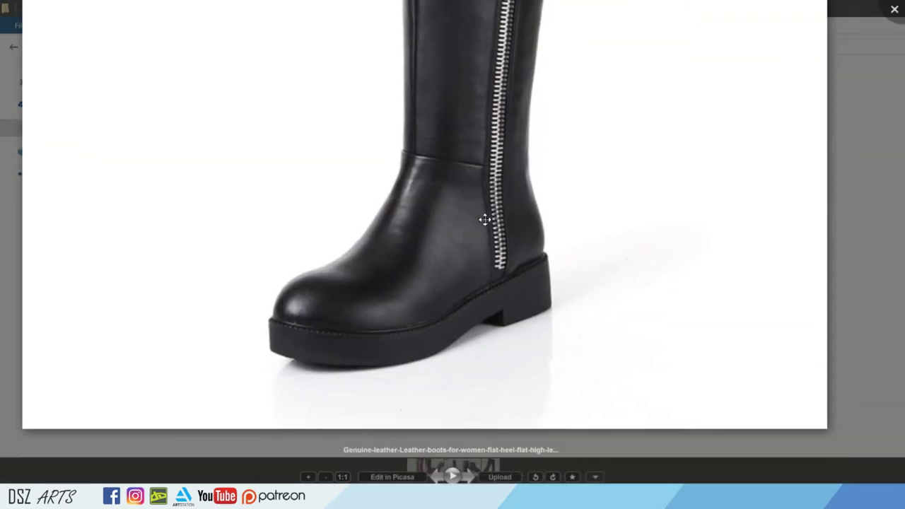
{"action": "key", "text": "Right"}
{"action": "scroll", "coordinate": [434, 229], "scroll_direction": "up", "scroll_amount": 2}
{"action": "scroll", "coordinate": [434, 229], "scroll_direction": "up", "scroll_amount": 2}
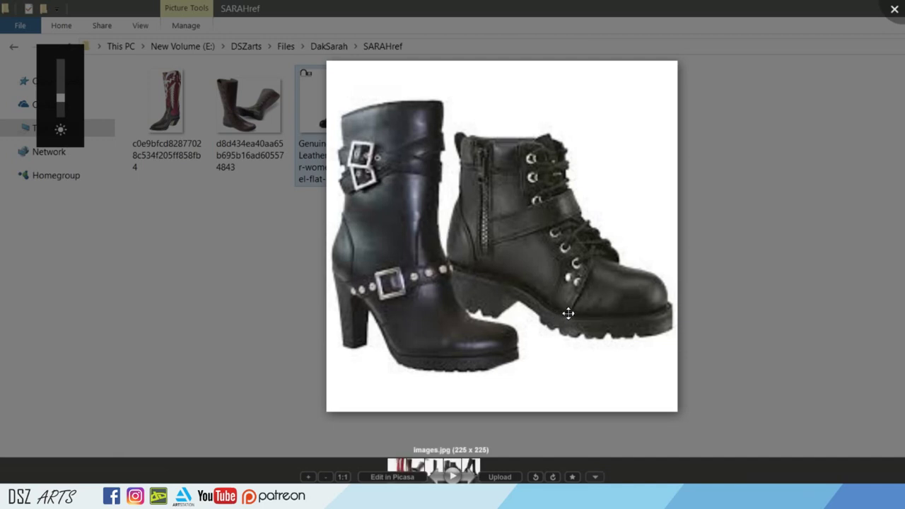
{"action": "left_click", "coordinate": [896, 10]}
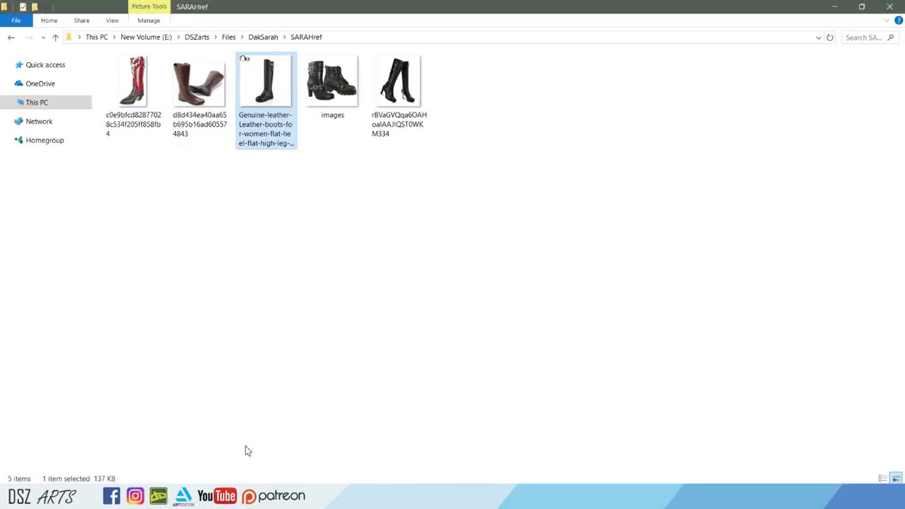
{"action": "key", "text": "alt+Tab"}
Close in on the heel panel and paint stitches along its edge.
{"action": "left_click_drag", "start_coordinate": [592, 250], "coordinate": [565, 238], "text": "alt"}
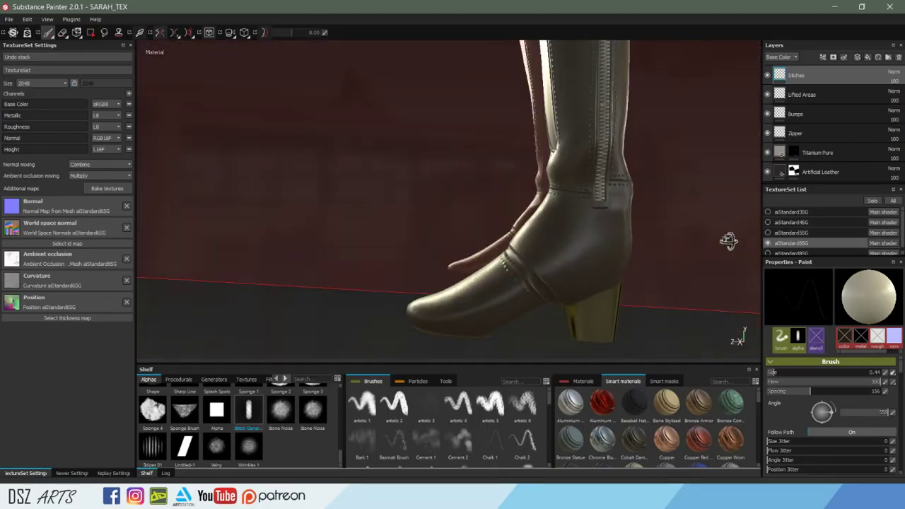
{"action": "mouse_move", "coordinate": [516, 297]}
{"action": "left_mouse_down", "text": "alt"}
{"action": "mouse_move", "coordinate": [460, 258]}
{"action": "mouse_move", "coordinate": [476, 278]}
{"action": "mouse_move", "coordinate": [586, 261]}
{"action": "left_mouse_up", "text": "alt"}
{"action": "right_click_drag", "start_coordinate": [587, 261], "coordinate": [610, 222], "text": "alt"}
{"action": "mouse_move", "coordinate": [610, 222]}
{"action": "left_mouse_down", "text": "alt"}
{"action": "mouse_move", "coordinate": [469, 242]}
{"action": "mouse_move", "coordinate": [629, 257]}
{"action": "mouse_move", "coordinate": [524, 344]}
{"action": "mouse_move", "coordinate": [473, 210]}
{"action": "mouse_move", "coordinate": [551, 173]}
{"action": "mouse_move", "coordinate": [661, 164]}
{"action": "left_mouse_up", "text": "alt"}
{"action": "right_click_drag", "start_coordinate": [661, 164], "coordinate": [667, 162], "text": "alt"}
{"action": "mouse_move", "coordinate": [668, 162]}
{"action": "left_mouse_down", "text": "alt"}
{"action": "mouse_move", "coordinate": [474, 191]}
{"action": "mouse_move", "coordinate": [504, 189]}
{"action": "left_mouse_up", "text": "alt"}
{"action": "right_click_drag", "start_coordinate": [504, 188], "coordinate": [485, 208], "text": "alt"}
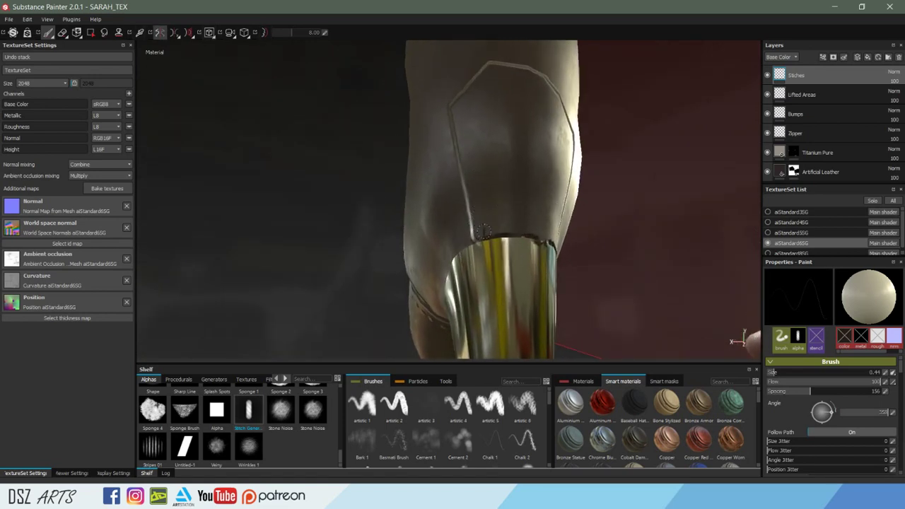
{"action": "left_click", "coordinate": [462, 115], "text": "shift"}
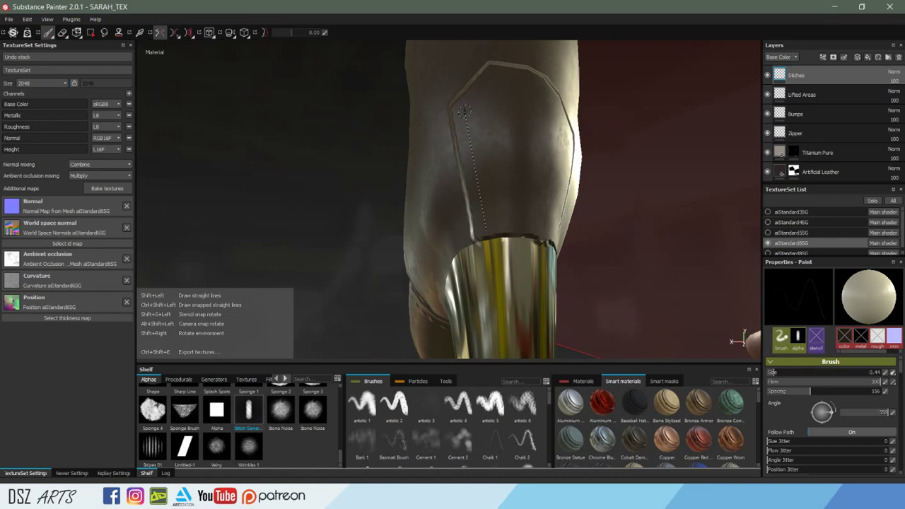
Stitch along the heel panel's top edge and down its side.
{"action": "mouse_move", "coordinate": [556, 94]}
{"action": "left_mouse_down", "text": "alt"}
{"action": "mouse_move", "coordinate": [584, 111]}
{"action": "mouse_move", "coordinate": [529, 121]}
{"action": "mouse_move", "coordinate": [504, 76]}
{"action": "left_mouse_up", "text": "alt"}
{"action": "left_click", "coordinate": [498, 67]}
{"action": "left_click", "coordinate": [543, 61], "text": "shift"}
{"action": "left_click", "coordinate": [593, 106], "text": "shift"}
{"action": "left_click", "coordinate": [576, 228], "text": "shift"}
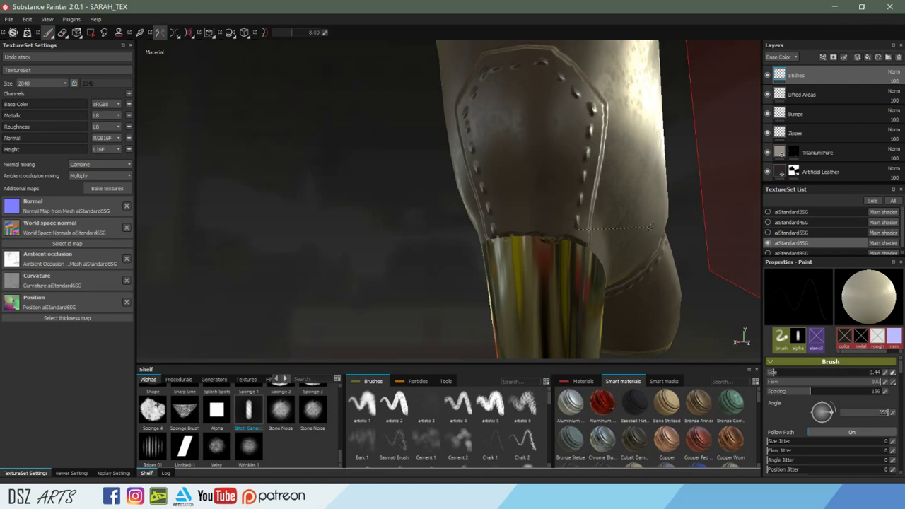
Stitch the heel panel's top-right and right edges, then view the heel and second boot.
{"action": "left_click_drag", "start_coordinate": [649, 212], "coordinate": [480, 207], "text": "alt"}
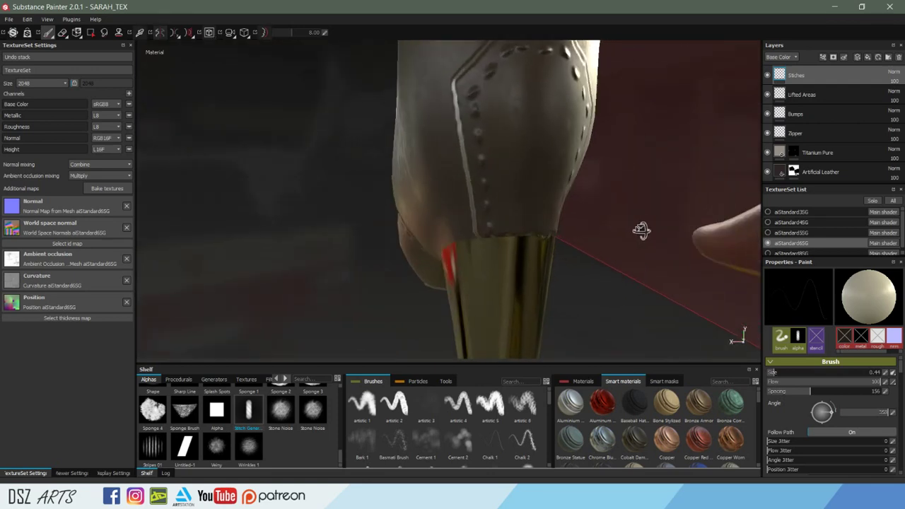
{"action": "left_click_drag", "start_coordinate": [480, 207], "coordinate": [520, 136], "text": "alt"}
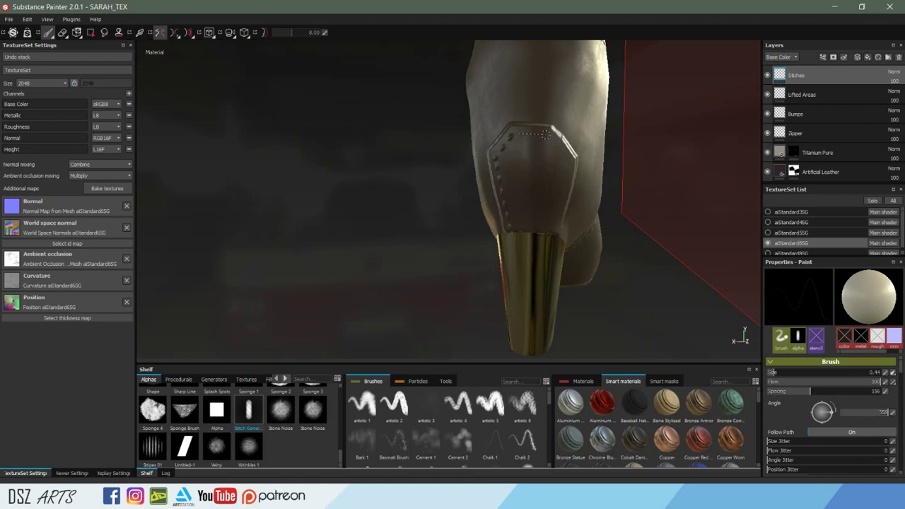
{"action": "left_click", "coordinate": [578, 166], "text": "shift"}
{"action": "left_click", "coordinate": [552, 209], "text": "shift"}
{"action": "left_click_drag", "start_coordinate": [529, 201], "coordinate": [600, 184], "text": "alt"}
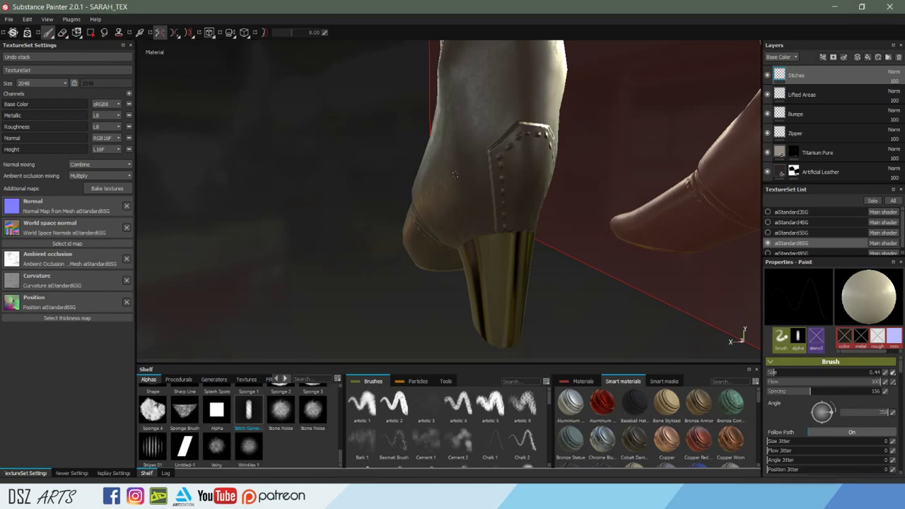
{"action": "mouse_move", "coordinate": [499, 170]}
{"action": "left_mouse_down", "text": "alt"}
{"action": "mouse_move", "coordinate": [456, 162]}
{"action": "mouse_move", "coordinate": [580, 172]}
{"action": "mouse_move", "coordinate": [585, 142]}
{"action": "mouse_move", "coordinate": [575, 157]}
{"action": "mouse_move", "coordinate": [428, 178]}
{"action": "left_mouse_up", "text": "alt"}
{"action": "right_click_drag", "start_coordinate": [428, 178], "coordinate": [597, 177], "text": "alt"}
{"action": "mouse_move", "coordinate": [598, 176]}
{"action": "left_mouse_down", "text": "alt"}
{"action": "mouse_move", "coordinate": [552, 134]}
{"action": "mouse_move", "coordinate": [523, 135]}
{"action": "left_mouse_up", "text": "alt"}
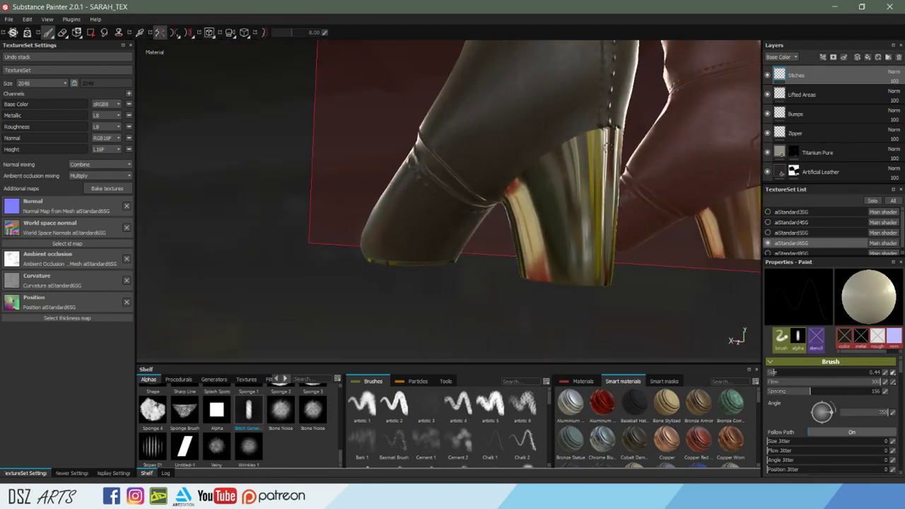
Add a new layer named Bump_Heel above Titanium Pure and save the project.
{"action": "left_click", "coordinate": [835, 151]}
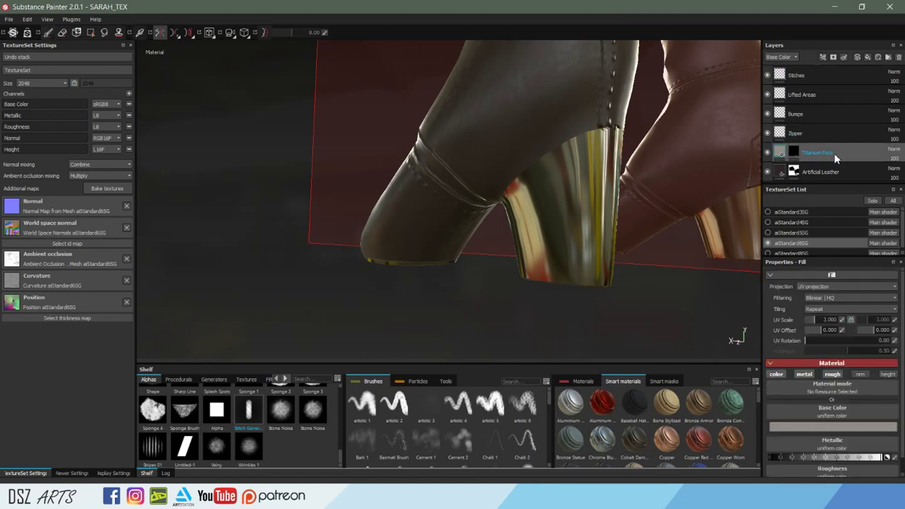
{"action": "left_click", "coordinate": [857, 57]}
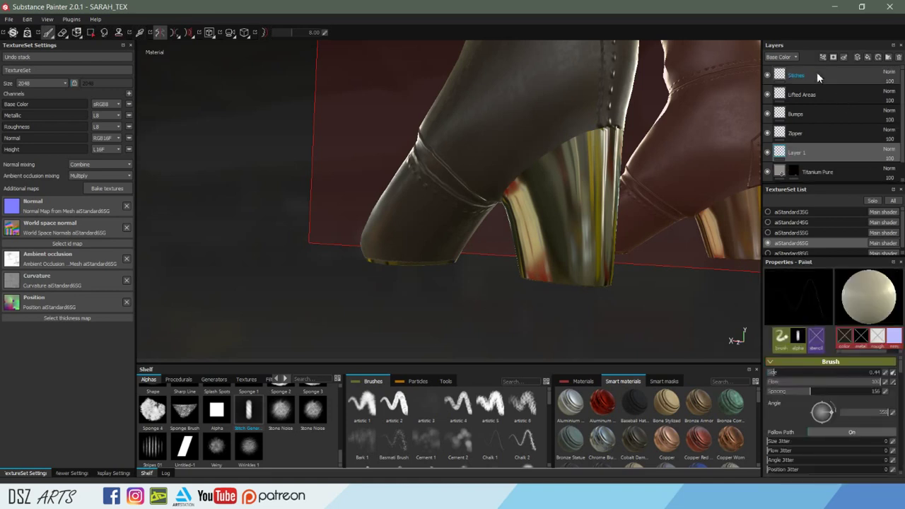
{"action": "double_click", "coordinate": [804, 154]}
{"action": "type", "text": "Bump He"}
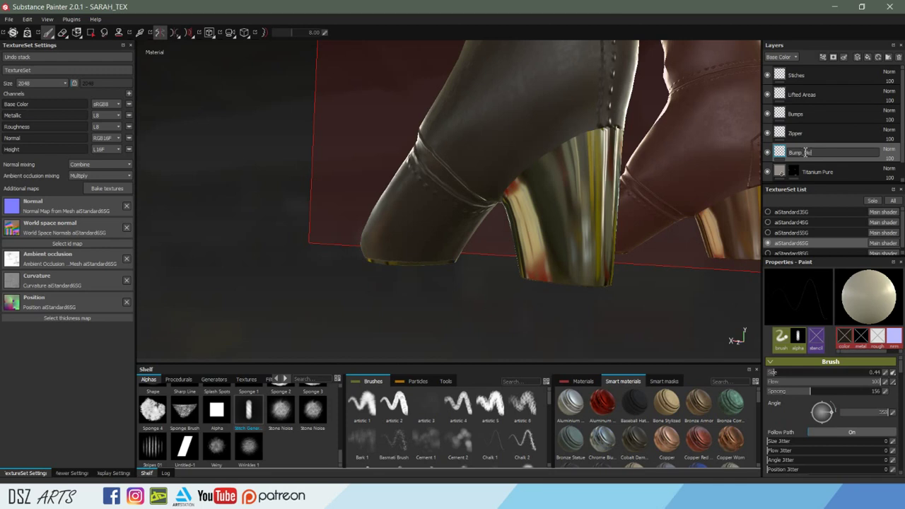
{"action": "key", "text": "Return"}
{"action": "key", "text": "ctrl+s"}
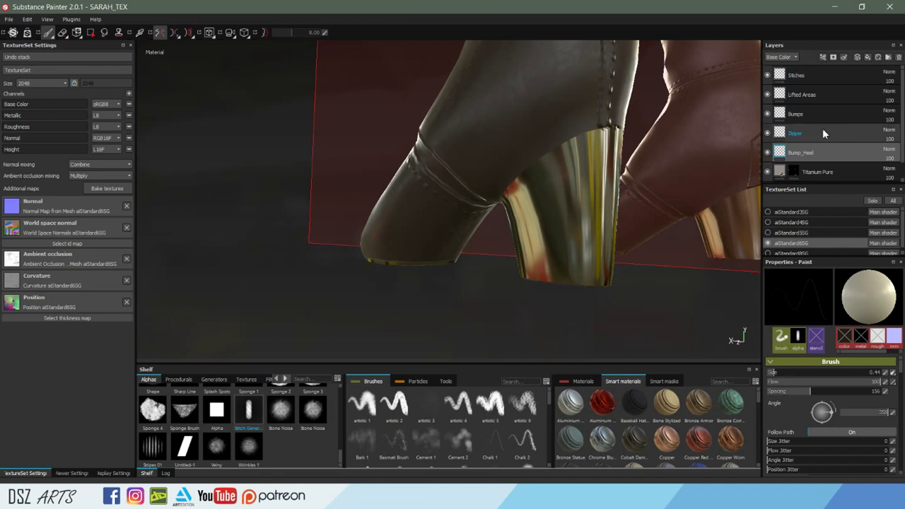
Try polygon fill, return to brush painting, and add a mask to Bump_Heel.
{"action": "key", "text": "4"}
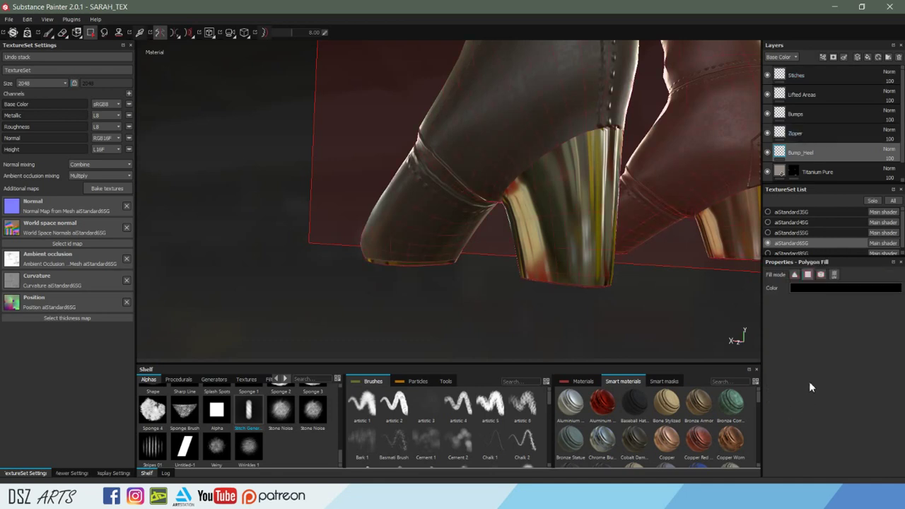
{"action": "key", "text": "1"}
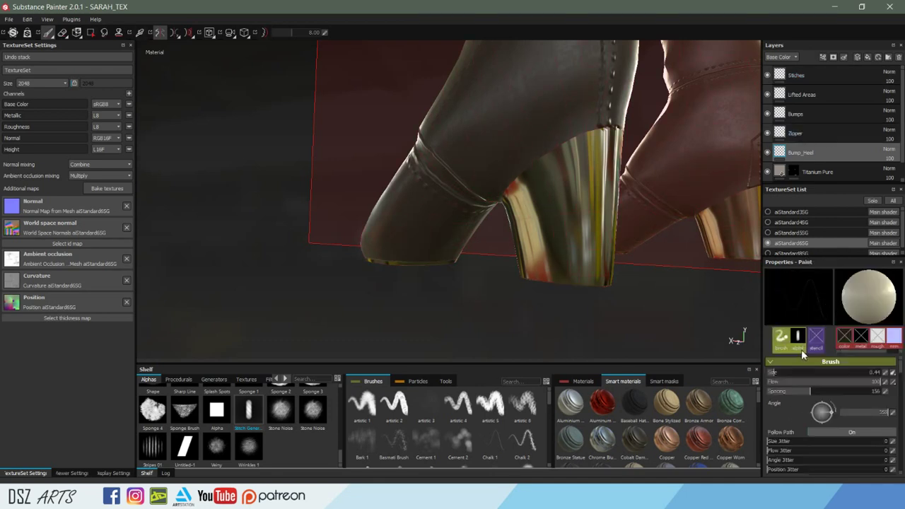
{"action": "right_click", "coordinate": [798, 151]}
{"action": "left_click", "coordinate": [804, 164]}
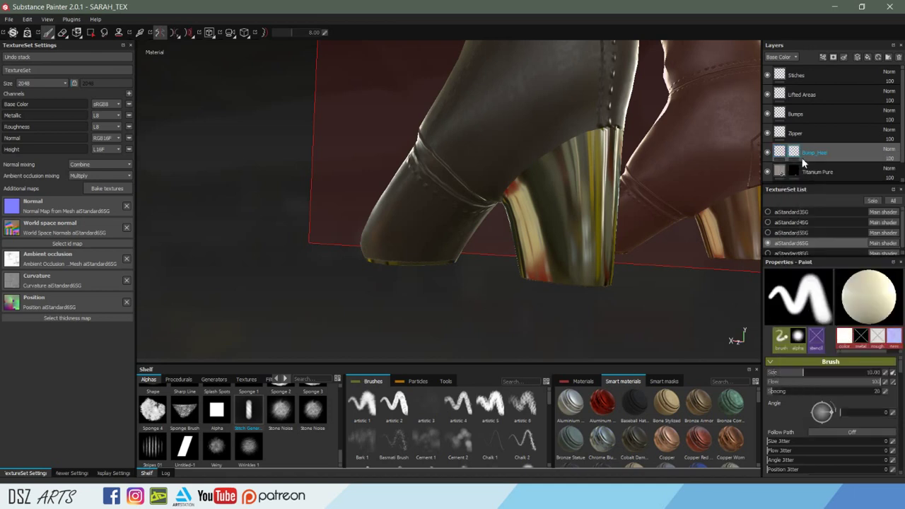
Add a fill layer above Bump_Heel, turning both boots pale off-white.
{"action": "scroll", "coordinate": [803, 381], "scroll_direction": "down", "scroll_amount": 3}
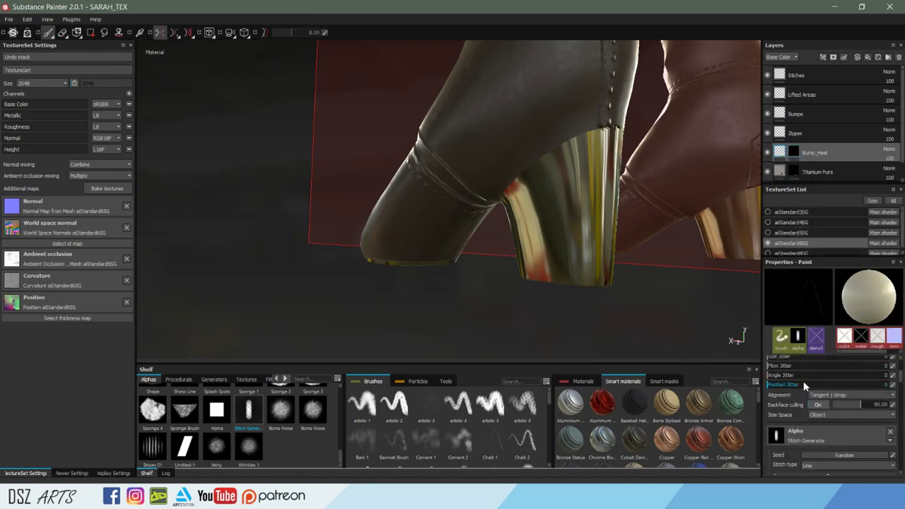
{"action": "scroll", "coordinate": [805, 417], "scroll_direction": "down", "scroll_amount": 3}
{"action": "scroll", "coordinate": [813, 417], "scroll_direction": "down", "scroll_amount": 3}
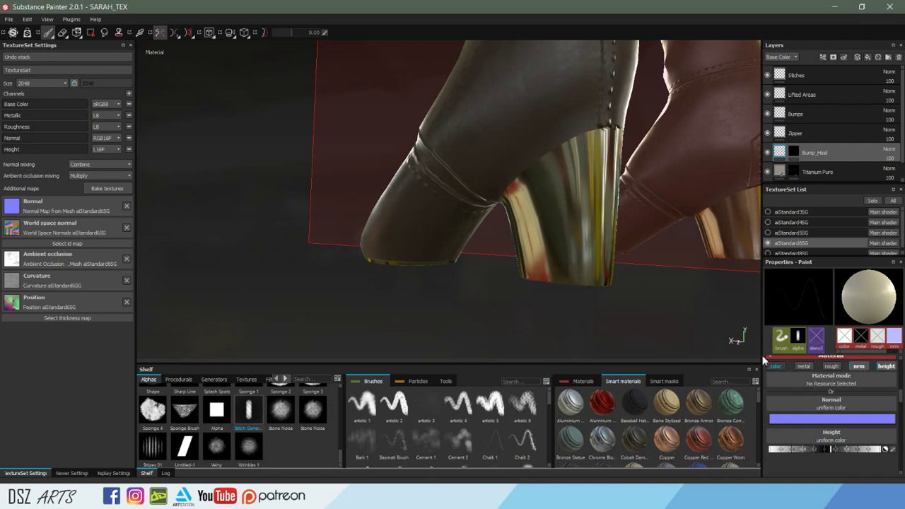
{"action": "scroll", "coordinate": [820, 396], "scroll_direction": "up", "scroll_amount": 2}
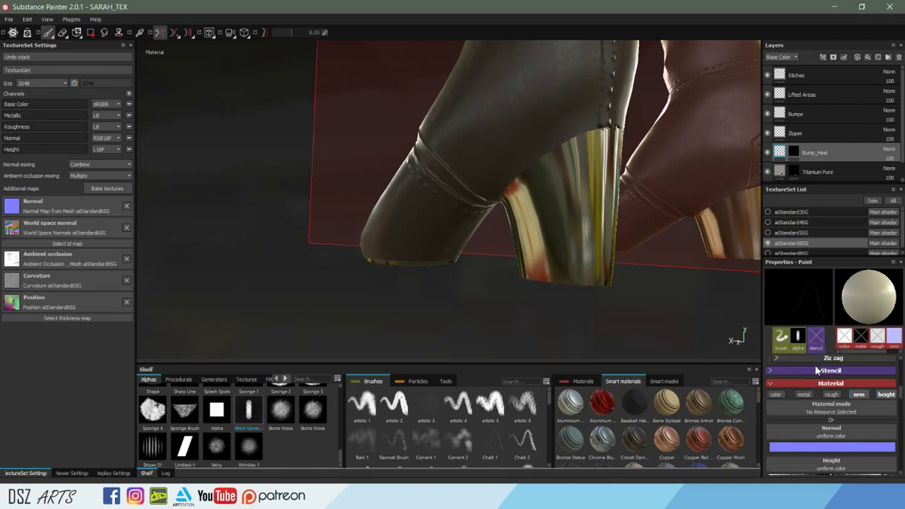
{"action": "scroll", "coordinate": [820, 395], "scroll_direction": "up", "scroll_amount": 3}
{"action": "double_click", "coordinate": [814, 153]}
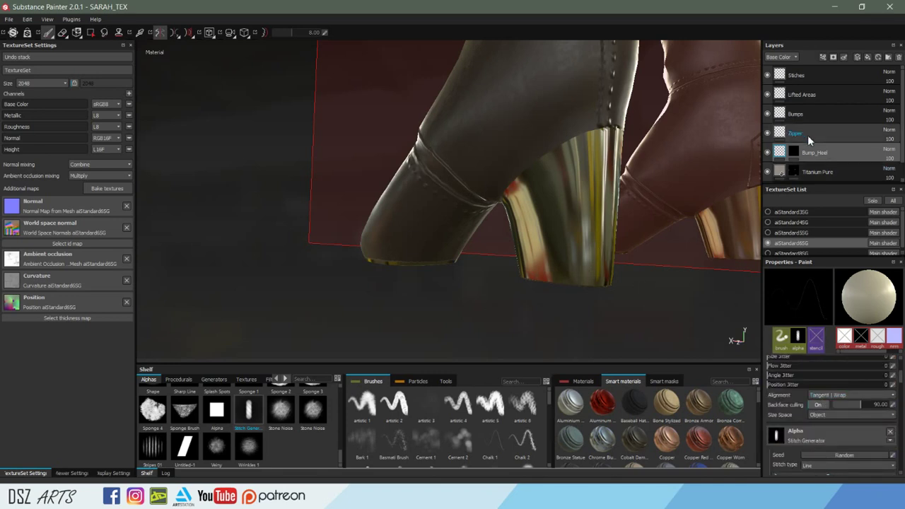
{"action": "left_click", "coordinate": [809, 151]}
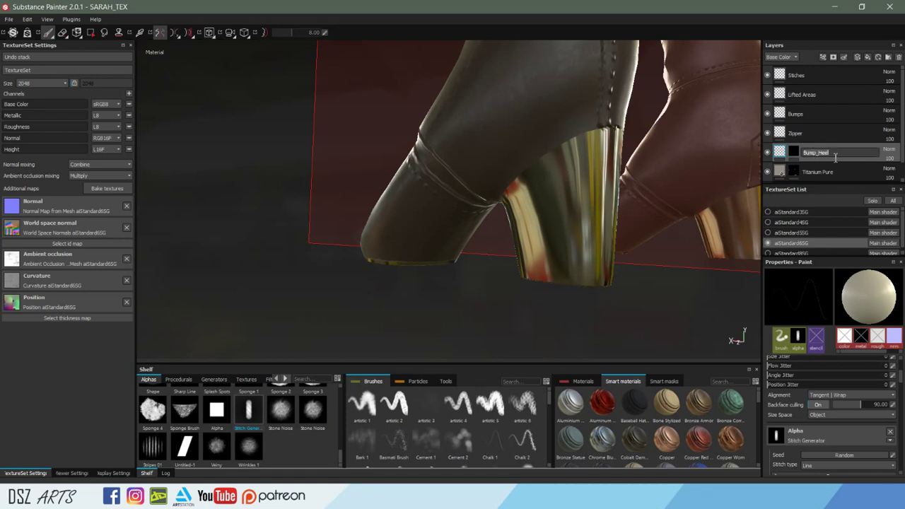
{"action": "left_click", "coordinate": [864, 58]}
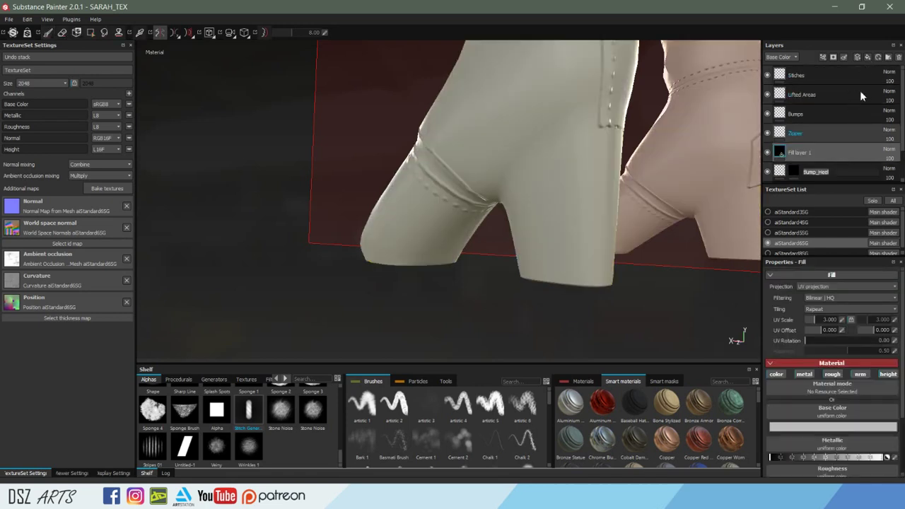
Replace the old Bump_Heel paint layer by renaming Fill layer 1 to Bump_Heel.
{"action": "left_click", "coordinate": [797, 171]}
{"action": "left_click", "coordinate": [795, 153]}
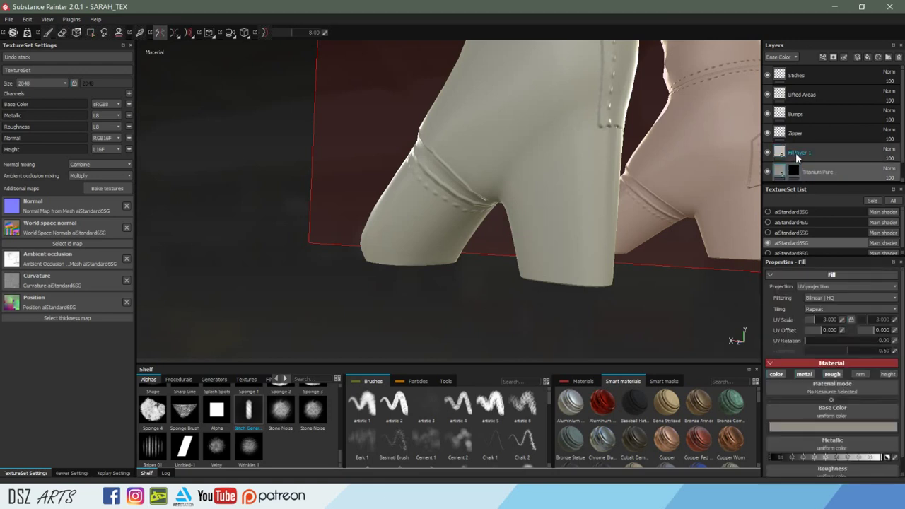
{"action": "double_click", "coordinate": [795, 152]}
{"action": "type", "text": "Bump_Heel"}
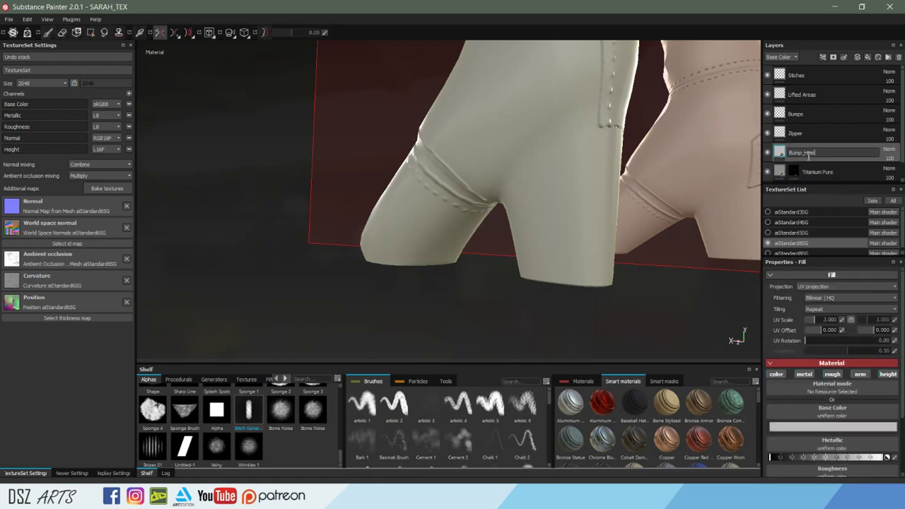
{"action": "key", "text": "Return"}
{"action": "mouse_move", "coordinate": [619, 178]}
{"action": "left_mouse_down", "text": "alt"}
{"action": "mouse_move", "coordinate": [720, 188]}
{"action": "mouse_move", "coordinate": [638, 178]}
{"action": "mouse_move", "coordinate": [785, 225]}
{"action": "left_mouse_up", "text": "alt"}
{"action": "scroll", "coordinate": [806, 310], "scroll_direction": "down", "scroll_amount": 2}
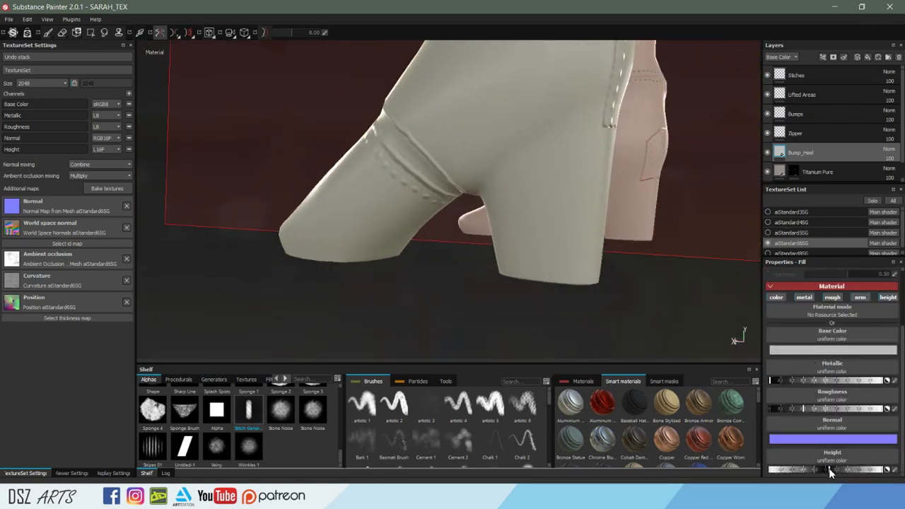
{"action": "right_click", "coordinate": [808, 154]}
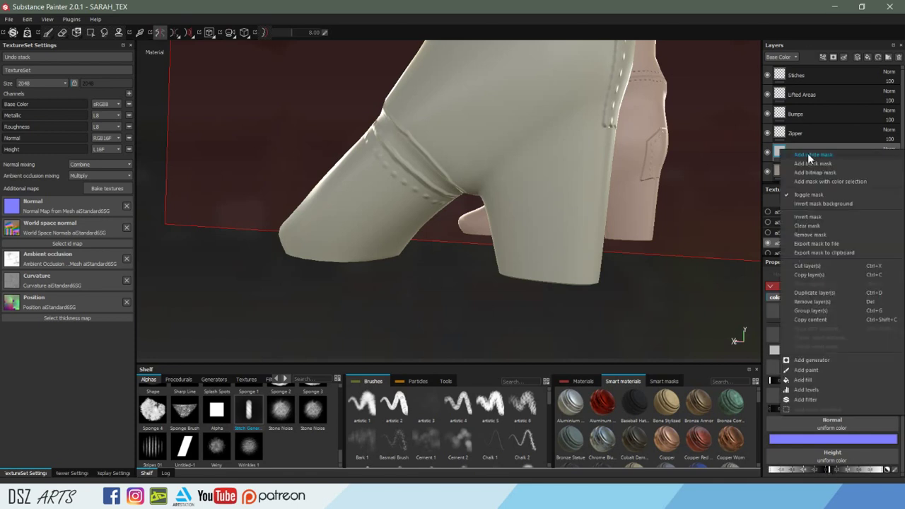
Give Bump_Heel a black mask and turn off its metallic and roughness channels.
{"action": "left_click", "coordinate": [812, 164]}
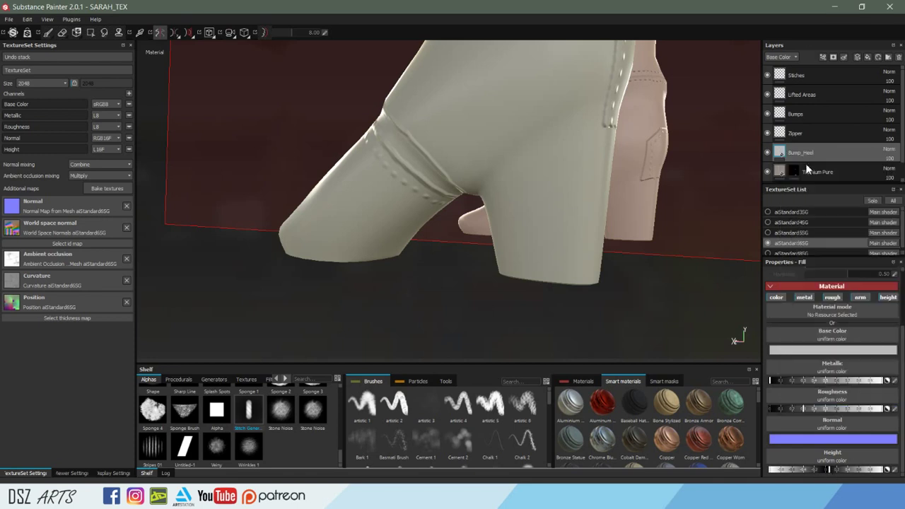
{"action": "left_click", "coordinate": [792, 155]}
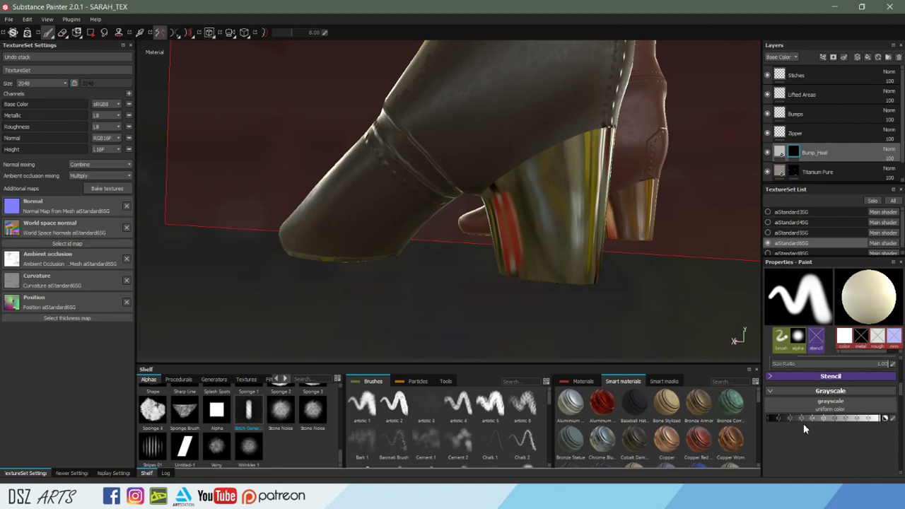
{"action": "left_click", "coordinate": [779, 152]}
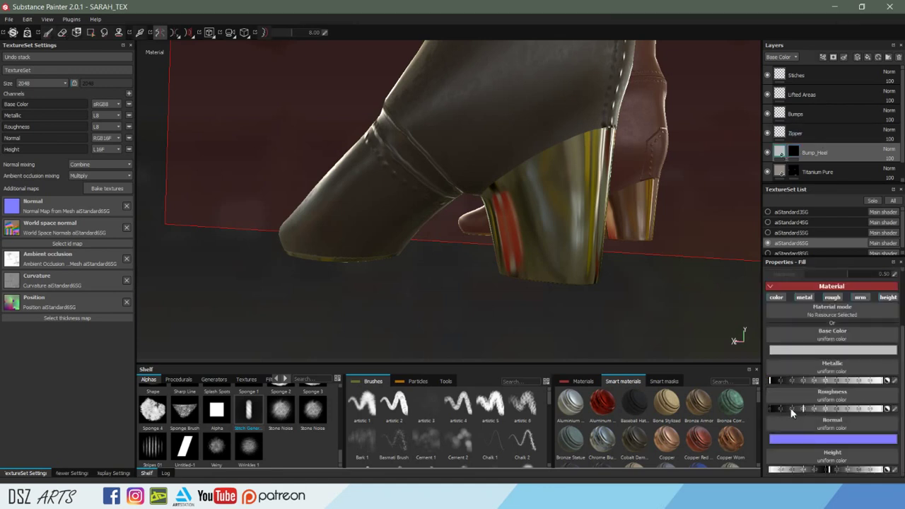
{"action": "scroll", "coordinate": [790, 413], "scroll_direction": "up", "scroll_amount": 2}
{"action": "left_click", "coordinate": [803, 354]}
{"action": "left_click", "coordinate": [828, 353]}
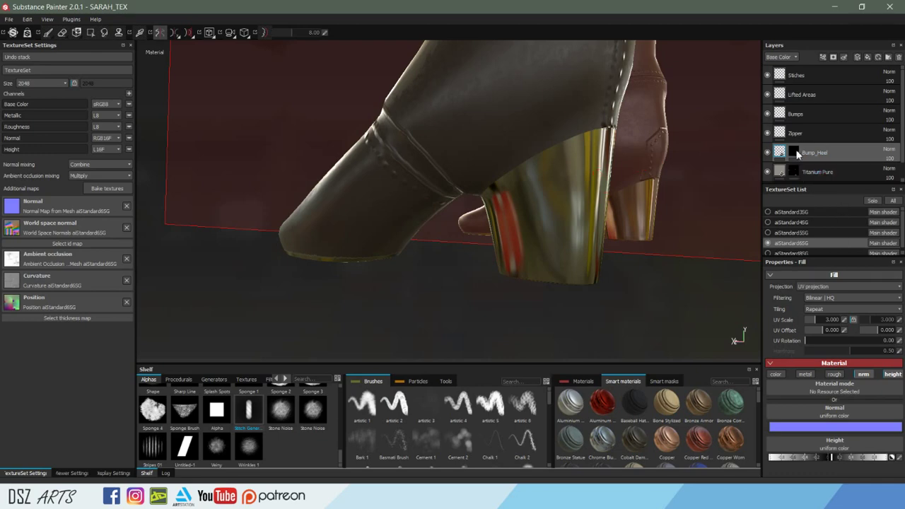
Paint a trial buckle bump on the left metal heel with a smaller brush, then undo it.
{"action": "left_click", "coordinate": [793, 152]}
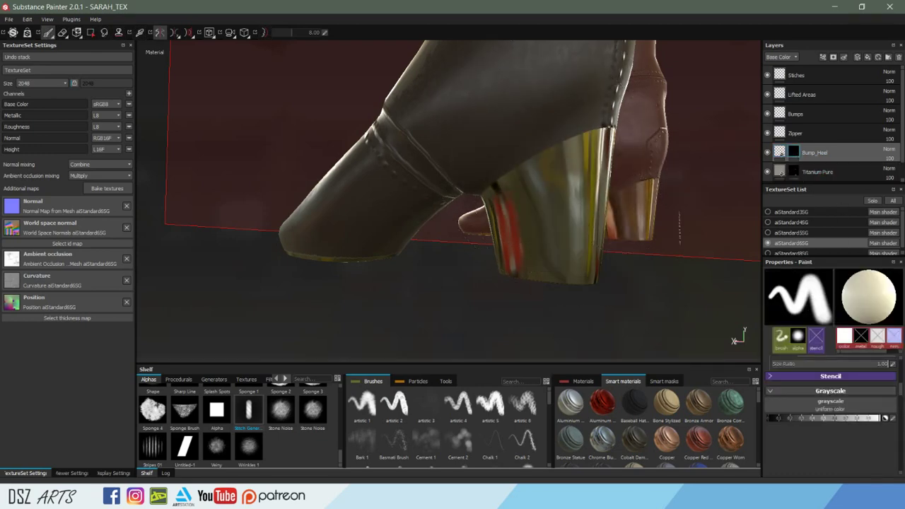
{"action": "left_click_drag", "start_coordinate": [680, 226], "coordinate": [626, 207], "text": "alt"}
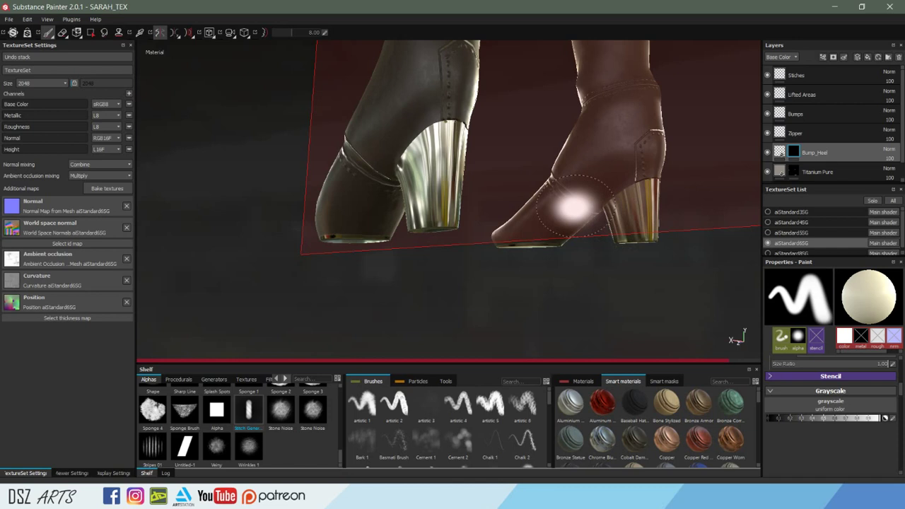
{"action": "right_click_drag", "start_coordinate": [424, 138], "coordinate": [408, 92], "text": "ctrl"}
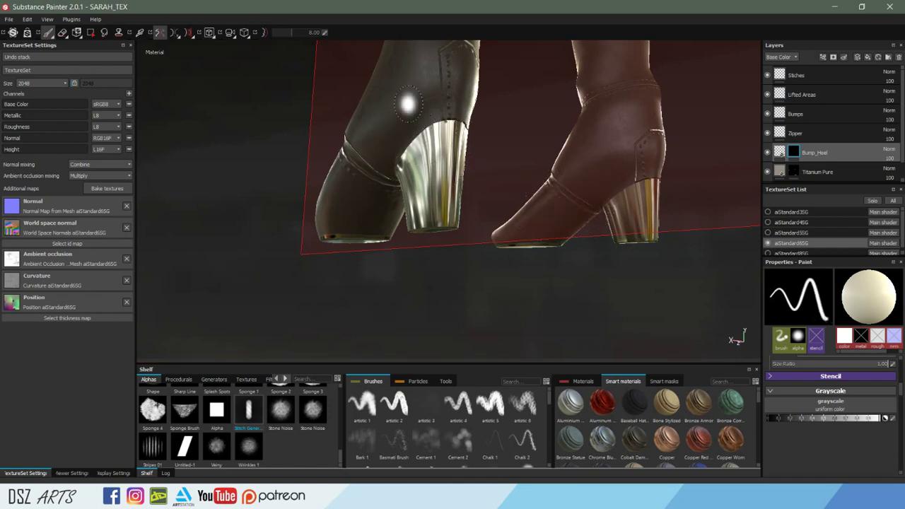
{"action": "left_click_drag", "start_coordinate": [420, 134], "coordinate": [436, 149]}
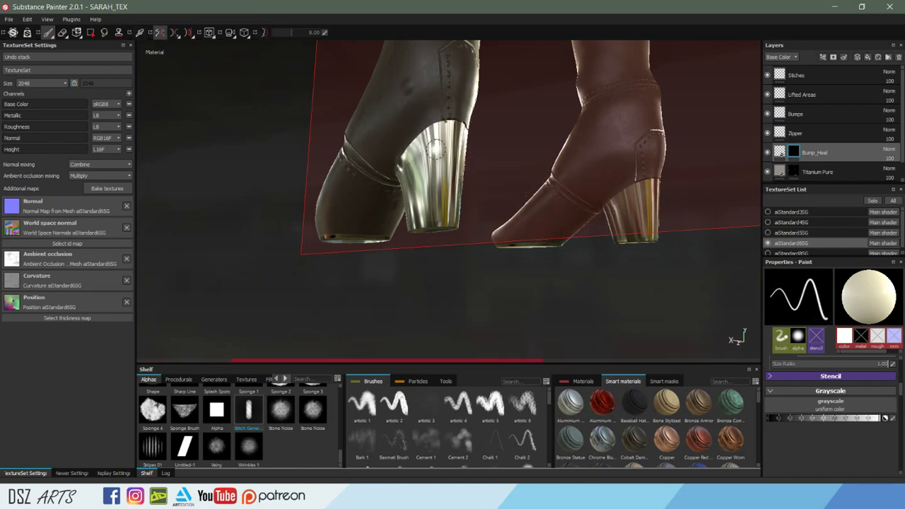
{"action": "left_click", "coordinate": [438, 150]}
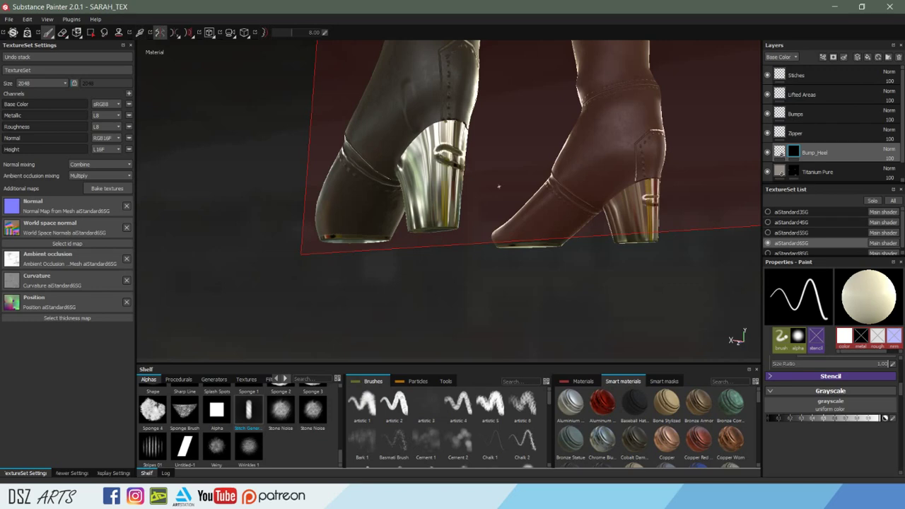
{"action": "key", "text": "ctrl+z"}
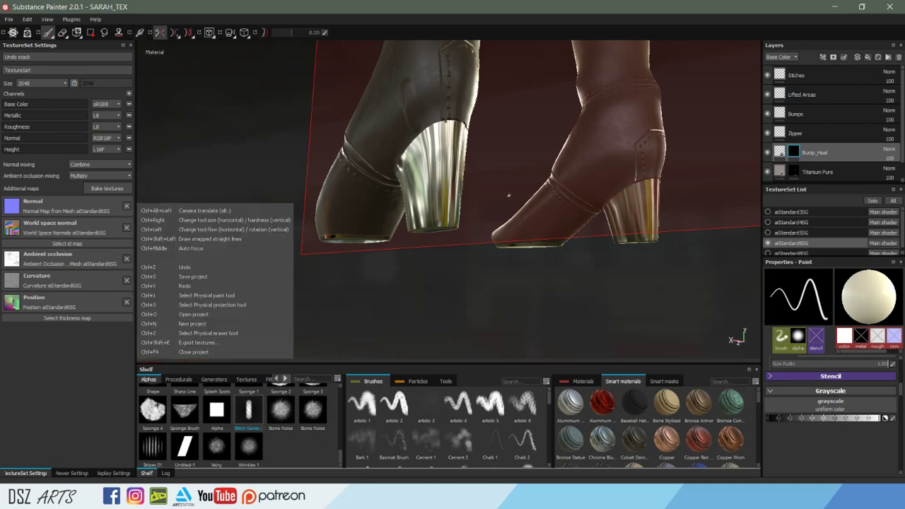
{"action": "left_click_drag", "start_coordinate": [476, 202], "coordinate": [523, 207], "text": "alt"}
Save the project and give the brush the square Alpha shape.
{"action": "key", "text": "ctrl+s"}
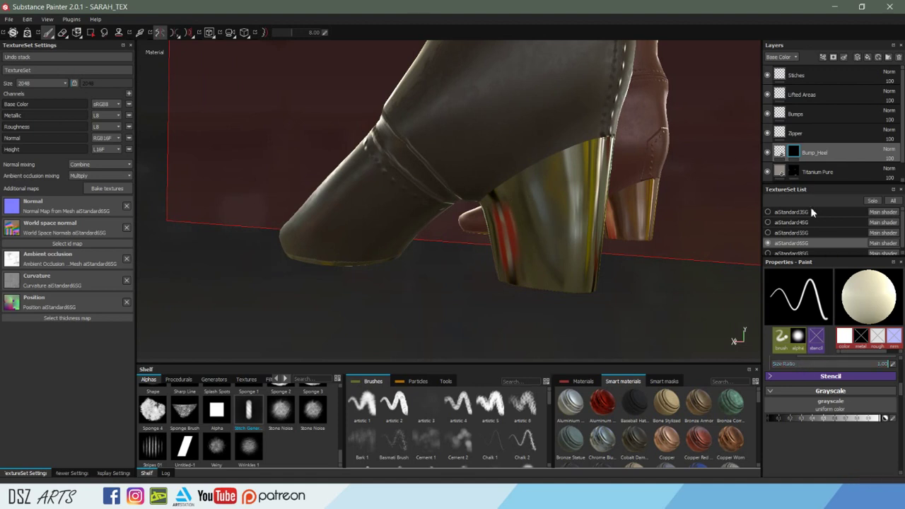
{"action": "scroll", "coordinate": [813, 467], "scroll_direction": "up", "scroll_amount": 3}
{"action": "scroll", "coordinate": [811, 456], "scroll_direction": "up", "scroll_amount": 3}
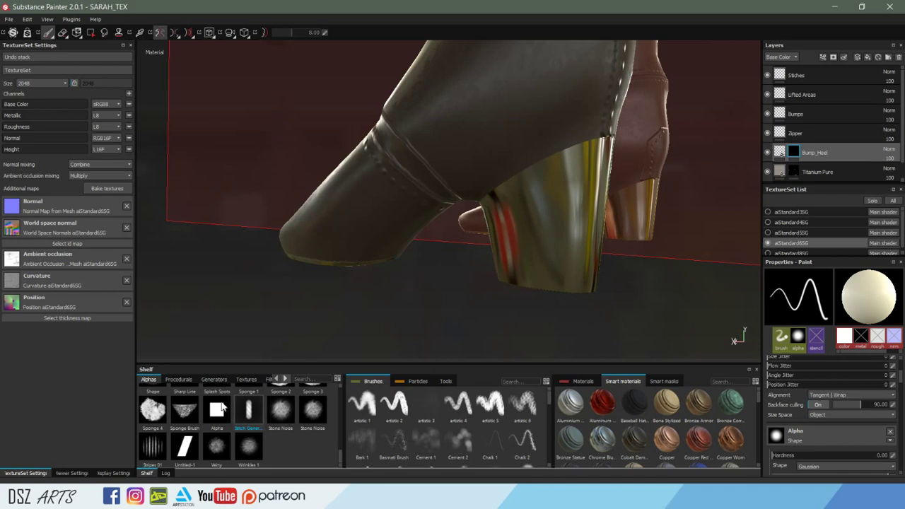
{"action": "mouse_move", "coordinate": [216, 410]}
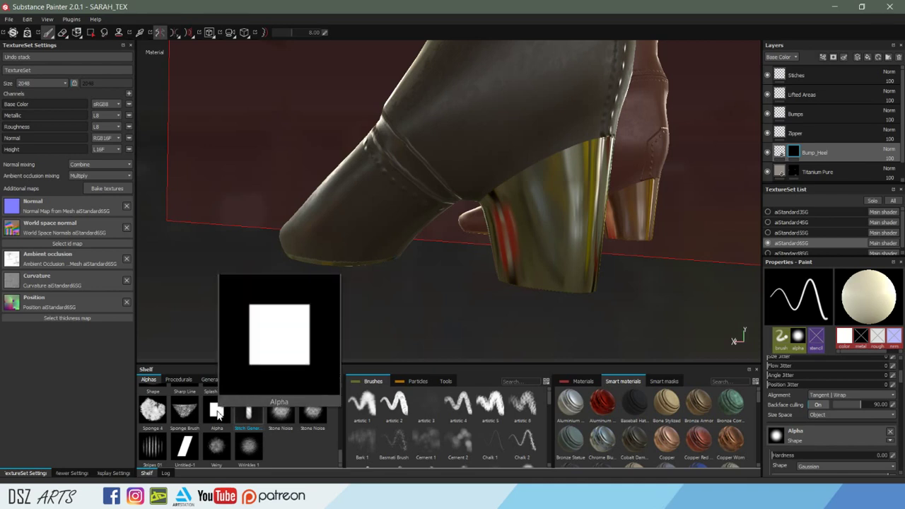
{"action": "scroll", "coordinate": [229, 417], "scroll_direction": "down", "scroll_amount": 3}
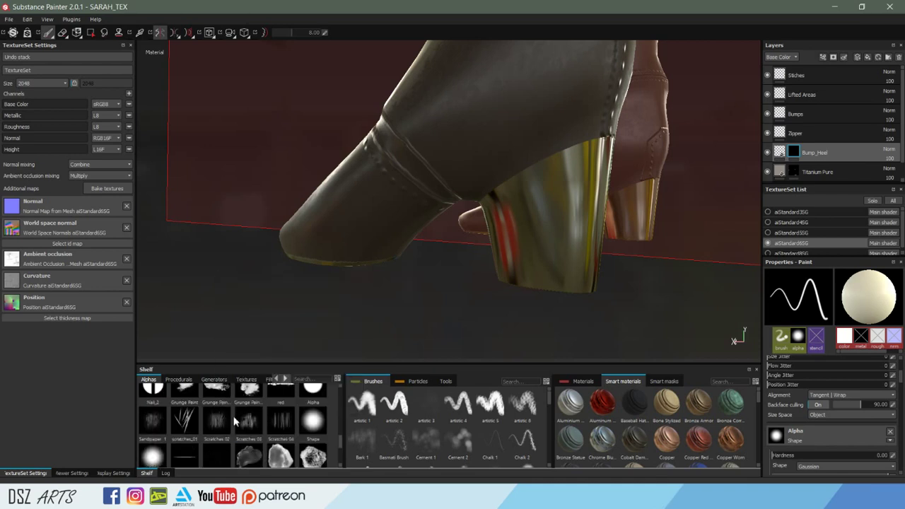
{"action": "left_click_drag", "start_coordinate": [317, 396], "coordinate": [813, 434]}
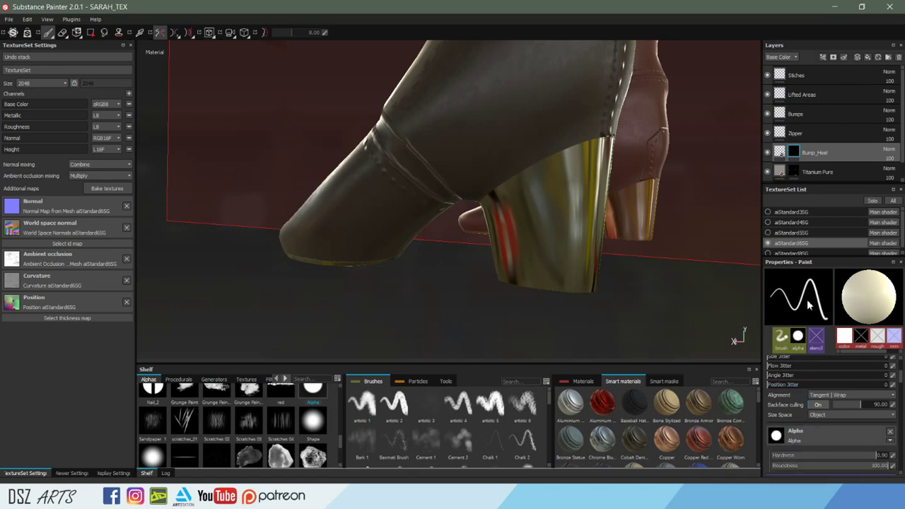
Switch to polygon fill and show the UV layout beside the 3D heel view.
{"action": "key", "text": "4"}
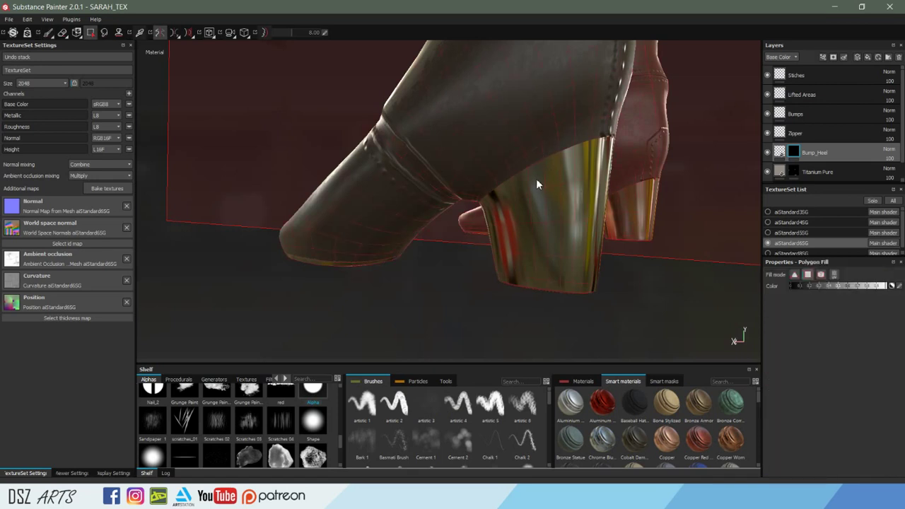
{"action": "left_click_drag", "start_coordinate": [544, 180], "coordinate": [475, 199], "text": "alt"}
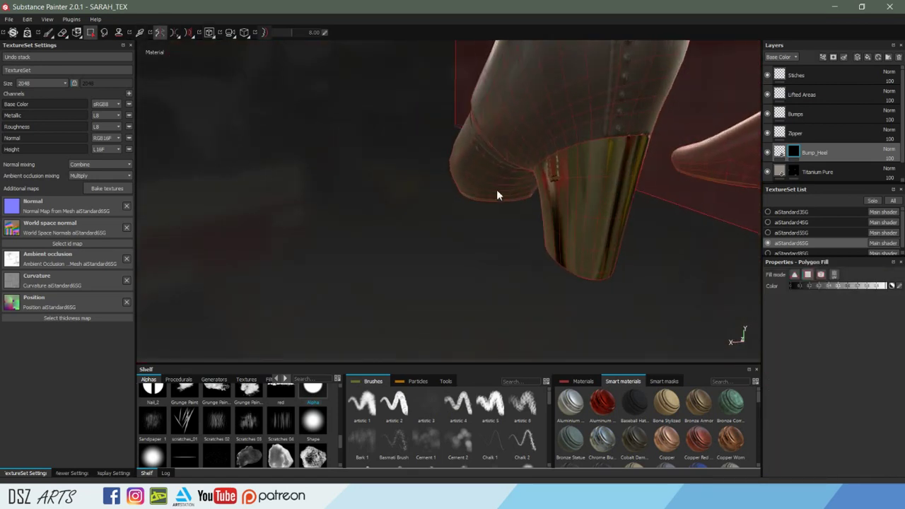
{"action": "mouse_move", "coordinate": [557, 210]}
{"action": "left_mouse_down", "text": "alt"}
{"action": "mouse_move", "coordinate": [595, 176]}
{"action": "mouse_move", "coordinate": [548, 204]}
{"action": "left_mouse_up", "text": "alt"}
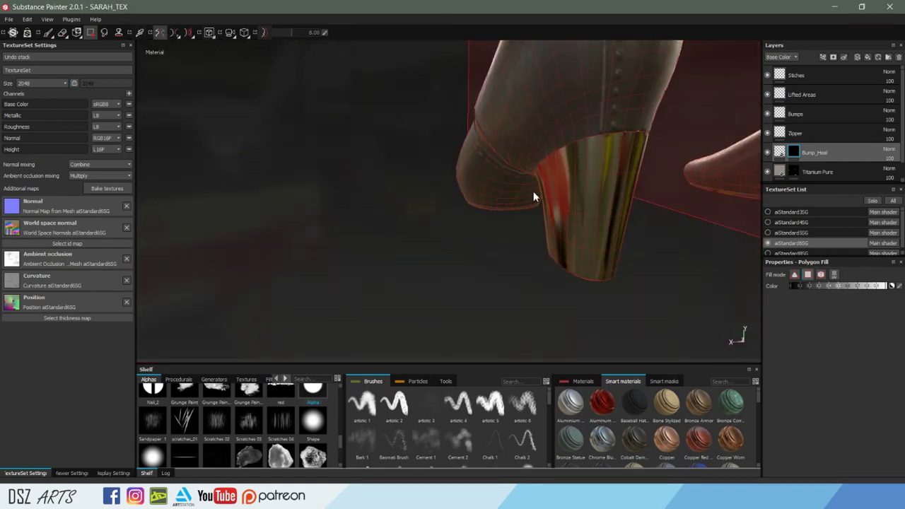
{"action": "key", "text": "F1"}
{"action": "mouse_move", "coordinate": [535, 202]}
{"action": "middle_mouse_down", "text": "alt"}
{"action": "mouse_move", "coordinate": [638, 148]}
{"action": "mouse_move", "coordinate": [612, 241]}
{"action": "middle_mouse_up", "text": "alt"}
{"action": "mouse_move", "coordinate": [613, 237]}
{"action": "left_mouse_down", "text": "alt"}
{"action": "mouse_move", "coordinate": [626, 220]}
{"action": "mouse_move", "coordinate": [598, 222]}
{"action": "mouse_move", "coordinate": [672, 229]}
{"action": "left_mouse_up", "text": "alt"}
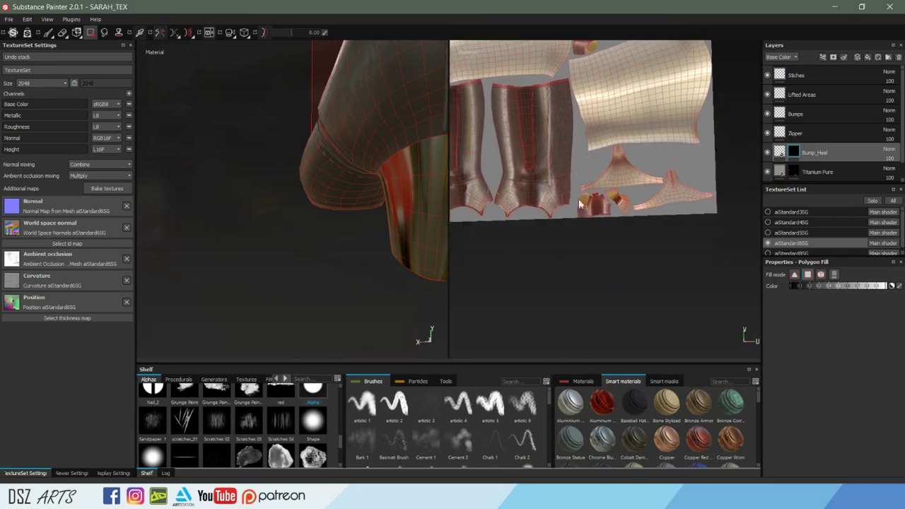
Zoom into the heel UV island and stamp a diagonal line of stitch marks across it.
{"action": "scroll", "coordinate": [601, 192], "scroll_direction": "up", "scroll_amount": 2}
{"action": "scroll", "coordinate": [601, 191], "scroll_direction": "up", "scroll_amount": 2}
{"action": "scroll", "coordinate": [583, 206], "scroll_direction": "up", "scroll_amount": 1}
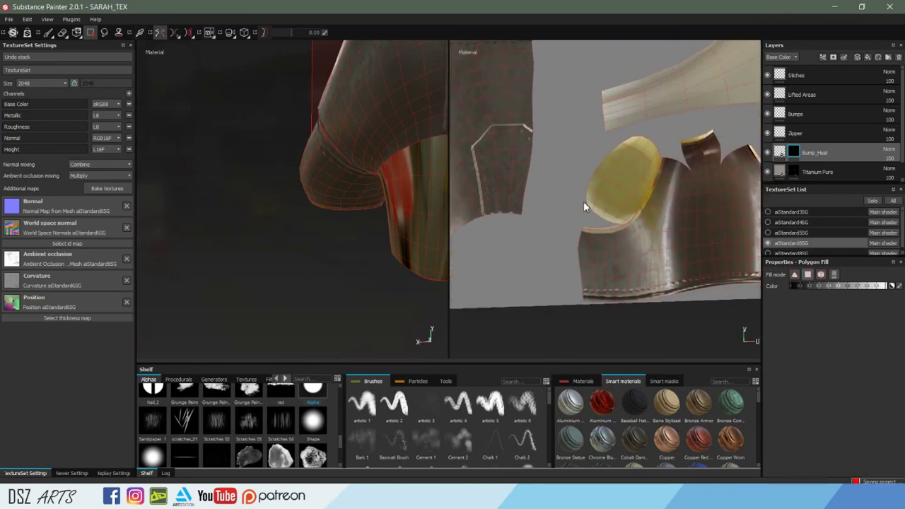
{"action": "middle_click_drag", "start_coordinate": [593, 173], "coordinate": [546, 173]}
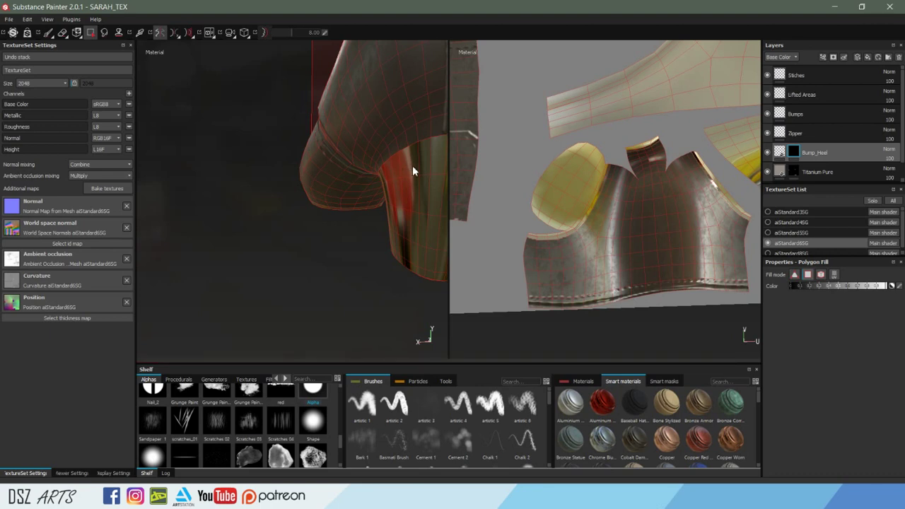
{"action": "mouse_move", "coordinate": [402, 186]}
{"action": "left_mouse_down", "text": "alt"}
{"action": "mouse_move", "coordinate": [462, 195]}
{"action": "mouse_move", "coordinate": [426, 191]}
{"action": "left_mouse_up", "text": "alt"}
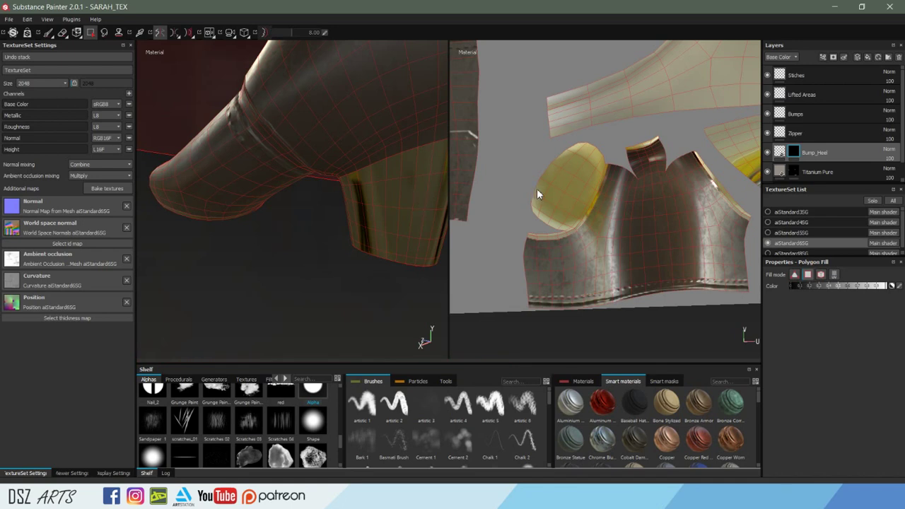
{"action": "scroll", "coordinate": [497, 154], "scroll_direction": "up", "scroll_amount": 2}
{"action": "scroll", "coordinate": [579, 178], "scroll_direction": "up", "scroll_amount": 2}
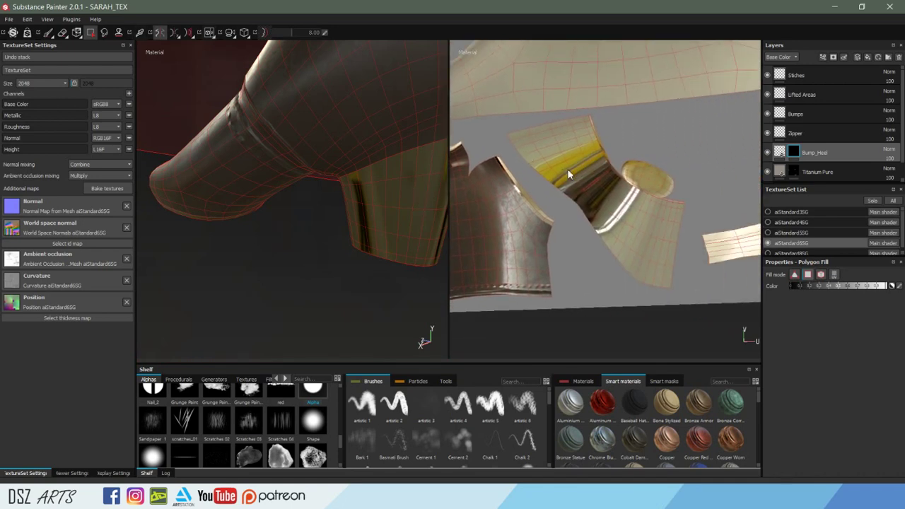
{"action": "scroll", "coordinate": [580, 177], "scroll_direction": "up", "scroll_amount": 2}
{"action": "scroll", "coordinate": [706, 152], "scroll_direction": "up", "scroll_amount": 2}
{"action": "scroll", "coordinate": [612, 159], "scroll_direction": "down", "scroll_amount": 2}
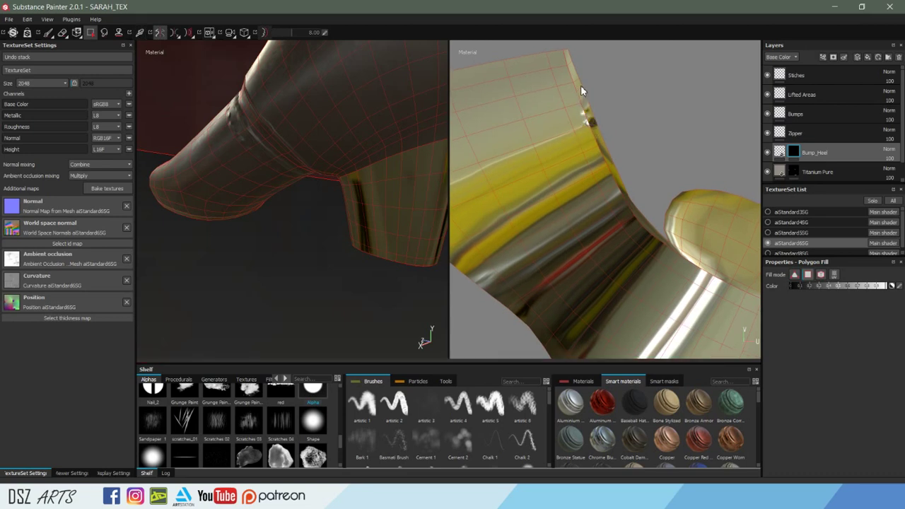
{"action": "mouse_move", "coordinate": [612, 172]}
{"action": "left_mouse_down", "text": "alt"}
{"action": "mouse_move", "coordinate": [542, 199]}
{"action": "mouse_move", "coordinate": [662, 197]}
{"action": "left_mouse_up", "text": "alt"}
{"action": "left_click_drag", "start_coordinate": [519, 137], "coordinate": [510, 137], "text": "alt"}
{"action": "left_click", "coordinate": [540, 150]}
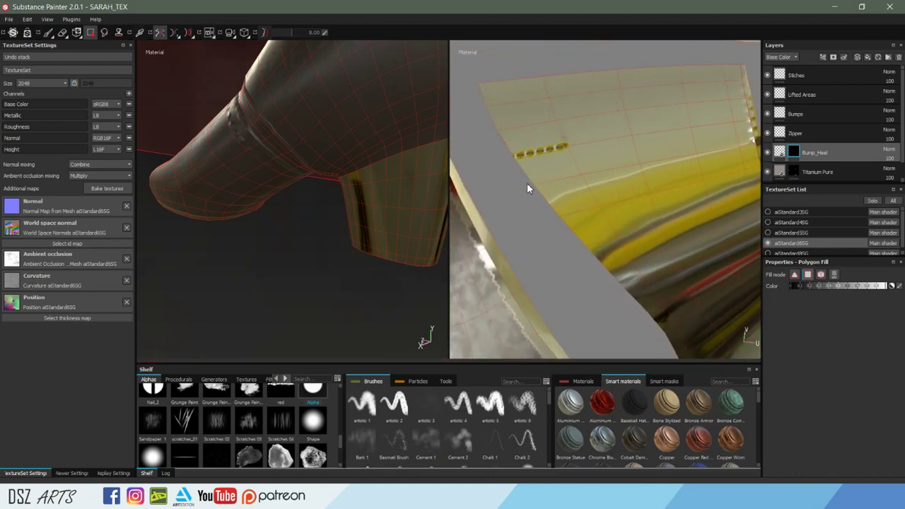
{"action": "left_click_drag", "start_coordinate": [586, 238], "coordinate": [615, 264]}
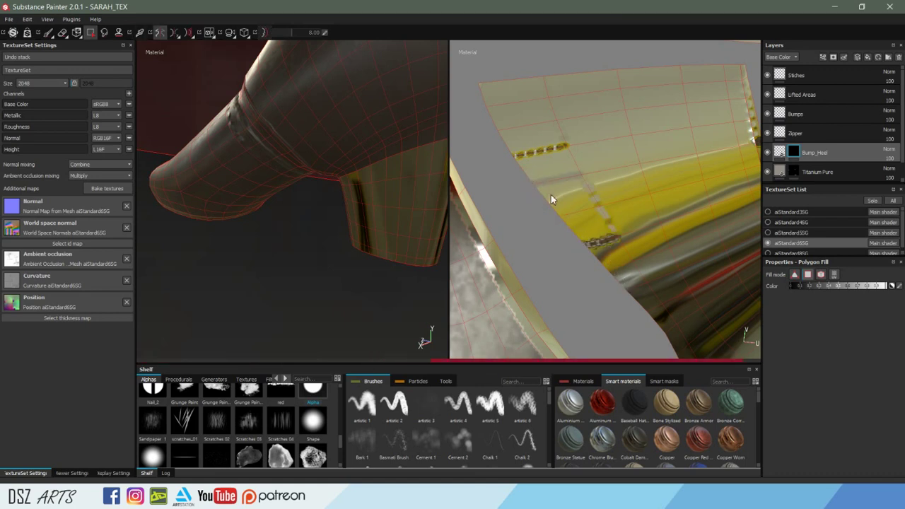
Mark a rectangular block of heel polygons near the lower edge and return to the paint brush.
{"action": "mouse_move", "coordinate": [400, 212]}
{"action": "left_mouse_down", "text": "alt"}
{"action": "mouse_move", "coordinate": [332, 200]}
{"action": "mouse_move", "coordinate": [212, 208]}
{"action": "mouse_move", "coordinate": [204, 195]}
{"action": "mouse_move", "coordinate": [278, 191]}
{"action": "mouse_move", "coordinate": [264, 182]}
{"action": "mouse_move", "coordinate": [167, 172]}
{"action": "mouse_move", "coordinate": [286, 185]}
{"action": "left_mouse_up", "text": "alt"}
{"action": "middle_click_drag", "start_coordinate": [555, 220], "coordinate": [637, 277], "text": "alt"}
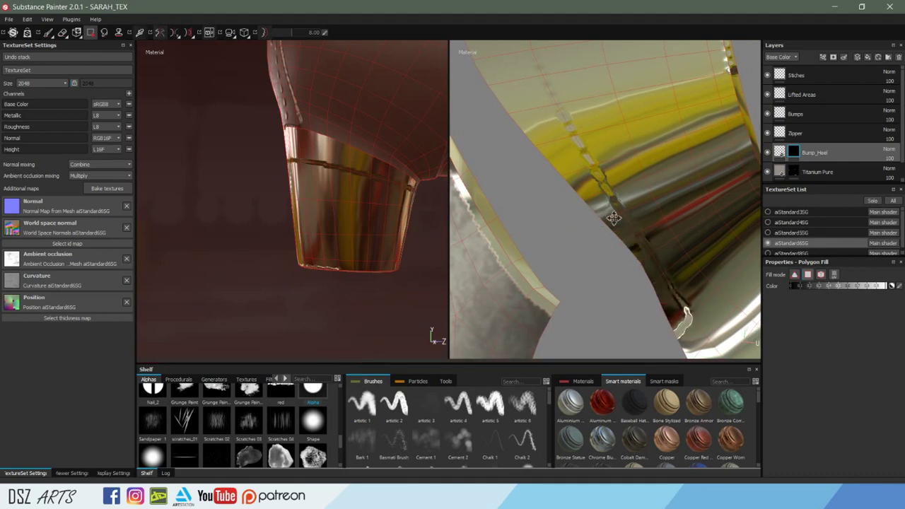
{"action": "middle_click_drag", "start_coordinate": [612, 192], "coordinate": [581, 146], "text": "alt"}
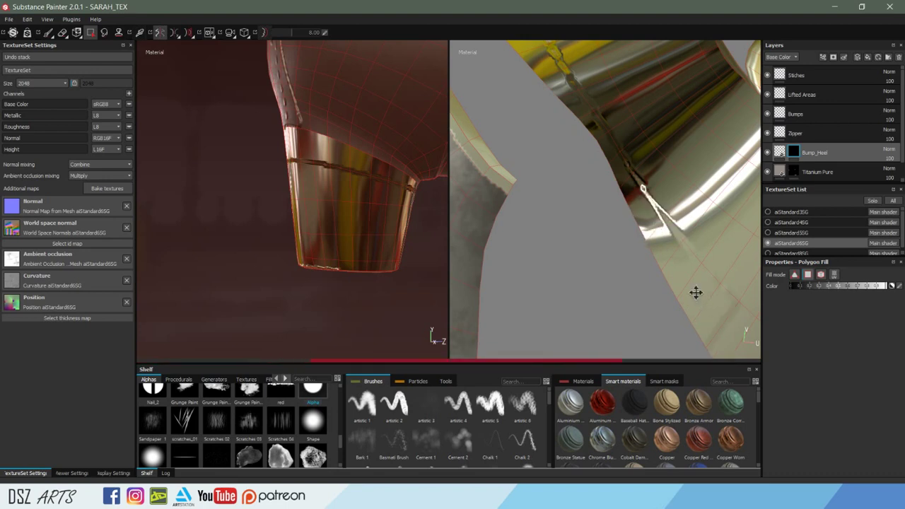
{"action": "middle_click_drag", "start_coordinate": [692, 289], "coordinate": [612, 163], "text": "alt"}
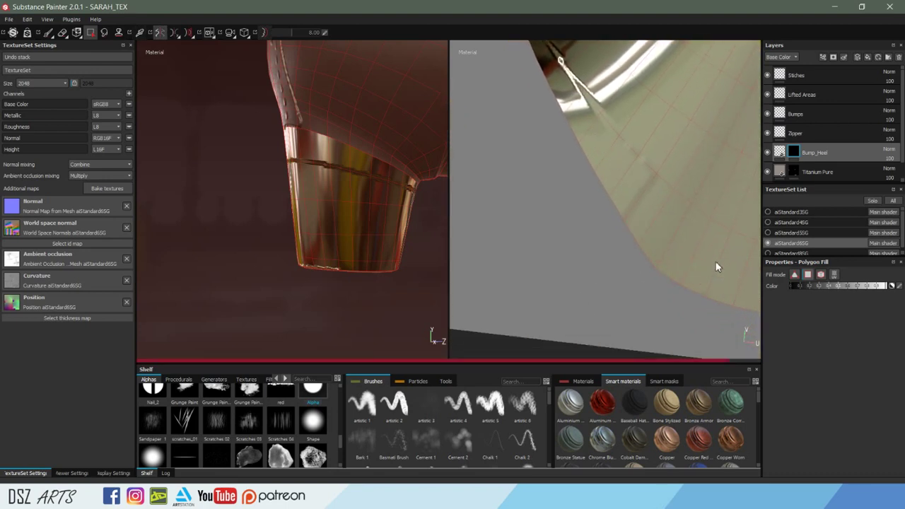
{"action": "middle_click_drag", "start_coordinate": [657, 222], "coordinate": [613, 182], "text": "alt"}
{"action": "left_click_drag", "start_coordinate": [574, 194], "coordinate": [663, 230]}
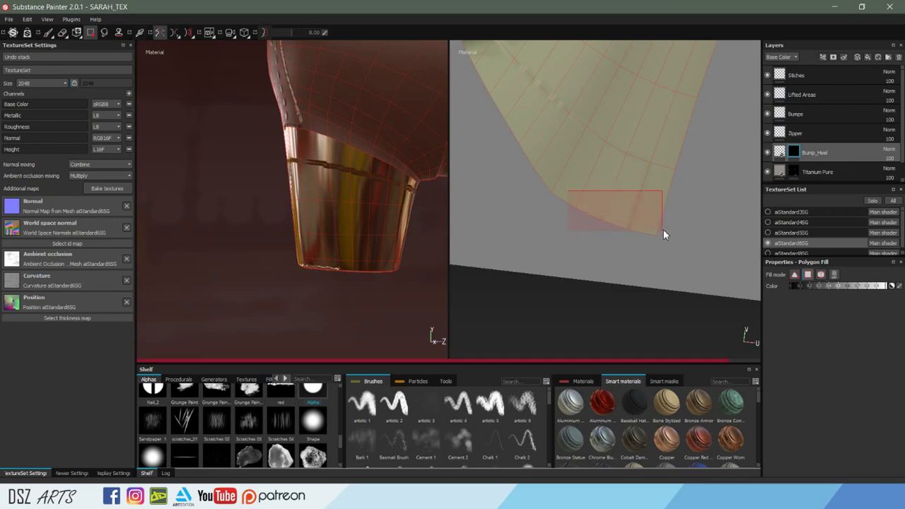
{"action": "mouse_move", "coordinate": [324, 208]}
{"action": "left_mouse_down", "text": "alt"}
{"action": "mouse_move", "coordinate": [454, 229]}
{"action": "mouse_move", "coordinate": [571, 216]}
{"action": "left_mouse_up", "text": "alt"}
{"action": "key", "text": "1"}
{"action": "mouse_move", "coordinate": [337, 202]}
{"action": "left_mouse_down", "text": "alt"}
{"action": "mouse_move", "coordinate": [279, 200]}
{"action": "mouse_move", "coordinate": [356, 207]}
{"action": "mouse_move", "coordinate": [277, 222]}
{"action": "mouse_move", "coordinate": [337, 222]}
{"action": "mouse_move", "coordinate": [363, 205]}
{"action": "mouse_move", "coordinate": [452, 206]}
{"action": "mouse_move", "coordinate": [355, 224]}
{"action": "left_mouse_up", "text": "alt"}
{"action": "scroll", "coordinate": [355, 224], "scroll_direction": "up", "scroll_amount": 3}
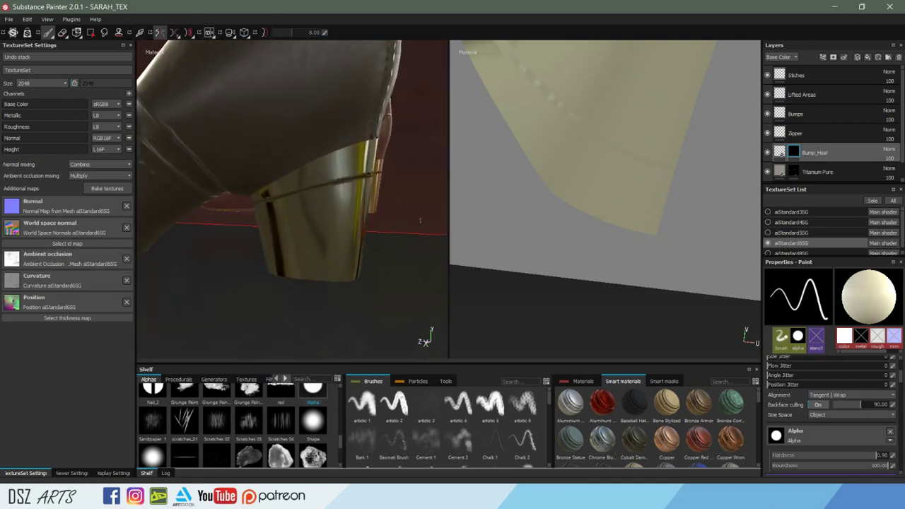
Add stitch strokes up the heel seam with polygon fill, then return to the paint brush.
{"action": "key", "text": "4"}
{"action": "mouse_move", "coordinate": [617, 124]}
{"action": "left_mouse_down", "text": "alt"}
{"action": "mouse_move", "coordinate": [617, 222]}
{"action": "mouse_move", "coordinate": [658, 134]}
{"action": "mouse_move", "coordinate": [639, 169]}
{"action": "left_mouse_up", "text": "alt"}
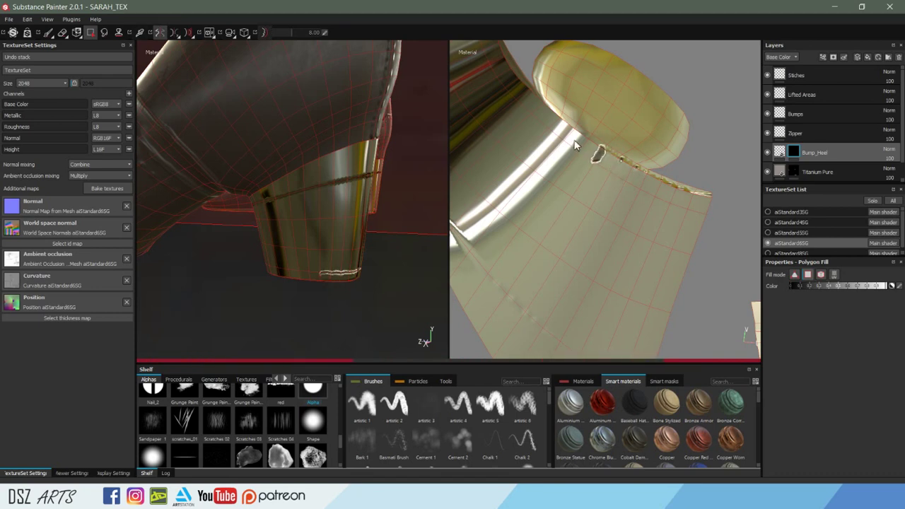
{"action": "left_click_drag", "start_coordinate": [543, 117], "coordinate": [532, 104]}
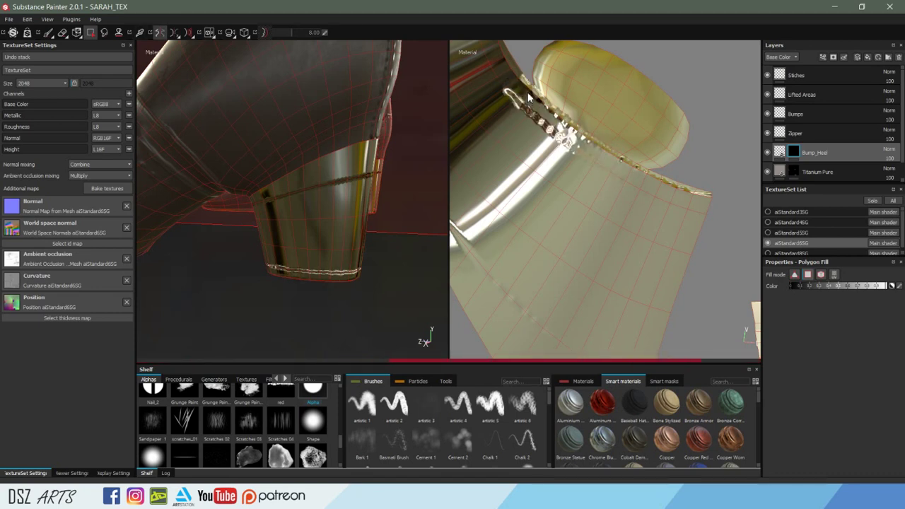
{"action": "left_click_drag", "start_coordinate": [528, 97], "coordinate": [676, 244], "text": "alt"}
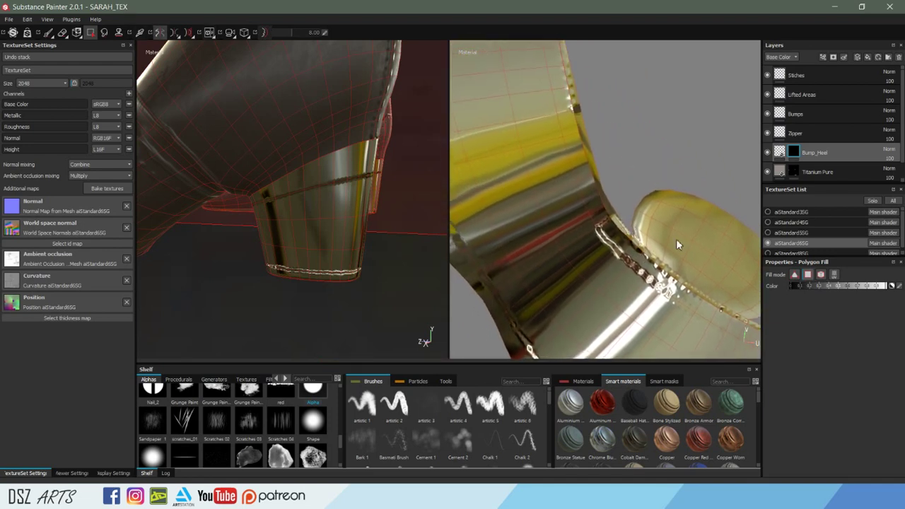
{"action": "middle_click_drag", "start_coordinate": [632, 139], "coordinate": [562, 188], "text": "alt"}
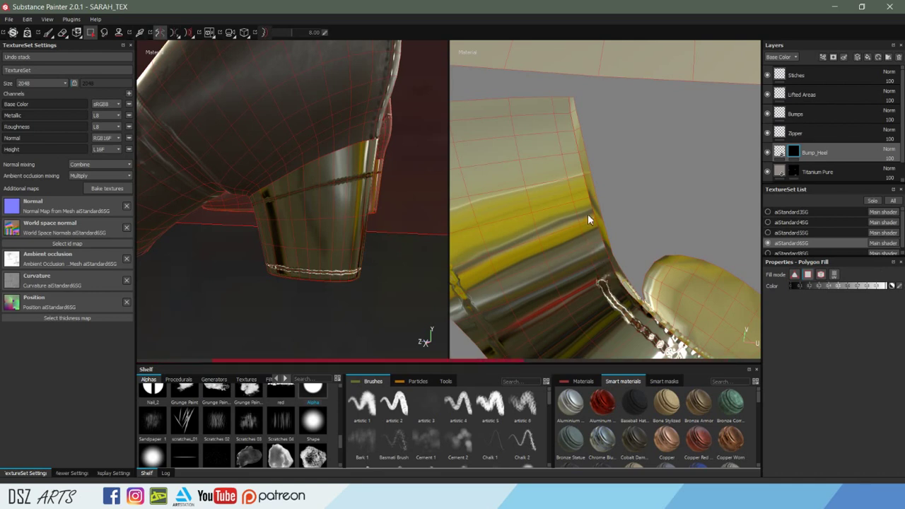
{"action": "left_click_drag", "start_coordinate": [573, 169], "coordinate": [560, 108]}
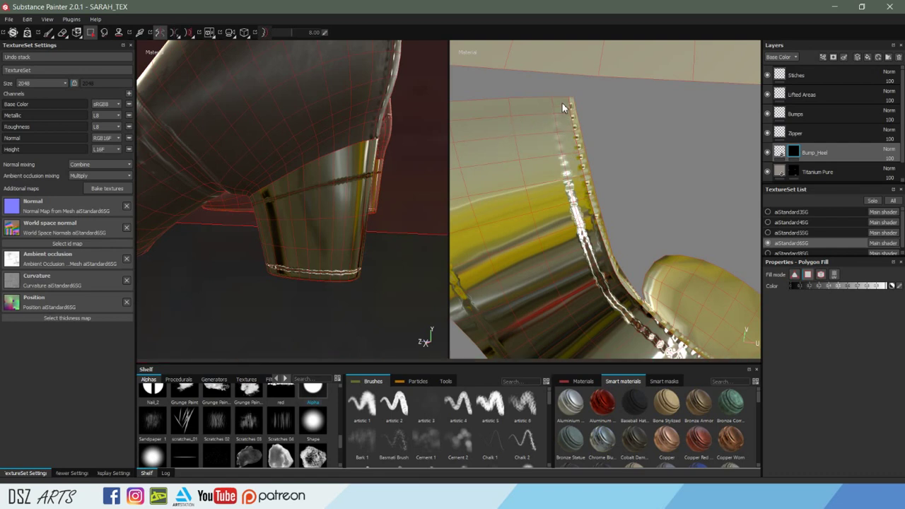
{"action": "left_click_drag", "start_coordinate": [559, 86], "coordinate": [561, 101]}
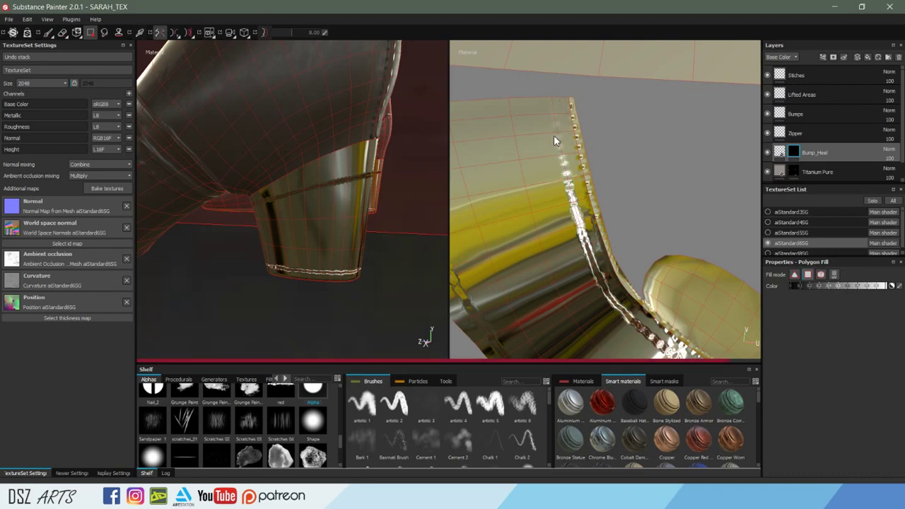
{"action": "key", "text": "1"}
{"action": "mouse_move", "coordinate": [317, 222]}
{"action": "left_mouse_down", "text": "alt"}
{"action": "mouse_move", "coordinate": [267, 253]}
{"action": "mouse_move", "coordinate": [609, 212]}
{"action": "mouse_move", "coordinate": [393, 191]}
{"action": "mouse_move", "coordinate": [195, 259]}
{"action": "mouse_move", "coordinate": [260, 234]}
{"action": "mouse_move", "coordinate": [291, 240]}
{"action": "mouse_move", "coordinate": [456, 214]}
{"action": "mouse_move", "coordinate": [330, 221]}
{"action": "left_mouse_up", "text": "alt"}
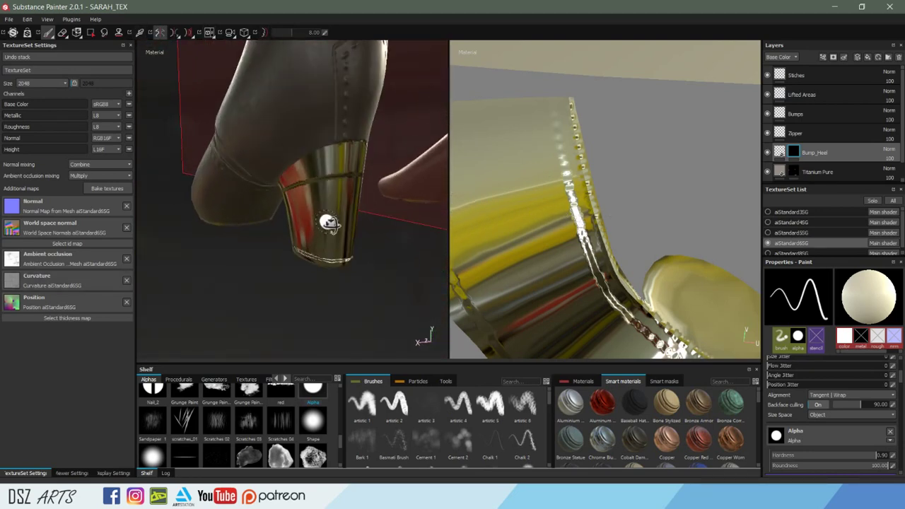
Select the Bump_Heel fill layer and adjust its roughness value.
{"action": "scroll", "coordinate": [330, 221], "scroll_direction": "up", "scroll_amount": 3}
{"action": "left_click", "coordinate": [778, 152]}
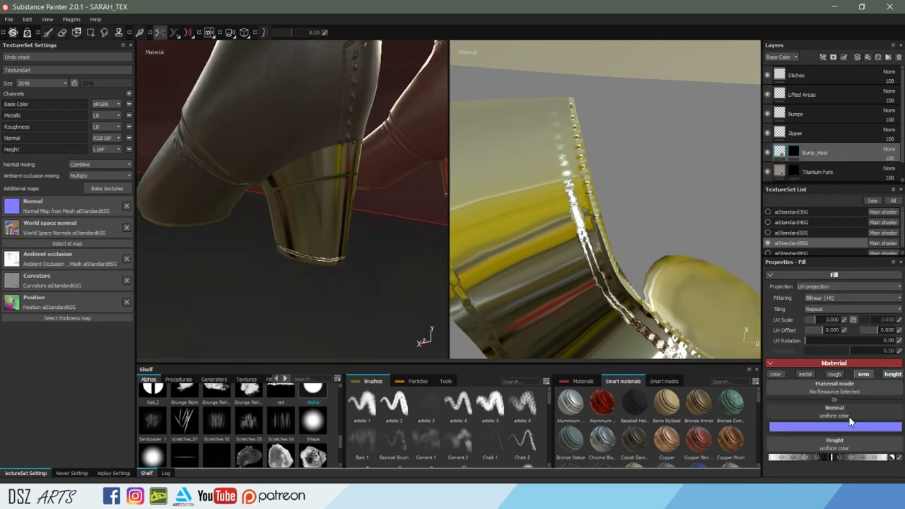
{"action": "left_click", "coordinate": [805, 424]}
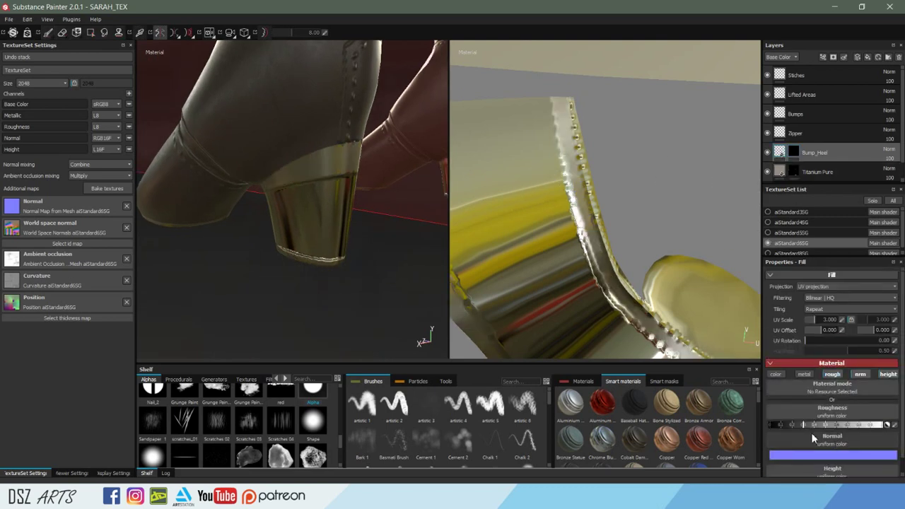
{"action": "left_click_drag", "start_coordinate": [794, 428], "coordinate": [793, 430]}
{"action": "left_click_drag", "start_coordinate": [491, 344], "coordinate": [414, 268], "text": "alt"}
{"action": "scroll", "coordinate": [414, 268], "scroll_direction": "up", "scroll_amount": 3}
Enable the colour channel and set the Bump_Heel base colour to a dark bluish grey.
{"action": "left_click", "coordinate": [777, 375]}
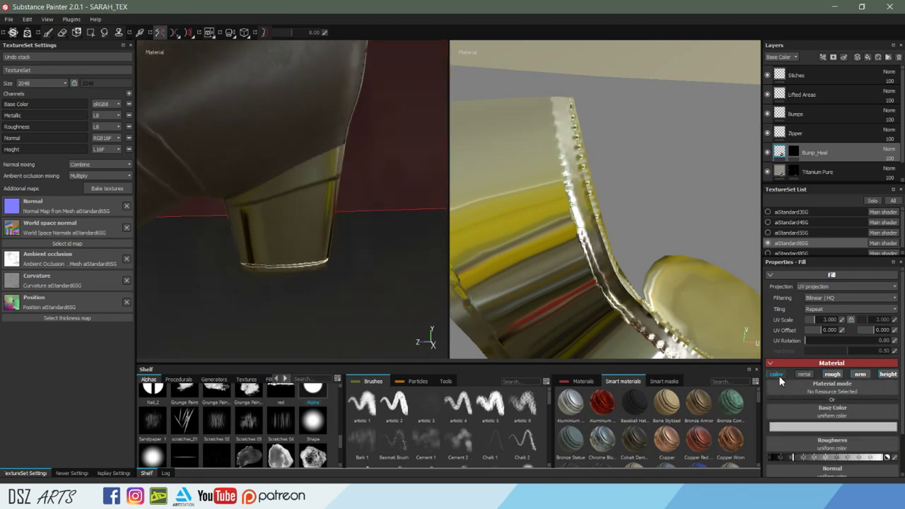
{"action": "left_click", "coordinate": [791, 431]}
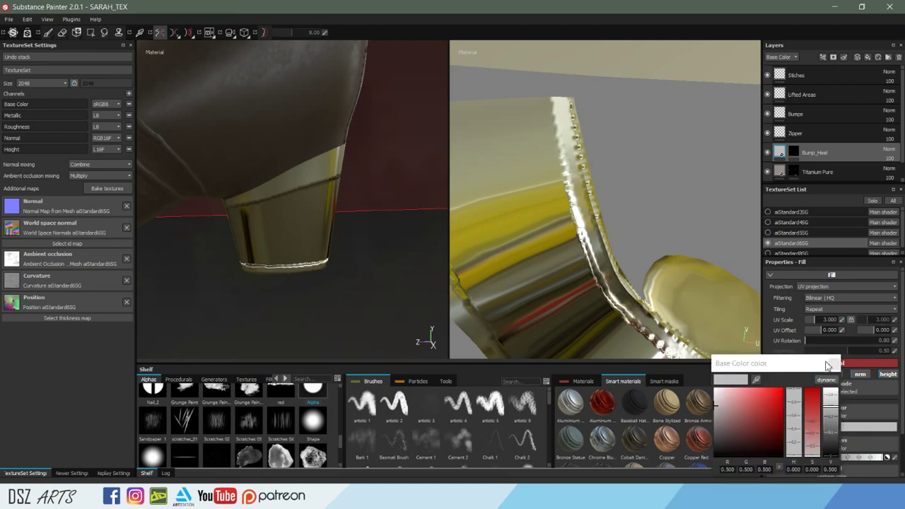
{"action": "left_click", "coordinate": [756, 379]}
{"action": "left_click", "coordinate": [528, 210]}
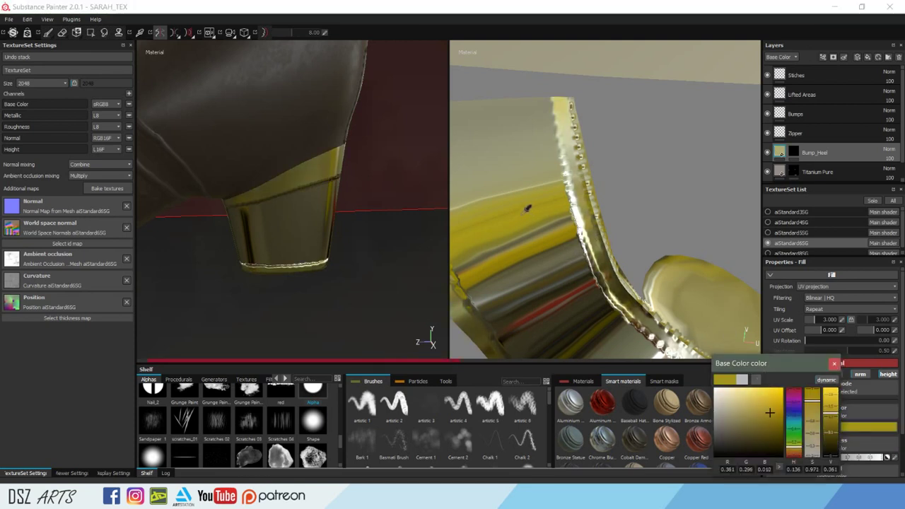
{"action": "left_click", "coordinate": [521, 135]}
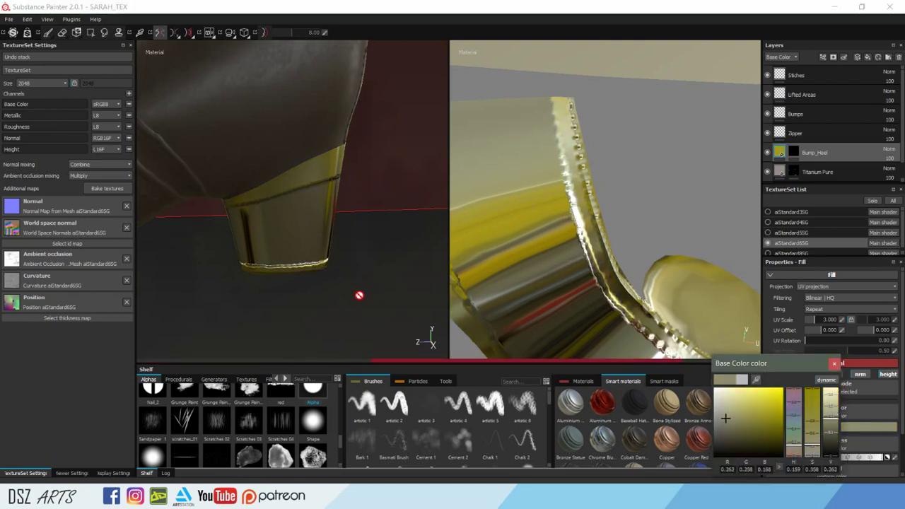
{"action": "mouse_move", "coordinate": [830, 435]}
{"action": "left_mouse_down"}
{"action": "mouse_move", "coordinate": [834, 445]}
{"action": "mouse_move", "coordinate": [834, 429]}
{"action": "left_mouse_up"}
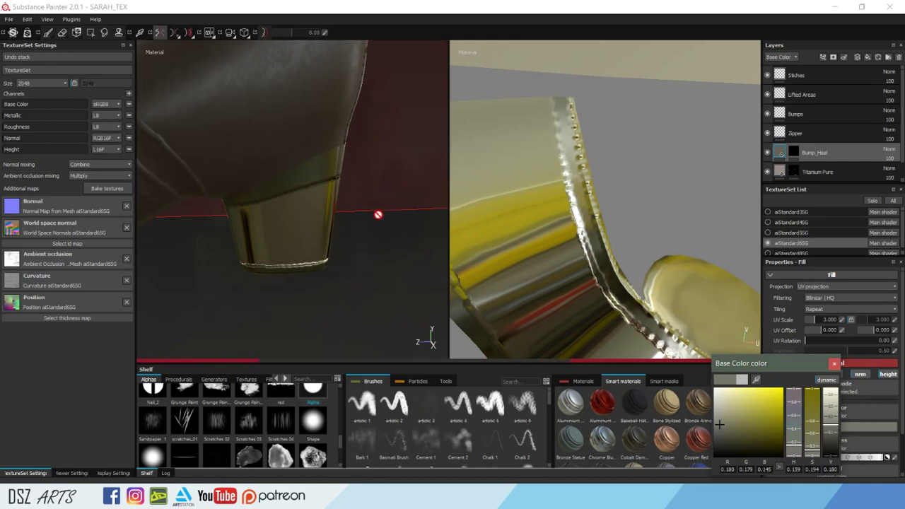
{"action": "scroll", "coordinate": [377, 212], "scroll_direction": "down", "scroll_amount": 3}
{"action": "mouse_move", "coordinate": [377, 212]}
{"action": "left_mouse_down", "text": "alt"}
{"action": "mouse_move", "coordinate": [213, 205]}
{"action": "mouse_move", "coordinate": [303, 203]}
{"action": "mouse_move", "coordinate": [252, 204]}
{"action": "mouse_move", "coordinate": [295, 241]}
{"action": "mouse_move", "coordinate": [405, 218]}
{"action": "mouse_move", "coordinate": [363, 204]}
{"action": "left_mouse_up", "text": "alt"}
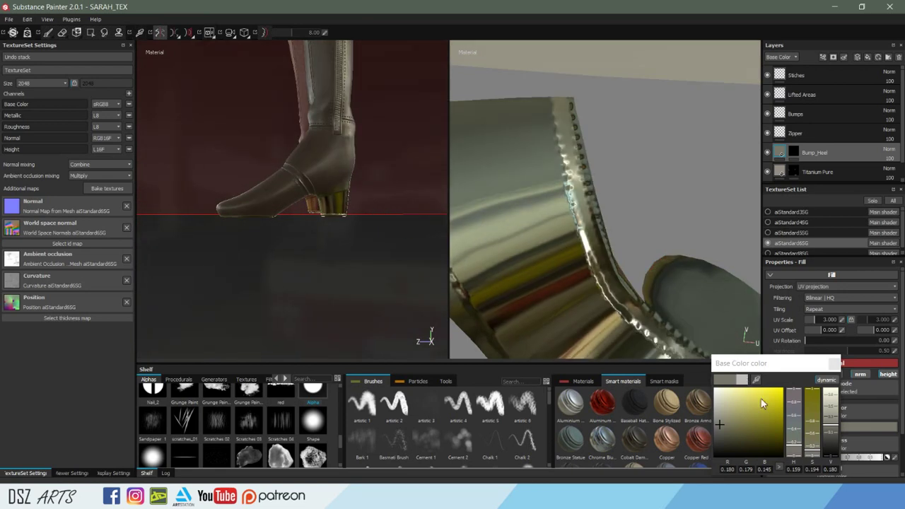
{"action": "left_click_drag", "start_coordinate": [795, 449], "coordinate": [795, 417]}
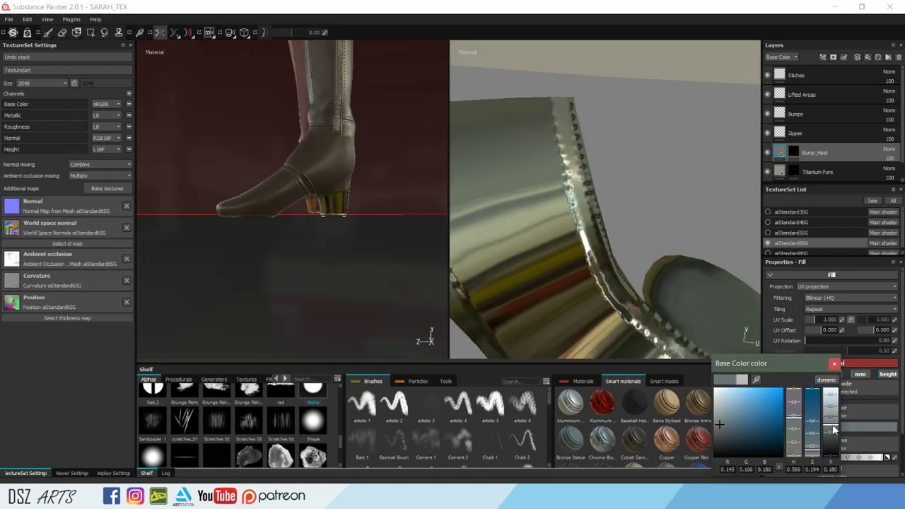
{"action": "left_click", "coordinate": [834, 363]}
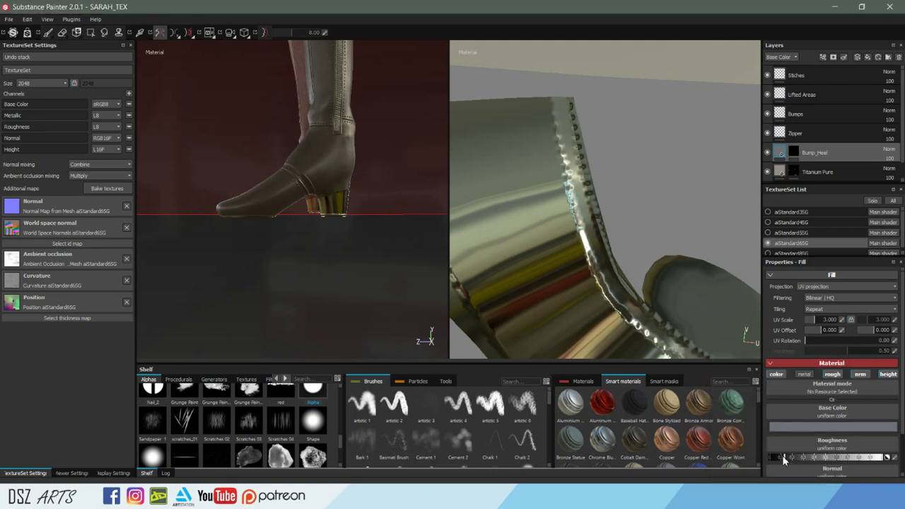
{"action": "mouse_move", "coordinate": [403, 262]}
{"action": "left_mouse_down", "text": "alt"}
{"action": "mouse_move", "coordinate": [316, 284]}
{"action": "mouse_move", "coordinate": [298, 276]}
{"action": "mouse_move", "coordinate": [521, 252]}
{"action": "mouse_move", "coordinate": [373, 253]}
{"action": "mouse_move", "coordinate": [402, 250]}
{"action": "left_mouse_up", "text": "alt"}
{"action": "key", "text": "F2"}
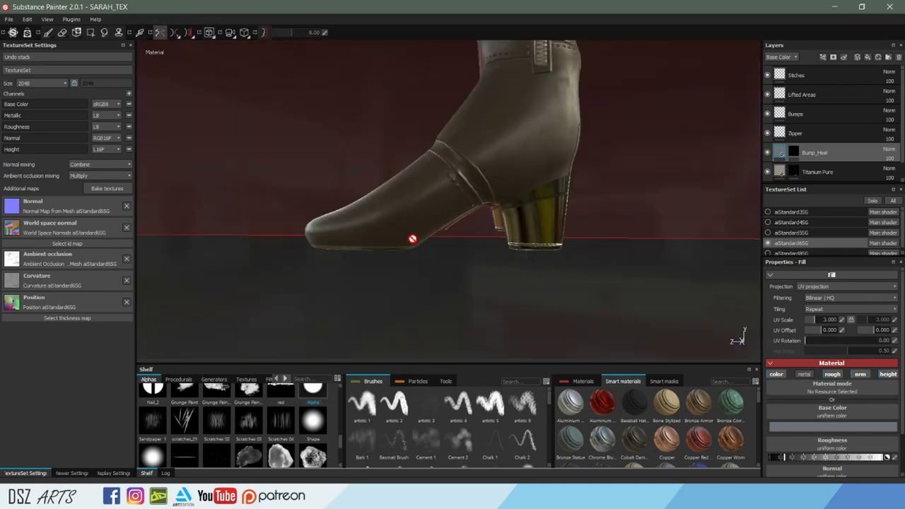
Raise the boot texture set Size from 2048 to 4096 and bring the OBS window forward.
{"action": "mouse_move", "coordinate": [560, 191]}
{"action": "left_mouse_down", "text": "alt"}
{"action": "mouse_move", "coordinate": [460, 204]}
{"action": "mouse_move", "coordinate": [385, 191]}
{"action": "left_mouse_up", "text": "alt"}
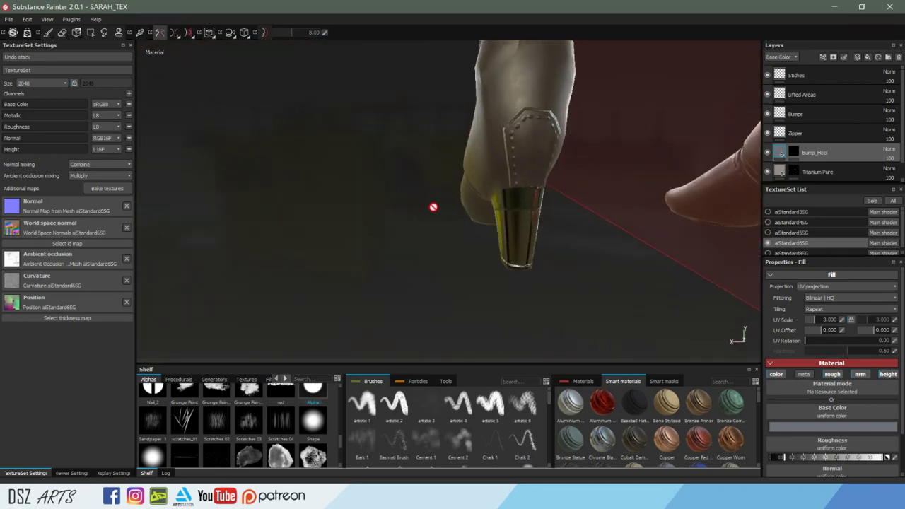
{"action": "left_click", "coordinate": [48, 86]}
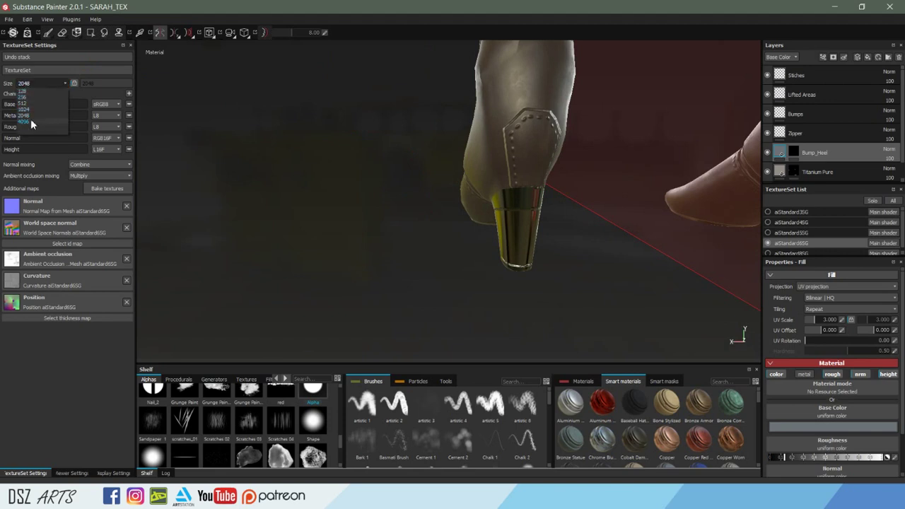
{"action": "left_click", "coordinate": [30, 119]}
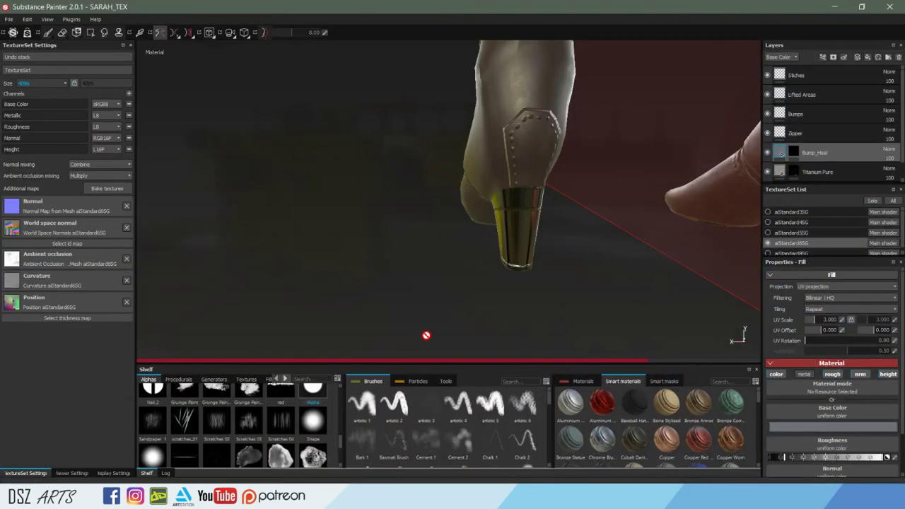
{"action": "left_click", "coordinate": [228, 498]}
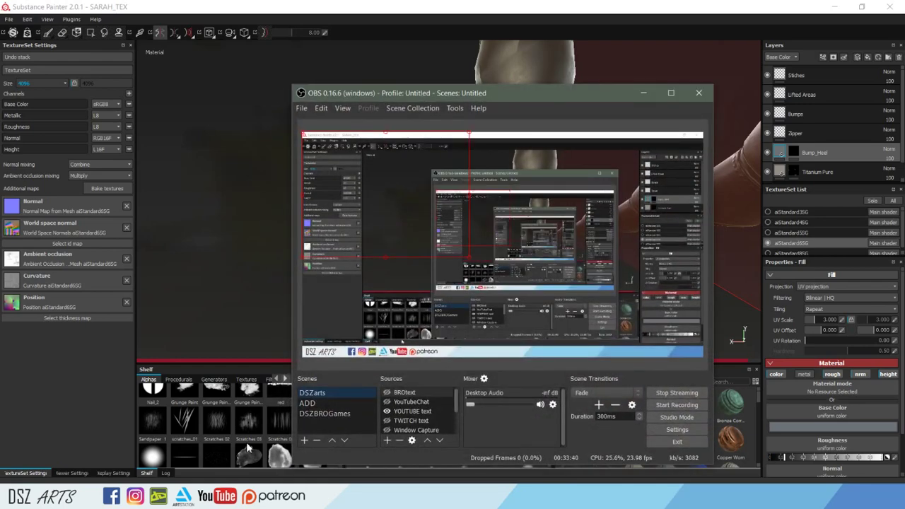
{"action": "left_click", "coordinate": [642, 93]}
{"action": "mouse_move", "coordinate": [441, 285]}
{"action": "left_mouse_down", "text": "alt"}
{"action": "mouse_move", "coordinate": [565, 285]}
{"action": "mouse_move", "coordinate": [611, 270]}
{"action": "left_mouse_up", "text": "alt"}
{"action": "middle_click_drag", "start_coordinate": [610, 269], "coordinate": [421, 299], "text": "alt"}
{"action": "mouse_move", "coordinate": [422, 299]}
{"action": "right_mouse_down", "text": "alt"}
{"action": "mouse_move", "coordinate": [651, 239]}
{"action": "mouse_move", "coordinate": [607, 258]}
{"action": "mouse_move", "coordinate": [616, 256]}
{"action": "mouse_move", "coordinate": [551, 259]}
{"action": "right_mouse_up", "text": "alt"}
{"action": "mouse_move", "coordinate": [551, 259]}
{"action": "left_mouse_down", "text": "alt"}
{"action": "mouse_move", "coordinate": [486, 259]}
{"action": "mouse_move", "coordinate": [530, 291]}
{"action": "left_mouse_up", "text": "alt"}
{"action": "middle_click_drag", "start_coordinate": [530, 292], "coordinate": [527, 220], "text": "alt"}
{"action": "mouse_move", "coordinate": [527, 220]}
{"action": "right_mouse_down", "text": "alt"}
{"action": "mouse_move", "coordinate": [568, 224]}
{"action": "mouse_move", "coordinate": [535, 171]}
{"action": "mouse_move", "coordinate": [536, 196]}
{"action": "right_mouse_up", "text": "alt"}
{"action": "mouse_move", "coordinate": [537, 195]}
{"action": "left_mouse_down", "text": "alt"}
{"action": "mouse_move", "coordinate": [360, 184]}
{"action": "mouse_move", "coordinate": [460, 200]}
{"action": "left_mouse_up", "text": "alt"}
{"action": "mouse_move", "coordinate": [473, 225]}
{"action": "right_mouse_down", "text": "shift"}
{"action": "mouse_move", "coordinate": [642, 234]}
{"action": "mouse_move", "coordinate": [733, 224]}
{"action": "mouse_move", "coordinate": [737, 272]}
{"action": "right_mouse_up", "text": "shift"}
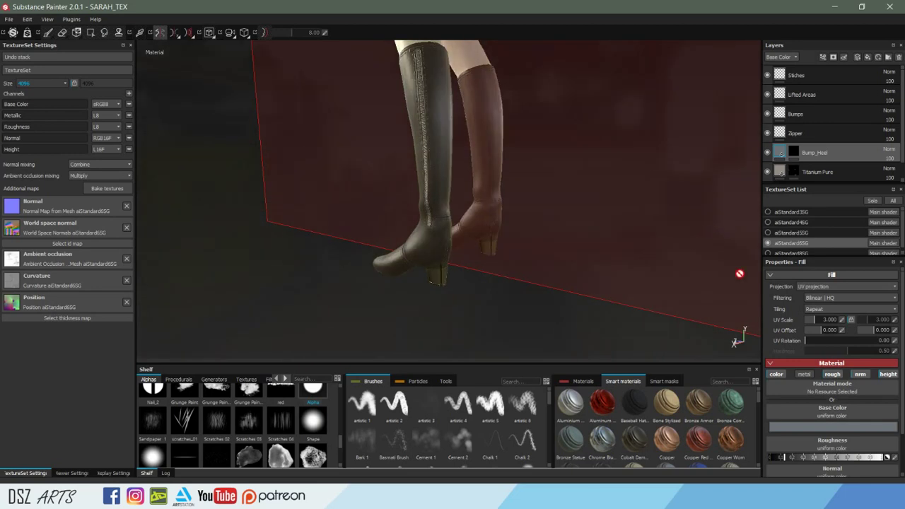
Lighten the Bump_Heel base colour slightly and set the texture size back to 2048.
{"action": "left_click", "coordinate": [834, 427]}
{"action": "left_click_drag", "start_coordinate": [830, 418], "coordinate": [831, 413]}
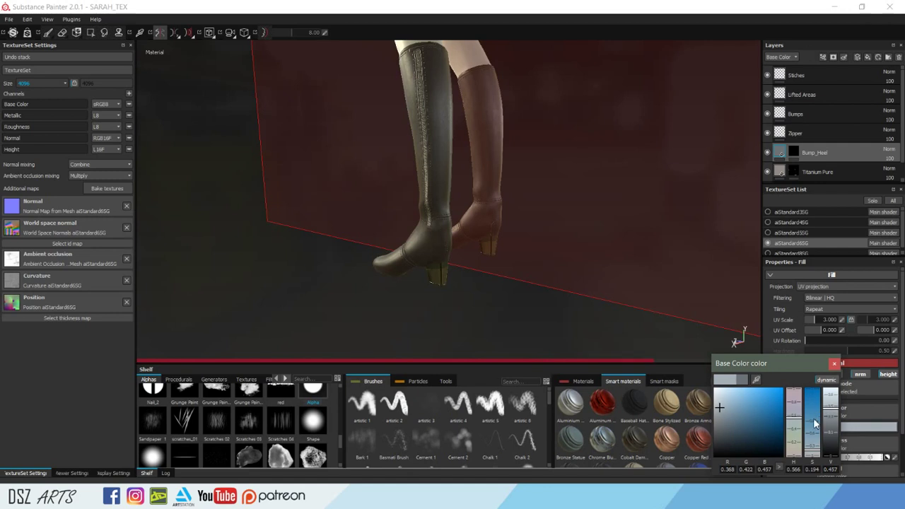
{"action": "left_click", "coordinate": [46, 83]}
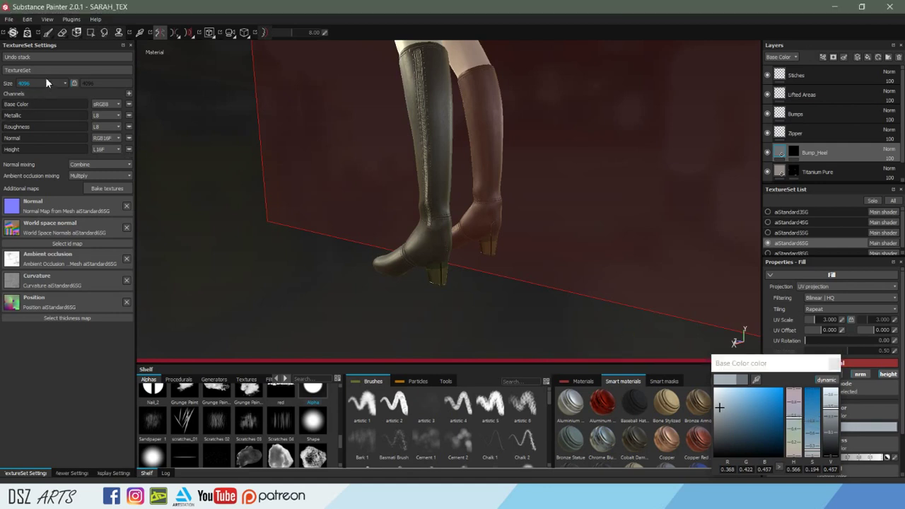
{"action": "left_click", "coordinate": [44, 87]}
{"action": "left_click", "coordinate": [32, 114]}
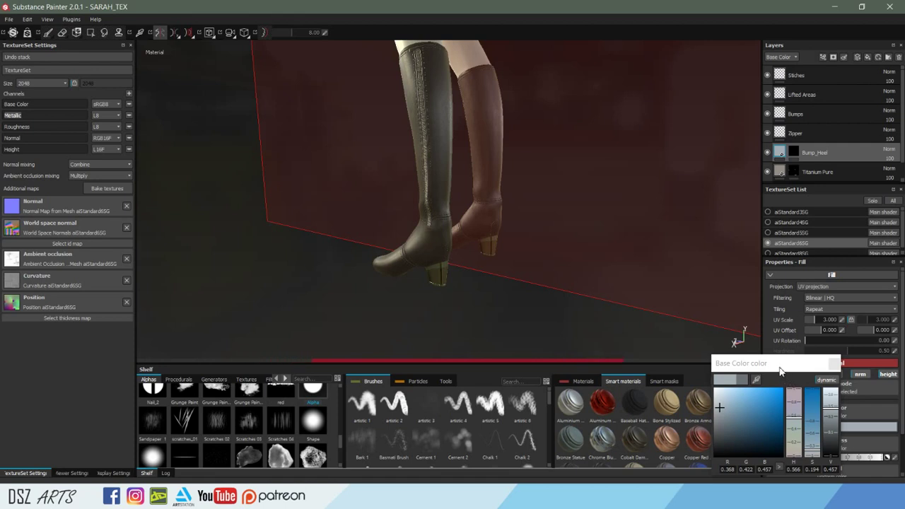
{"action": "left_click_drag", "start_coordinate": [777, 365], "coordinate": [783, 335]}
{"action": "left_click", "coordinate": [837, 333]}
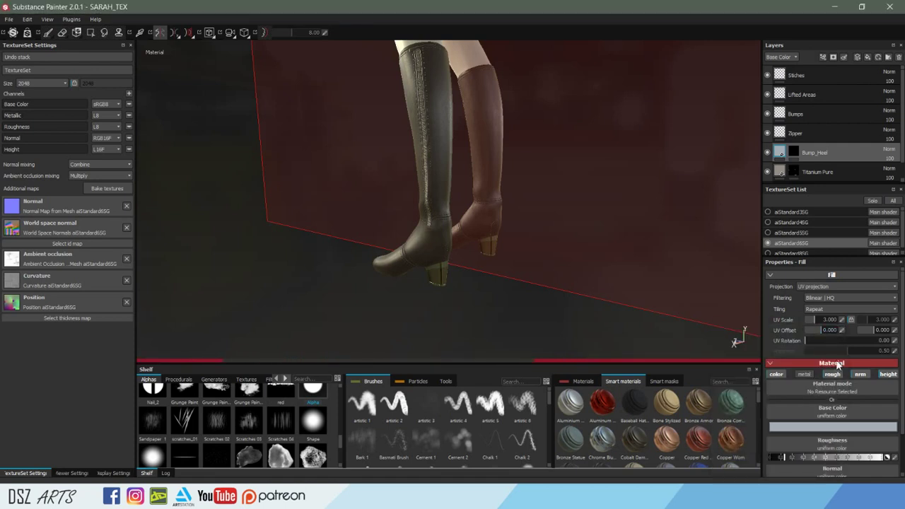
Adjust the Bump_Heel roughness slider in the Material section and save with Ctrl+S.
{"action": "mouse_move", "coordinate": [513, 299]}
{"action": "left_mouse_down", "text": "alt"}
{"action": "mouse_move", "coordinate": [467, 264]}
{"action": "mouse_move", "coordinate": [474, 257]}
{"action": "mouse_move", "coordinate": [422, 261]}
{"action": "left_mouse_up", "text": "alt"}
{"action": "right_click_drag", "start_coordinate": [422, 261], "coordinate": [652, 271], "text": "alt"}
{"action": "mouse_move", "coordinate": [653, 270]}
{"action": "middle_mouse_down", "text": "alt"}
{"action": "mouse_move", "coordinate": [552, 90]}
{"action": "mouse_move", "coordinate": [448, 238]}
{"action": "middle_mouse_up", "text": "alt"}
{"action": "left_click_drag", "start_coordinate": [448, 238], "coordinate": [601, 227], "text": "alt"}
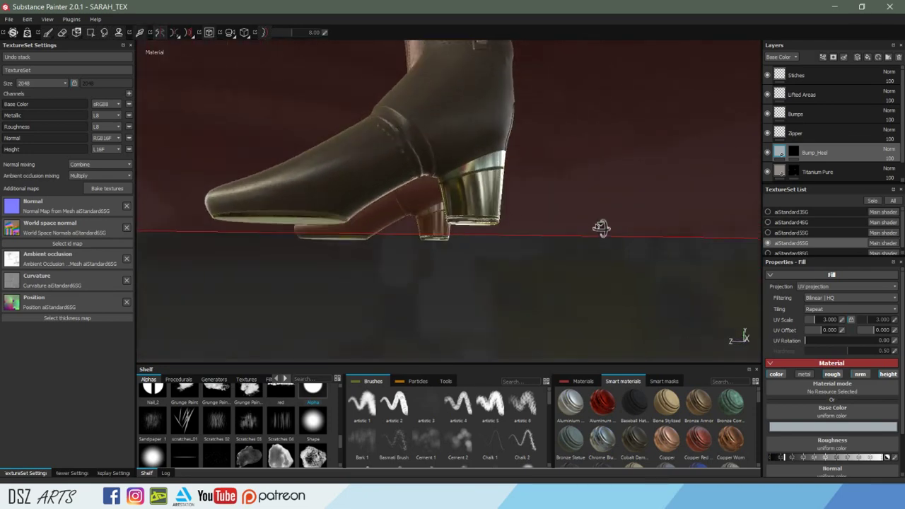
{"action": "right_click_drag", "start_coordinate": [602, 227], "coordinate": [575, 233], "text": "alt"}
{"action": "mouse_move", "coordinate": [797, 458]}
{"action": "left_mouse_down"}
{"action": "mouse_move", "coordinate": [840, 453]}
{"action": "mouse_move", "coordinate": [784, 463]}
{"action": "left_mouse_up"}
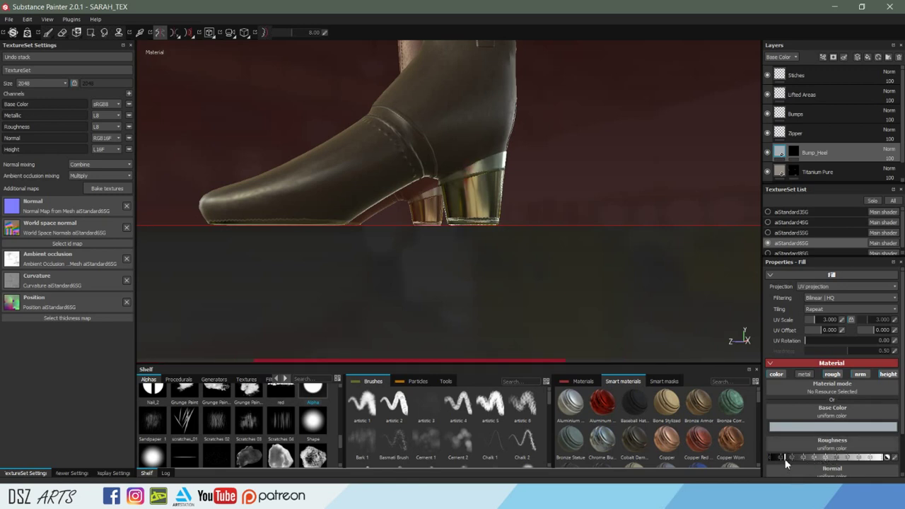
{"action": "mouse_move", "coordinate": [600, 268]}
{"action": "left_mouse_down", "text": "alt"}
{"action": "mouse_move", "coordinate": [365, 303]}
{"action": "mouse_move", "coordinate": [520, 285]}
{"action": "mouse_move", "coordinate": [548, 225]}
{"action": "mouse_move", "coordinate": [408, 262]}
{"action": "mouse_move", "coordinate": [419, 235]}
{"action": "mouse_move", "coordinate": [557, 213]}
{"action": "mouse_move", "coordinate": [533, 165]}
{"action": "mouse_move", "coordinate": [557, 210]}
{"action": "mouse_move", "coordinate": [364, 207]}
{"action": "left_mouse_up", "text": "alt"}
{"action": "left_click", "coordinate": [408, 262]}
{"action": "key", "text": "ctrl+s"}
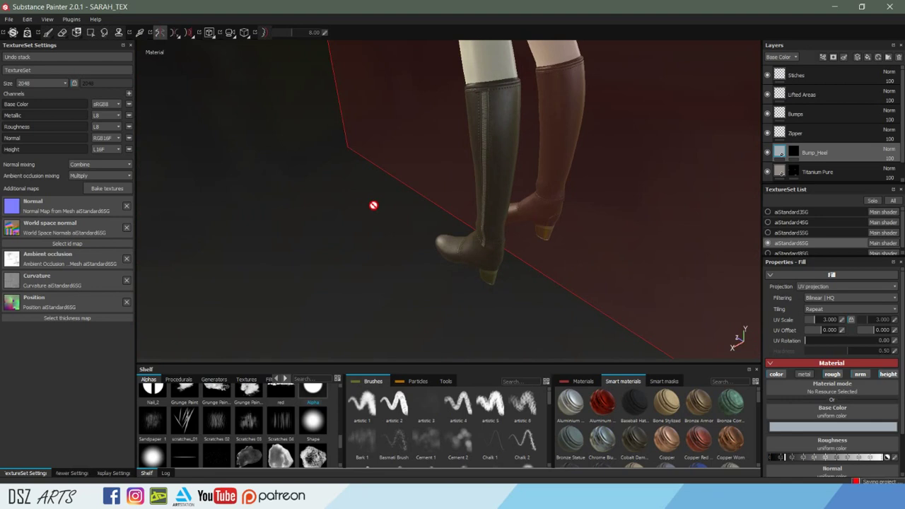
{"action": "mouse_move", "coordinate": [425, 240]}
{"action": "left_mouse_down", "text": "alt"}
{"action": "mouse_move", "coordinate": [689, 226]}
{"action": "mouse_move", "coordinate": [683, 202]}
{"action": "left_mouse_up", "text": "alt"}
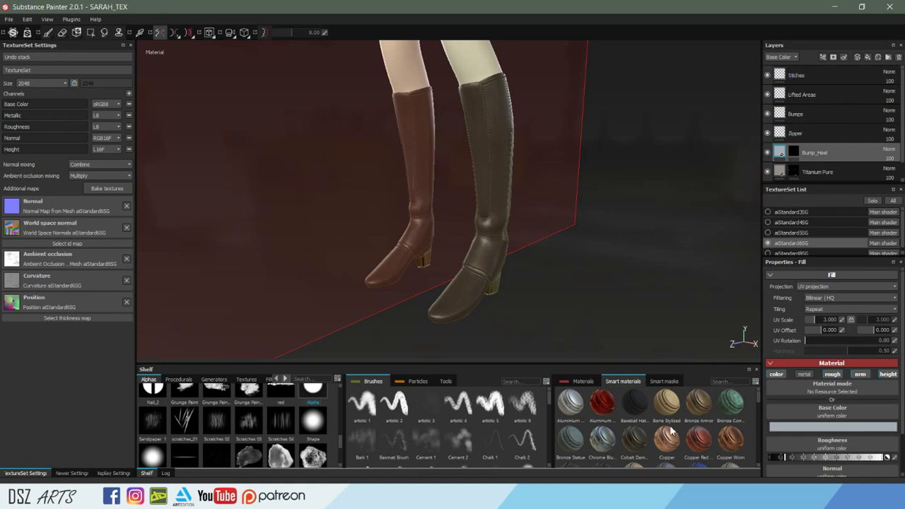
Add the Skin Human Simple smart material, move it to the top of the stack, and expand it.
{"action": "scroll", "coordinate": [645, 433], "scroll_direction": "down", "scroll_amount": 5}
{"action": "scroll", "coordinate": [644, 433], "scroll_direction": "down", "scroll_amount": 5}
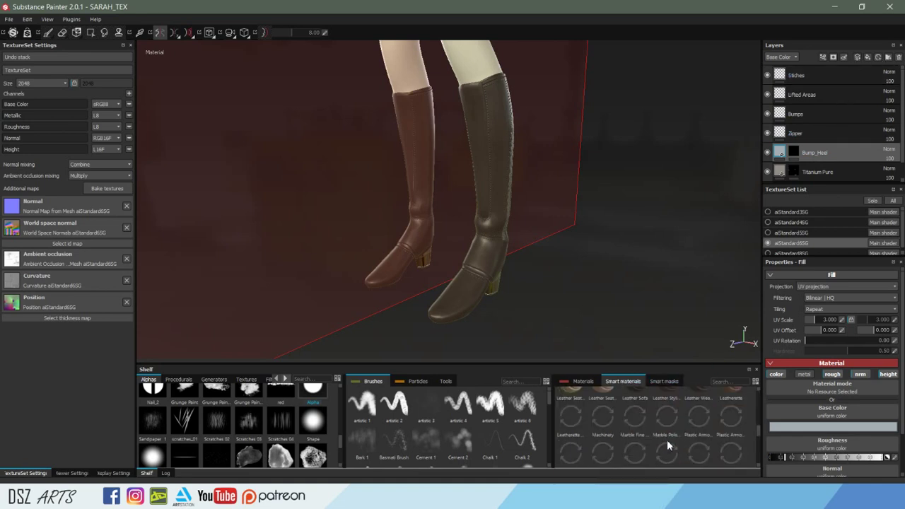
{"action": "scroll", "coordinate": [671, 448], "scroll_direction": "down", "scroll_amount": 2}
{"action": "scroll", "coordinate": [671, 443], "scroll_direction": "up", "scroll_amount": 2}
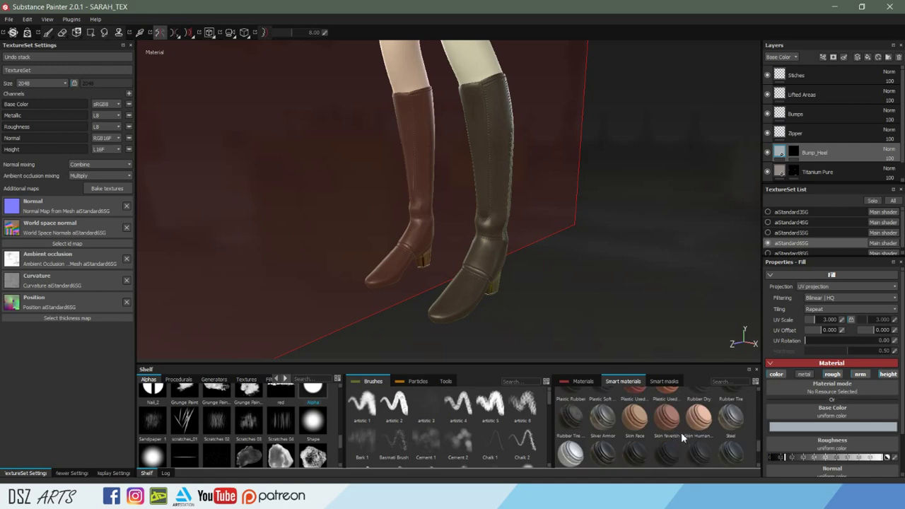
{"action": "left_click_drag", "start_coordinate": [699, 427], "coordinate": [837, 152]}
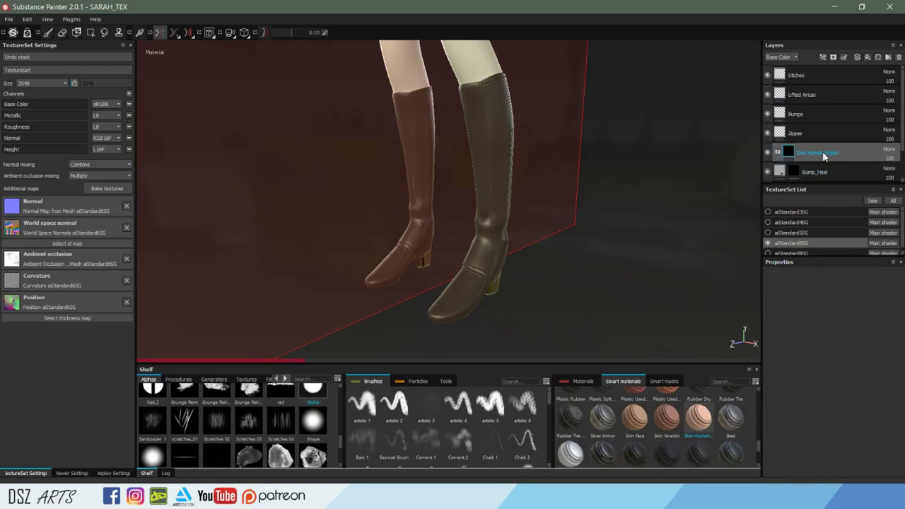
{"action": "left_click_drag", "start_coordinate": [820, 152], "coordinate": [821, 66]}
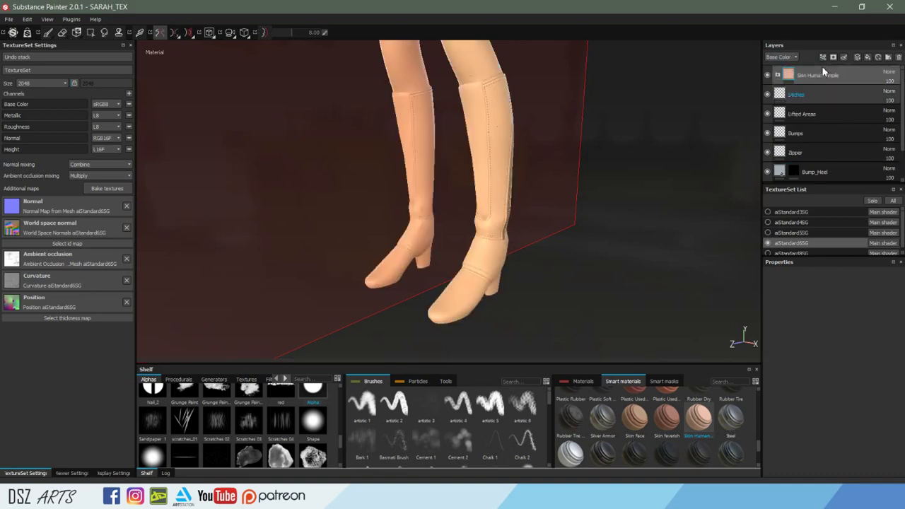
{"action": "middle_click_drag", "start_coordinate": [640, 111], "coordinate": [611, 217]}
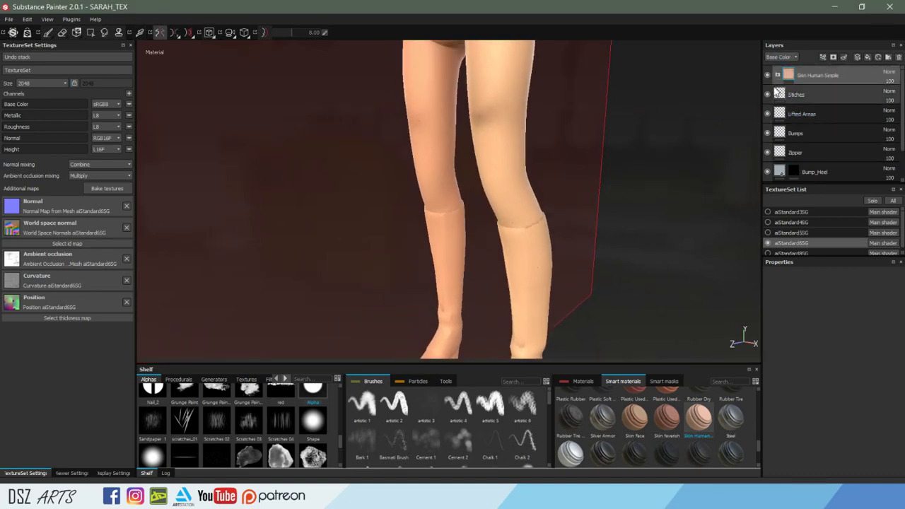
{"action": "left_click", "coordinate": [777, 75]}
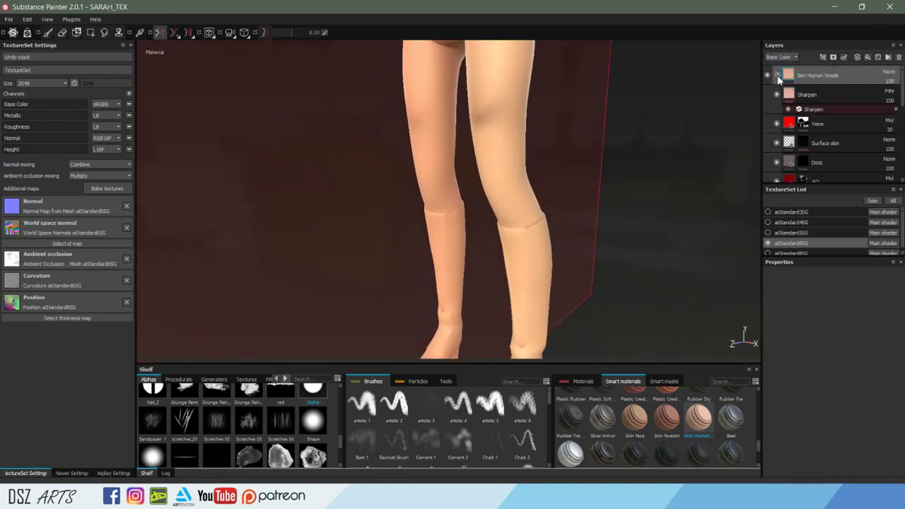
Shift the Veins sublayer's base colour hue from red to orange-red.
{"action": "left_click", "coordinate": [830, 161]}
{"action": "left_click", "coordinate": [820, 134]}
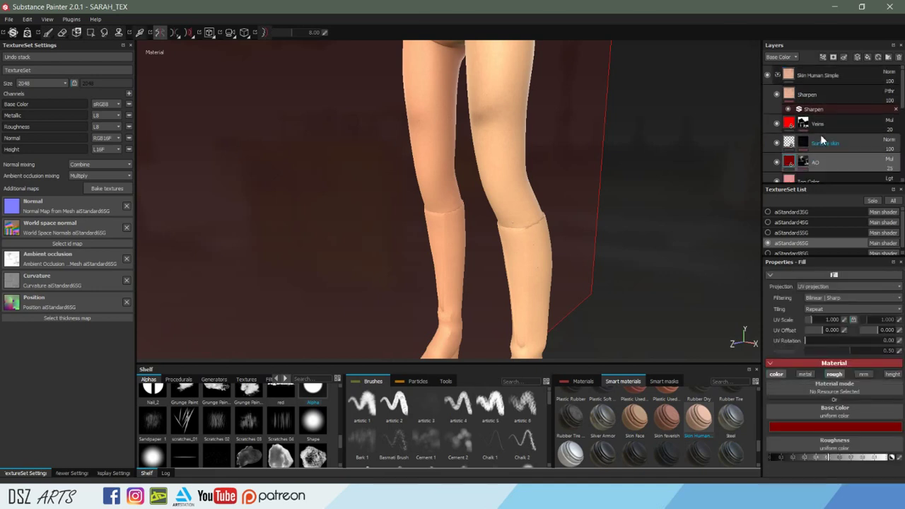
{"action": "scroll", "coordinate": [819, 135], "scroll_direction": "down", "scroll_amount": 1}
{"action": "left_click", "coordinate": [816, 174]}
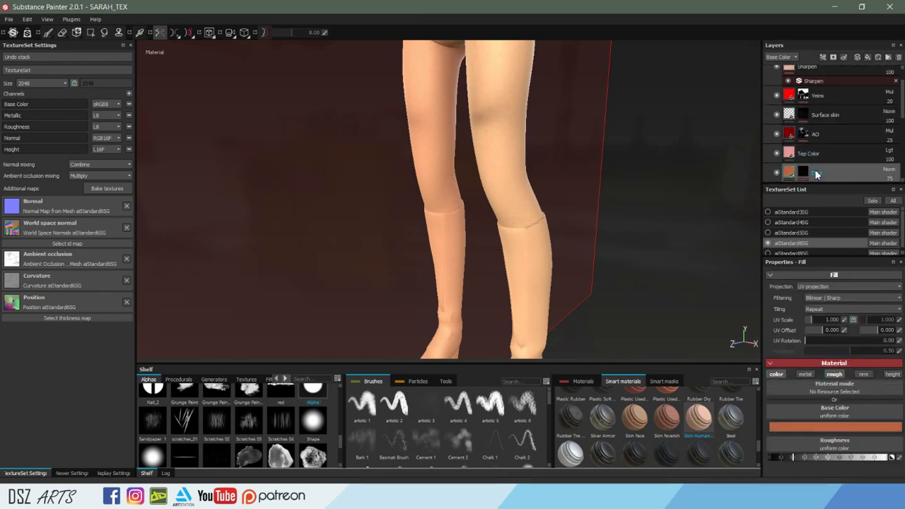
{"action": "left_click", "coordinate": [797, 98]}
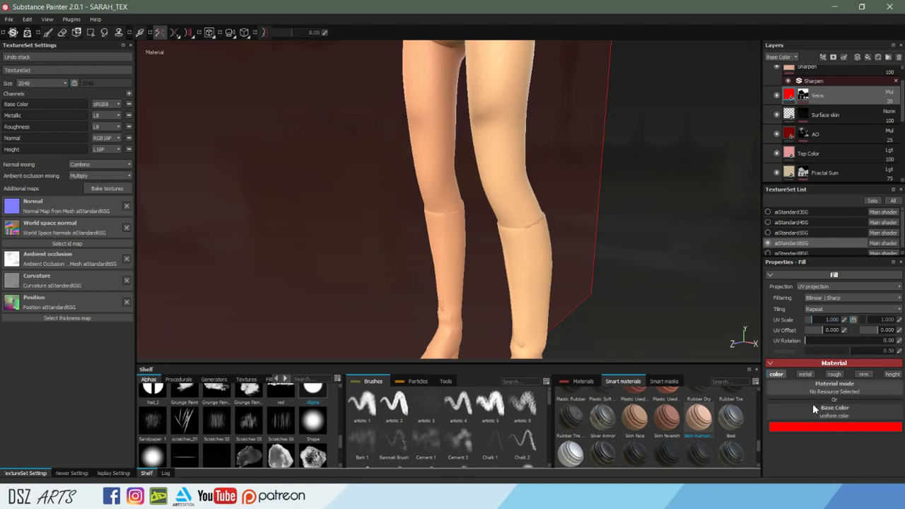
{"action": "left_click", "coordinate": [807, 426]}
{"action": "left_click_drag", "start_coordinate": [823, 459], "coordinate": [837, 409]}
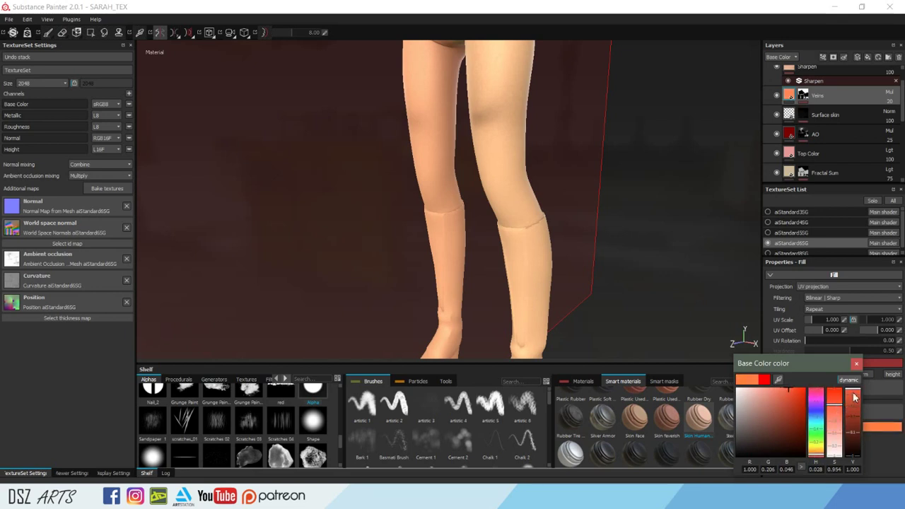
{"action": "mouse_move", "coordinate": [586, 167]}
{"action": "left_mouse_down", "text": "alt"}
{"action": "mouse_move", "coordinate": [464, 178]}
{"action": "mouse_move", "coordinate": [559, 182]}
{"action": "mouse_move", "coordinate": [837, 260]}
{"action": "left_mouse_up", "text": "alt"}
{"action": "left_click", "coordinate": [850, 366]}
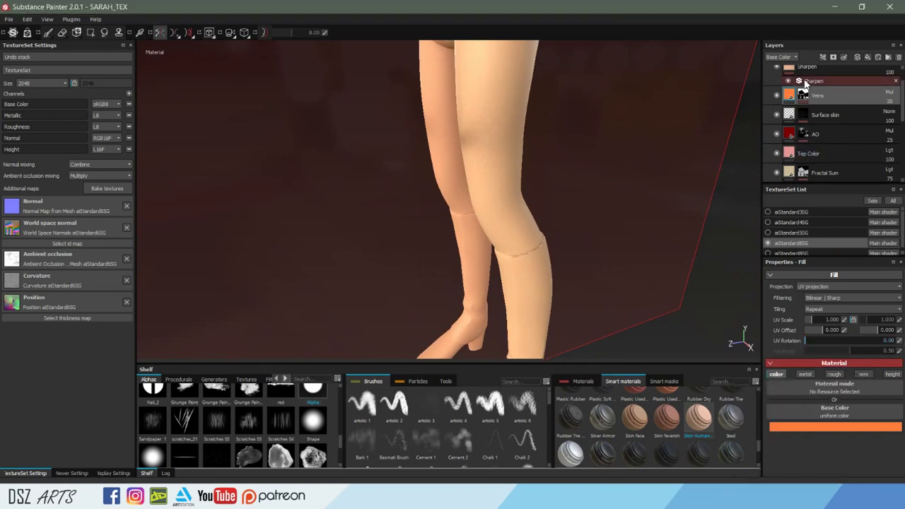
Add a black mask to Skin Human Simple so the boots show again.
{"action": "scroll", "coordinate": [805, 97], "scroll_direction": "up", "scroll_amount": 2}
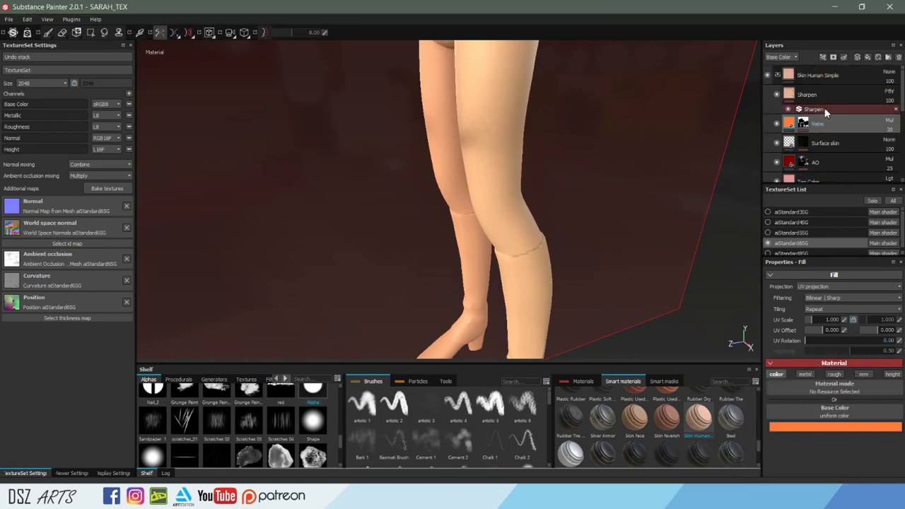
{"action": "right_click", "coordinate": [814, 73]}
{"action": "left_click", "coordinate": [818, 87]}
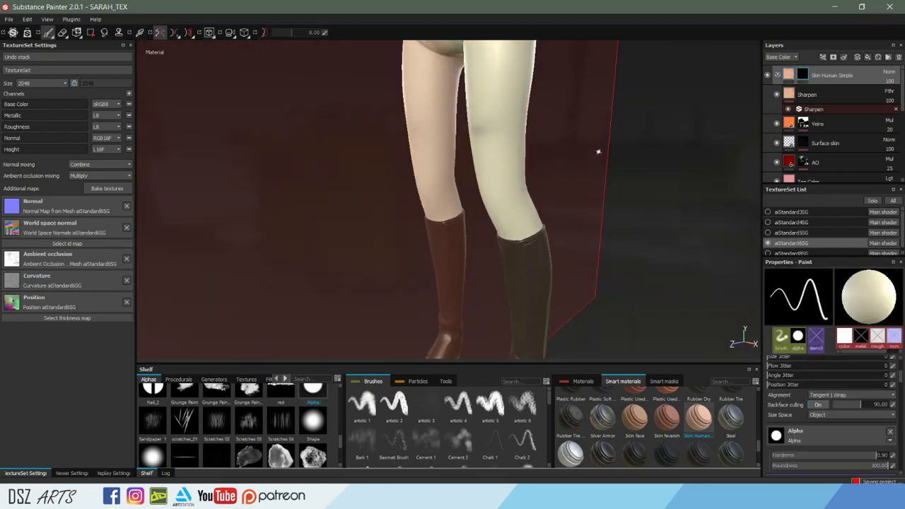
Select all the boot layers from Stiches down and group them into a folder.
{"action": "left_click", "coordinate": [777, 75]}
{"action": "double_click", "coordinate": [799, 93]}
{"action": "scroll", "coordinate": [818, 114], "scroll_direction": "down", "scroll_amount": 1}
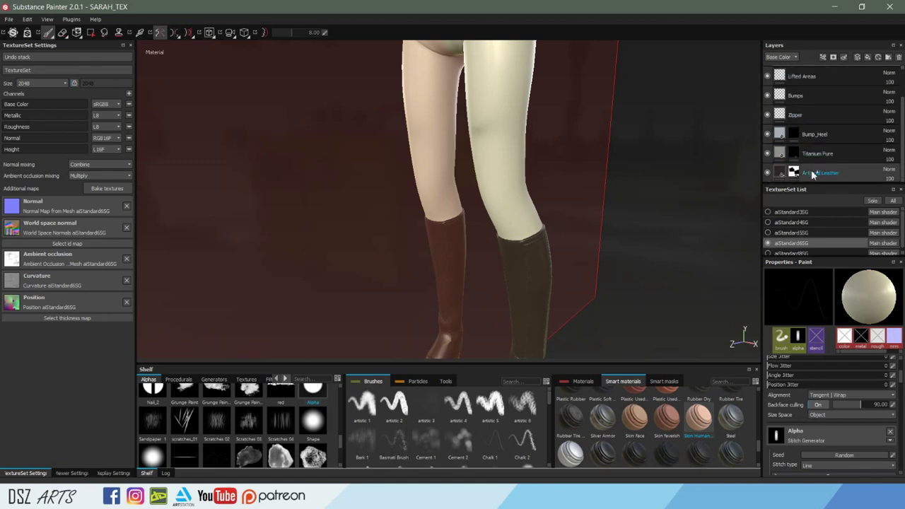
{"action": "left_click", "coordinate": [814, 152], "text": "shift"}
{"action": "right_click", "coordinate": [813, 154]}
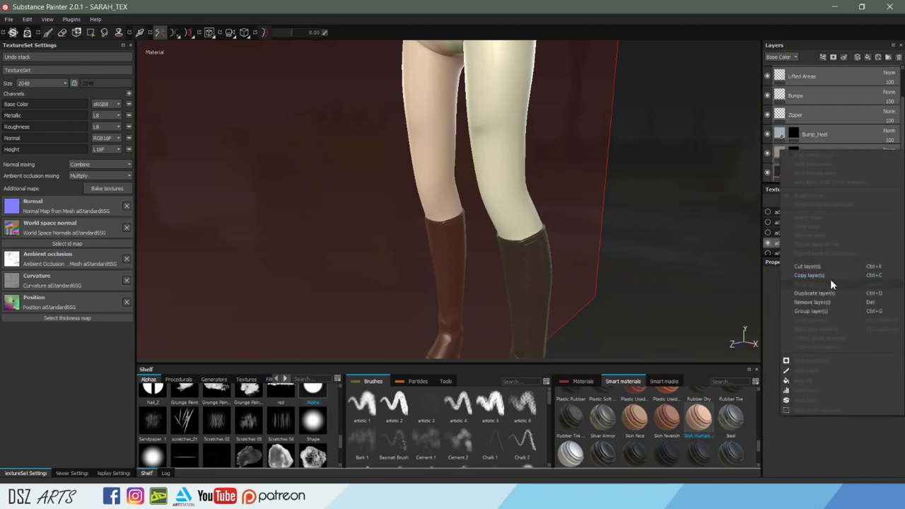
{"action": "left_click", "coordinate": [823, 311]}
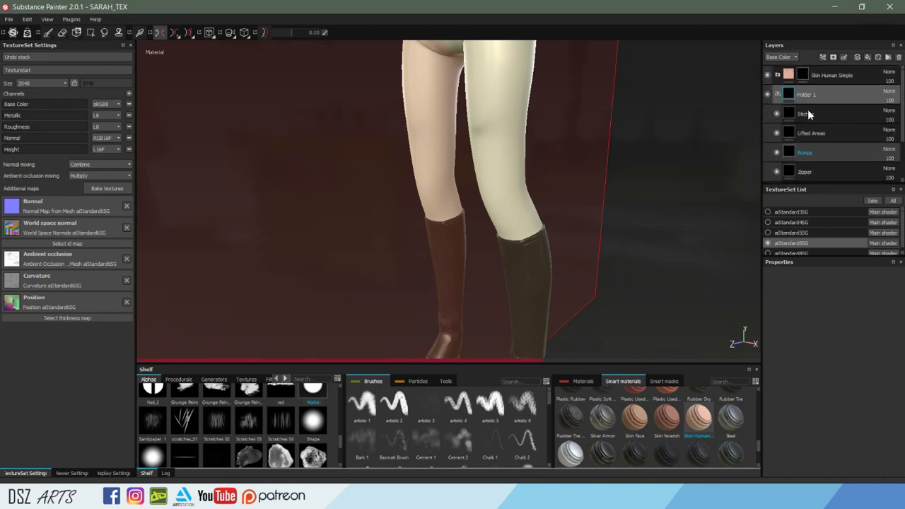
Rename the new folder to Boots, collapse it, and save the project.
{"action": "double_click", "coordinate": [813, 94]}
{"action": "type", "text": "Boots"}
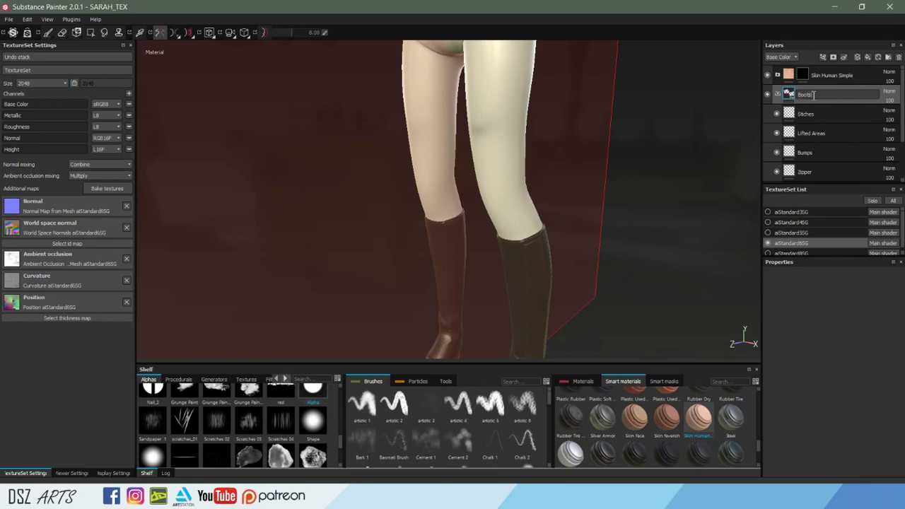
{"action": "key", "text": "Return"}
{"action": "left_click", "coordinate": [778, 95]}
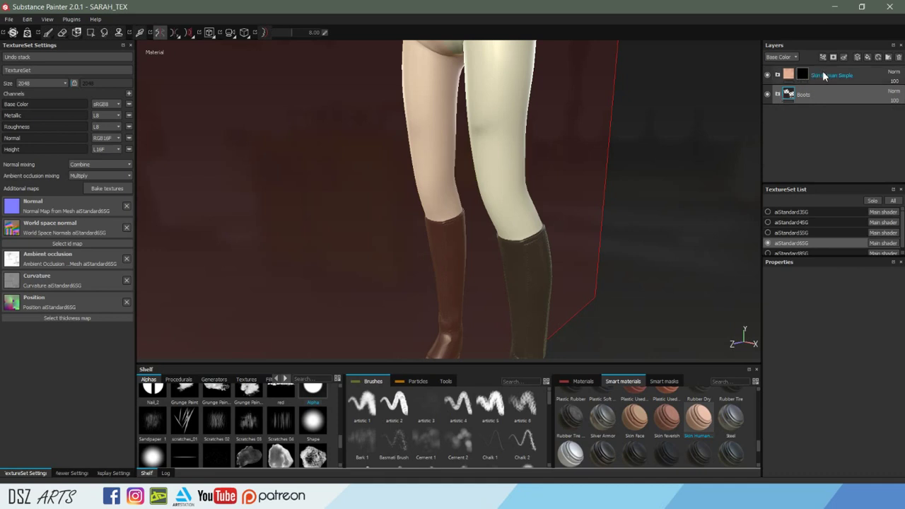
{"action": "key", "text": "ctrl+s"}
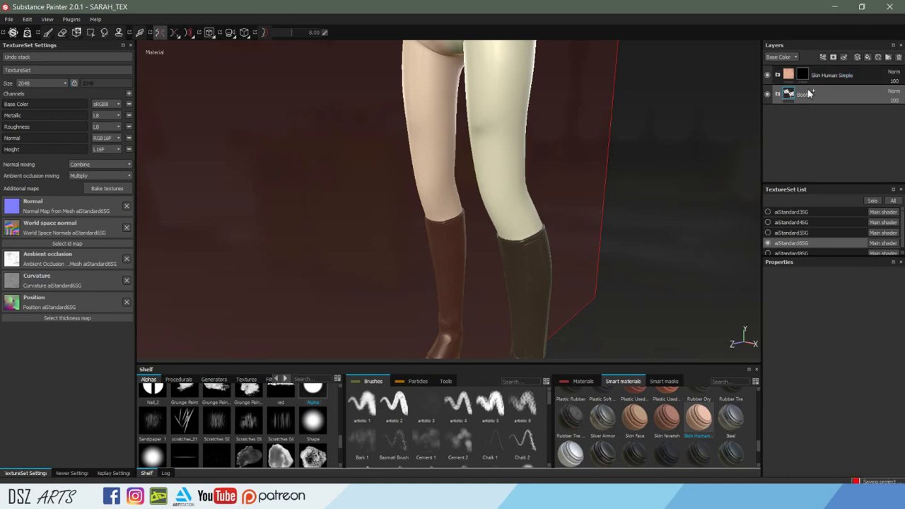
{"action": "left_click", "coordinate": [817, 74]}
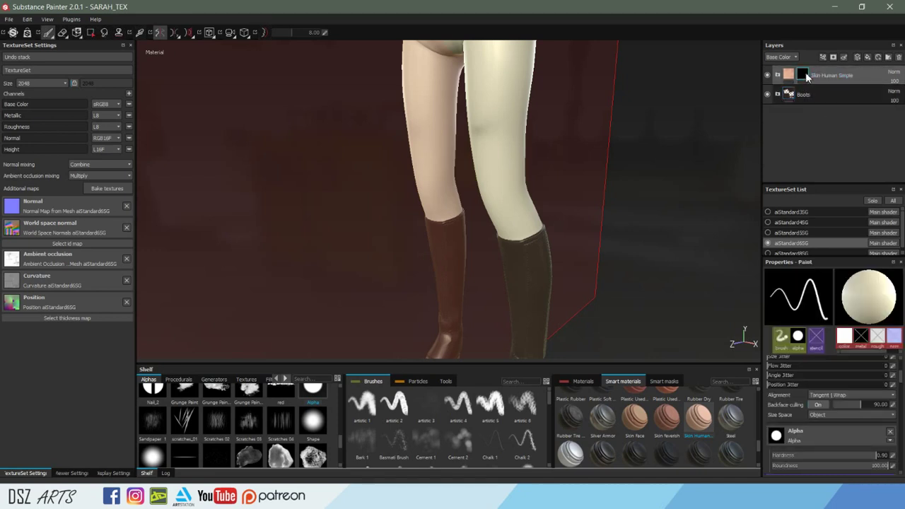
Switch to polygon fill mode and show the zoomed-in UV layout beside the 3D view.
{"action": "key", "text": "4"}
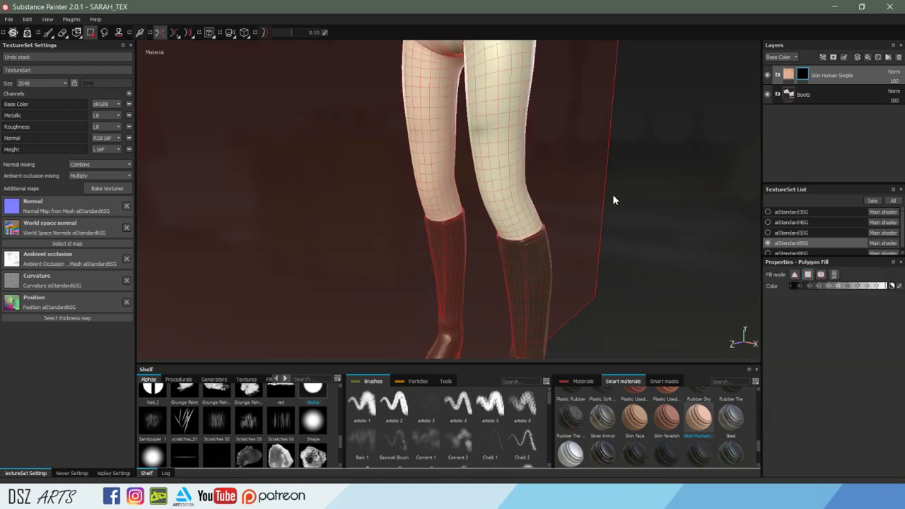
{"action": "key", "text": "F1"}
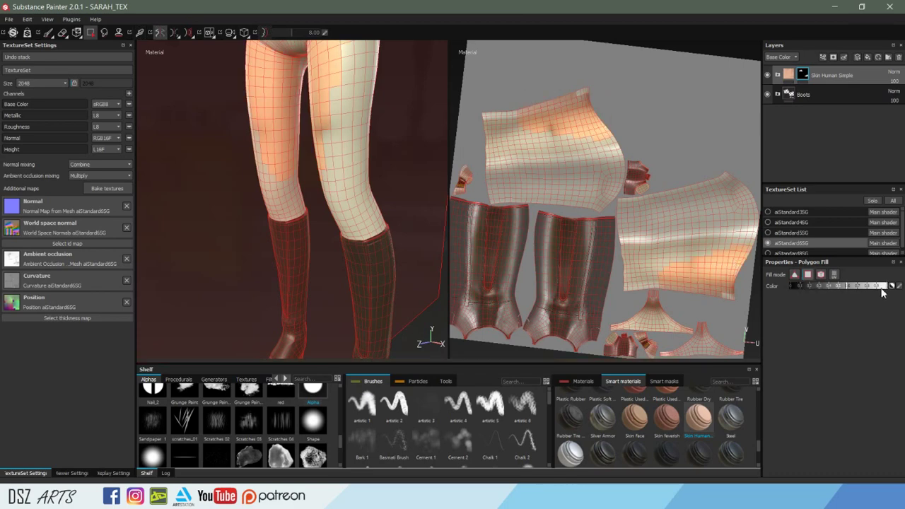
{"action": "mouse_move", "coordinate": [509, 100]}
{"action": "right_mouse_down", "text": "alt"}
{"action": "mouse_move", "coordinate": [664, 113]}
{"action": "mouse_move", "coordinate": [544, 103]}
{"action": "mouse_move", "coordinate": [659, 140]}
{"action": "right_mouse_up", "text": "alt"}
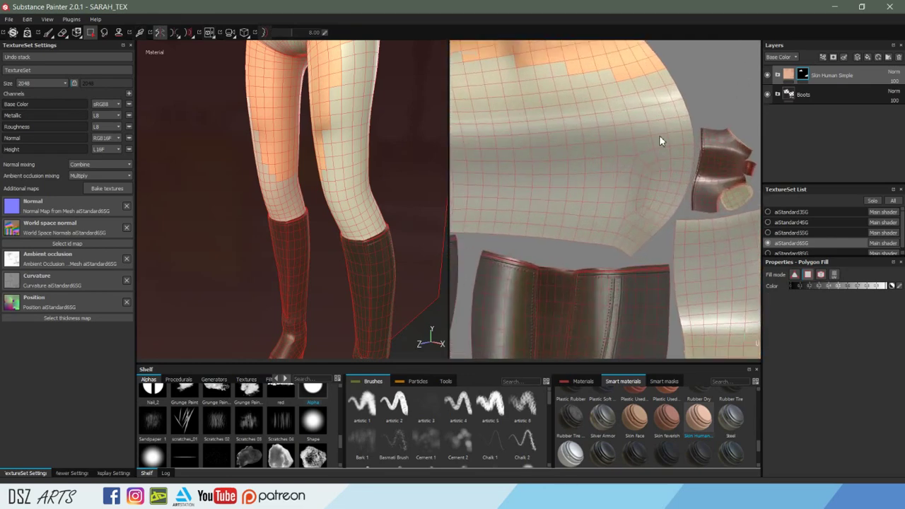
Fill patches of thigh and lower-leg polygons into the Skin Human Simple mask.
{"action": "mouse_move", "coordinate": [665, 176]}
{"action": "left_mouse_down"}
{"action": "mouse_move", "coordinate": [676, 131]}
{"action": "mouse_move", "coordinate": [657, 72]}
{"action": "left_mouse_up"}
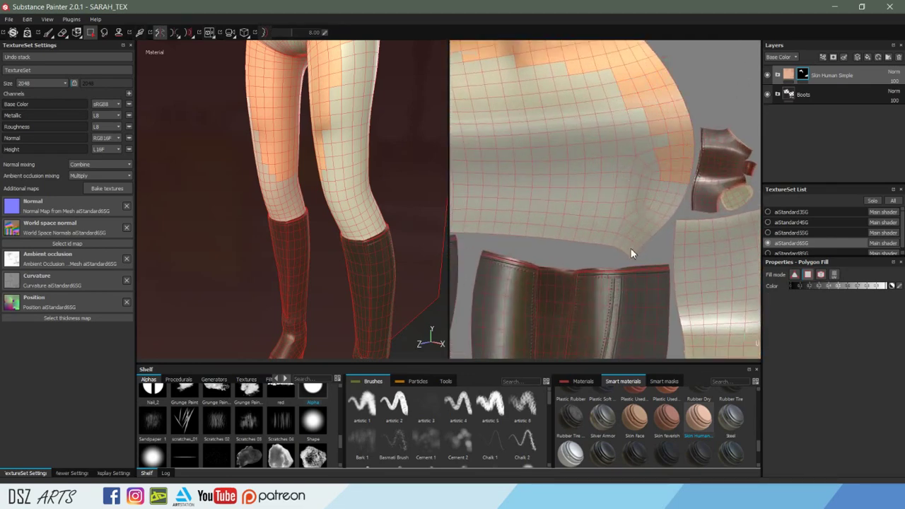
{"action": "left_click_drag", "start_coordinate": [653, 224], "coordinate": [672, 202]}
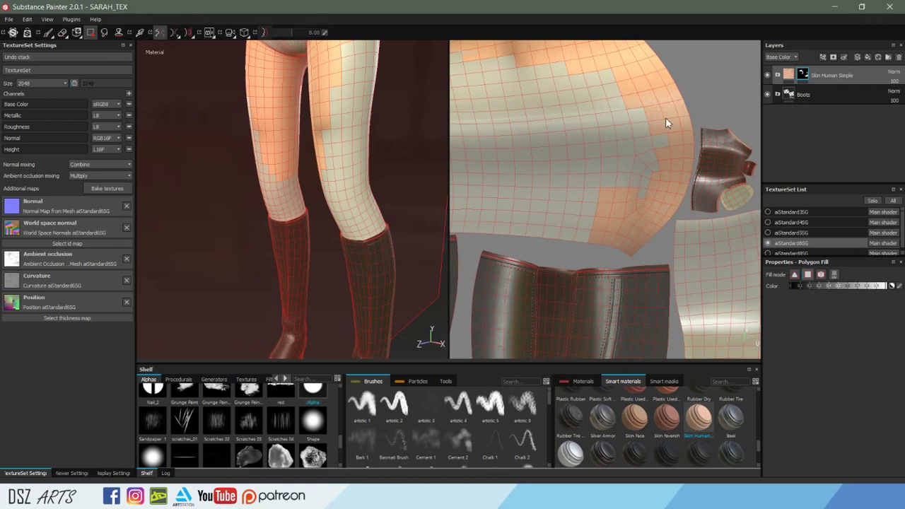
{"action": "mouse_move", "coordinate": [560, 143]}
{"action": "left_mouse_down"}
{"action": "mouse_move", "coordinate": [591, 61]}
{"action": "mouse_move", "coordinate": [516, 96]}
{"action": "mouse_move", "coordinate": [605, 134]}
{"action": "left_mouse_up"}
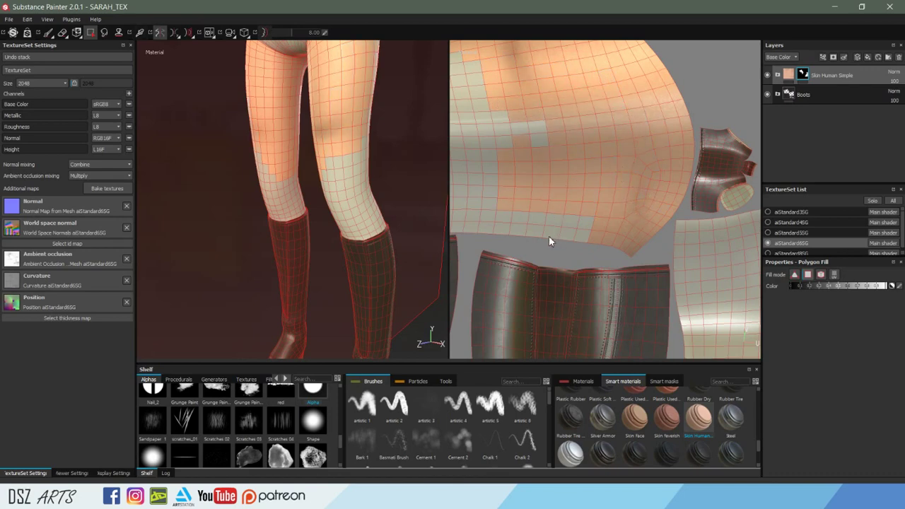
{"action": "middle_click_drag", "start_coordinate": [549, 198], "coordinate": [561, 220]}
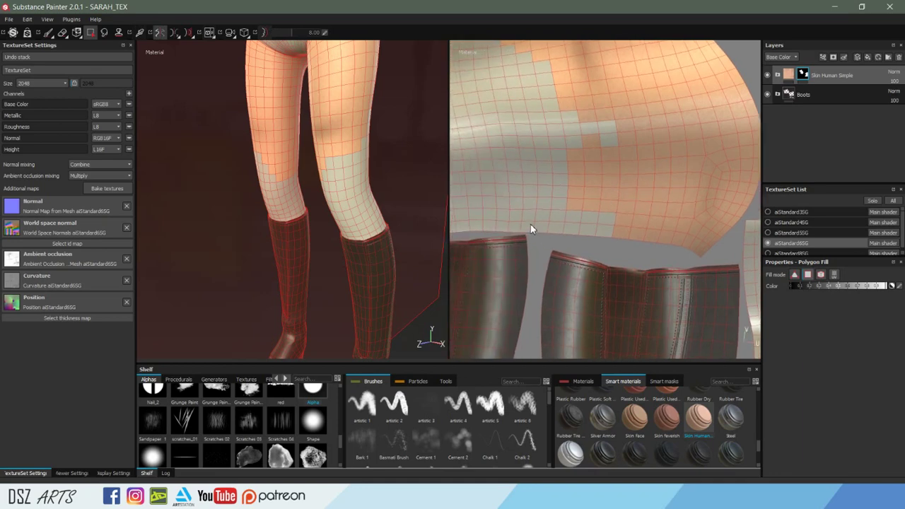
{"action": "middle_click_drag", "start_coordinate": [592, 182], "coordinate": [590, 229]}
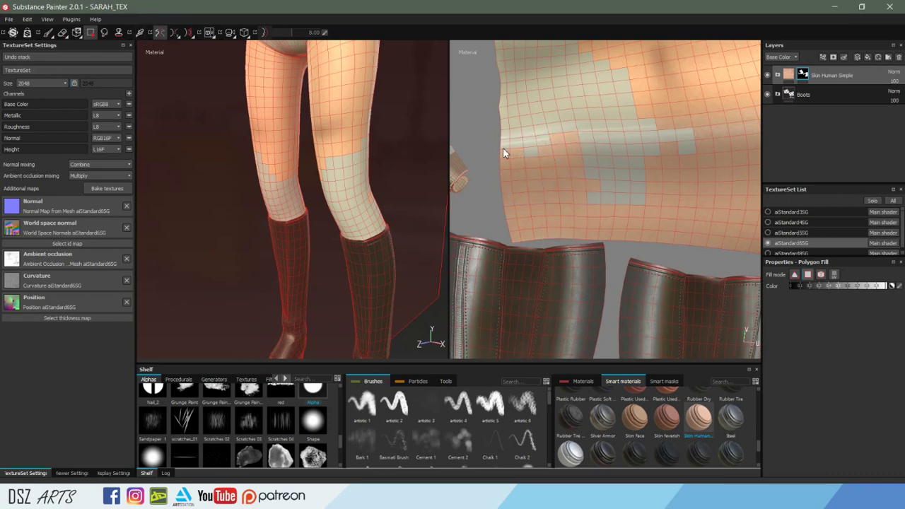
Fill the grey UV patches on the upper leg islands with skin tone using rectangle Polygon Fill.
{"action": "left_click_drag", "start_coordinate": [692, 120], "coordinate": [587, 187]}
{"action": "scroll", "coordinate": [646, 114], "scroll_direction": "down", "scroll_amount": 2}
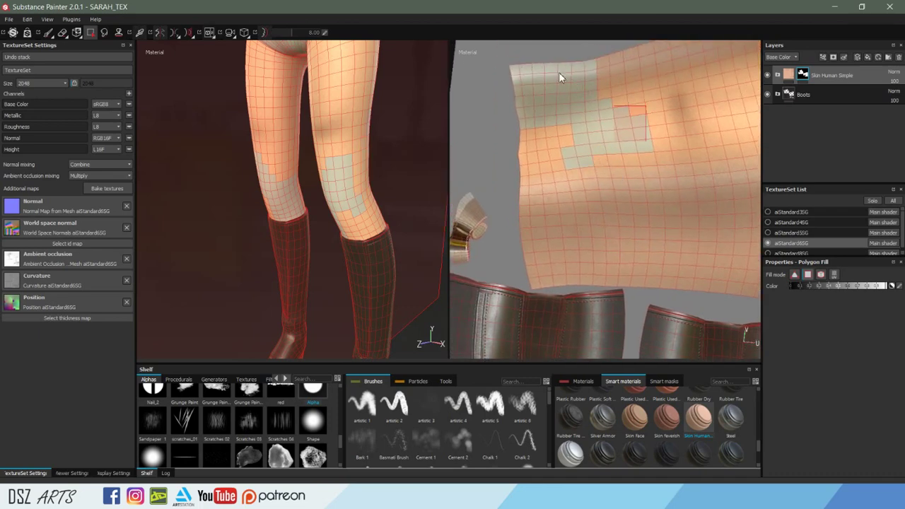
{"action": "left_click_drag", "start_coordinate": [646, 109], "coordinate": [613, 141]}
{"action": "mouse_move", "coordinate": [506, 111]}
{"action": "left_mouse_down"}
{"action": "mouse_move", "coordinate": [597, 85]}
{"action": "mouse_move", "coordinate": [549, 177]}
{"action": "left_mouse_up"}
{"action": "mouse_move", "coordinate": [550, 81]}
{"action": "left_mouse_down"}
{"action": "mouse_move", "coordinate": [580, 133]}
{"action": "mouse_move", "coordinate": [556, 88]}
{"action": "left_mouse_up"}
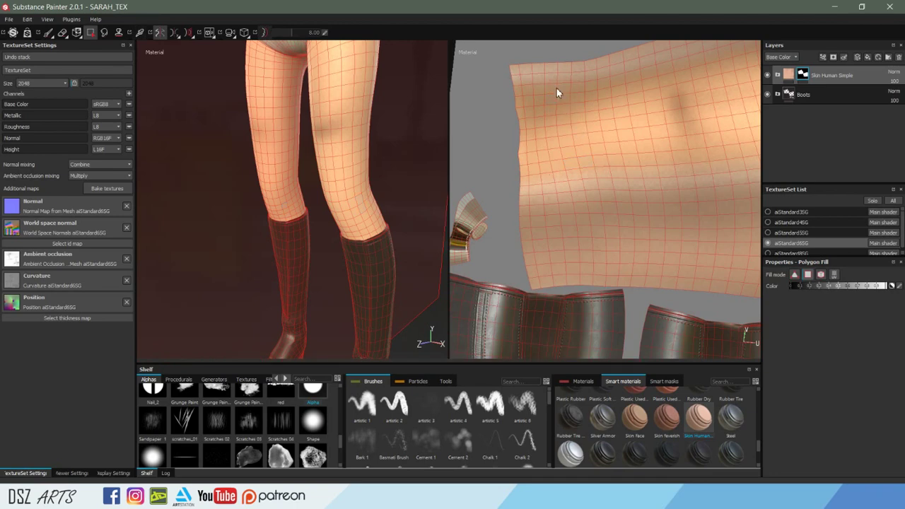
{"action": "mouse_move", "coordinate": [563, 125]}
{"action": "middle_mouse_down"}
{"action": "mouse_move", "coordinate": [644, 138]}
{"action": "mouse_move", "coordinate": [591, 123]}
{"action": "mouse_move", "coordinate": [551, 97]}
{"action": "middle_mouse_up"}
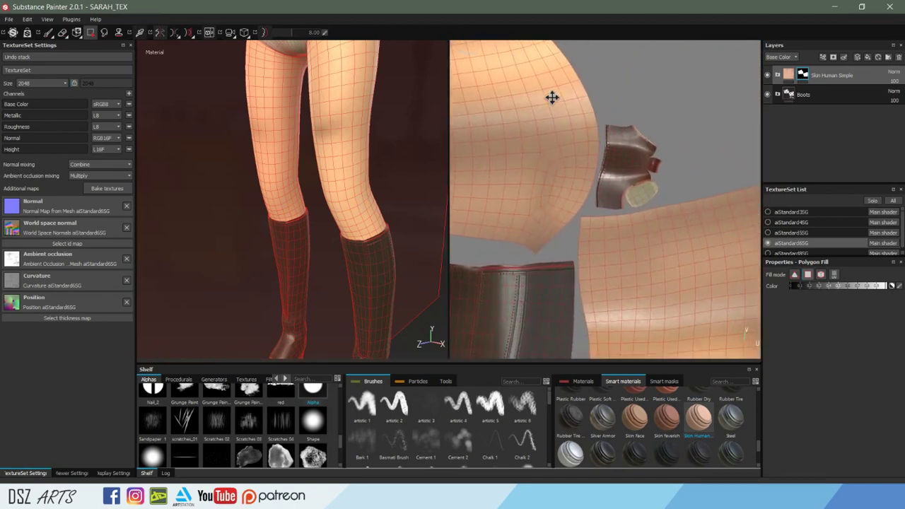
{"action": "middle_click_drag", "start_coordinate": [663, 182], "coordinate": [646, 184]}
{"action": "scroll", "coordinate": [646, 184], "scroll_direction": "down", "scroll_amount": 3}
{"action": "middle_click_drag", "start_coordinate": [584, 169], "coordinate": [609, 146]}
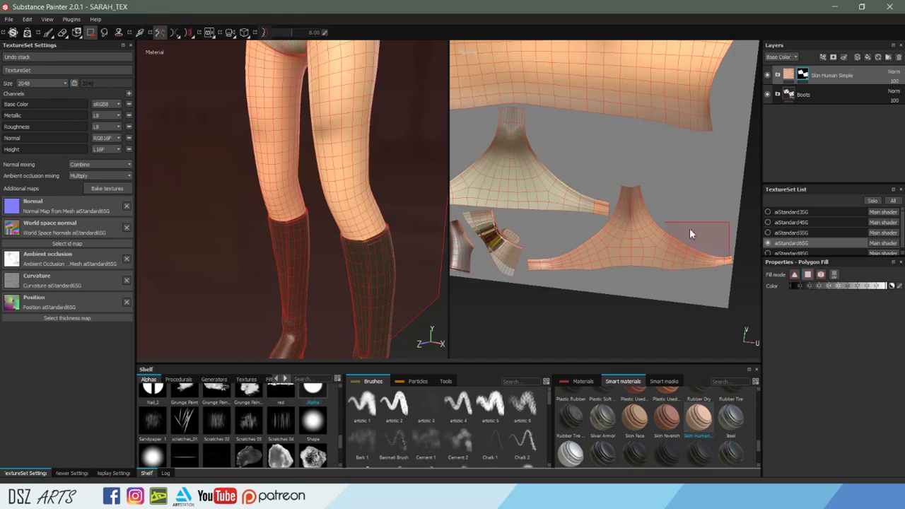
Fill the remaining grey patches on the lower and central UV islands with skin tone.
{"action": "middle_click_drag", "start_coordinate": [689, 228], "coordinate": [760, 247]}
{"action": "right_click", "coordinate": [537, 233]}
{"action": "left_click_drag", "start_coordinate": [629, 236], "coordinate": [650, 240]}
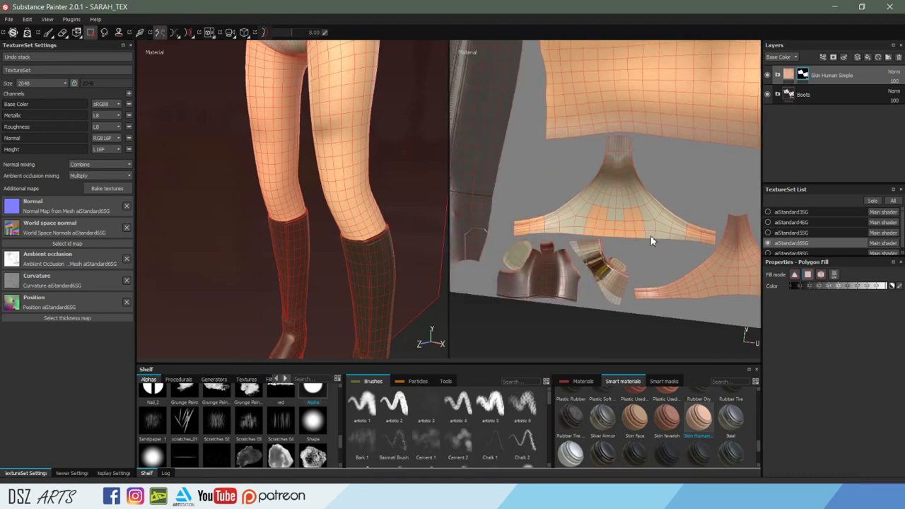
{"action": "left_click_drag", "start_coordinate": [633, 138], "coordinate": [618, 223]}
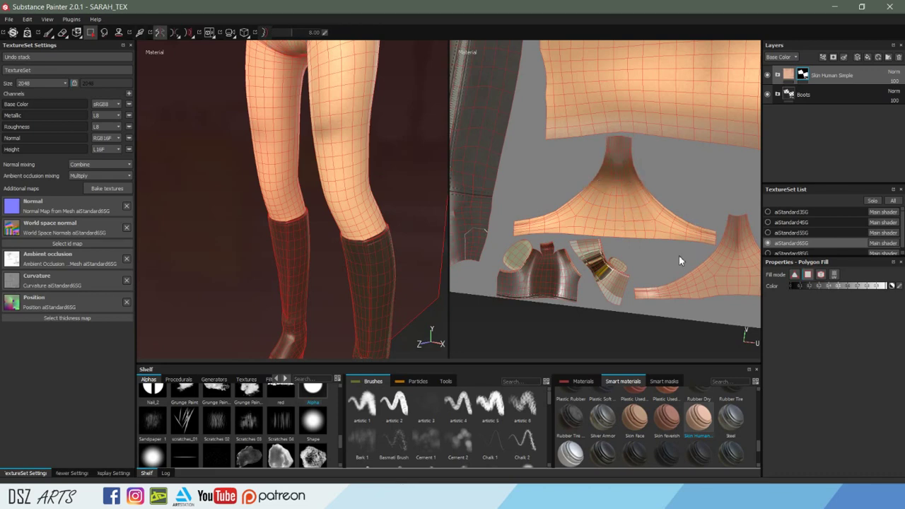
{"action": "scroll", "coordinate": [710, 208], "scroll_direction": "up", "scroll_amount": 5}
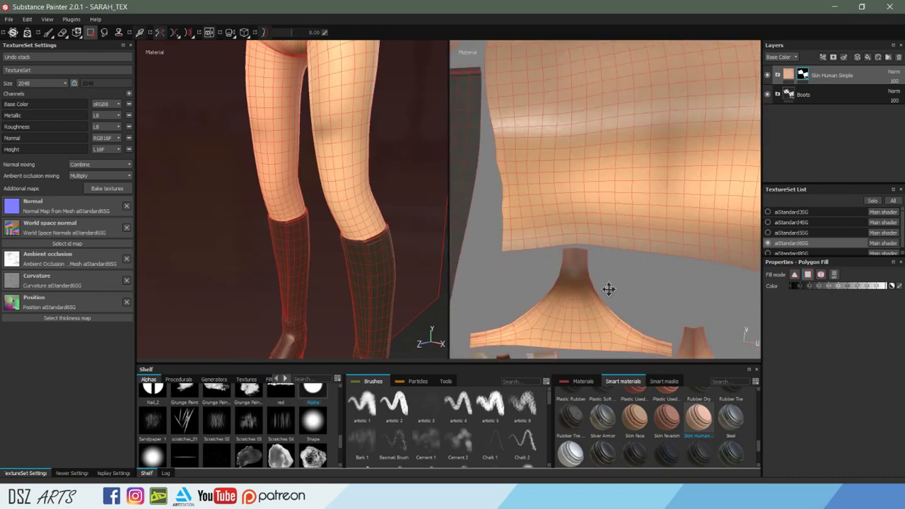
{"action": "middle_click_drag", "start_coordinate": [606, 287], "coordinate": [586, 302]}
Return to brush painting, close the 2D UV view and frame the legs and boots.
{"action": "key", "text": "1"}
{"action": "mouse_move", "coordinate": [390, 155]}
{"action": "left_mouse_down", "text": "alt"}
{"action": "mouse_move", "coordinate": [424, 143]}
{"action": "mouse_move", "coordinate": [481, 152]}
{"action": "mouse_move", "coordinate": [352, 153]}
{"action": "left_mouse_up", "text": "alt"}
{"action": "key", "text": "F2"}
{"action": "mouse_move", "coordinate": [491, 169]}
{"action": "left_mouse_down", "text": "alt"}
{"action": "mouse_move", "coordinate": [501, 157]}
{"action": "mouse_move", "coordinate": [662, 153]}
{"action": "left_mouse_up", "text": "alt"}
{"action": "mouse_move", "coordinate": [662, 154]}
{"action": "right_mouse_down", "text": "alt"}
{"action": "mouse_move", "coordinate": [381, 175]}
{"action": "mouse_move", "coordinate": [295, 195]}
{"action": "right_mouse_up", "text": "alt"}
{"action": "mouse_move", "coordinate": [539, 156]}
{"action": "left_mouse_down", "text": "alt"}
{"action": "mouse_move", "coordinate": [614, 137]}
{"action": "mouse_move", "coordinate": [516, 99]}
{"action": "mouse_move", "coordinate": [464, 125]}
{"action": "mouse_move", "coordinate": [339, 130]}
{"action": "mouse_move", "coordinate": [525, 131]}
{"action": "mouse_move", "coordinate": [557, 191]}
{"action": "mouse_move", "coordinate": [712, 226]}
{"action": "mouse_move", "coordinate": [412, 250]}
{"action": "mouse_move", "coordinate": [453, 303]}
{"action": "mouse_move", "coordinate": [477, 233]}
{"action": "left_mouse_up", "text": "alt"}
Make the aiStandard3SG skirt texture set visible and view both boots from the front.
{"action": "left_click", "coordinate": [768, 234]}
{"action": "scroll", "coordinate": [477, 233], "scroll_direction": "up", "scroll_amount": 2}
{"action": "scroll", "coordinate": [507, 192], "scroll_direction": "up", "scroll_amount": 2}
{"action": "scroll", "coordinate": [565, 187], "scroll_direction": "up", "scroll_amount": 2}
{"action": "scroll", "coordinate": [530, 182], "scroll_direction": "up", "scroll_amount": 2}
{"action": "mouse_move", "coordinate": [487, 179]}
{"action": "left_mouse_down", "text": "alt"}
{"action": "mouse_move", "coordinate": [362, 191]}
{"action": "mouse_move", "coordinate": [592, 160]}
{"action": "mouse_move", "coordinate": [573, 188]}
{"action": "mouse_move", "coordinate": [568, 146]}
{"action": "mouse_move", "coordinate": [620, 192]}
{"action": "mouse_move", "coordinate": [355, 202]}
{"action": "mouse_move", "coordinate": [530, 146]}
{"action": "mouse_move", "coordinate": [491, 61]}
{"action": "left_mouse_up", "text": "alt"}
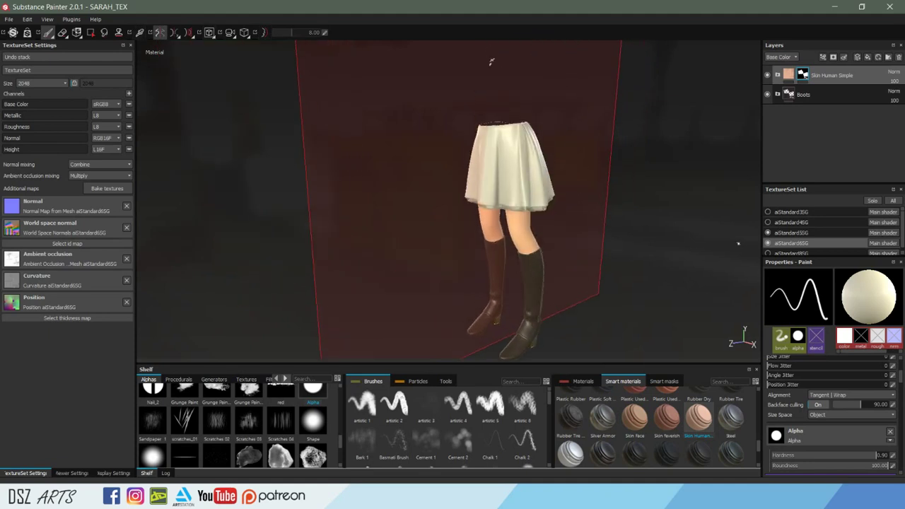
{"action": "left_click", "coordinate": [770, 223]}
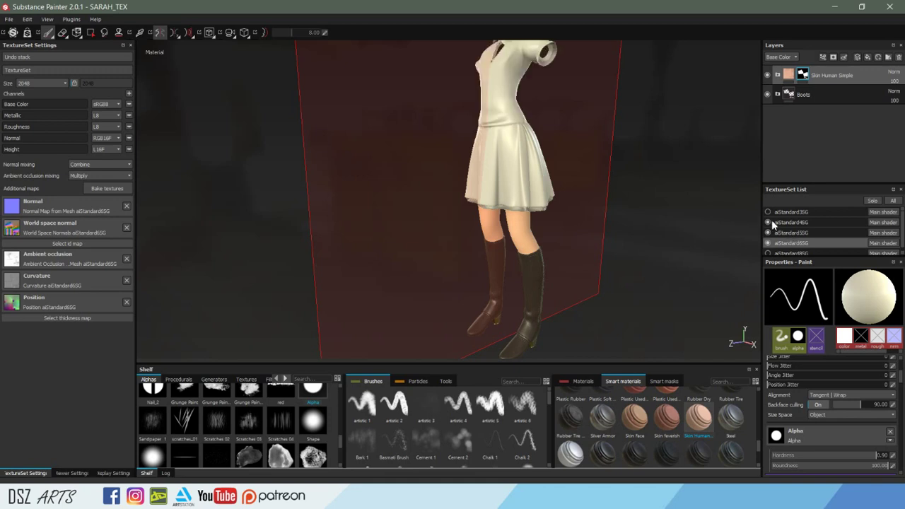
{"action": "mouse_move", "coordinate": [586, 163]}
{"action": "left_mouse_down", "text": "alt"}
{"action": "mouse_move", "coordinate": [676, 178]}
{"action": "mouse_move", "coordinate": [525, 148]}
{"action": "mouse_move", "coordinate": [426, 159]}
{"action": "mouse_move", "coordinate": [666, 211]}
{"action": "left_mouse_up", "text": "alt"}
{"action": "left_click", "coordinate": [775, 212]}
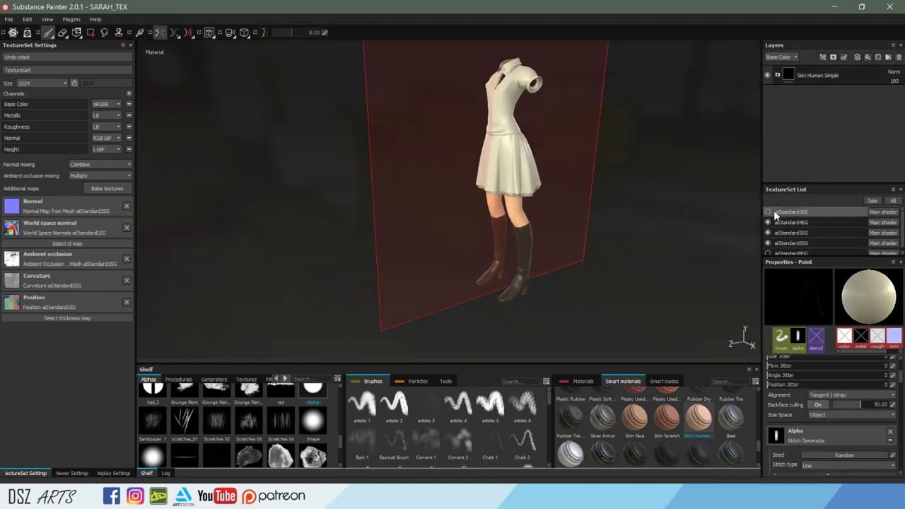
{"action": "left_click", "coordinate": [769, 212]}
{"action": "mouse_move", "coordinate": [636, 198]}
{"action": "left_mouse_down", "text": "alt"}
{"action": "mouse_move", "coordinate": [599, 186]}
{"action": "mouse_move", "coordinate": [615, 210]}
{"action": "mouse_move", "coordinate": [561, 224]}
{"action": "mouse_move", "coordinate": [537, 212]}
{"action": "left_mouse_up", "text": "alt"}
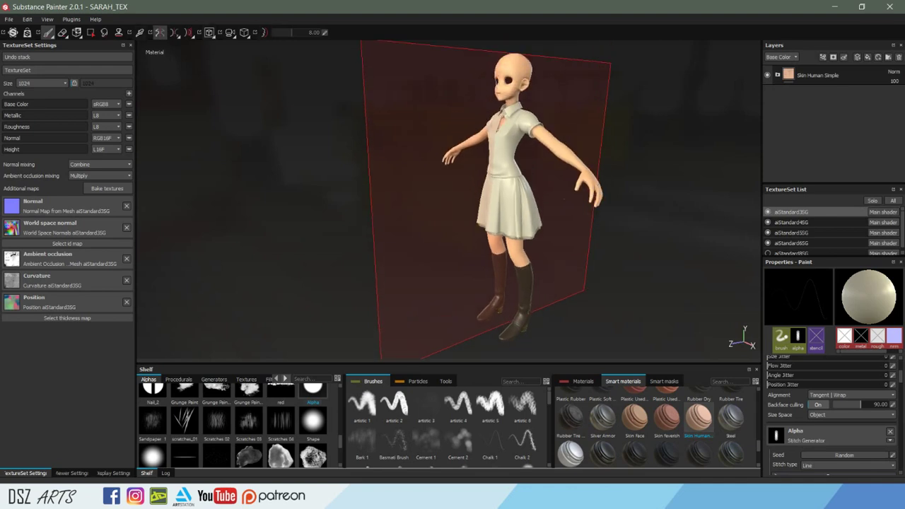
{"action": "right_click_drag", "start_coordinate": [537, 212], "coordinate": [537, 297], "text": "alt"}
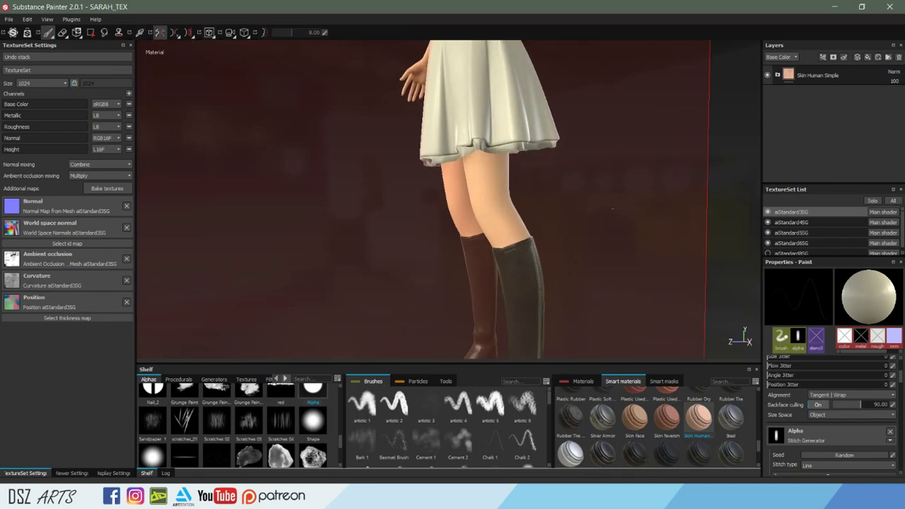
{"action": "mouse_move", "coordinate": [495, 212]}
{"action": "left_mouse_down", "text": "alt"}
{"action": "mouse_move", "coordinate": [471, 157]}
{"action": "mouse_move", "coordinate": [300, 176]}
{"action": "mouse_move", "coordinate": [430, 174]}
{"action": "mouse_move", "coordinate": [264, 181]}
{"action": "left_mouse_up", "text": "alt"}
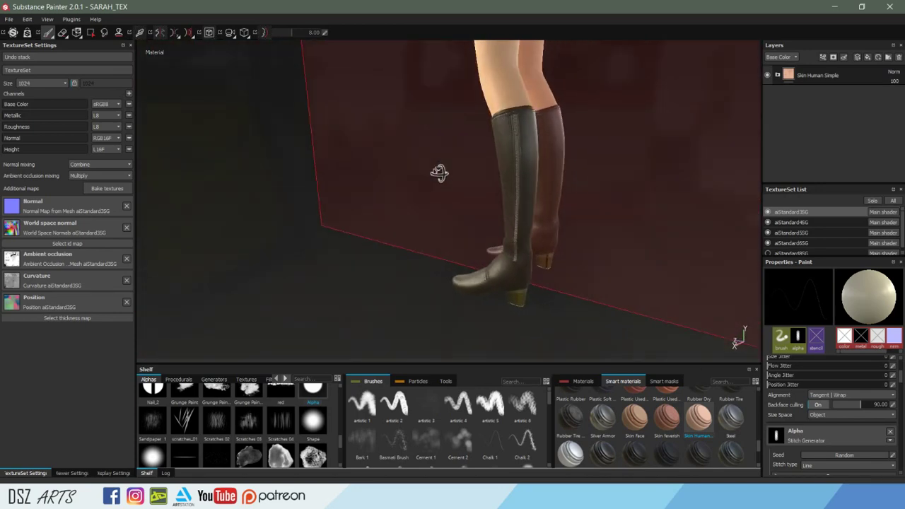
{"action": "right_click_drag", "start_coordinate": [264, 182], "coordinate": [264, 135], "text": "alt"}
{"action": "left_click_drag", "start_coordinate": [495, 212], "coordinate": [541, 256], "text": "alt"}
{"action": "right_click_drag", "start_coordinate": [541, 256], "coordinate": [531, 256], "text": "alt"}
{"action": "mouse_move", "coordinate": [531, 257]}
{"action": "left_mouse_down", "text": "alt"}
{"action": "mouse_move", "coordinate": [481, 215]}
{"action": "mouse_move", "coordinate": [541, 202]}
{"action": "mouse_move", "coordinate": [335, 192]}
{"action": "mouse_move", "coordinate": [901, 254]}
{"action": "left_mouse_up", "text": "alt"}
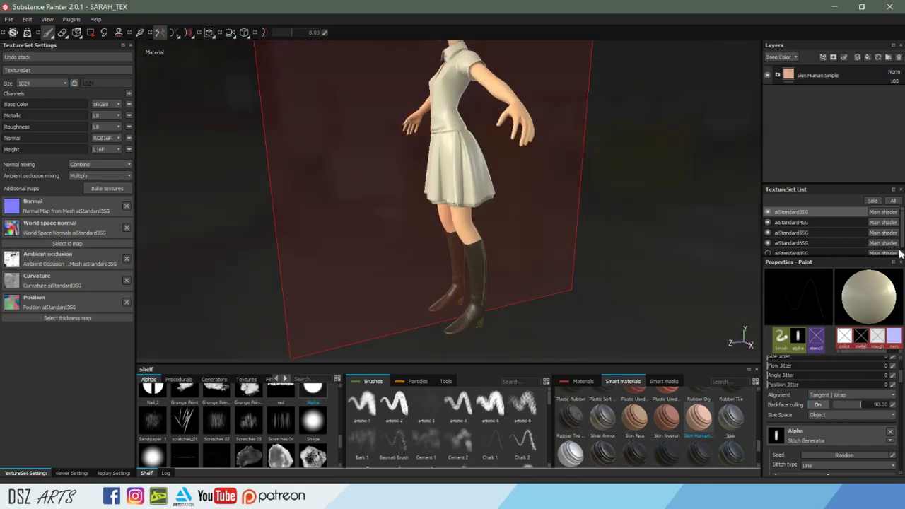
{"action": "left_click", "coordinate": [767, 212]}
{"action": "left_click", "coordinate": [768, 222]}
{"action": "left_click_drag", "start_coordinate": [481, 205], "coordinate": [532, 207], "text": "alt"}
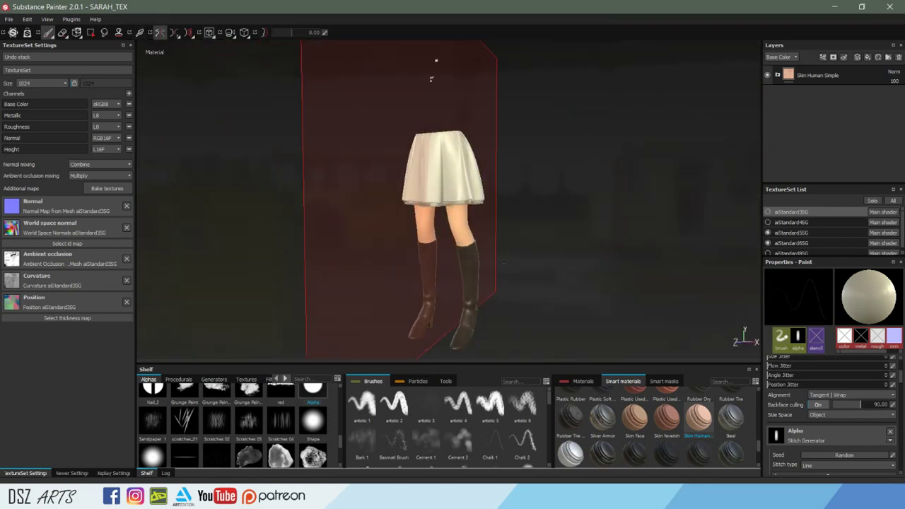
{"action": "right_click_drag", "start_coordinate": [532, 207], "coordinate": [703, 208], "text": "alt"}
{"action": "mouse_move", "coordinate": [702, 207]}
{"action": "left_mouse_down", "text": "alt"}
{"action": "mouse_move", "coordinate": [636, 233]}
{"action": "mouse_move", "coordinate": [478, 202]}
{"action": "mouse_move", "coordinate": [511, 158]}
{"action": "mouse_move", "coordinate": [671, 178]}
{"action": "mouse_move", "coordinate": [520, 195]}
{"action": "mouse_move", "coordinate": [437, 185]}
{"action": "left_mouse_up", "text": "alt"}
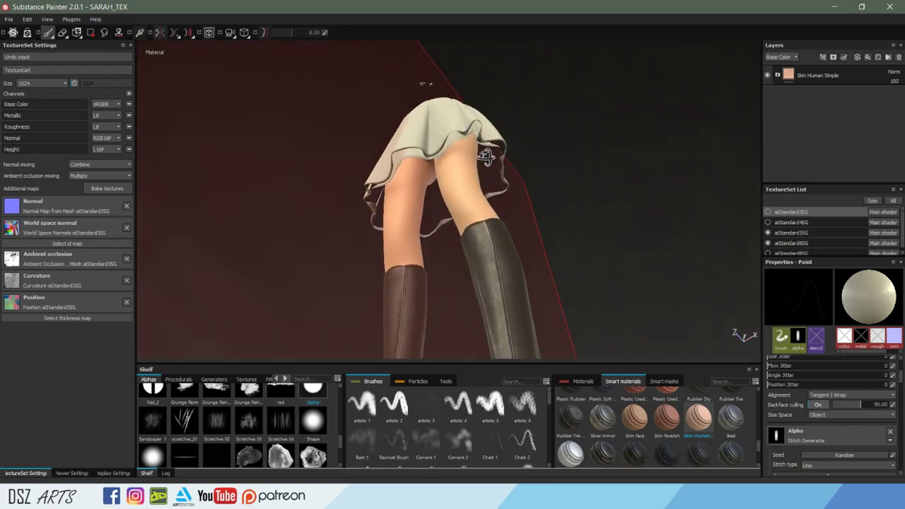
{"action": "right_click_drag", "start_coordinate": [437, 185], "coordinate": [501, 277], "text": "alt"}
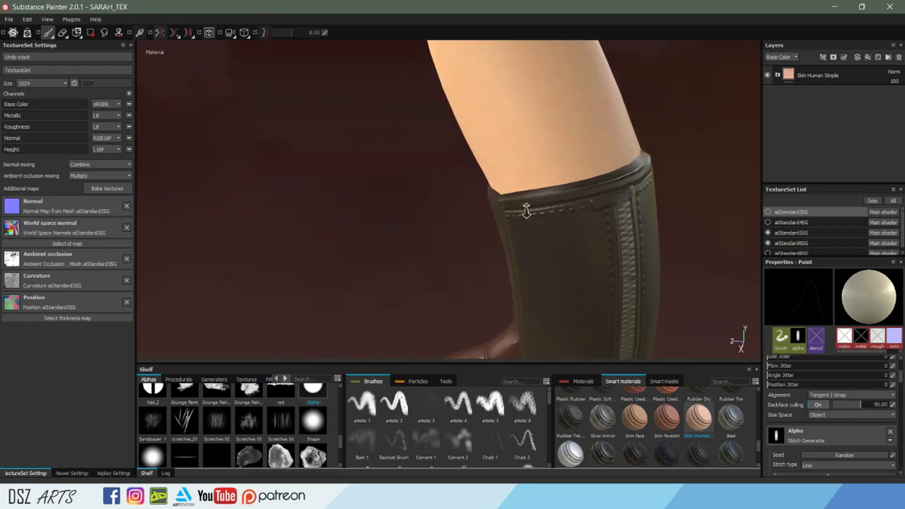
{"action": "mouse_move", "coordinate": [501, 277]}
{"action": "left_mouse_down", "text": "alt"}
{"action": "mouse_move", "coordinate": [529, 247]}
{"action": "mouse_move", "coordinate": [537, 267]}
{"action": "mouse_move", "coordinate": [551, 247]}
{"action": "mouse_move", "coordinate": [664, 202]}
{"action": "mouse_move", "coordinate": [731, 210]}
{"action": "mouse_move", "coordinate": [690, 207]}
{"action": "left_mouse_up", "text": "alt"}
{"action": "right_click_drag", "start_coordinate": [689, 207], "coordinate": [823, 88], "text": "alt"}
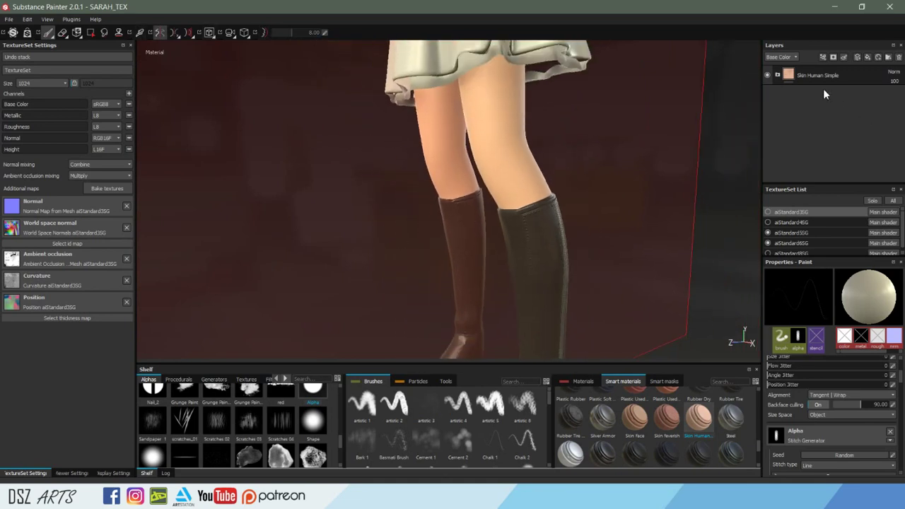
{"action": "left_click", "coordinate": [790, 243]}
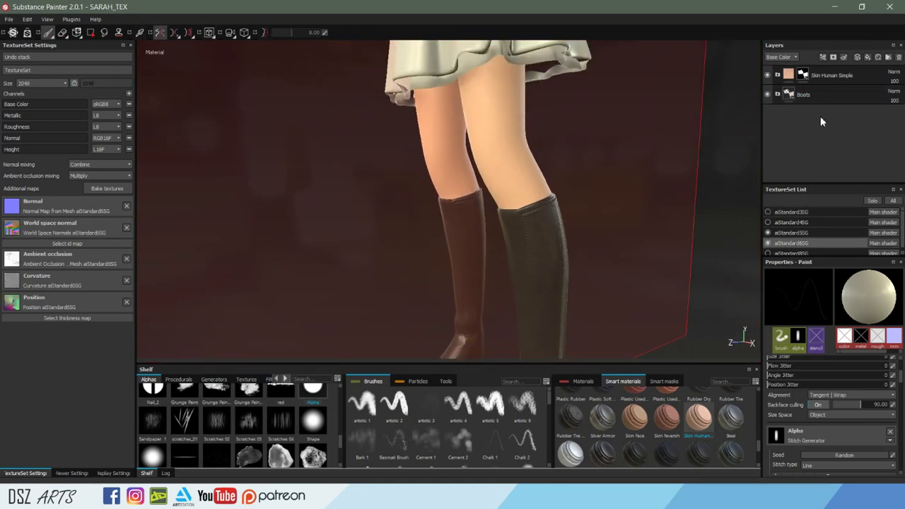
Add a new layer at the top of the stack and name it Stocking_col.
{"action": "left_click", "coordinate": [860, 56]}
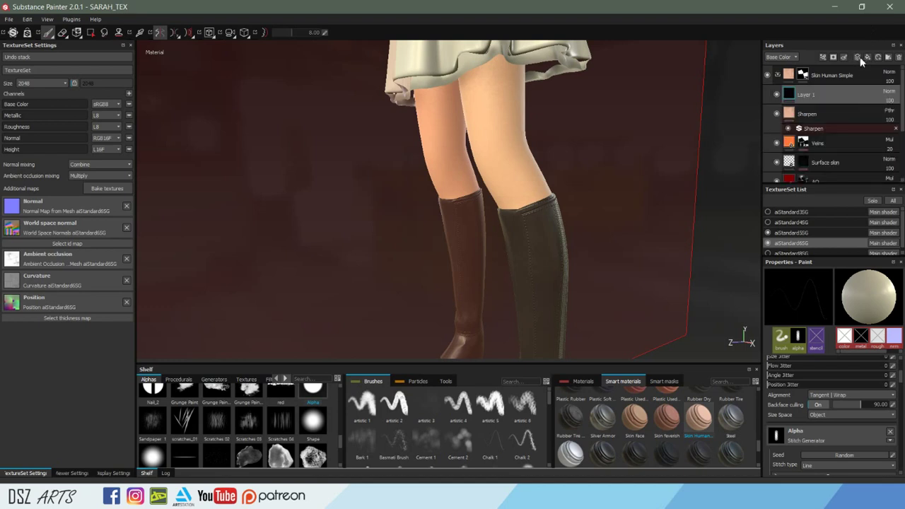
{"action": "left_click_drag", "start_coordinate": [815, 97], "coordinate": [838, 67]}
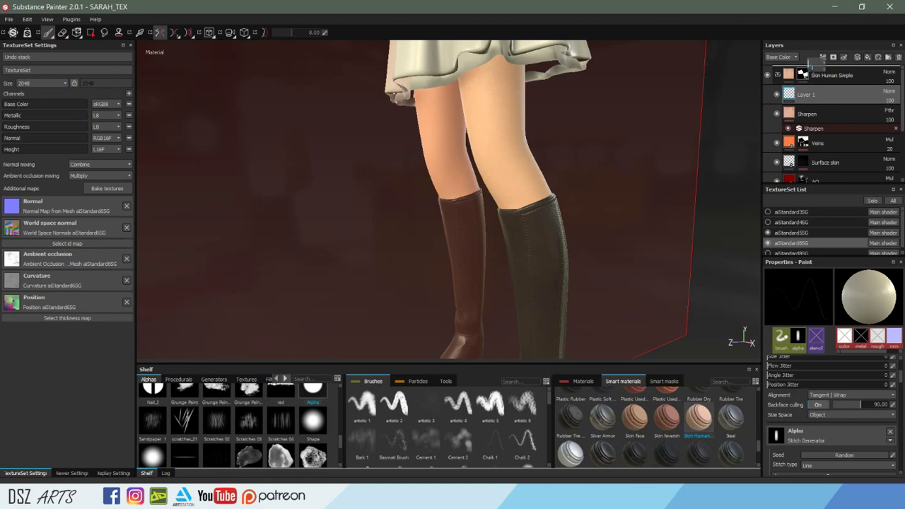
{"action": "left_click", "coordinate": [776, 94]}
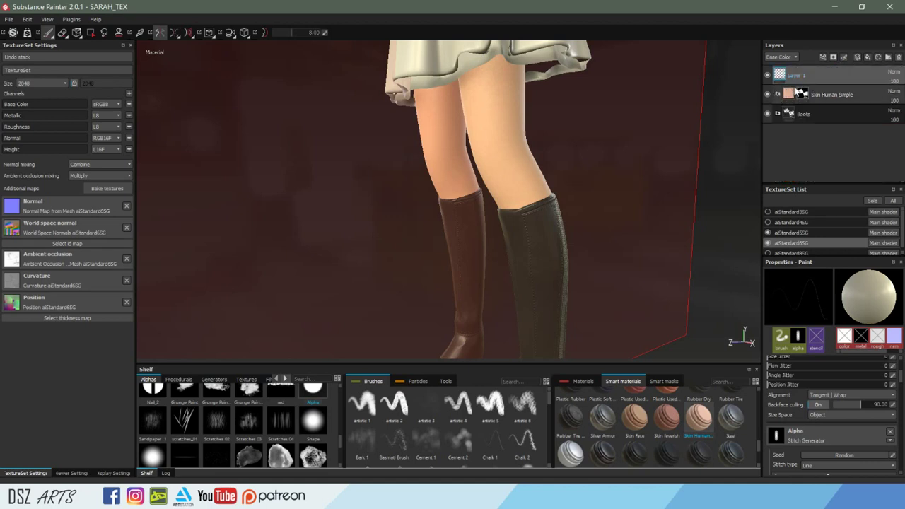
{"action": "double_click", "coordinate": [796, 75]}
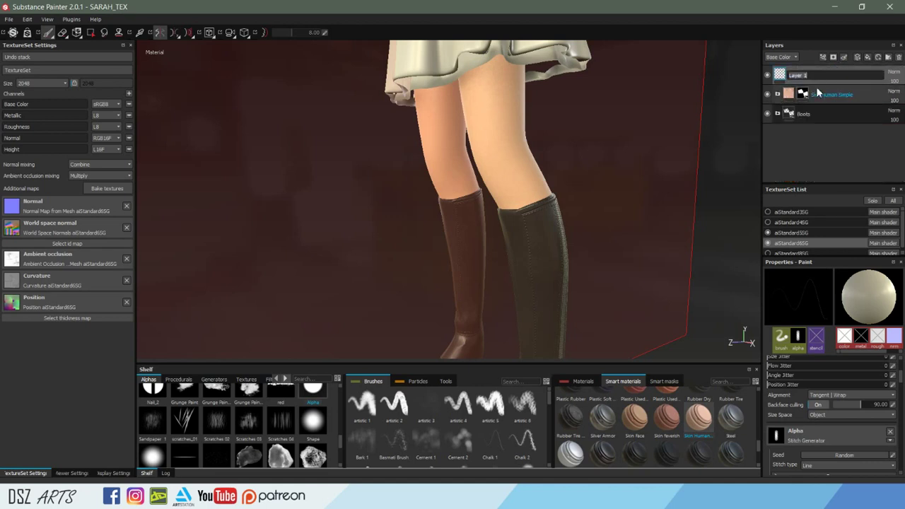
{"action": "type", "text": "Stocking_col"}
{"action": "key", "text": "Return"}
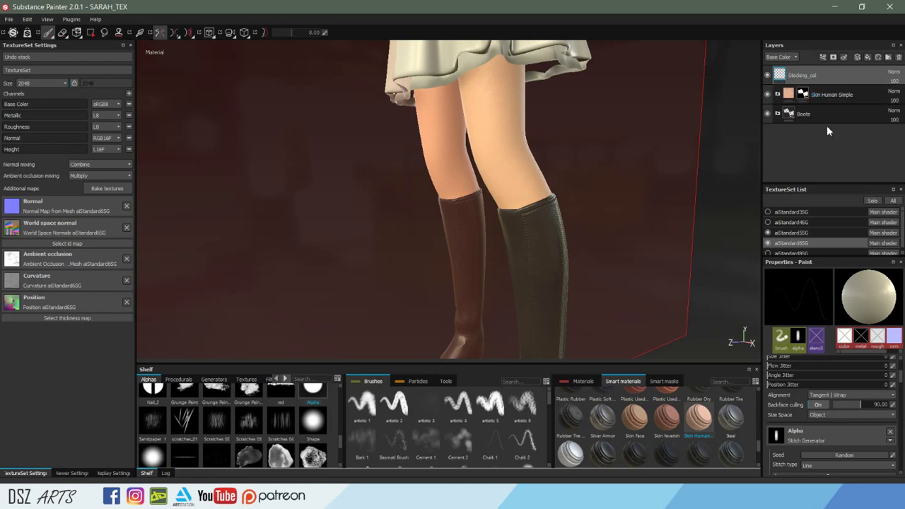
Group Stocking_col and the Skin Human Simple layer into a new folder and save.
{"action": "left_click", "coordinate": [810, 76]}
{"action": "right_click", "coordinate": [810, 80]}
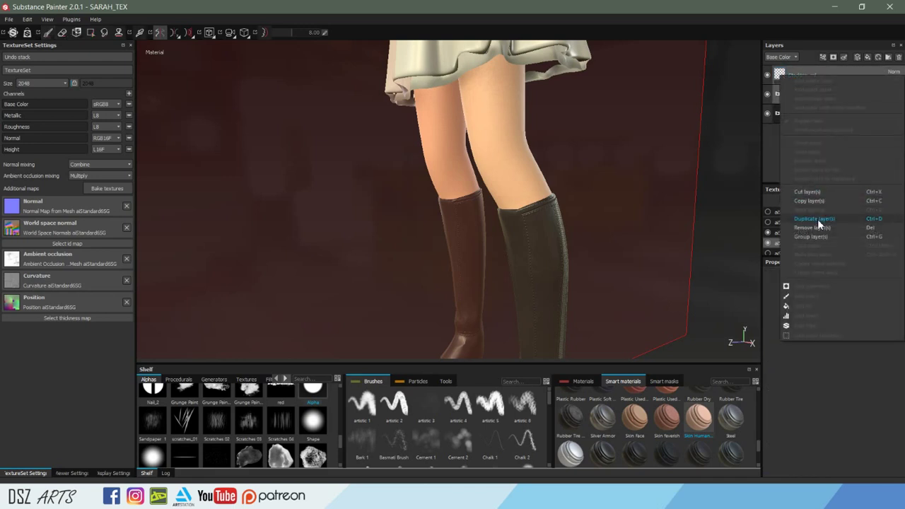
{"action": "left_click", "coordinate": [817, 233]}
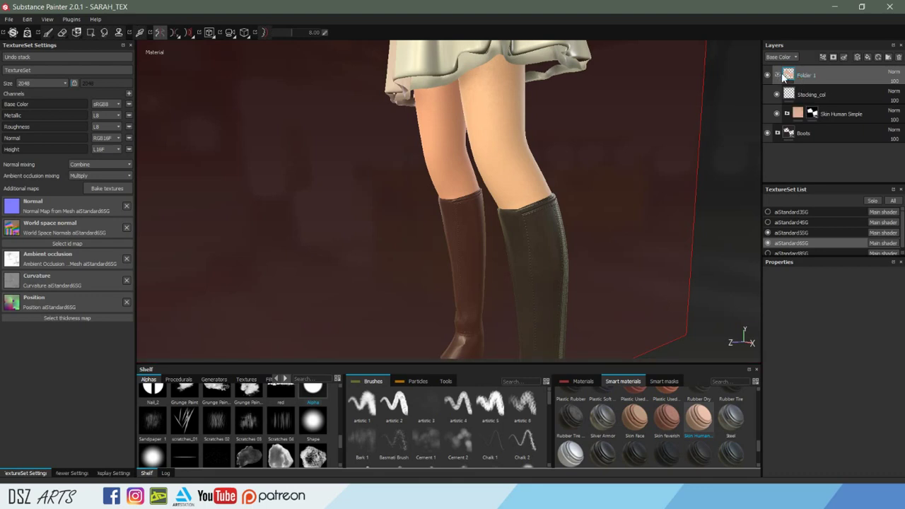
{"action": "left_click", "coordinate": [778, 76]}
{"action": "key", "text": "ctrl+s"}
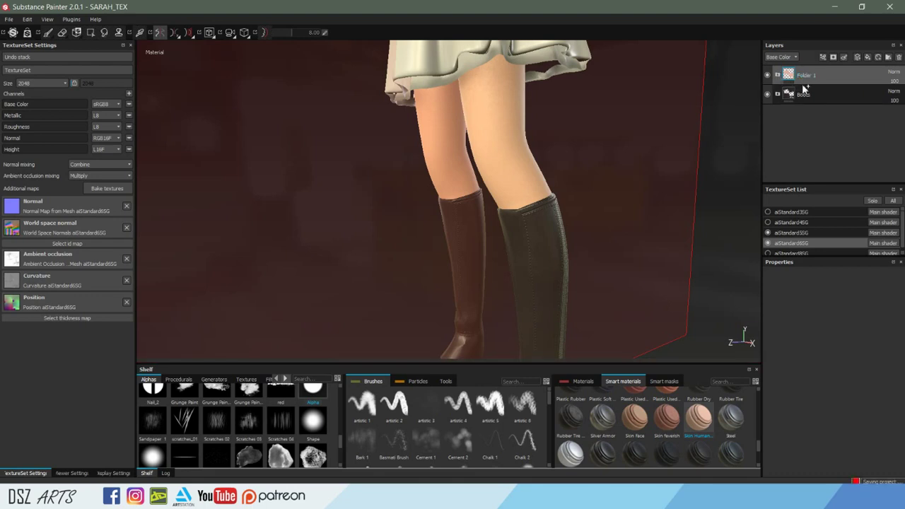
Rename the folder to Stockings and save the project.
{"action": "double_click", "coordinate": [810, 76]}
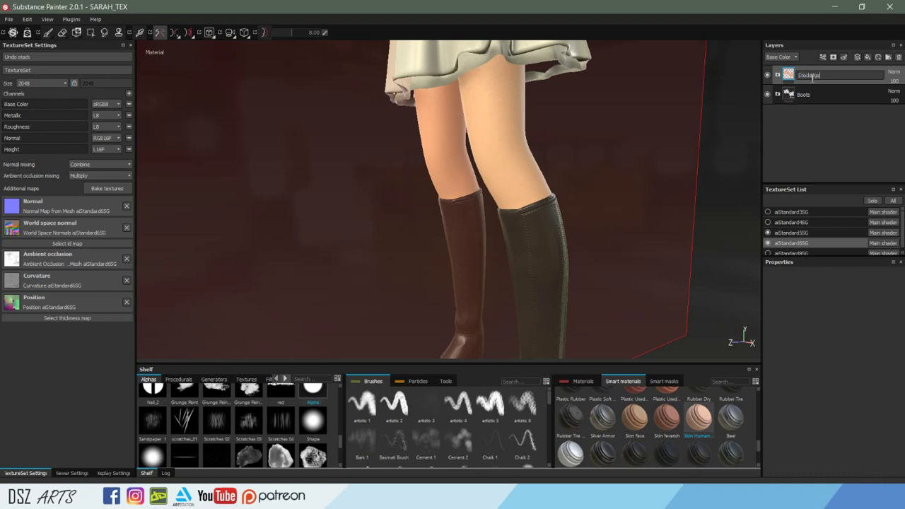
{"action": "key", "text": "Return"}
{"action": "mouse_move", "coordinate": [415, 161]}
{"action": "left_mouse_down", "text": "alt"}
{"action": "mouse_move", "coordinate": [531, 163]}
{"action": "mouse_move", "coordinate": [346, 326]}
{"action": "left_mouse_up", "text": "alt"}
{"action": "key", "text": "ctrl+s"}
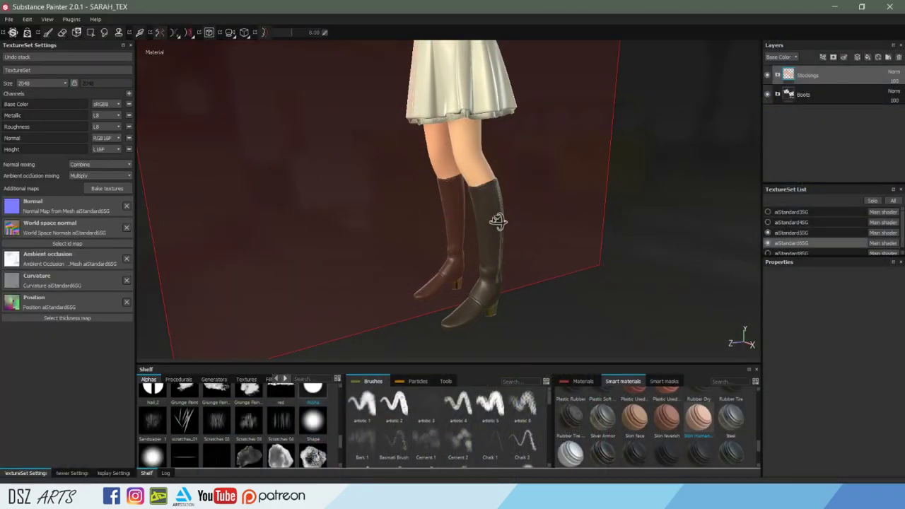
{"action": "mouse_move", "coordinate": [496, 220]}
{"action": "left_mouse_down", "text": "alt"}
{"action": "mouse_move", "coordinate": [596, 202]}
{"action": "mouse_move", "coordinate": [509, 250]}
{"action": "left_mouse_up", "text": "alt"}
{"action": "mouse_move", "coordinate": [508, 250]}
{"action": "right_mouse_down", "text": "alt"}
{"action": "mouse_move", "coordinate": [460, 196]}
{"action": "mouse_move", "coordinate": [579, 205]}
{"action": "mouse_move", "coordinate": [589, 196]}
{"action": "mouse_move", "coordinate": [515, 202]}
{"action": "mouse_move", "coordinate": [527, 200]}
{"action": "right_mouse_up", "text": "alt"}
Expand the Boots folder and duplicate the Artificial Leather fill layer.
{"action": "left_click_drag", "start_coordinate": [527, 200], "coordinate": [426, 269], "text": "alt"}
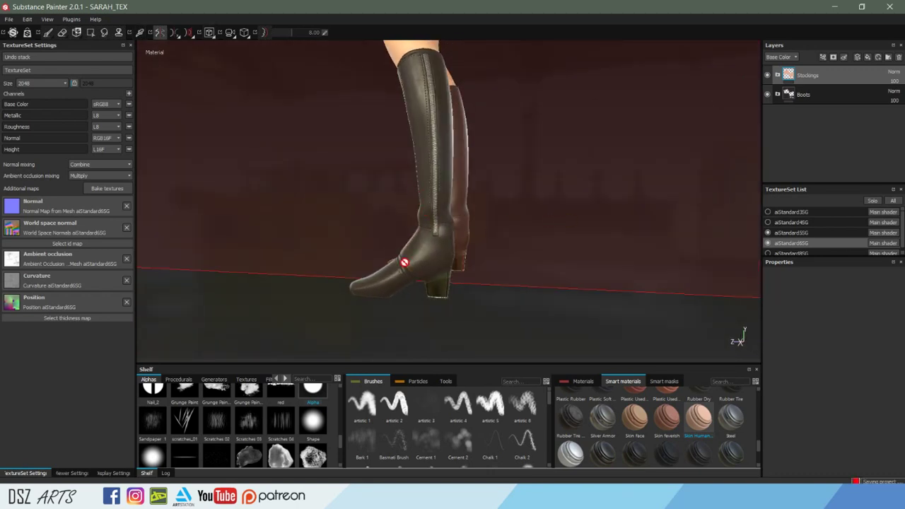
{"action": "left_click_drag", "start_coordinate": [396, 188], "coordinate": [590, 150], "text": "alt"}
{"action": "right_click_drag", "start_coordinate": [591, 150], "coordinate": [604, 121], "text": "alt"}
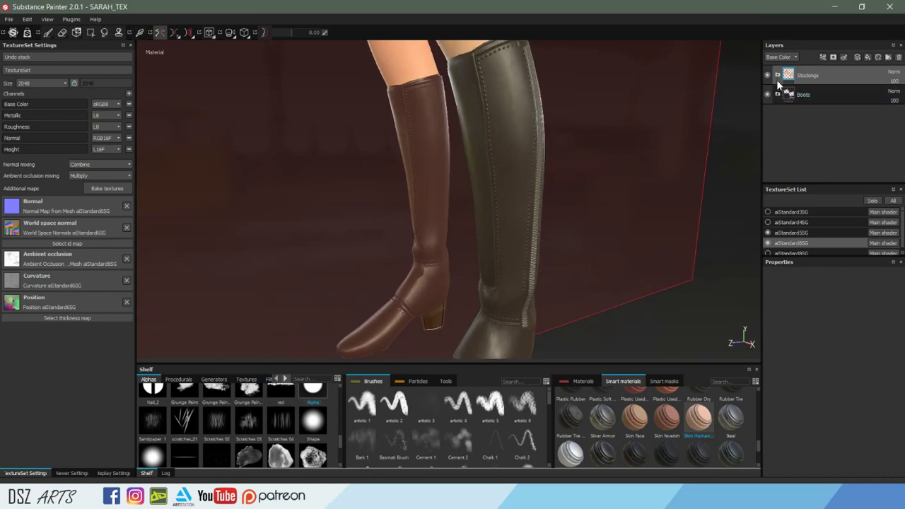
{"action": "left_click", "coordinate": [767, 75]}
{"action": "left_click", "coordinate": [768, 75]}
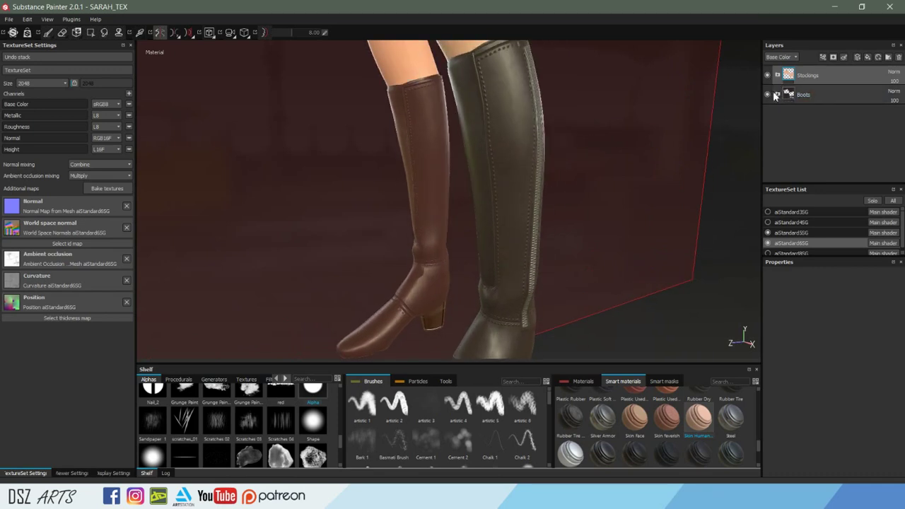
{"action": "left_click", "coordinate": [778, 93]}
{"action": "scroll", "coordinate": [826, 133], "scroll_direction": "down", "scroll_amount": 2}
{"action": "left_click", "coordinate": [821, 174]}
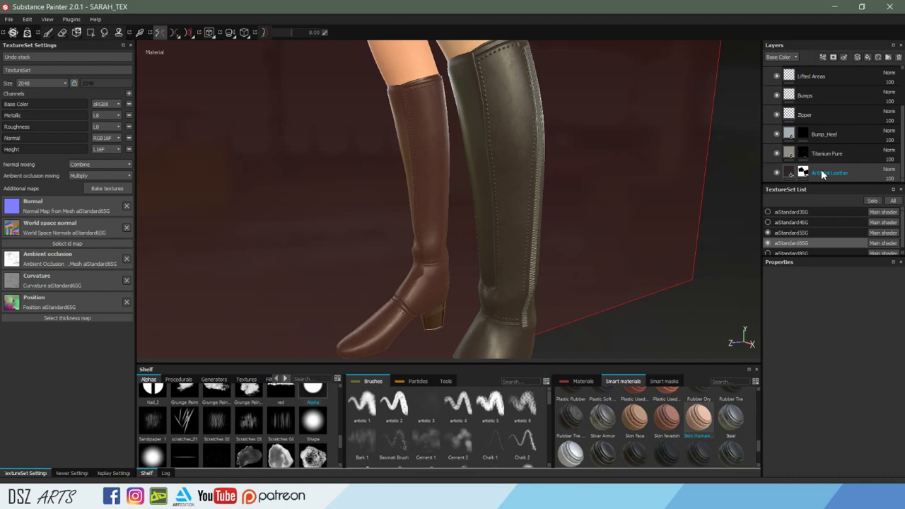
{"action": "right_click", "coordinate": [821, 174]}
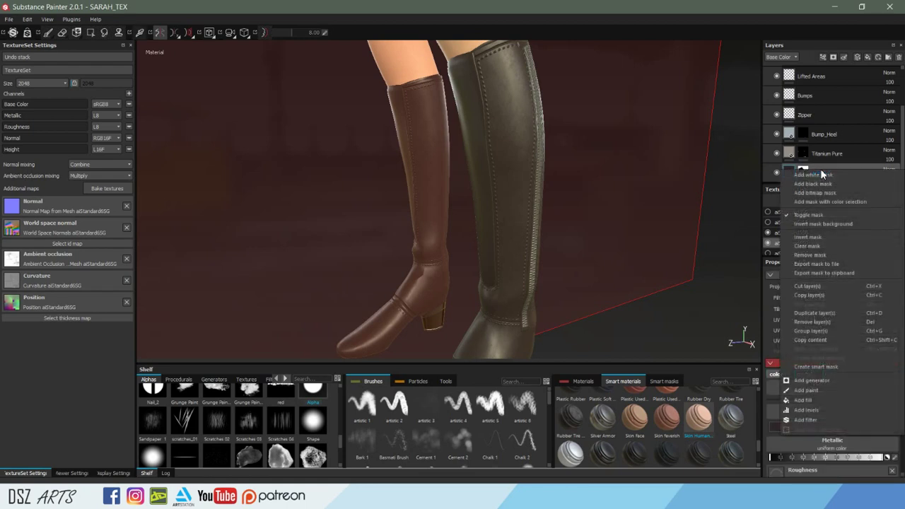
{"action": "left_click", "coordinate": [822, 314]}
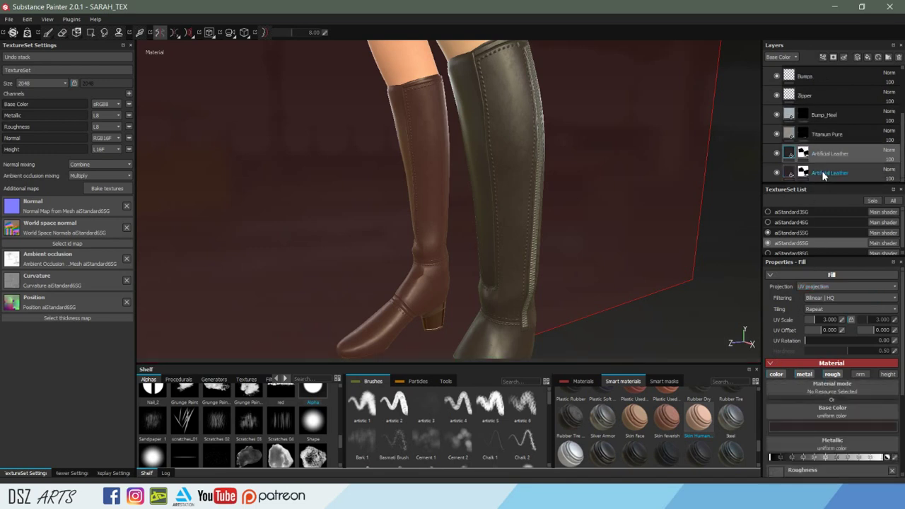
Rename the lower Artificial Leather copy to BASE_Leather.
{"action": "left_click", "coordinate": [823, 176]}
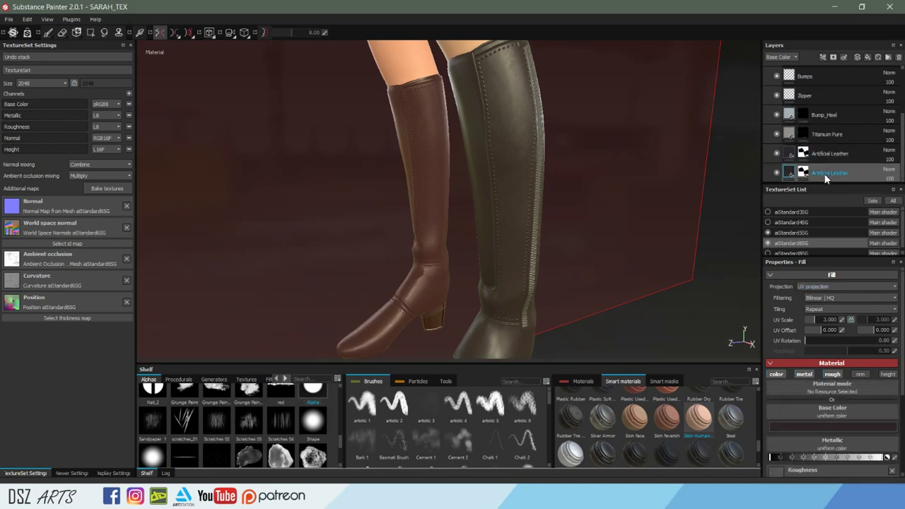
{"action": "right_click", "coordinate": [826, 178]}
{"action": "left_click", "coordinate": [836, 171]}
{"action": "double_click", "coordinate": [836, 175]}
{"action": "key", "text": "End"}
{"action": "key", "text": "BackSpace"}
{"action": "key", "text": "BackSpace"}
{"action": "key", "text": "BackSpace"}
Rename the upper Artificial Leather copy to M_Leather.
{"action": "double_click", "coordinate": [833, 155]}
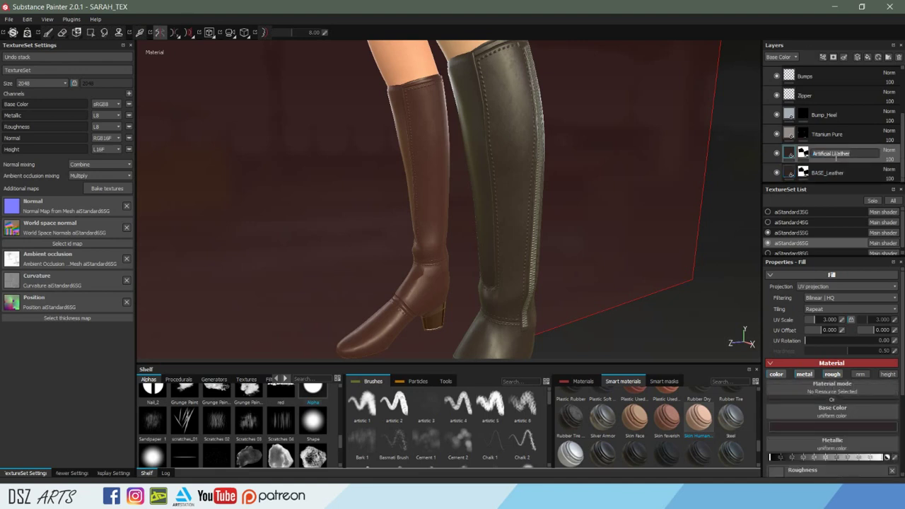
{"action": "left_click", "coordinate": [835, 155]}
{"action": "type", "text": "M_"}
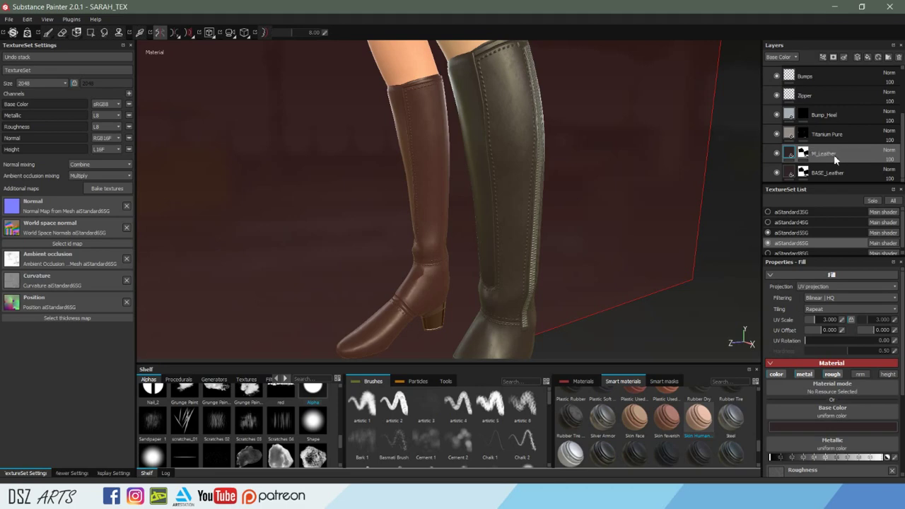
{"action": "key", "text": "Return"}
{"action": "mouse_move", "coordinate": [573, 178]}
{"action": "left_mouse_down", "text": "alt"}
{"action": "mouse_move", "coordinate": [481, 172]}
{"action": "mouse_move", "coordinate": [567, 172]}
{"action": "mouse_move", "coordinate": [489, 181]}
{"action": "mouse_move", "coordinate": [525, 317]}
{"action": "mouse_move", "coordinate": [498, 128]}
{"action": "mouse_move", "coordinate": [676, 170]}
{"action": "left_mouse_up", "text": "alt"}
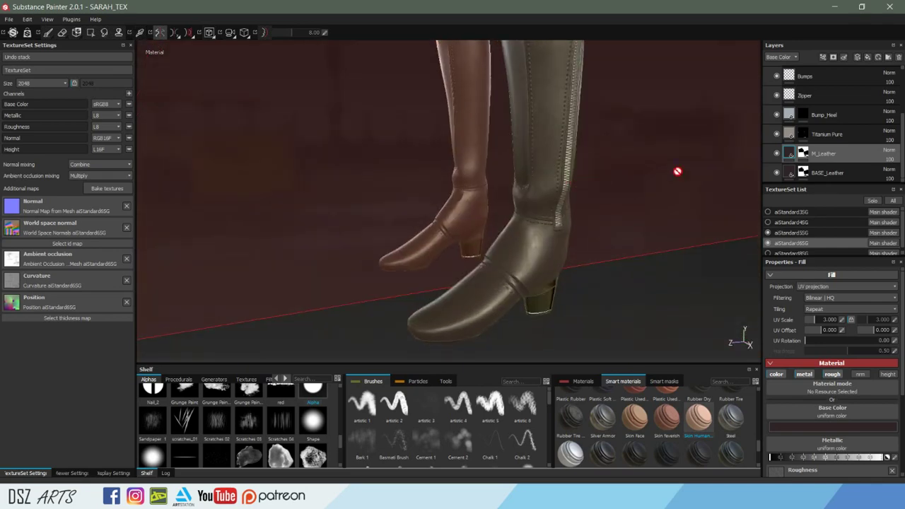
Lighten M_Leather's base colour with the Value slider.
{"action": "left_click", "coordinate": [838, 426]}
{"action": "left_click_drag", "start_coordinate": [865, 444], "coordinate": [862, 443]}
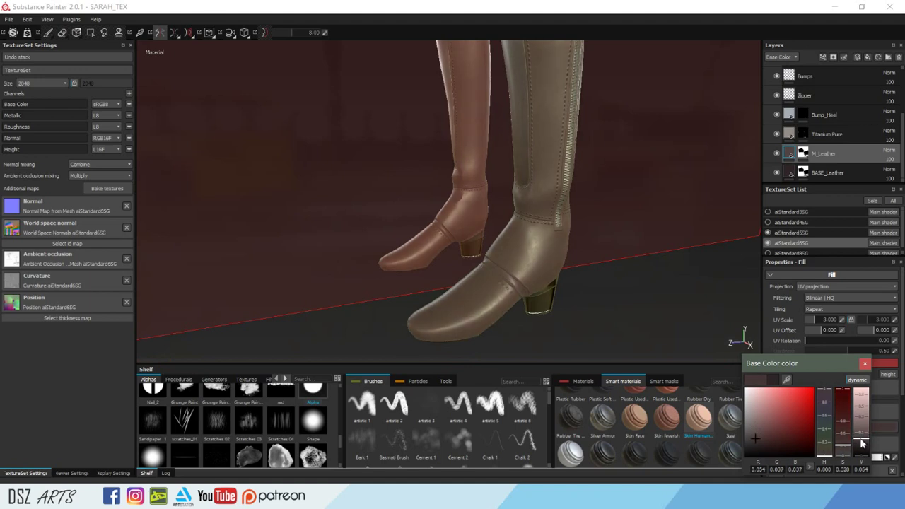
{"action": "left_click", "coordinate": [864, 363]}
{"action": "double_click", "coordinate": [818, 154]}
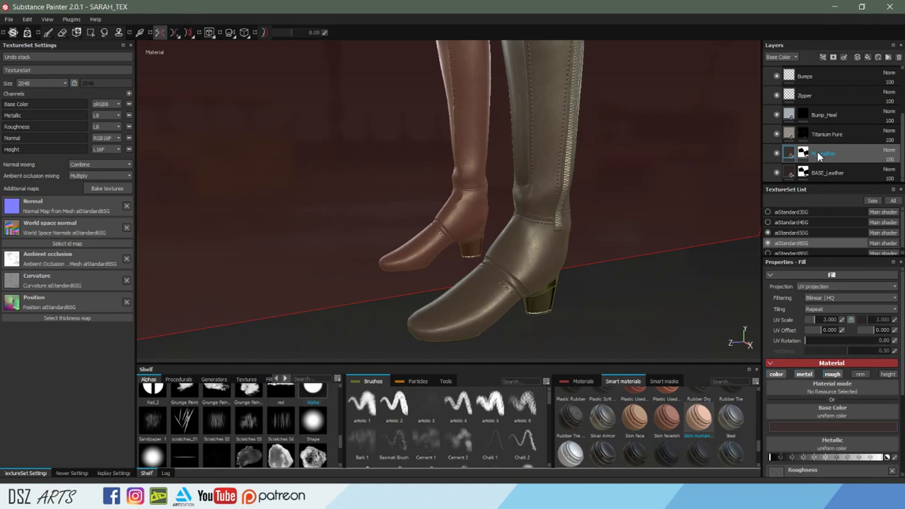
{"action": "key", "text": "Left"}
{"action": "double_click", "coordinate": [818, 155]}
Group M_Leather into a new folder named M_LEATHER.
{"action": "key", "text": "ctrl+g"}
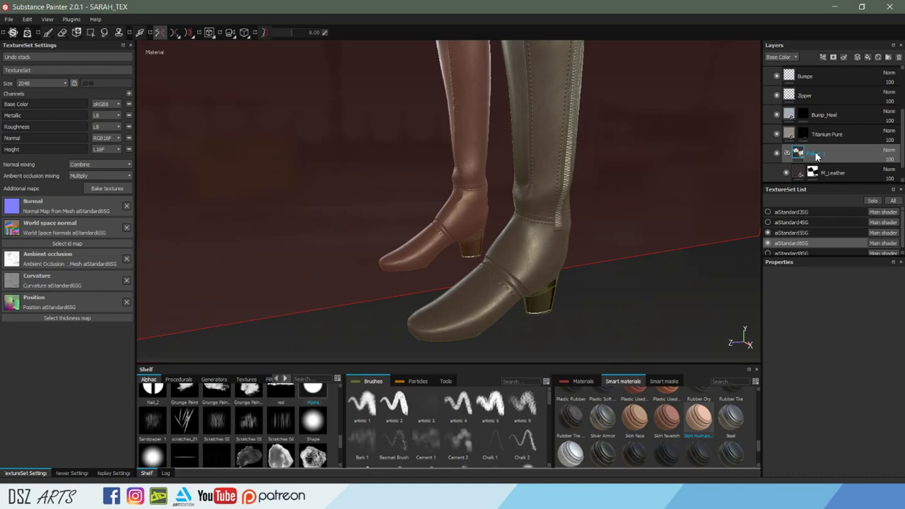
{"action": "double_click", "coordinate": [816, 155]}
{"action": "type", "text": "M_"}
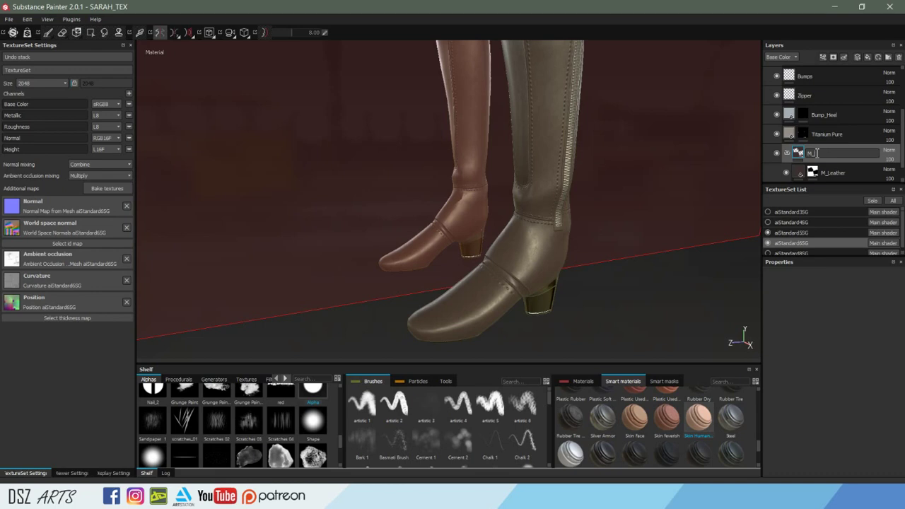
{"action": "type", "text": "LEATHER"}
{"action": "key", "text": "Return"}
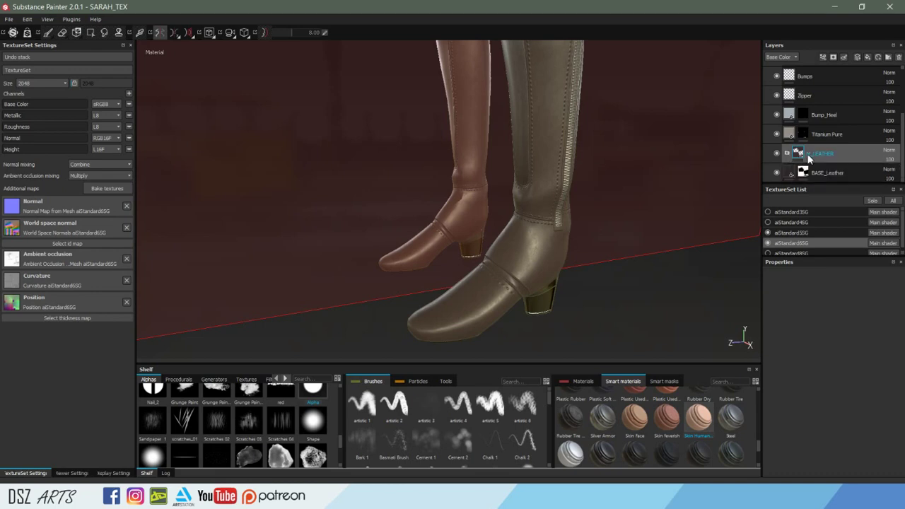
Add a mask to the M_LEATHER folder and save the project.
{"action": "right_click", "coordinate": [815, 155]}
{"action": "left_click", "coordinate": [816, 158]}
{"action": "left_click_drag", "start_coordinate": [575, 178], "coordinate": [724, 210], "text": "alt"}
{"action": "key", "text": "ctrl+s"}
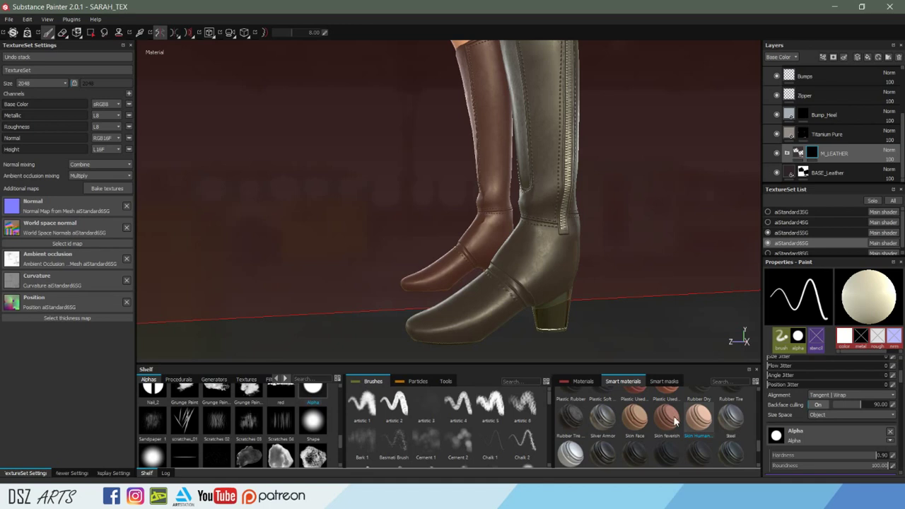
{"action": "left_click", "coordinate": [664, 381]}
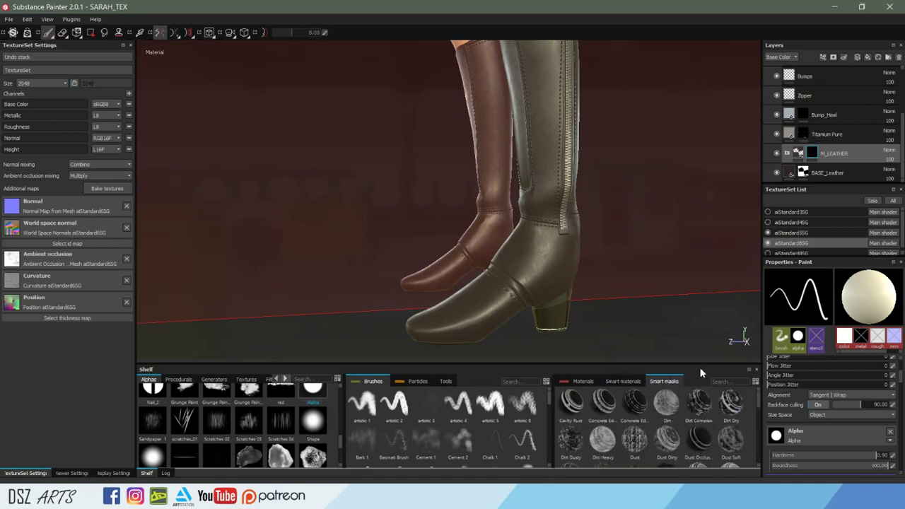
Drop the MG Mask Editor generator from the Smart masks shelf onto M_LEATHER's mask, then hide the folder.
{"action": "left_click_drag", "start_coordinate": [757, 401], "coordinate": [763, 432]}
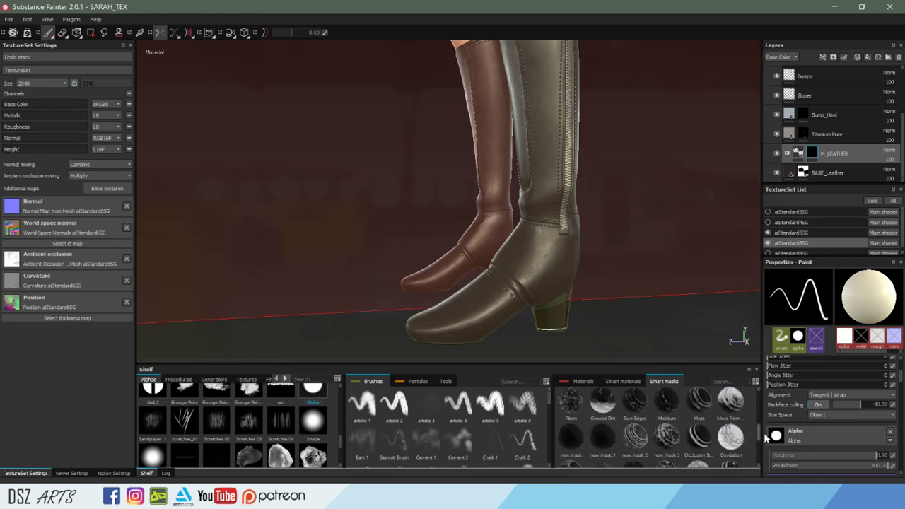
{"action": "left_click_drag", "start_coordinate": [764, 432], "coordinate": [766, 458]}
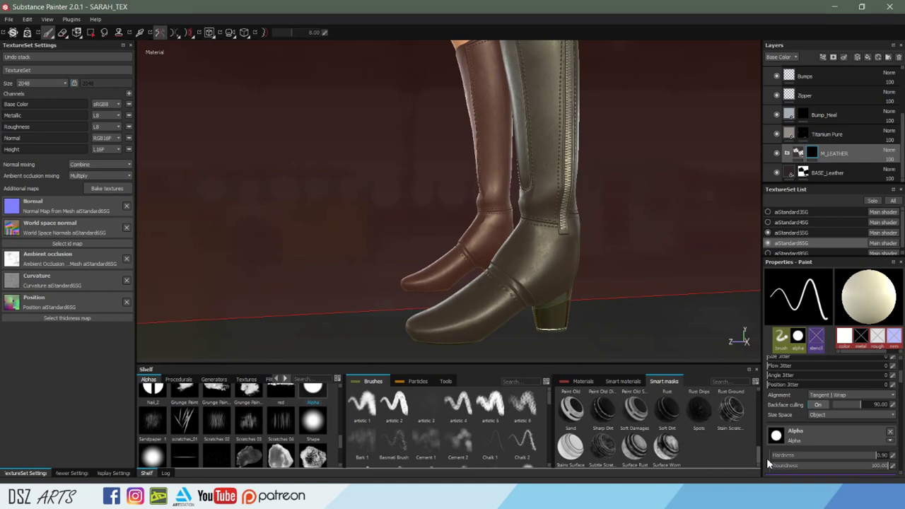
{"action": "left_click_drag", "start_coordinate": [757, 455], "coordinate": [746, 411]}
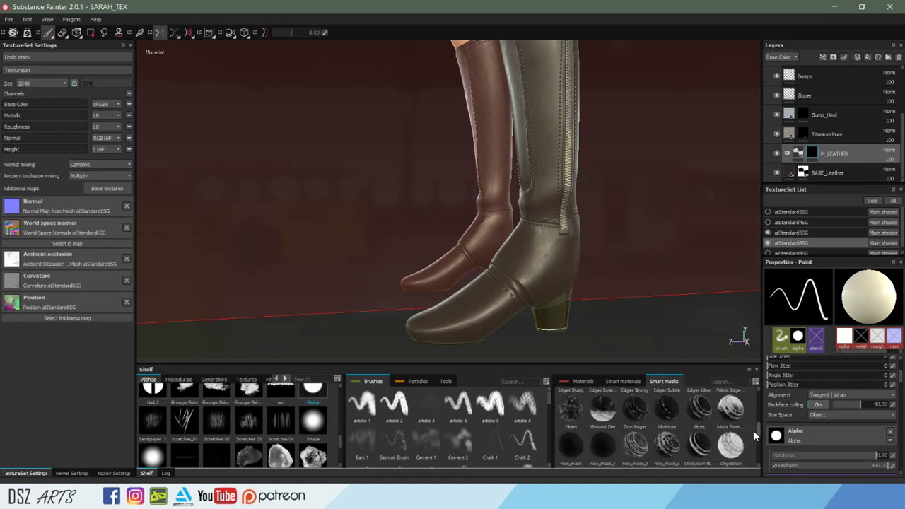
{"action": "mouse_move", "coordinate": [746, 411]}
{"action": "left_mouse_down"}
{"action": "mouse_move", "coordinate": [738, 424]}
{"action": "mouse_move", "coordinate": [757, 418]}
{"action": "mouse_move", "coordinate": [819, 151]}
{"action": "left_mouse_up"}
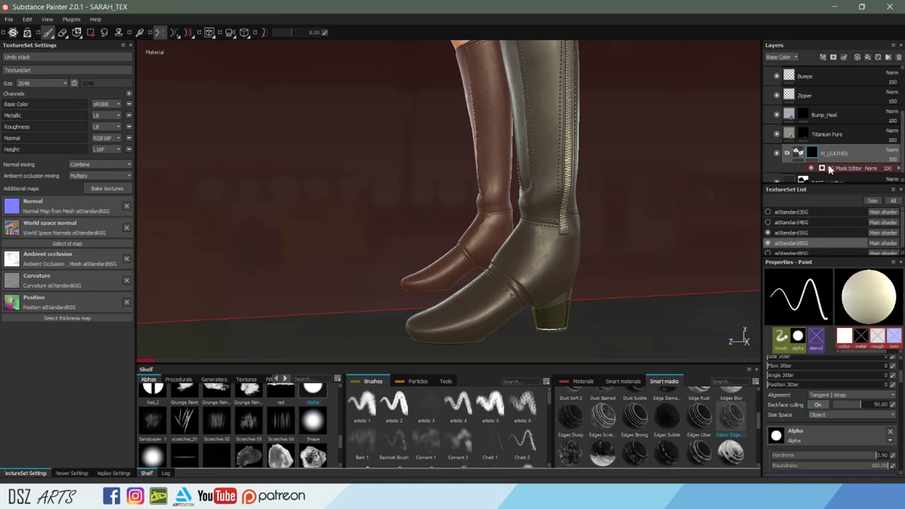
{"action": "left_click", "coordinate": [776, 153]}
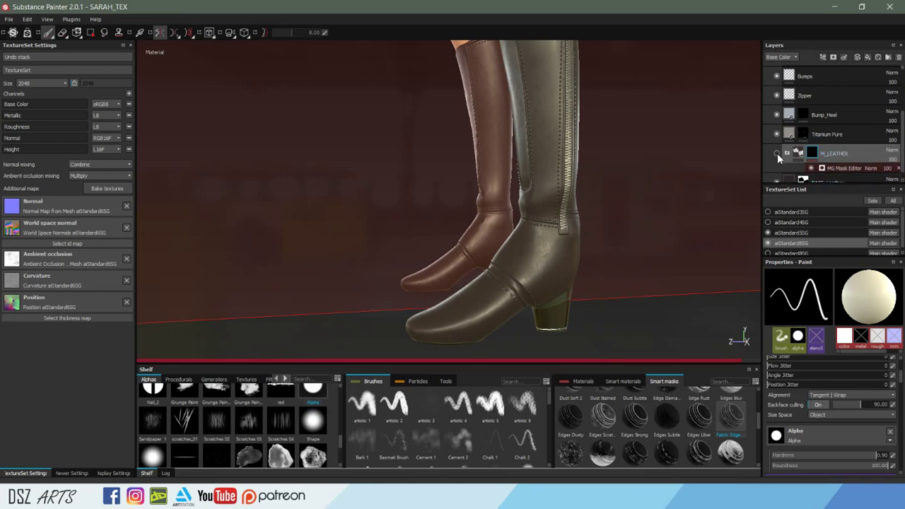
Set the TextureSet Settings size to 1024.
{"action": "left_click", "coordinate": [33, 82]}
{"action": "left_click", "coordinate": [34, 108]}
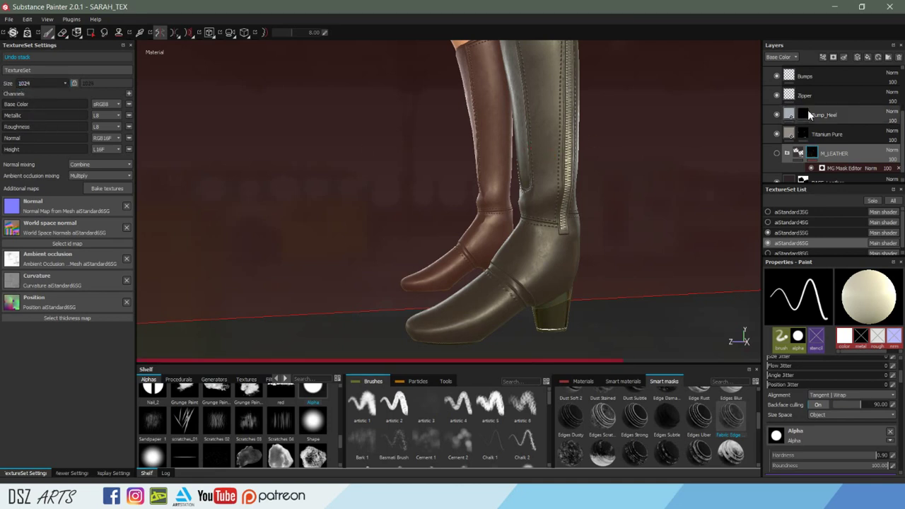
{"action": "scroll", "coordinate": [807, 109], "scroll_direction": "up", "scroll_amount": 3}
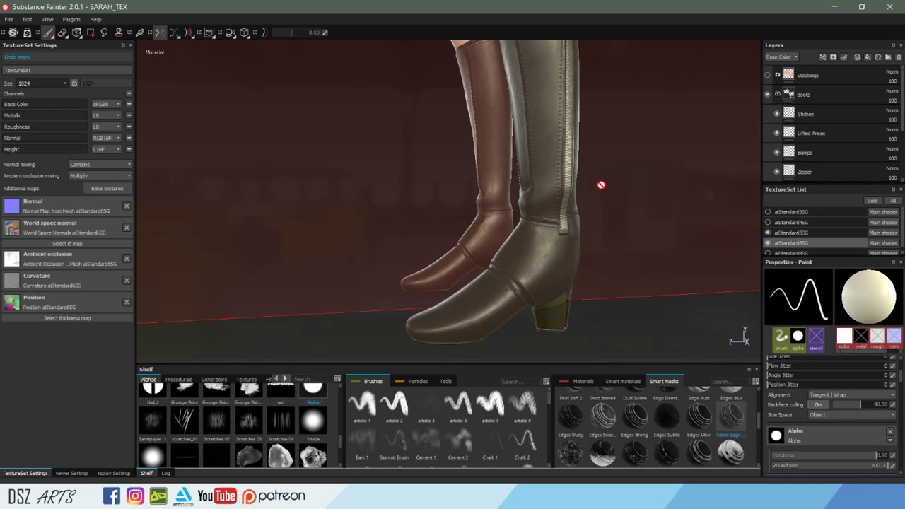
{"action": "scroll", "coordinate": [600, 184], "scroll_direction": "up", "scroll_amount": 3}
{"action": "scroll", "coordinate": [617, 188], "scroll_direction": "up", "scroll_amount": 2}
Re-bake the aiStandard6SG mesh maps and dismiss the Baking finished notice.
{"action": "right_click", "coordinate": [814, 188]}
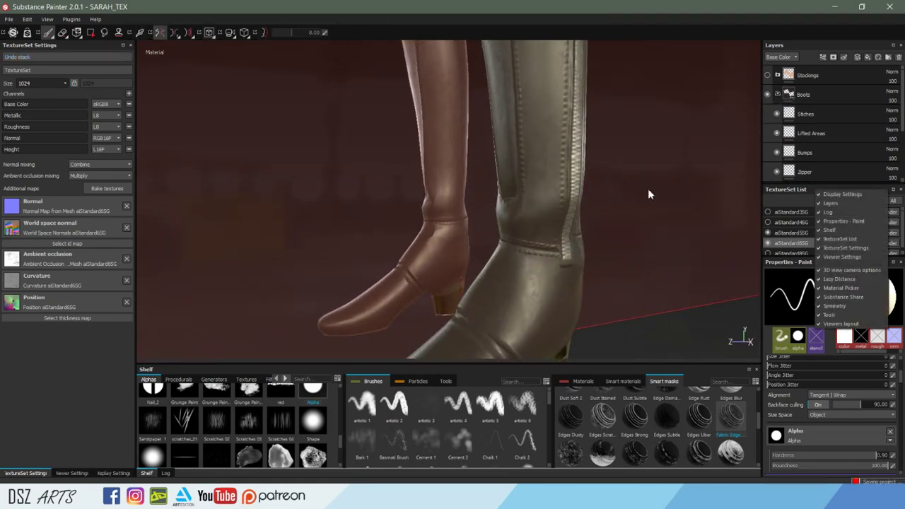
{"action": "left_click", "coordinate": [594, 186]}
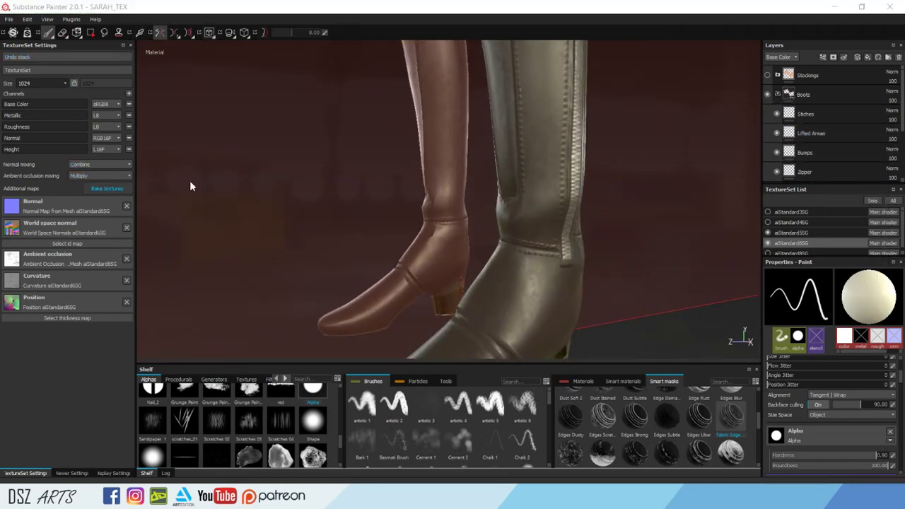
{"action": "left_click", "coordinate": [494, 390]}
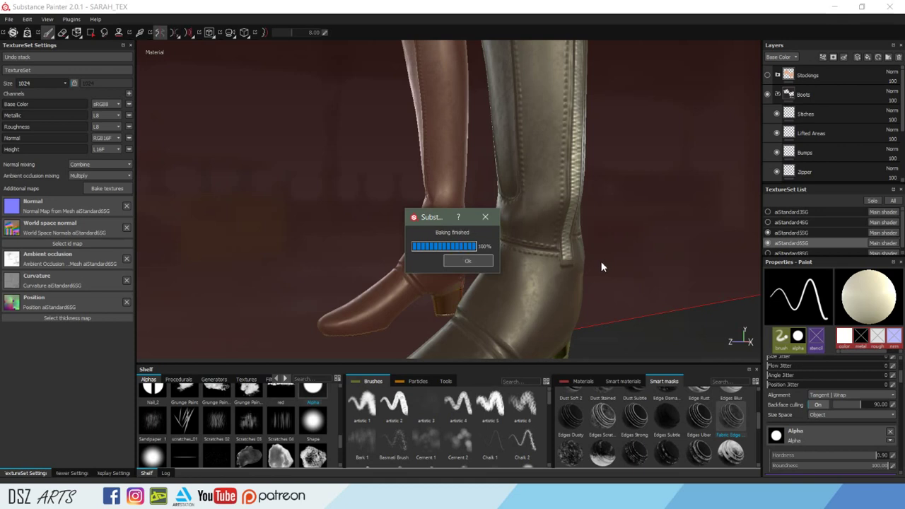
{"action": "key", "text": "Return"}
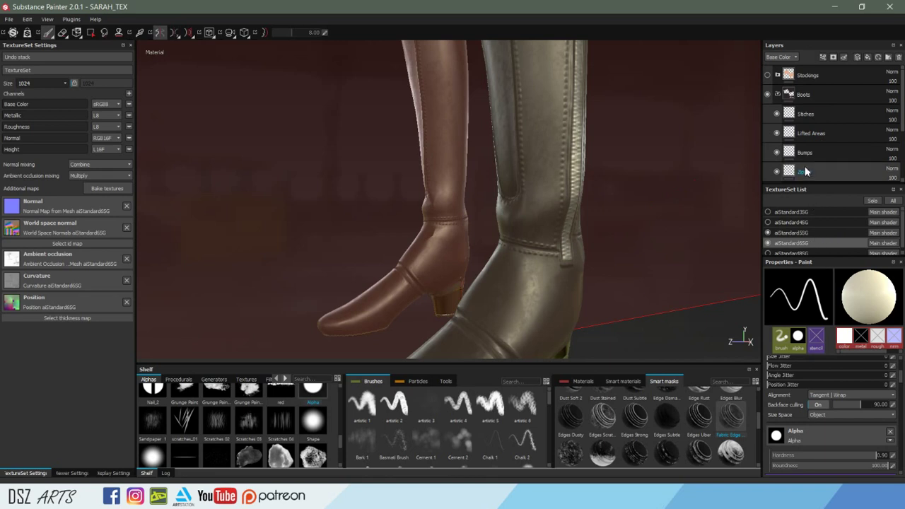
{"action": "scroll", "coordinate": [798, 147], "scroll_direction": "down", "scroll_amount": 3}
Raise M_Leather's base colour Value to about 0.477 for a pale pinkish-brown tone.
{"action": "left_click", "coordinate": [798, 143]}
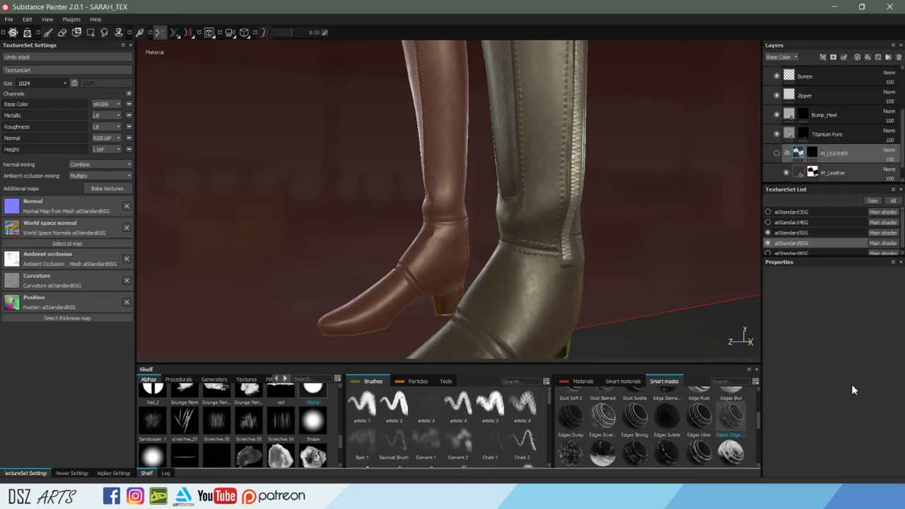
{"action": "left_click", "coordinate": [837, 426]}
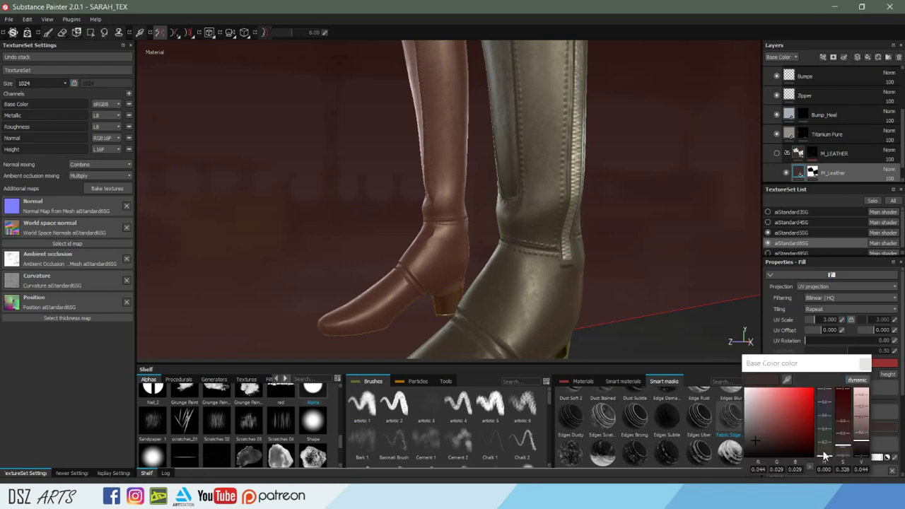
{"action": "left_click_drag", "start_coordinate": [860, 445], "coordinate": [862, 441]}
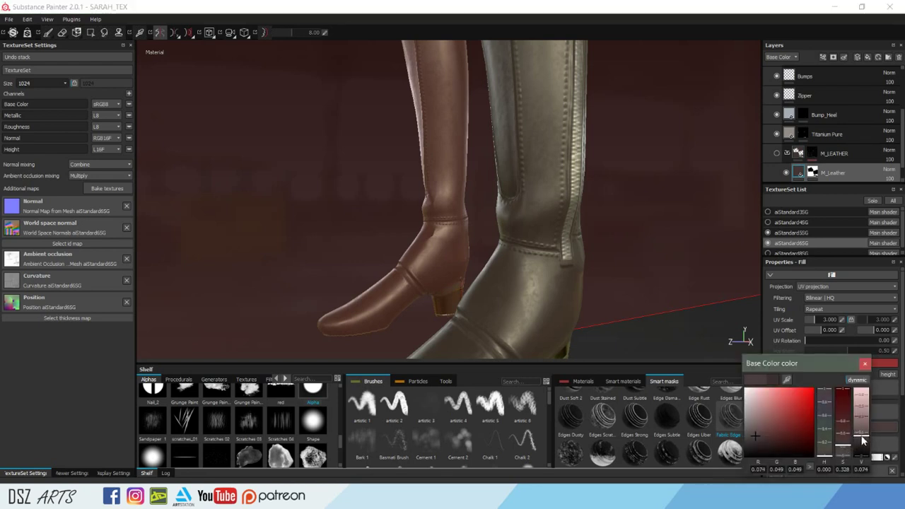
{"action": "left_click_drag", "start_coordinate": [862, 442], "coordinate": [848, 422]}
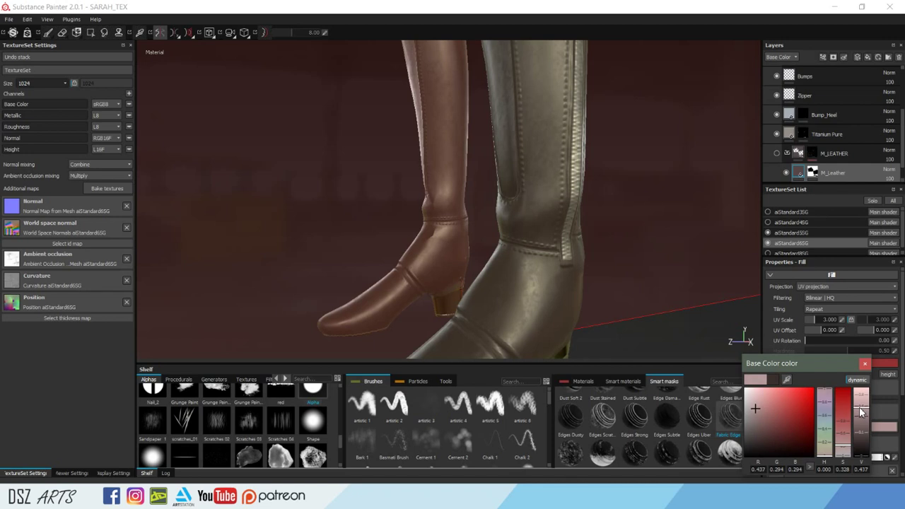
{"action": "left_click", "coordinate": [864, 363]}
{"action": "scroll", "coordinate": [824, 159], "scroll_direction": "down", "scroll_amount": 1}
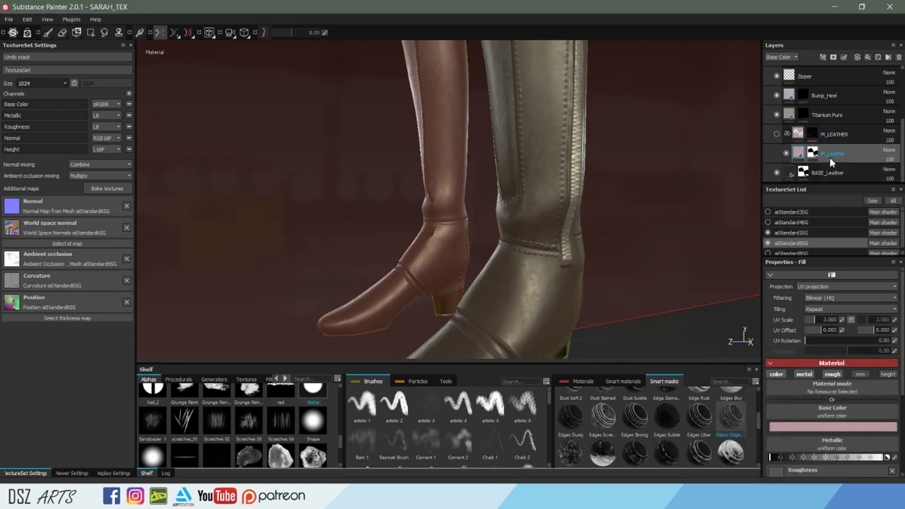
{"action": "left_click", "coordinate": [815, 133]}
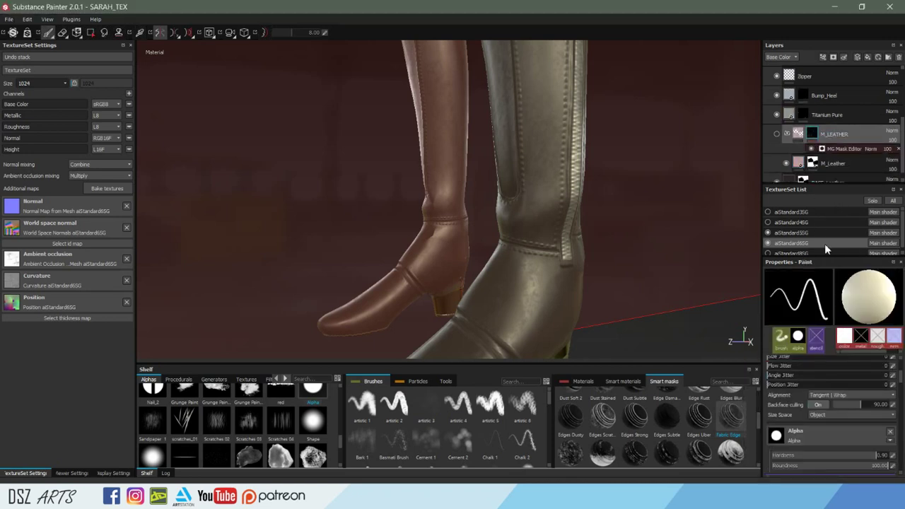
Adjust the MG Mask Editor's global blur, contrast and balance with M_LEATHER shown on the boots.
{"action": "left_click", "coordinate": [836, 147]}
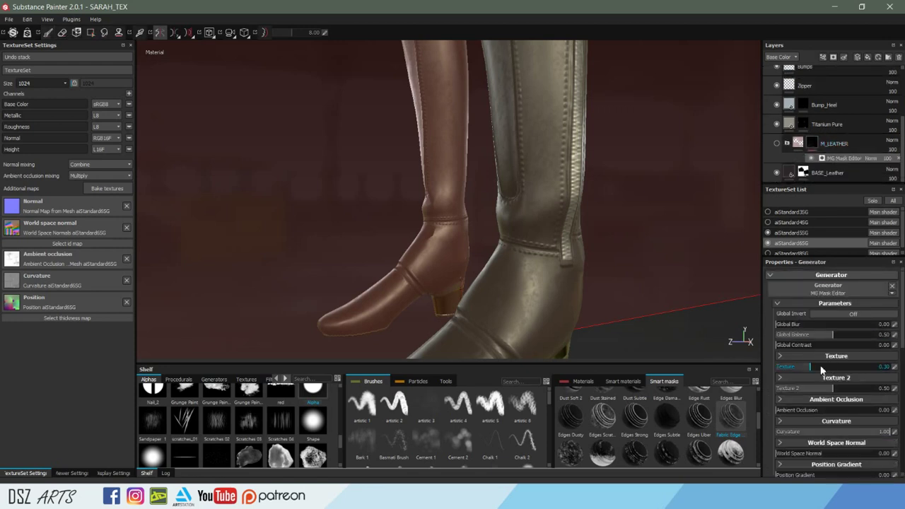
{"action": "left_click_drag", "start_coordinate": [803, 336], "coordinate": [851, 340]}
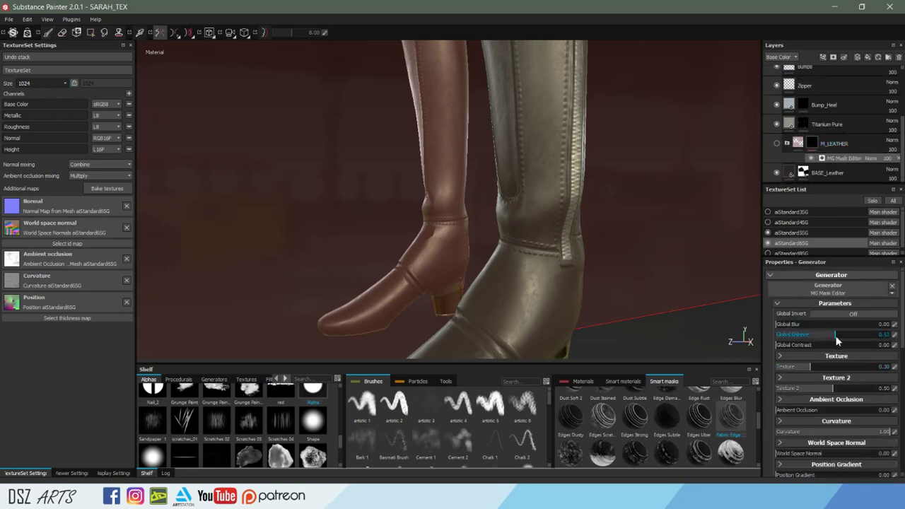
{"action": "left_click", "coordinate": [811, 326]}
{"action": "mouse_move", "coordinate": [812, 335]}
{"action": "left_mouse_down"}
{"action": "mouse_move", "coordinate": [844, 344]}
{"action": "mouse_move", "coordinate": [797, 346]}
{"action": "left_mouse_up"}
{"action": "left_click", "coordinate": [777, 143]}
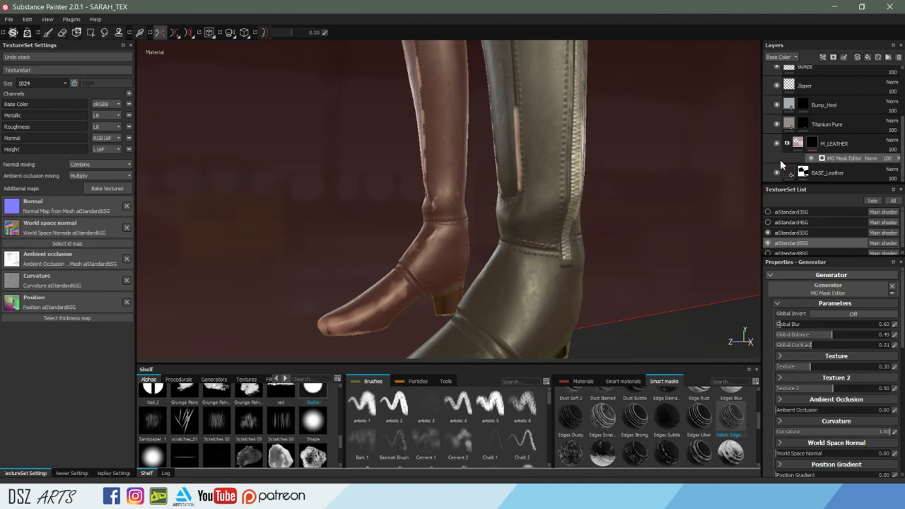
{"action": "mouse_move", "coordinate": [612, 230]}
{"action": "left_mouse_down", "text": "alt"}
{"action": "mouse_move", "coordinate": [729, 232]}
{"action": "mouse_move", "coordinate": [508, 202]}
{"action": "mouse_move", "coordinate": [711, 259]}
{"action": "left_mouse_up", "text": "alt"}
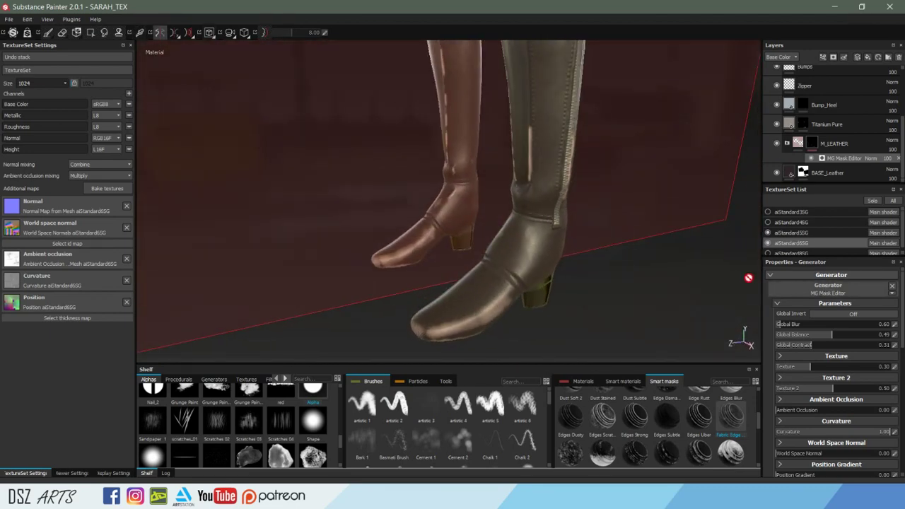
{"action": "mouse_move", "coordinate": [806, 335]}
{"action": "left_mouse_down"}
{"action": "mouse_move", "coordinate": [807, 322]}
{"action": "mouse_move", "coordinate": [801, 349]}
{"action": "left_mouse_up"}
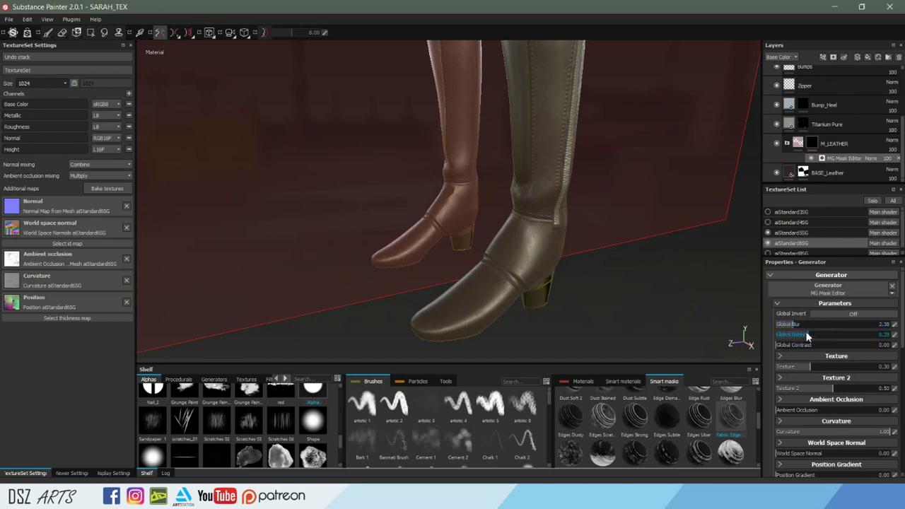
{"action": "mouse_move", "coordinate": [821, 338]}
{"action": "left_mouse_down"}
{"action": "mouse_move", "coordinate": [846, 341]}
{"action": "mouse_move", "coordinate": [839, 342]}
{"action": "left_mouse_up"}
Raise the texture set resolution to 2048.
{"action": "left_click", "coordinate": [52, 83]}
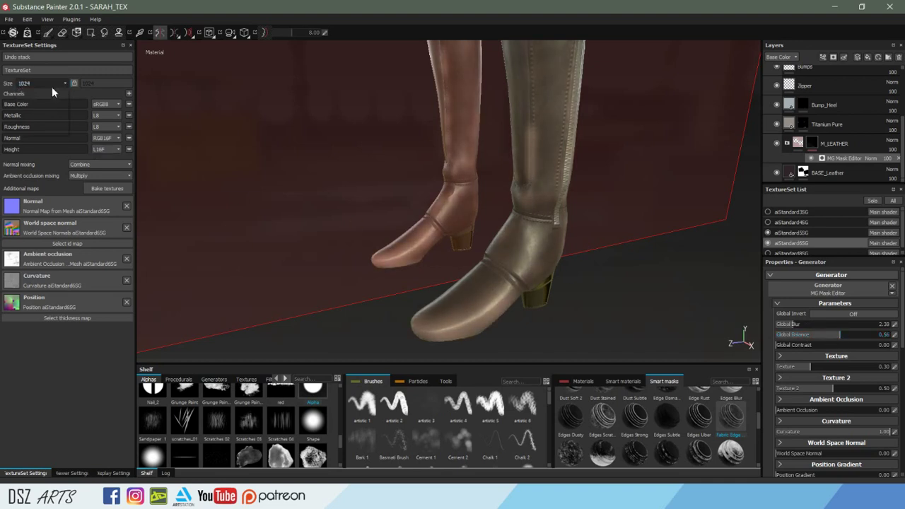
{"action": "left_click", "coordinate": [39, 116]}
{"action": "mouse_move", "coordinate": [497, 251]}
{"action": "left_mouse_down", "text": "alt"}
{"action": "mouse_move", "coordinate": [645, 219]}
{"action": "mouse_move", "coordinate": [539, 184]}
{"action": "mouse_move", "coordinate": [589, 236]}
{"action": "mouse_move", "coordinate": [367, 238]}
{"action": "mouse_move", "coordinate": [477, 237]}
{"action": "mouse_move", "coordinate": [608, 219]}
{"action": "left_mouse_up", "text": "alt"}
Tune the mask's texture influence to 0.70, lowering blur and raising contrast.
{"action": "mouse_move", "coordinate": [831, 366]}
{"action": "left_mouse_down"}
{"action": "mouse_move", "coordinate": [803, 367]}
{"action": "mouse_move", "coordinate": [793, 344]}
{"action": "mouse_move", "coordinate": [783, 345]}
{"action": "left_mouse_up"}
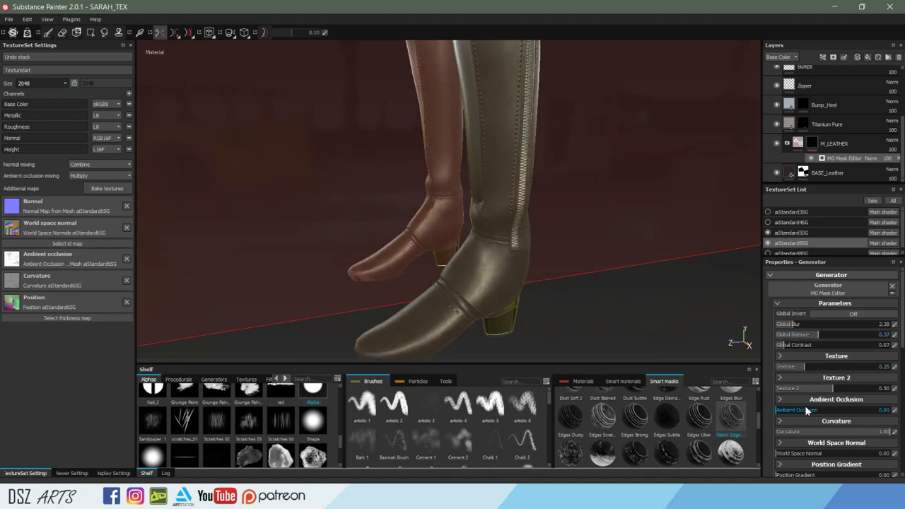
{"action": "left_click_drag", "start_coordinate": [804, 366], "coordinate": [821, 368]}
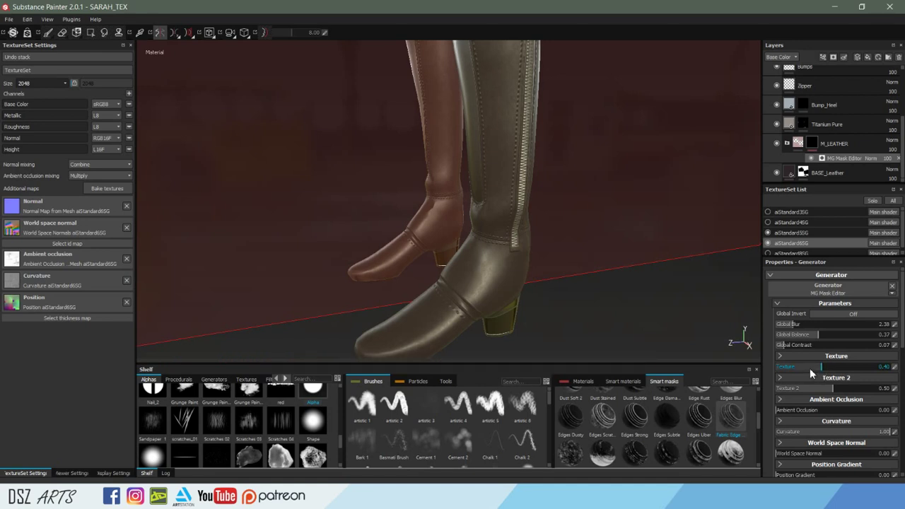
{"action": "left_click_drag", "start_coordinate": [691, 319], "coordinate": [632, 265], "text": "alt"}
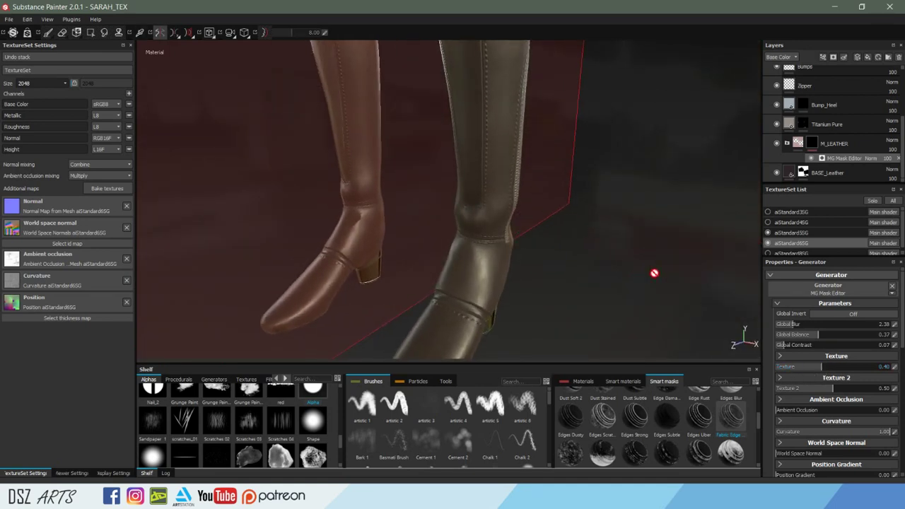
{"action": "mouse_move", "coordinate": [798, 345]}
{"action": "left_mouse_down"}
{"action": "mouse_move", "coordinate": [806, 345]}
{"action": "mouse_move", "coordinate": [797, 324]}
{"action": "mouse_move", "coordinate": [819, 340]}
{"action": "left_mouse_up"}
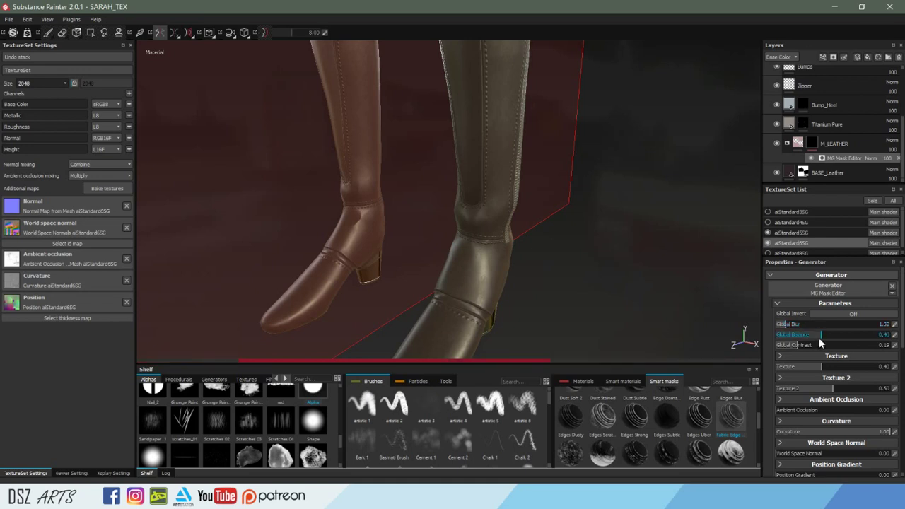
{"action": "left_click_drag", "start_coordinate": [825, 367], "coordinate": [855, 375]}
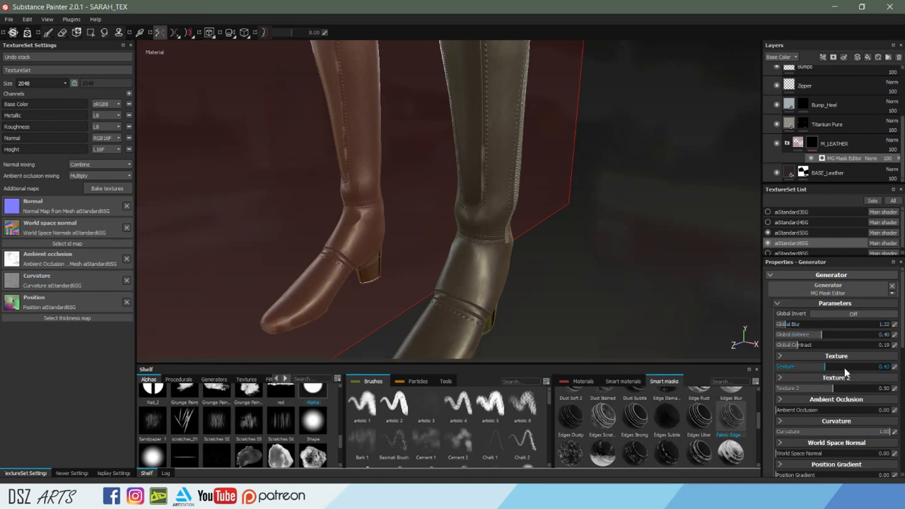
{"action": "left_click_drag", "start_coordinate": [855, 375], "coordinate": [839, 391]}
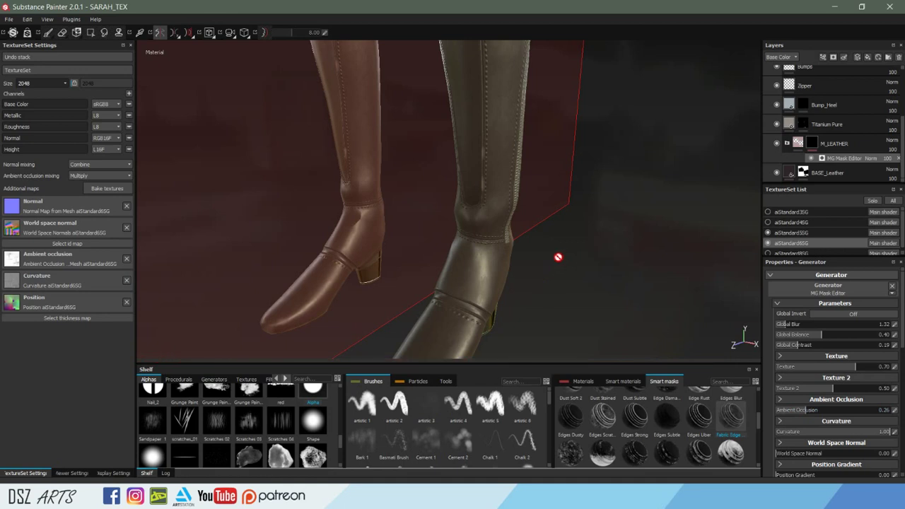
Move the BASE_Leather fill into the M_LEATHER folder.
{"action": "mouse_move", "coordinate": [584, 245]}
{"action": "left_mouse_down", "text": "alt"}
{"action": "mouse_move", "coordinate": [457, 238]}
{"action": "mouse_move", "coordinate": [540, 251]}
{"action": "mouse_move", "coordinate": [774, 345]}
{"action": "mouse_move", "coordinate": [831, 336]}
{"action": "left_mouse_up", "text": "alt"}
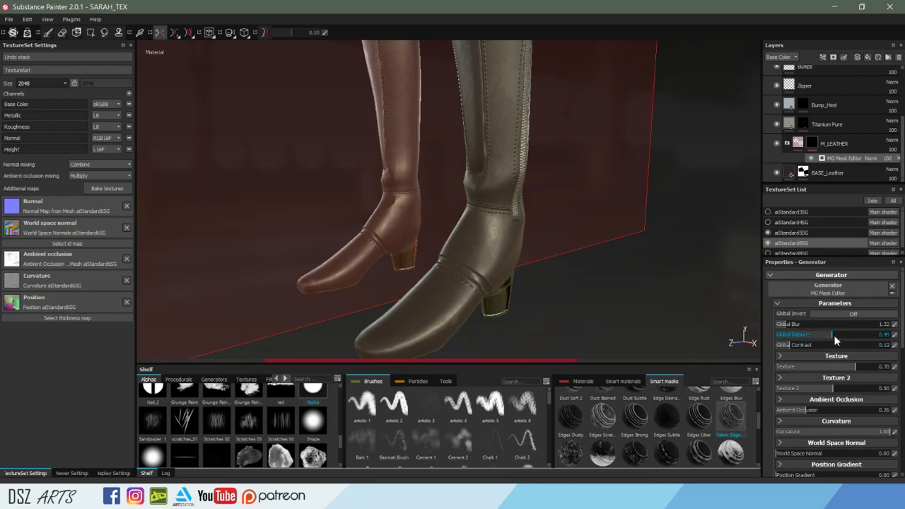
{"action": "mouse_move", "coordinate": [596, 283]}
{"action": "left_mouse_down", "text": "alt"}
{"action": "mouse_move", "coordinate": [622, 287]}
{"action": "mouse_move", "coordinate": [440, 283]}
{"action": "mouse_move", "coordinate": [521, 263]}
{"action": "left_mouse_up", "text": "alt"}
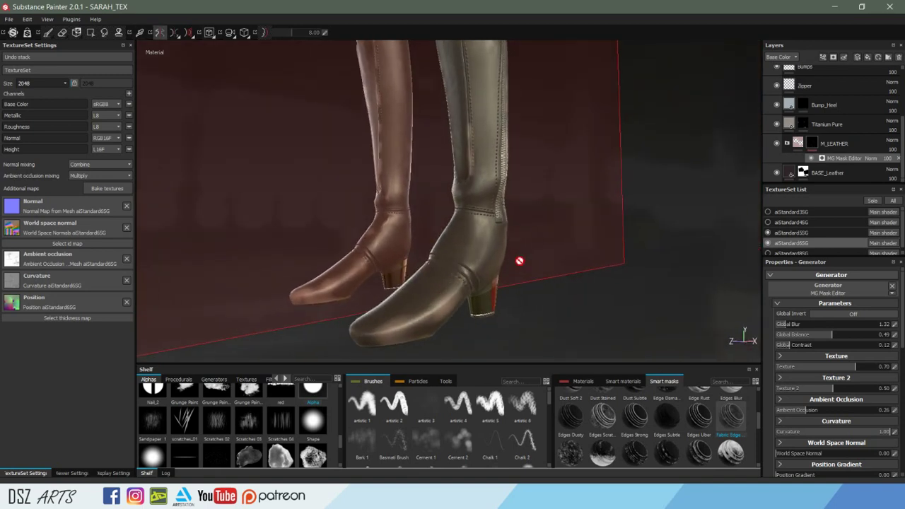
{"action": "left_click_drag", "start_coordinate": [818, 164], "coordinate": [802, 176]}
{"action": "left_click", "coordinate": [802, 176]}
Set the leather fill's base colour to dark brown (R 0.104, G 0.070, B 0.059).
{"action": "left_click", "coordinate": [872, 394]}
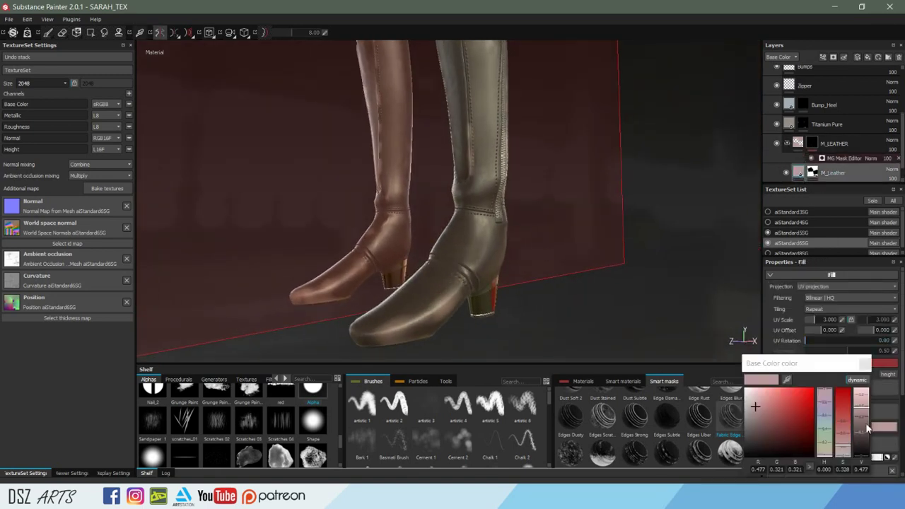
{"action": "mouse_move", "coordinate": [855, 424]}
{"action": "left_mouse_down"}
{"action": "mouse_move", "coordinate": [863, 438]}
{"action": "mouse_move", "coordinate": [863, 428]}
{"action": "left_mouse_up"}
{"action": "mouse_move", "coordinate": [630, 299]}
{"action": "left_mouse_down", "text": "alt"}
{"action": "mouse_move", "coordinate": [689, 323]}
{"action": "mouse_move", "coordinate": [717, 317]}
{"action": "left_mouse_up", "text": "alt"}
{"action": "mouse_move", "coordinate": [863, 429]}
{"action": "left_mouse_down"}
{"action": "mouse_move", "coordinate": [844, 455]}
{"action": "mouse_move", "coordinate": [829, 453]}
{"action": "left_mouse_up"}
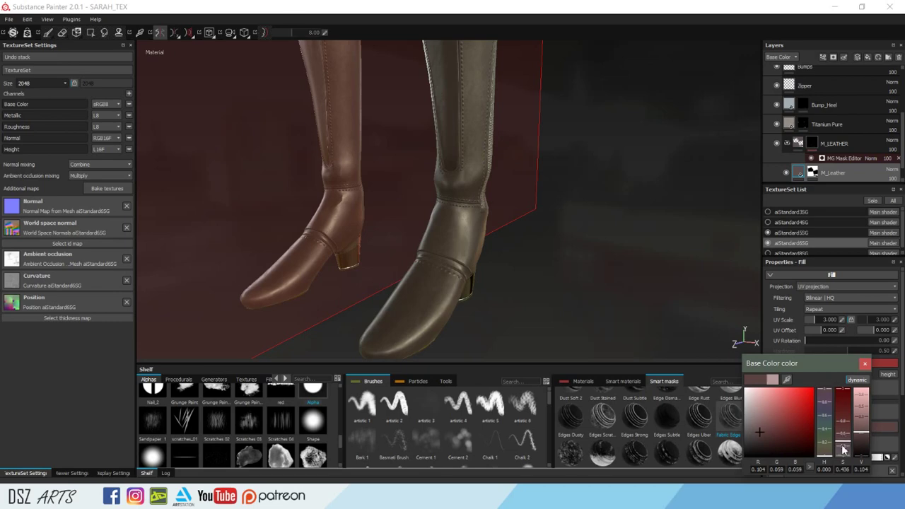
{"action": "left_click", "coordinate": [828, 453]}
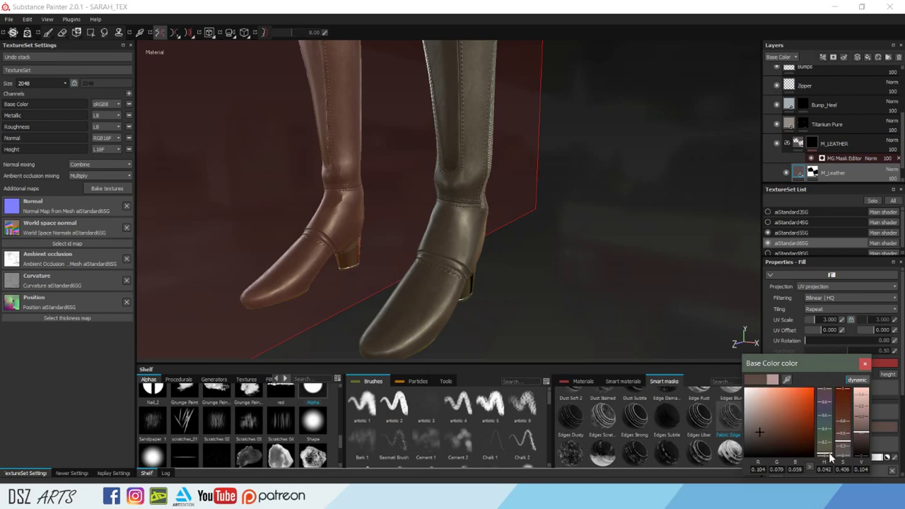
{"action": "left_click", "coordinate": [864, 364]}
{"action": "mouse_move", "coordinate": [648, 242]}
{"action": "left_mouse_down", "text": "alt"}
{"action": "mouse_move", "coordinate": [471, 262]}
{"action": "mouse_move", "coordinate": [375, 207]}
{"action": "mouse_move", "coordinate": [436, 237]}
{"action": "left_mouse_up", "text": "alt"}
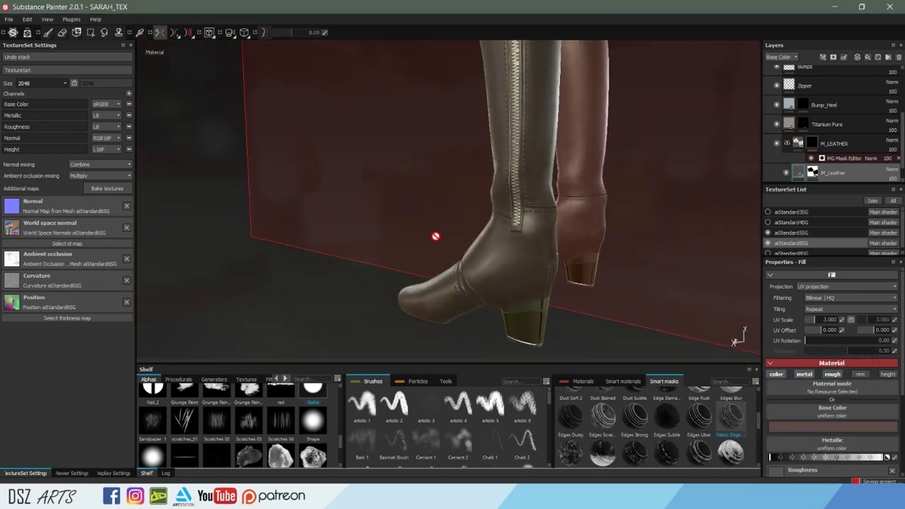
{"action": "mouse_move", "coordinate": [568, 247]}
{"action": "left_mouse_down", "text": "alt"}
{"action": "mouse_move", "coordinate": [433, 212]}
{"action": "mouse_move", "coordinate": [473, 216]}
{"action": "left_mouse_up", "text": "alt"}
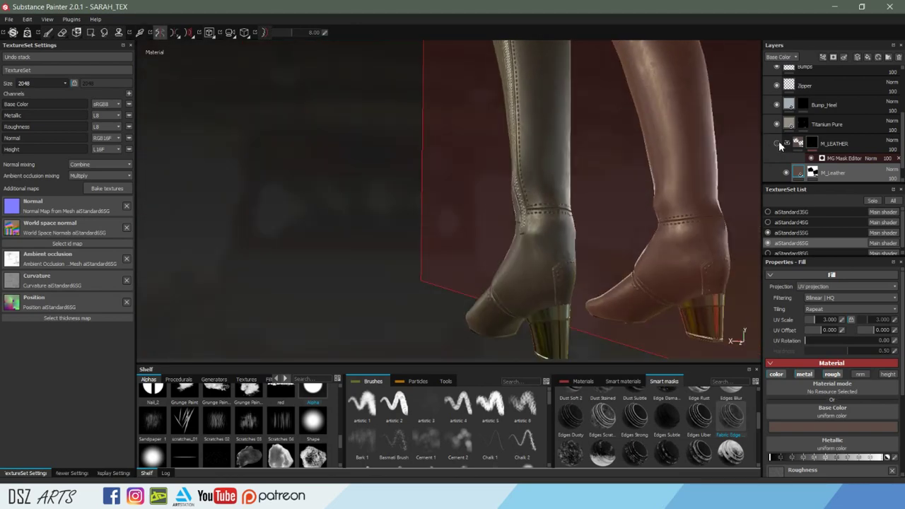
{"action": "mouse_move", "coordinate": [592, 192]}
{"action": "left_mouse_down", "text": "alt"}
{"action": "mouse_move", "coordinate": [691, 212]}
{"action": "mouse_move", "coordinate": [484, 232]}
{"action": "mouse_move", "coordinate": [566, 246]}
{"action": "mouse_move", "coordinate": [699, 208]}
{"action": "left_mouse_up", "text": "alt"}
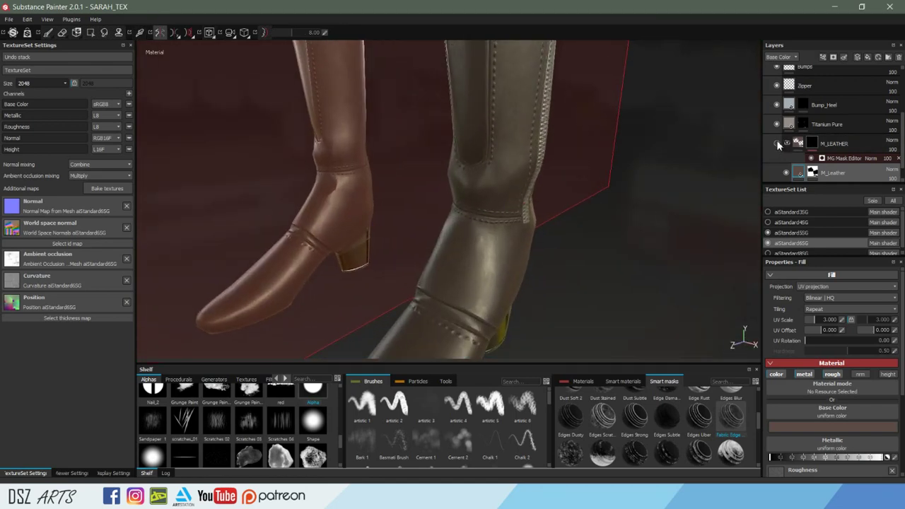
{"action": "mouse_move", "coordinate": [583, 193]}
{"action": "left_mouse_down", "text": "alt"}
{"action": "mouse_move", "coordinate": [364, 113]}
{"action": "mouse_move", "coordinate": [410, 208]}
{"action": "mouse_move", "coordinate": [581, 190]}
{"action": "mouse_move", "coordinate": [559, 200]}
{"action": "mouse_move", "coordinate": [547, 194]}
{"action": "mouse_move", "coordinate": [531, 156]}
{"action": "mouse_move", "coordinate": [669, 204]}
{"action": "mouse_move", "coordinate": [540, 228]}
{"action": "mouse_move", "coordinate": [558, 190]}
{"action": "mouse_move", "coordinate": [539, 210]}
{"action": "left_mouse_up", "text": "alt"}
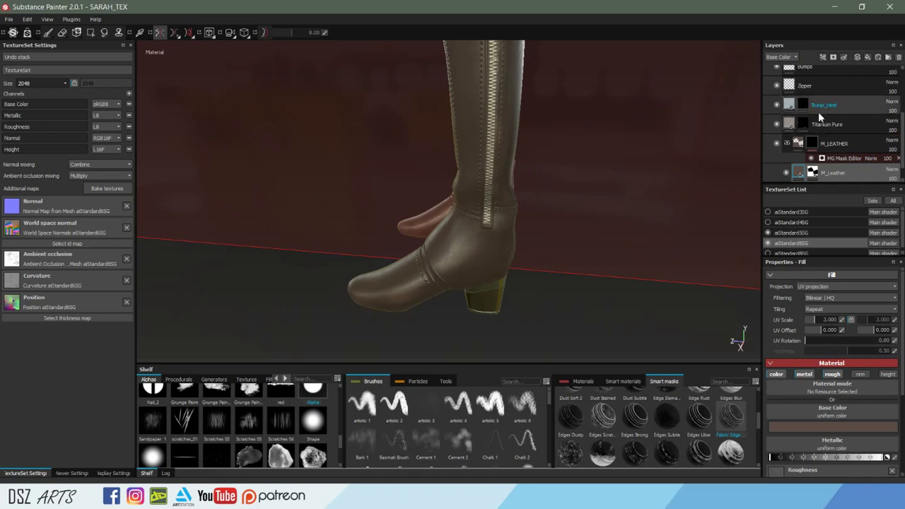
Delete the MG Mask Editor effect and add a black mask to the M_LEATHER folder.
{"action": "left_click", "coordinate": [896, 157]}
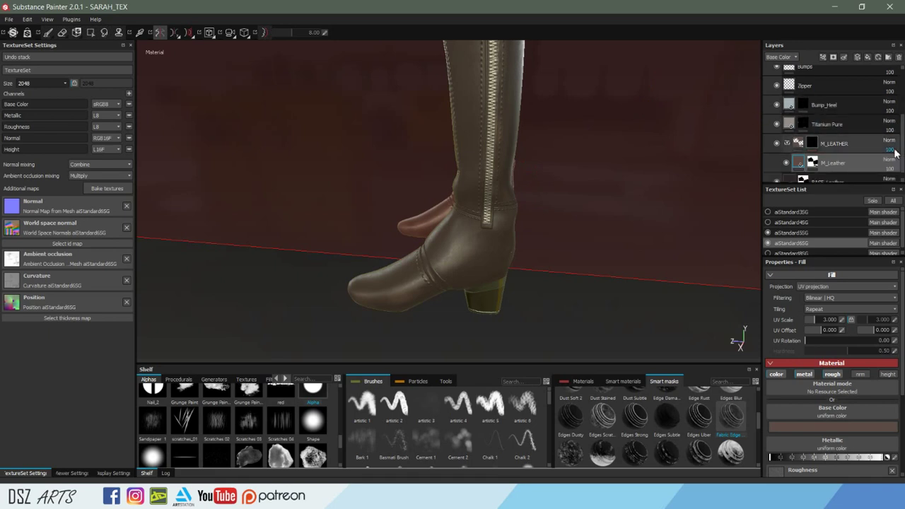
{"action": "double_click", "coordinate": [833, 154]}
{"action": "key", "text": "Return"}
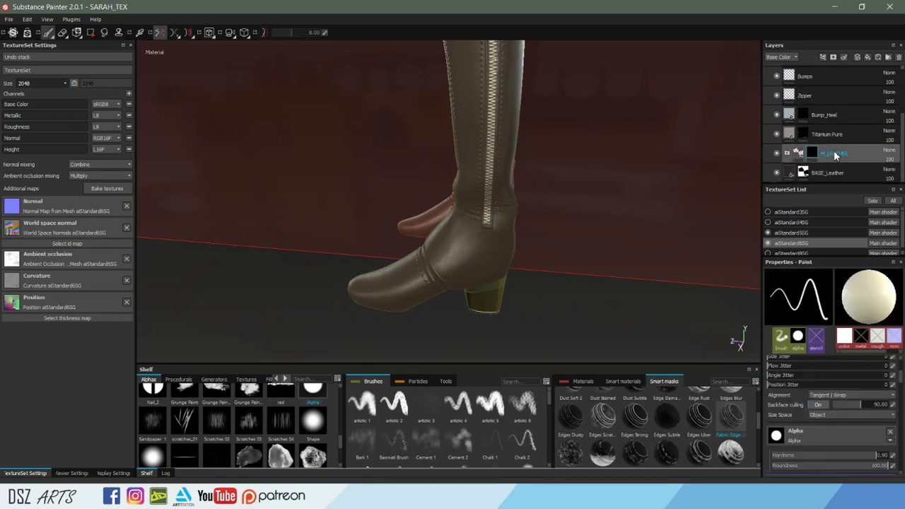
{"action": "right_click", "coordinate": [834, 155]}
{"action": "left_click", "coordinate": [832, 166]}
Apply the Dirt Complex smart mask from the shelf onto M_LEATHER.
{"action": "scroll", "coordinate": [757, 431], "scroll_direction": "up", "scroll_amount": 1}
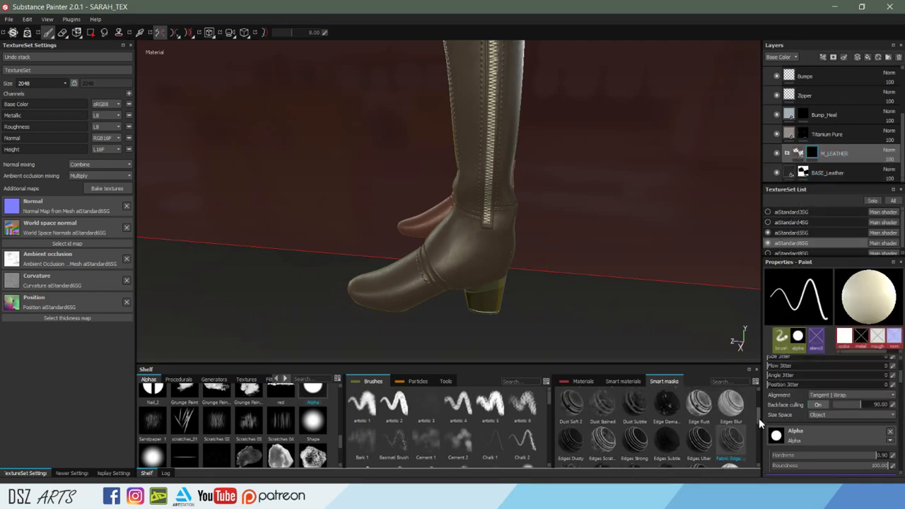
{"action": "left_click_drag", "start_coordinate": [758, 417], "coordinate": [756, 408]}
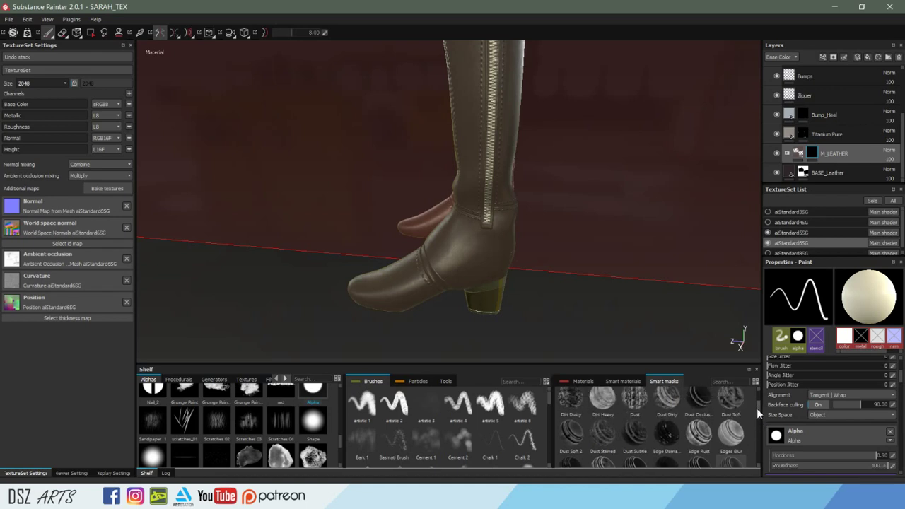
{"action": "left_click_drag", "start_coordinate": [756, 408], "coordinate": [756, 397]}
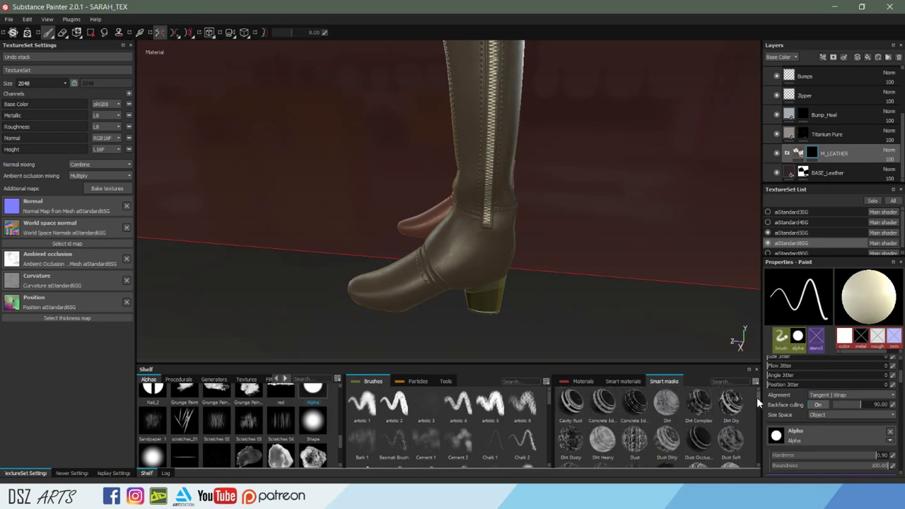
{"action": "mouse_move", "coordinate": [697, 403]}
{"action": "left_mouse_down"}
{"action": "mouse_move", "coordinate": [825, 144]}
{"action": "mouse_move", "coordinate": [836, 160]}
{"action": "left_mouse_up"}
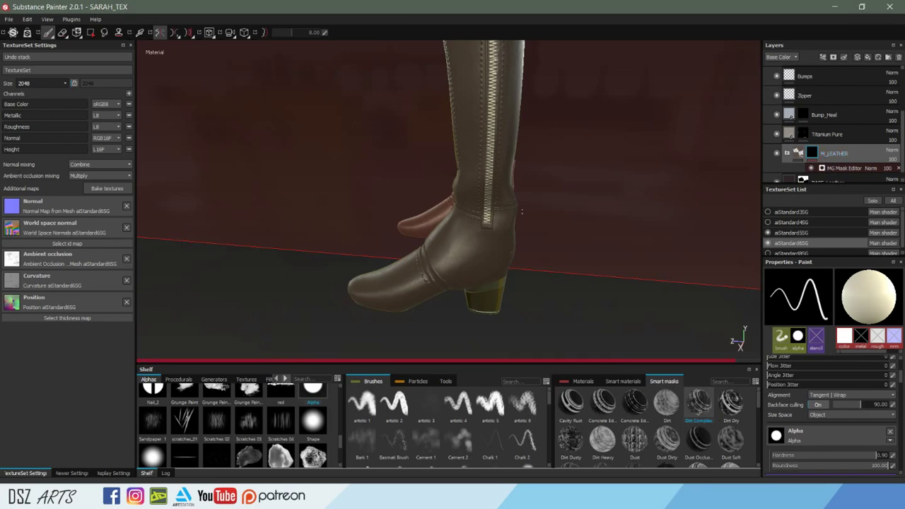
Lower the leather mask generator to Global Balance 0.26 and Global Contrast 0.62.
{"action": "left_click_drag", "start_coordinate": [530, 204], "coordinate": [612, 216], "text": "alt"}
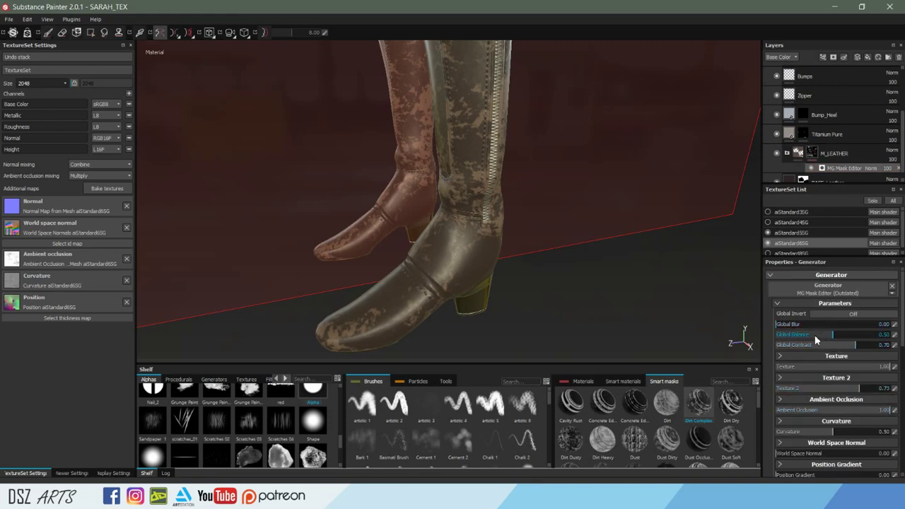
{"action": "left_click_drag", "start_coordinate": [814, 340], "coordinate": [813, 340]}
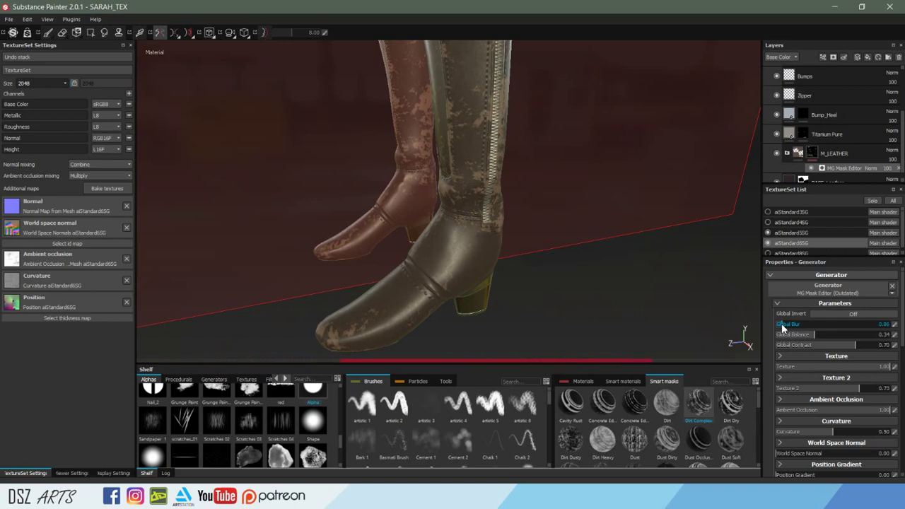
{"action": "left_click_drag", "start_coordinate": [808, 338], "coordinate": [795, 339]}
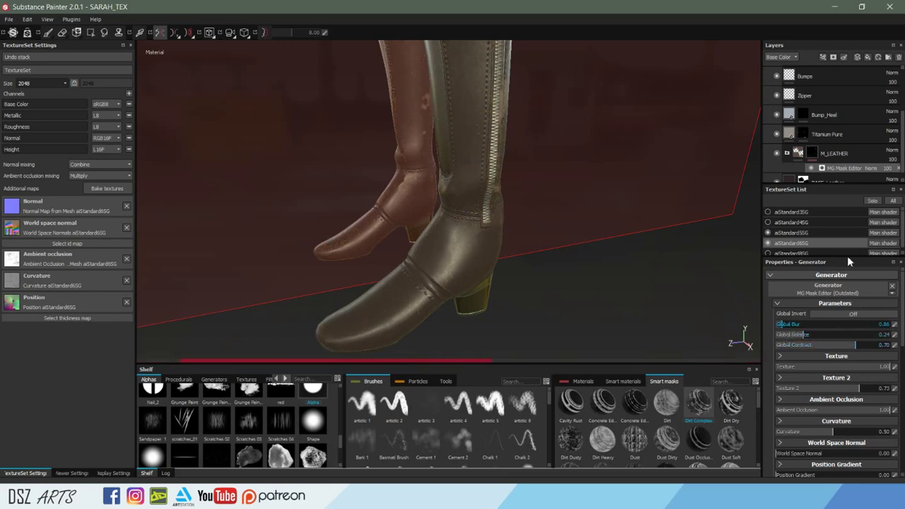
{"action": "left_click_drag", "start_coordinate": [801, 340], "coordinate": [817, 341]}
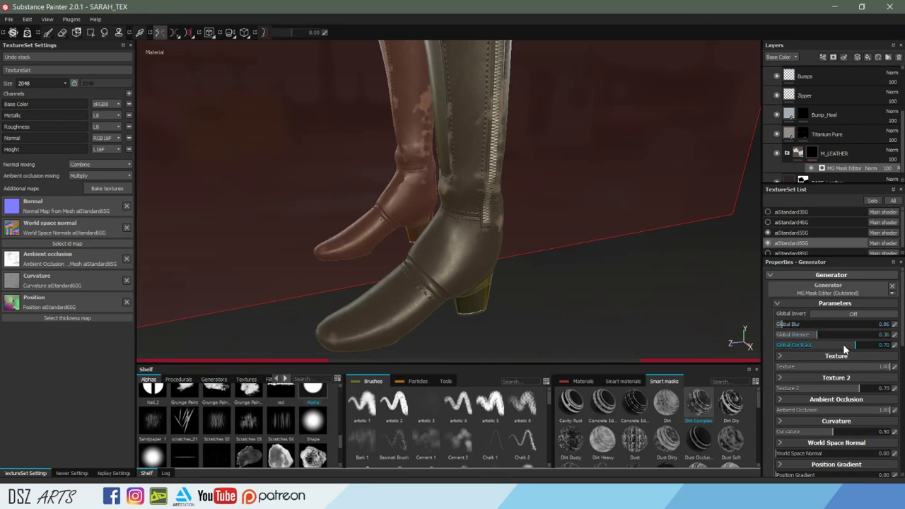
{"action": "mouse_move", "coordinate": [563, 272]}
{"action": "left_mouse_down", "text": "alt"}
{"action": "mouse_move", "coordinate": [402, 265]}
{"action": "mouse_move", "coordinate": [562, 177]}
{"action": "mouse_move", "coordinate": [548, 176]}
{"action": "mouse_move", "coordinate": [567, 236]}
{"action": "mouse_move", "coordinate": [648, 253]}
{"action": "left_mouse_up", "text": "alt"}
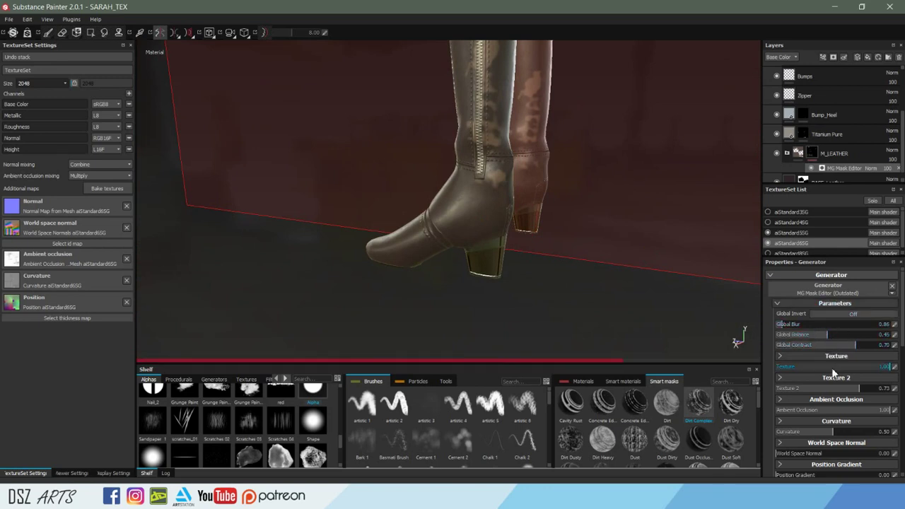
{"action": "mouse_move", "coordinate": [696, 262]}
{"action": "left_mouse_down", "text": "alt"}
{"action": "mouse_move", "coordinate": [582, 214]}
{"action": "mouse_move", "coordinate": [608, 211]}
{"action": "left_mouse_up", "text": "alt"}
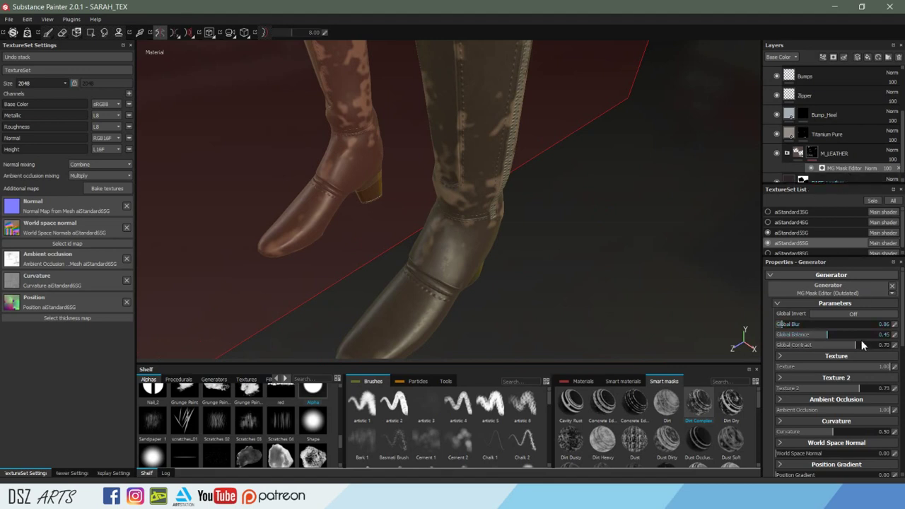
{"action": "mouse_move", "coordinate": [825, 335]}
{"action": "left_mouse_down"}
{"action": "mouse_move", "coordinate": [813, 338]}
{"action": "mouse_move", "coordinate": [846, 345]}
{"action": "left_mouse_up"}
{"action": "left_click", "coordinate": [834, 344]}
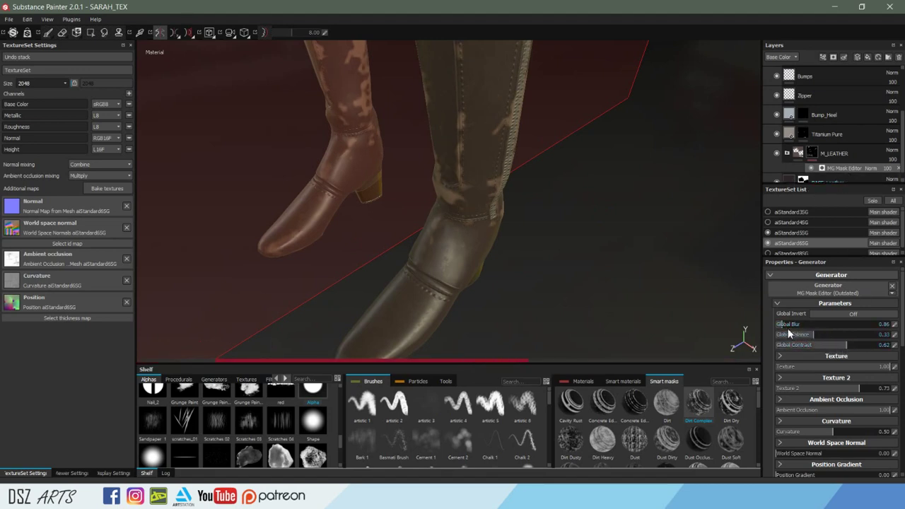
{"action": "left_click_drag", "start_coordinate": [585, 216], "coordinate": [707, 269], "text": "alt"}
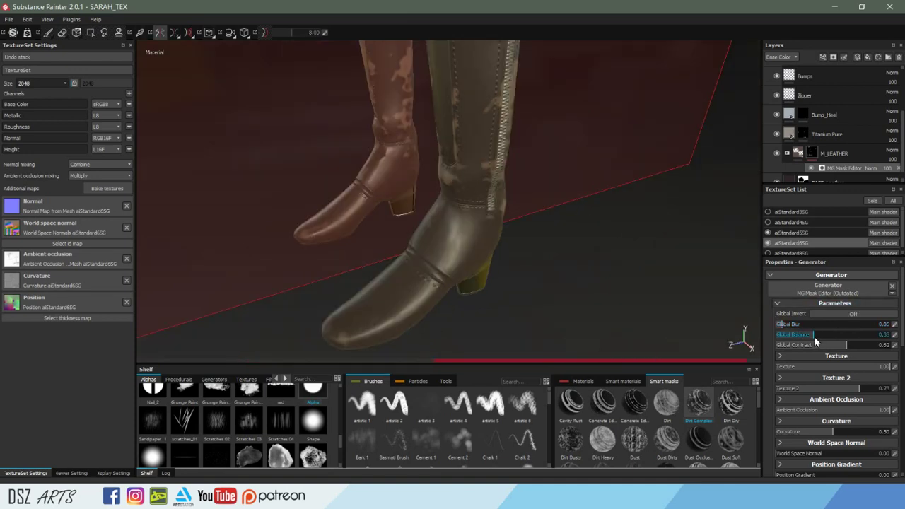
{"action": "left_click_drag", "start_coordinate": [813, 335], "coordinate": [806, 336]}
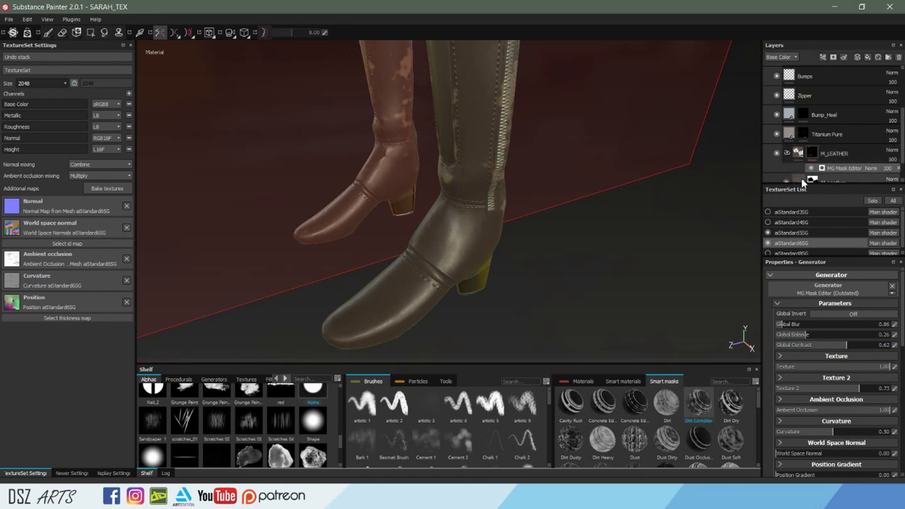
{"action": "left_click", "coordinate": [802, 181]}
Darken the leather fill's base colour to a deeper brown.
{"action": "left_click", "coordinate": [814, 427]}
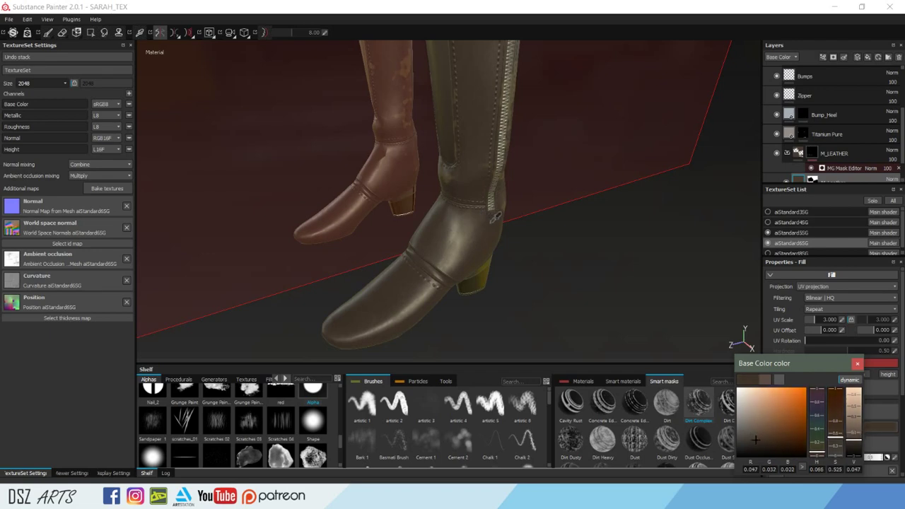
{"action": "mouse_move", "coordinate": [504, 212]}
{"action": "left_mouse_down", "text": "alt"}
{"action": "mouse_move", "coordinate": [700, 184]}
{"action": "mouse_move", "coordinate": [552, 190]}
{"action": "left_mouse_up", "text": "alt"}
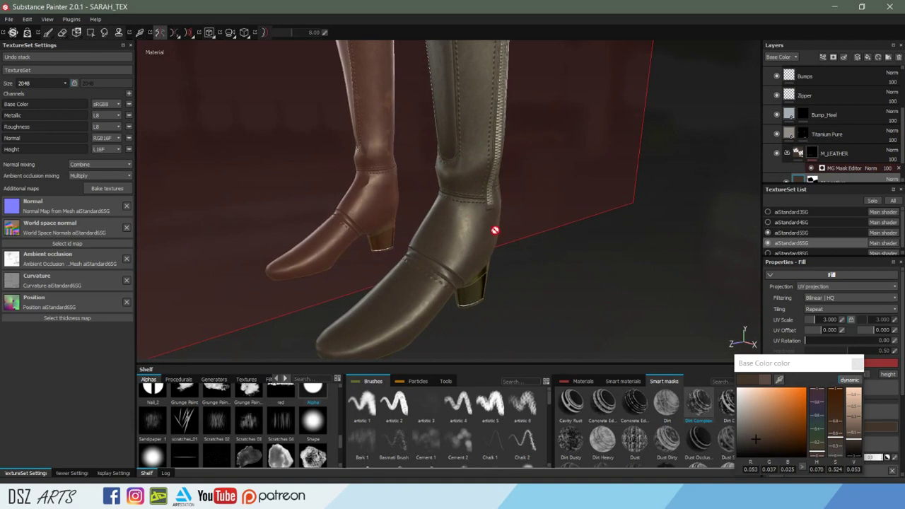
{"action": "left_click", "coordinate": [810, 382]}
{"action": "left_click_drag", "start_coordinate": [817, 403], "coordinate": [817, 424]}
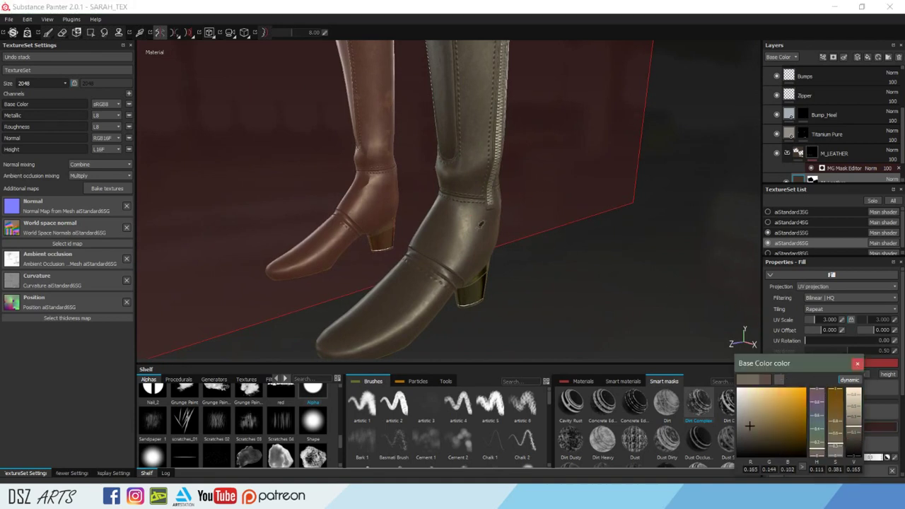
{"action": "left_click", "coordinate": [482, 225]}
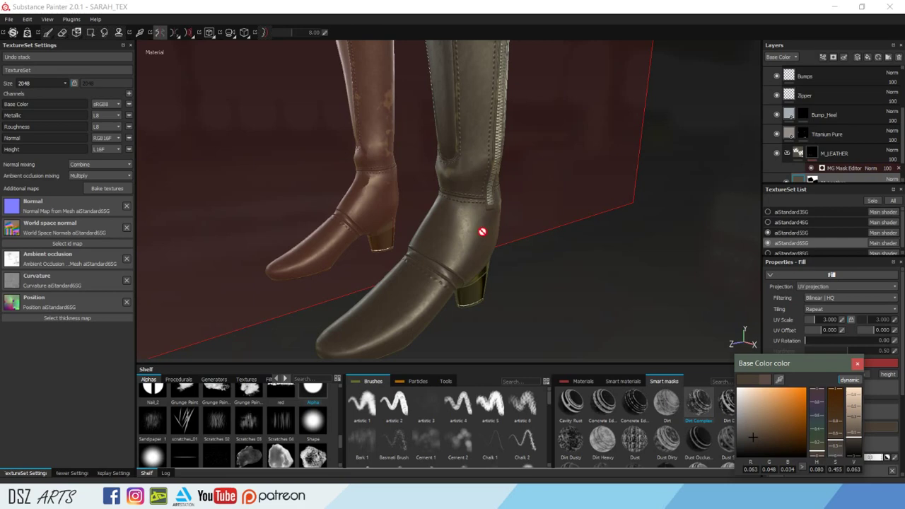
{"action": "left_click", "coordinate": [856, 362]}
{"action": "mouse_move", "coordinate": [538, 206]}
{"action": "left_mouse_down", "text": "alt"}
{"action": "mouse_move", "coordinate": [269, 222]}
{"action": "mouse_move", "coordinate": [490, 141]}
{"action": "left_mouse_up", "text": "alt"}
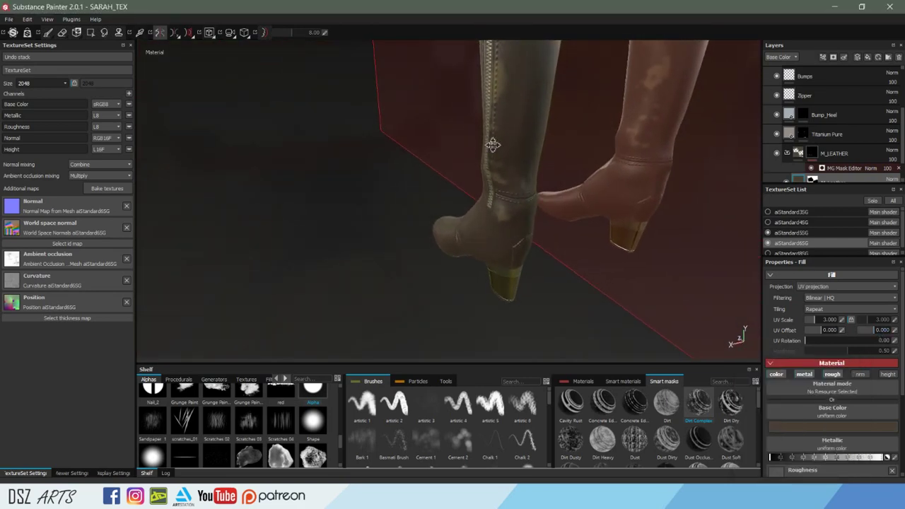
Lower the base colour's brightness and increase its saturation.
{"action": "left_click", "coordinate": [817, 426]}
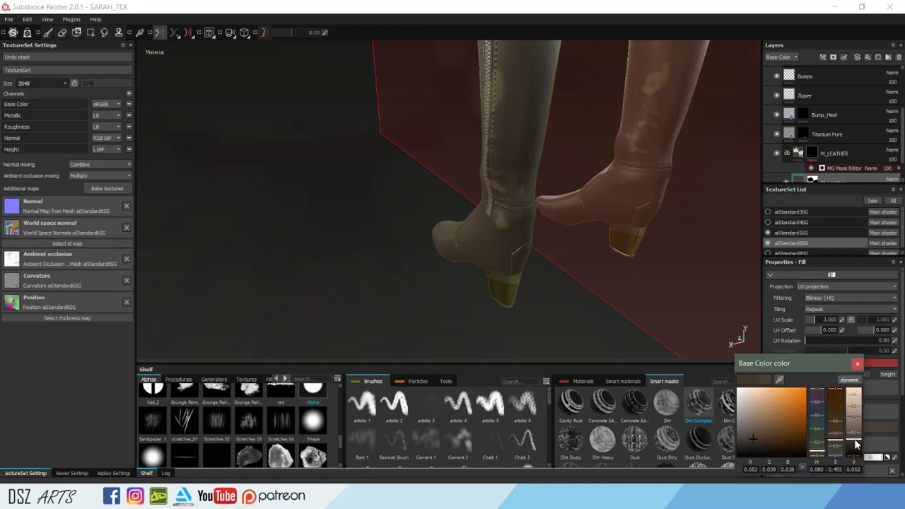
{"action": "left_click_drag", "start_coordinate": [855, 443], "coordinate": [855, 450]}
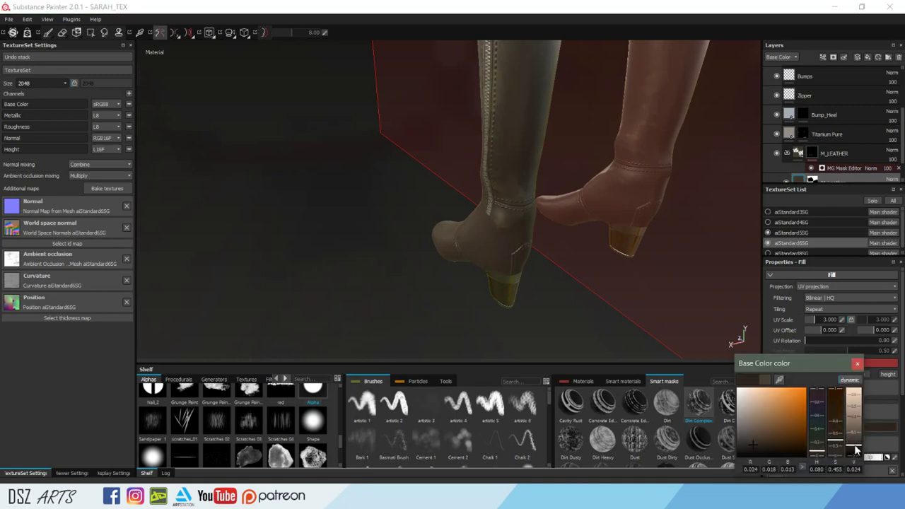
{"action": "left_click_drag", "start_coordinate": [852, 446], "coordinate": [852, 446]}
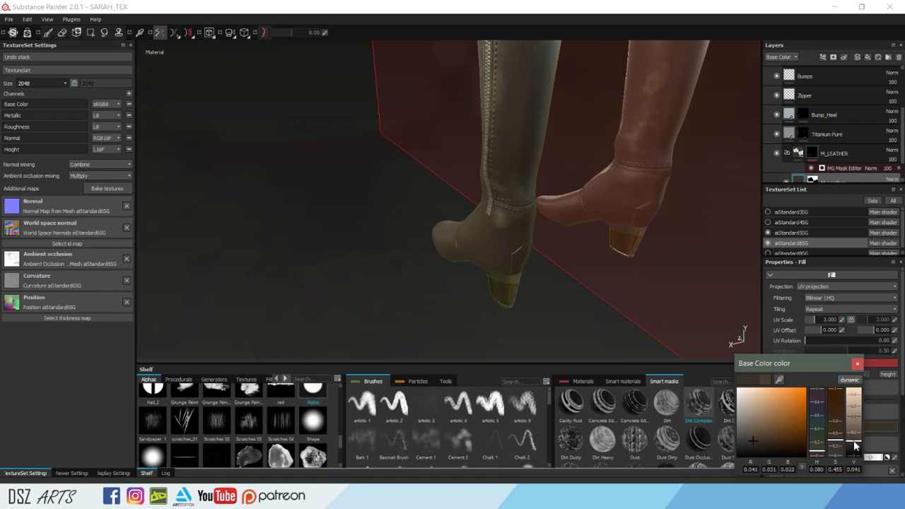
{"action": "left_click_drag", "start_coordinate": [854, 445], "coordinate": [855, 447]}
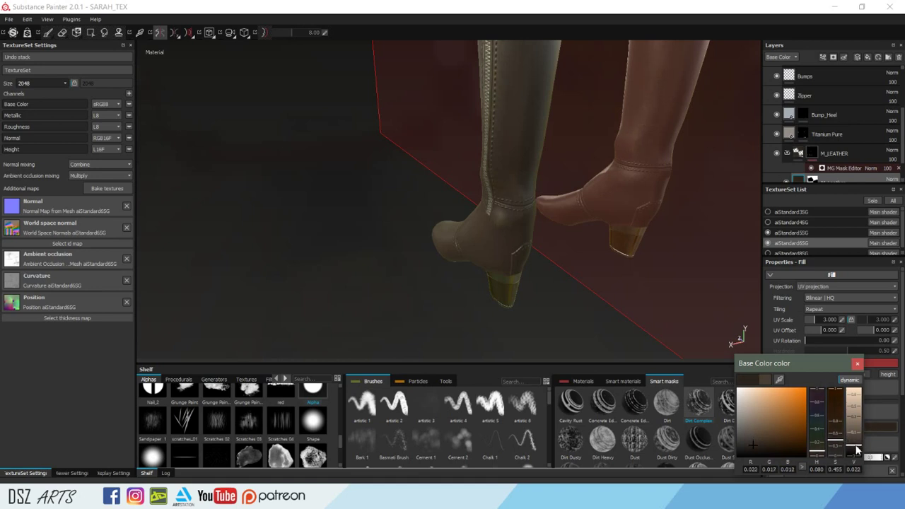
{"action": "mouse_move", "coordinate": [830, 449]}
{"action": "left_mouse_down"}
{"action": "mouse_move", "coordinate": [833, 440]}
{"action": "mouse_move", "coordinate": [857, 447]}
{"action": "left_mouse_up"}
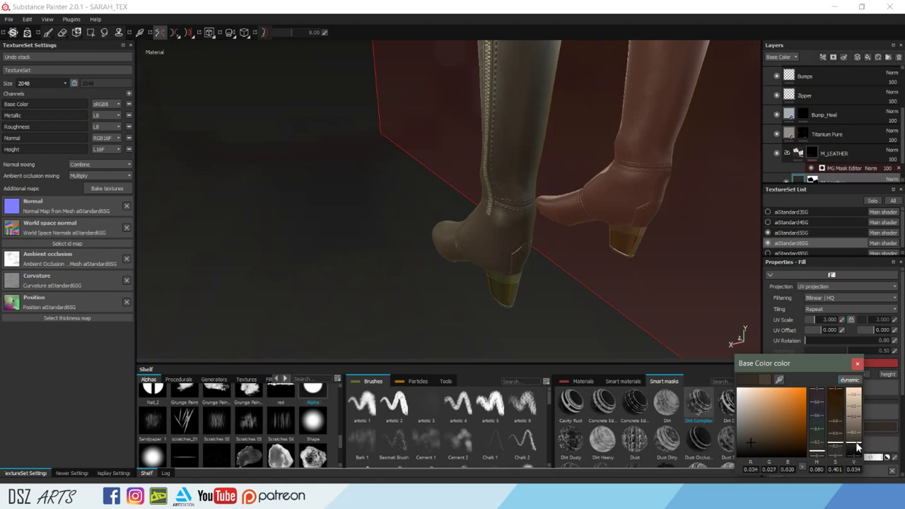
{"action": "left_click", "coordinate": [857, 364]}
Brighten the base colour slightly, ending at R 0.088, G 0.070, B 0.055.
{"action": "left_click_drag", "start_coordinate": [622, 266], "coordinate": [469, 270], "text": "alt"}
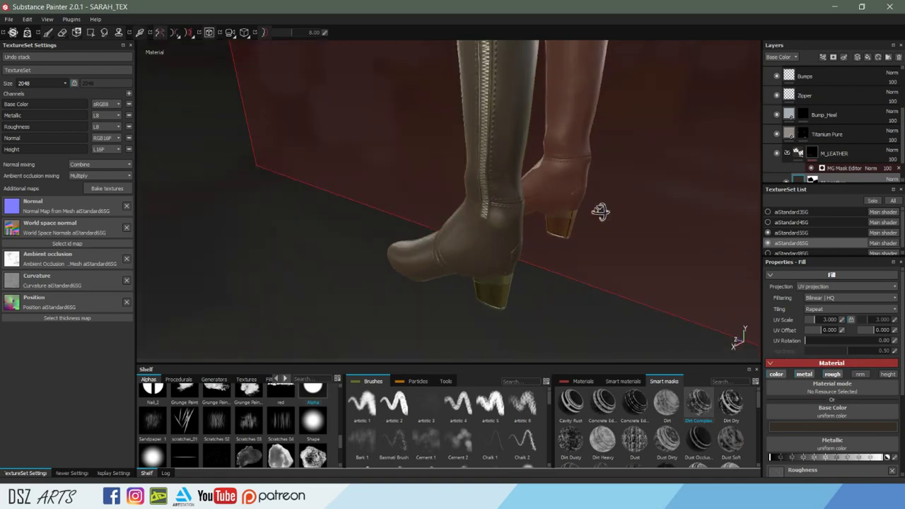
{"action": "mouse_move", "coordinate": [706, 212]}
{"action": "left_mouse_down", "text": "alt"}
{"action": "mouse_move", "coordinate": [705, 194]}
{"action": "mouse_move", "coordinate": [759, 180]}
{"action": "left_mouse_up", "text": "alt"}
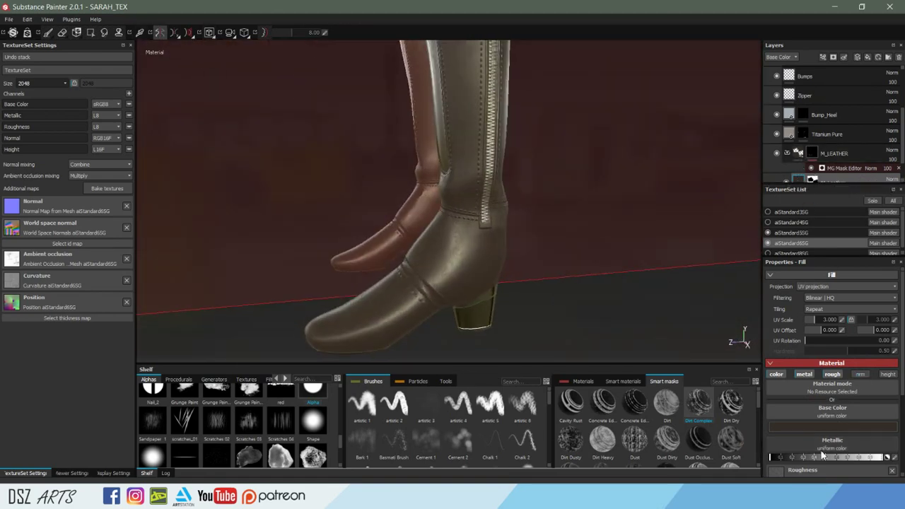
{"action": "left_click", "coordinate": [831, 427]}
{"action": "left_click_drag", "start_coordinate": [853, 441], "coordinate": [857, 439]}
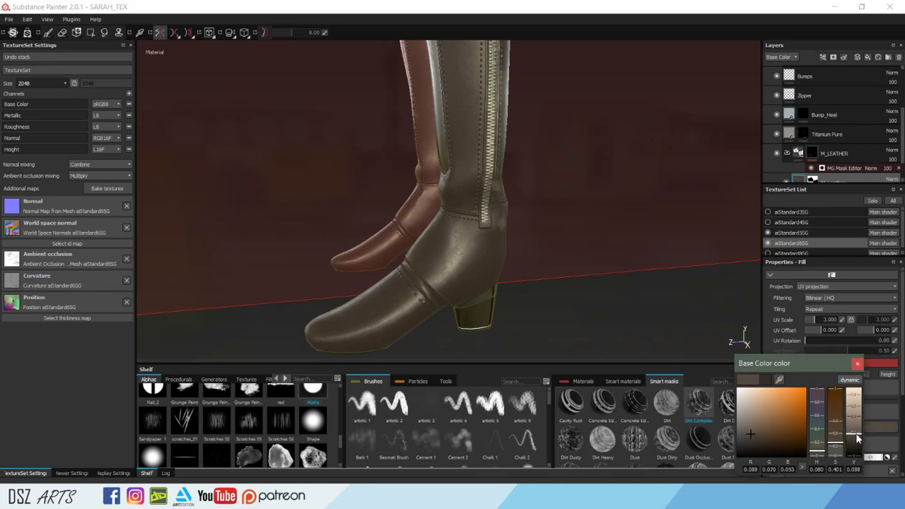
{"action": "left_click", "coordinate": [856, 363]}
{"action": "mouse_move", "coordinate": [602, 218]}
{"action": "left_mouse_down", "text": "alt"}
{"action": "mouse_move", "coordinate": [437, 228]}
{"action": "mouse_move", "coordinate": [586, 185]}
{"action": "left_mouse_up", "text": "alt"}
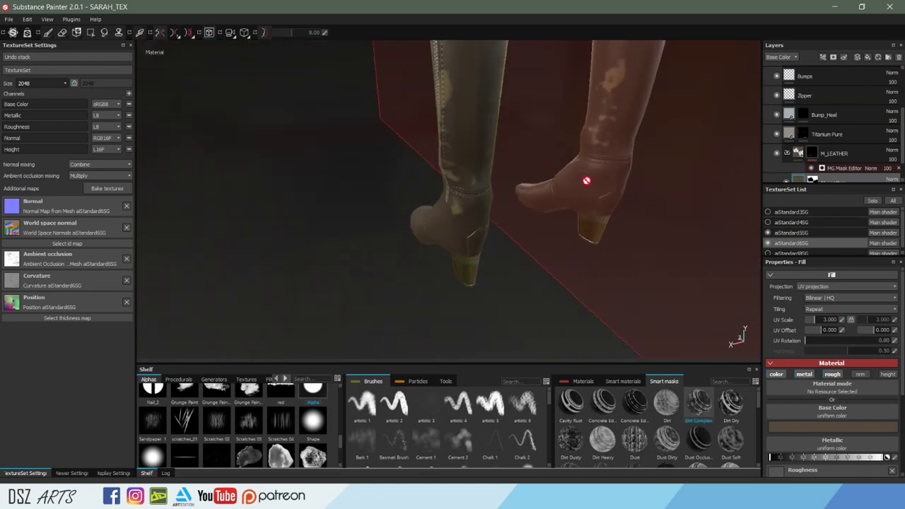
Test Divide, then Multiply, then Overlay blending on the MG Mask Editor layer.
{"action": "left_click", "coordinate": [873, 169]}
{"action": "left_click", "coordinate": [854, 221]}
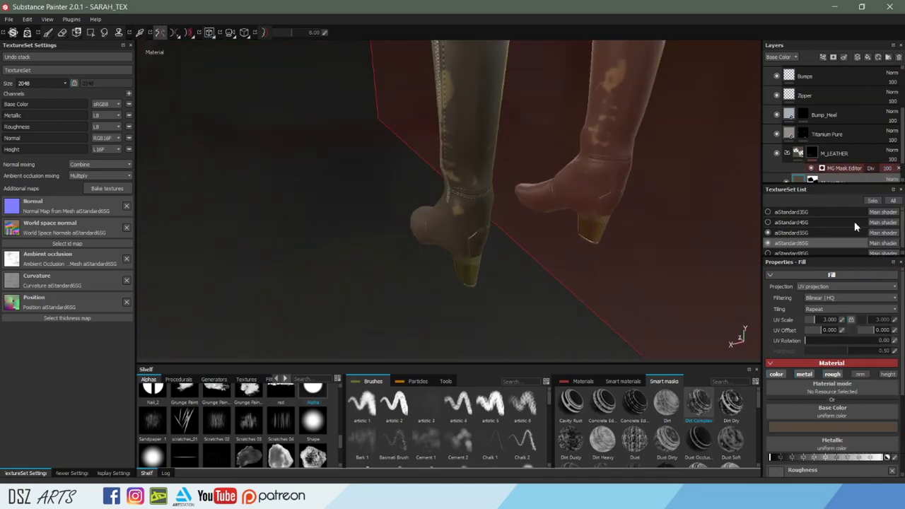
{"action": "left_click", "coordinate": [868, 170]}
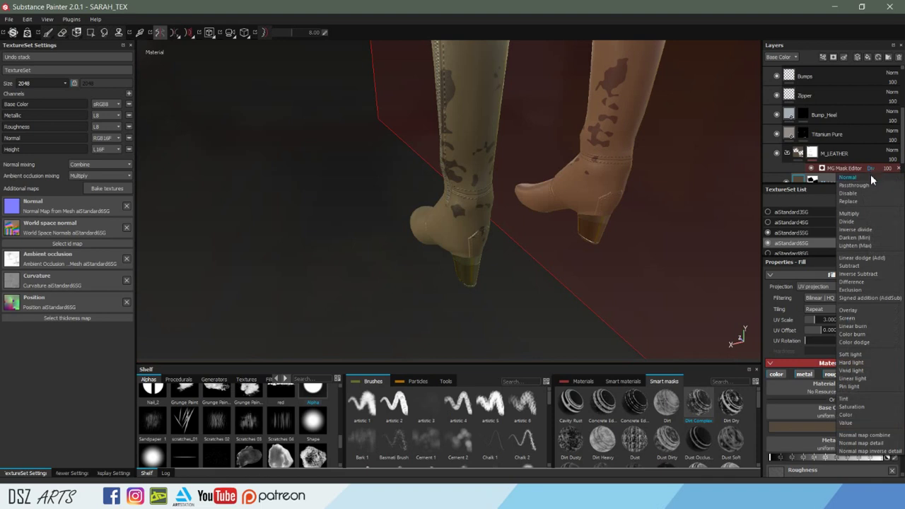
{"action": "left_click", "coordinate": [854, 214]}
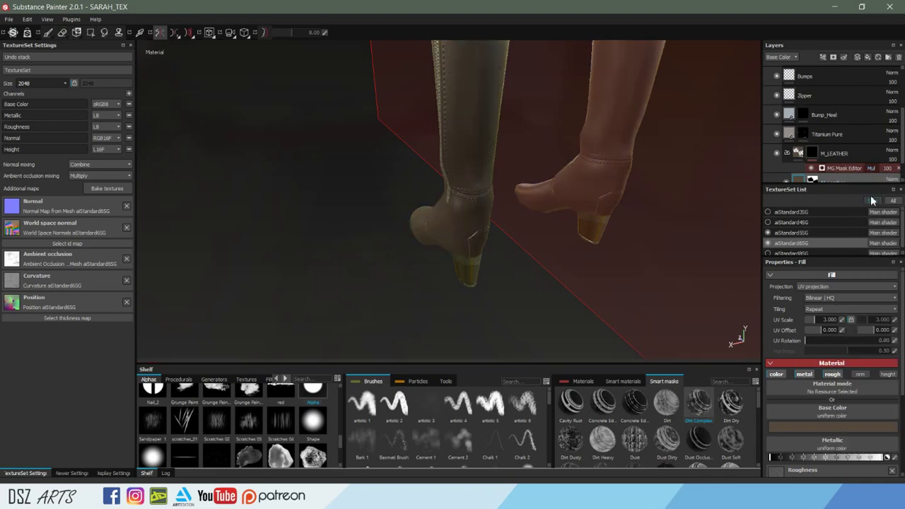
{"action": "left_click", "coordinate": [872, 169]}
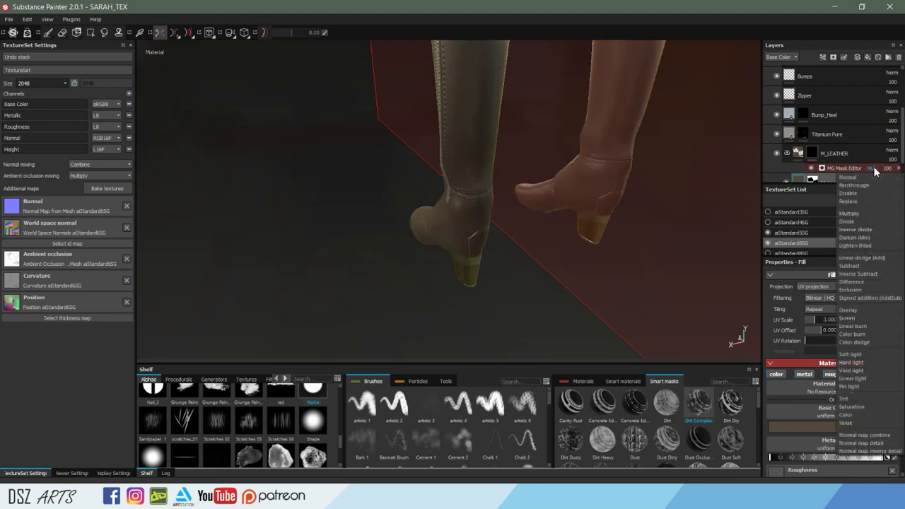
{"action": "left_click", "coordinate": [859, 309]}
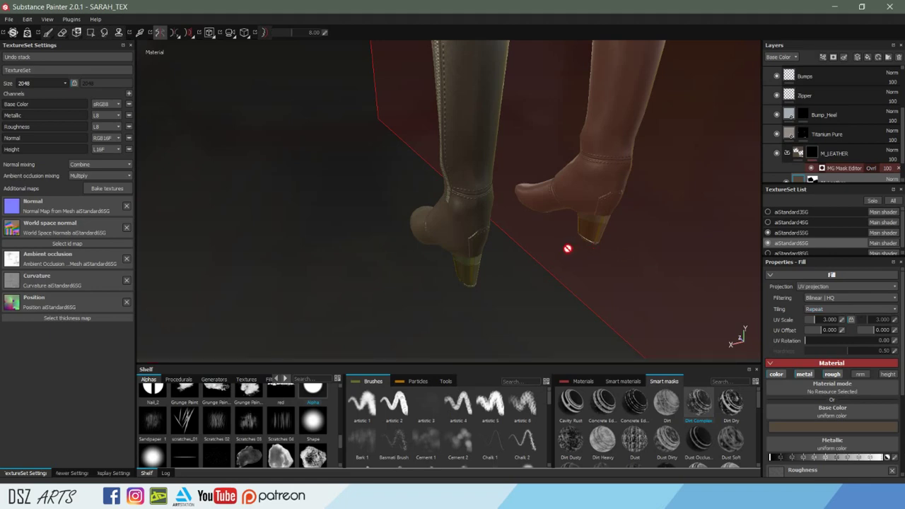
{"action": "mouse_move", "coordinate": [422, 255]}
{"action": "left_mouse_down", "text": "alt"}
{"action": "mouse_move", "coordinate": [428, 236]}
{"action": "mouse_move", "coordinate": [471, 208]}
{"action": "mouse_move", "coordinate": [517, 232]}
{"action": "mouse_move", "coordinate": [684, 199]}
{"action": "mouse_move", "coordinate": [414, 205]}
{"action": "mouse_move", "coordinate": [377, 238]}
{"action": "mouse_move", "coordinate": [455, 163]}
{"action": "left_mouse_up", "text": "alt"}
{"action": "left_click", "coordinate": [871, 167]}
Return the MG Mask Editor layer to Normal blending and set its opacity to 30.
{"action": "left_click", "coordinate": [873, 175]}
{"action": "left_click_drag", "start_coordinate": [889, 173], "coordinate": [885, 181]}
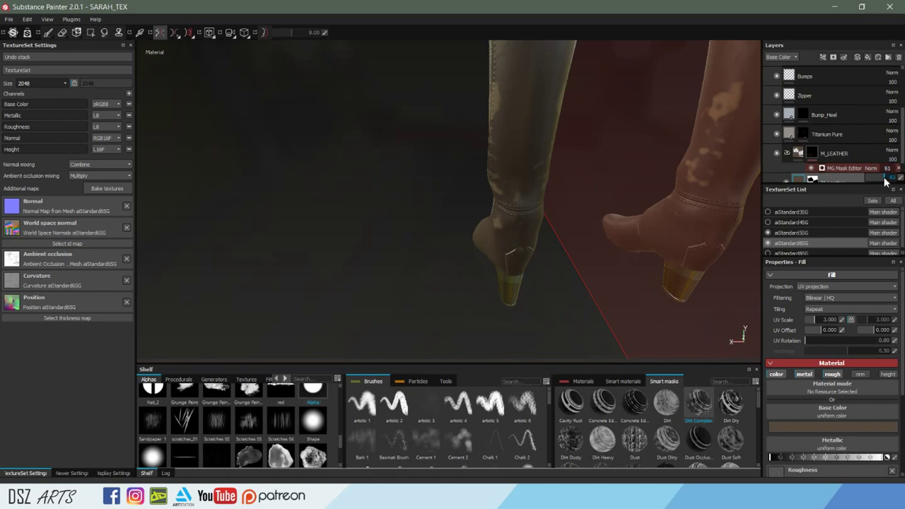
{"action": "left_click_drag", "start_coordinate": [884, 181], "coordinate": [870, 184]}
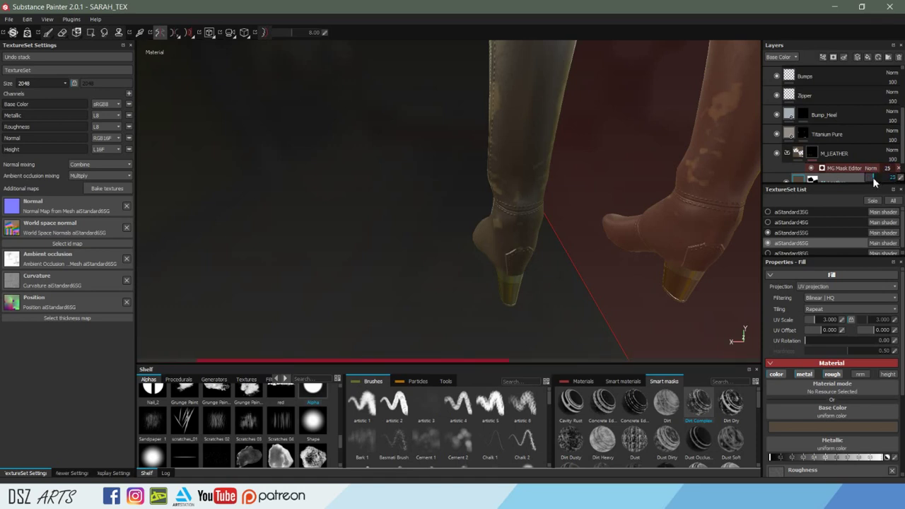
{"action": "left_click_drag", "start_coordinate": [870, 182], "coordinate": [874, 182]}
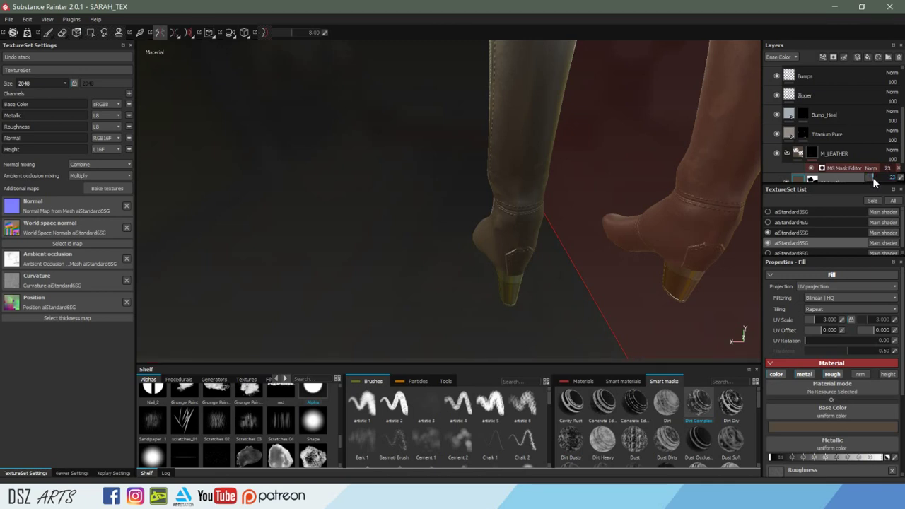
{"action": "mouse_move", "coordinate": [434, 218]}
{"action": "left_mouse_down", "text": "alt"}
{"action": "mouse_move", "coordinate": [691, 190]}
{"action": "mouse_move", "coordinate": [645, 167]}
{"action": "mouse_move", "coordinate": [739, 194]}
{"action": "mouse_move", "coordinate": [611, 187]}
{"action": "mouse_move", "coordinate": [409, 158]}
{"action": "mouse_move", "coordinate": [573, 240]}
{"action": "mouse_move", "coordinate": [532, 197]}
{"action": "mouse_move", "coordinate": [602, 199]}
{"action": "left_mouse_up", "text": "alt"}
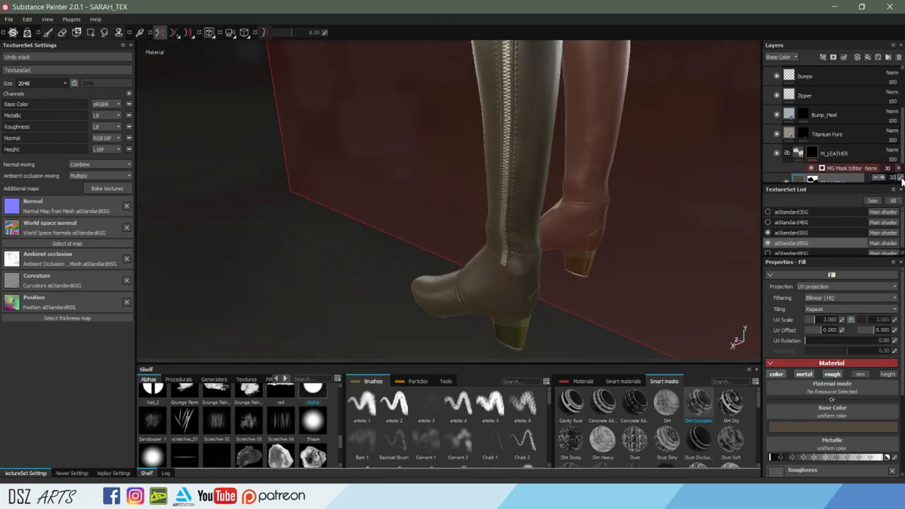
{"action": "left_click_drag", "start_coordinate": [901, 181], "coordinate": [628, 197]}
Show the mask generator's parameters and inspect both boots.
{"action": "mouse_move", "coordinate": [583, 250]}
{"action": "left_mouse_down", "text": "alt"}
{"action": "mouse_move", "coordinate": [585, 262]}
{"action": "mouse_move", "coordinate": [496, 214]}
{"action": "mouse_move", "coordinate": [587, 233]}
{"action": "mouse_move", "coordinate": [744, 226]}
{"action": "left_mouse_up", "text": "alt"}
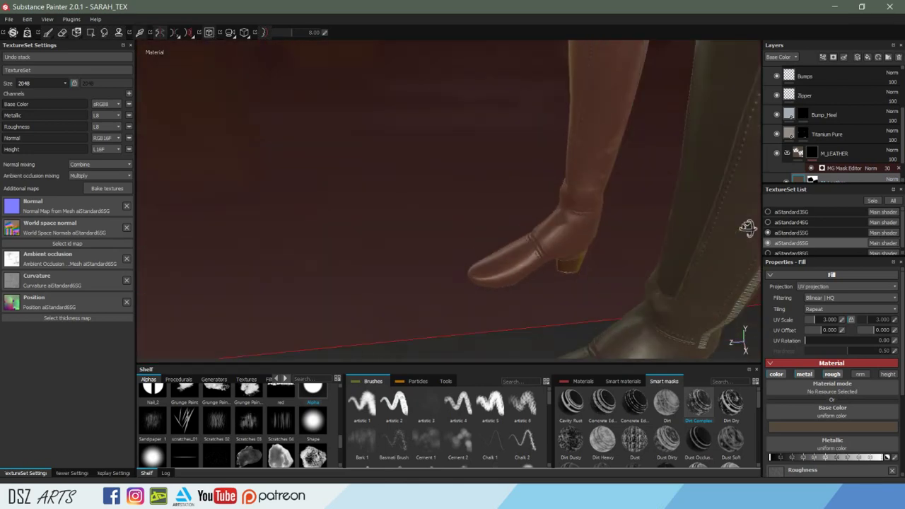
{"action": "left_click_drag", "start_coordinate": [656, 214], "coordinate": [706, 234], "text": "alt"}
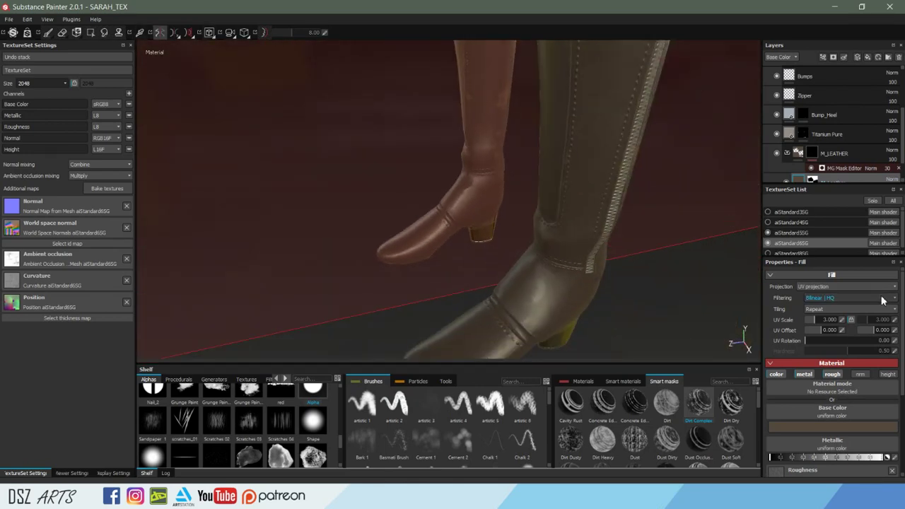
{"action": "left_click", "coordinate": [836, 168]}
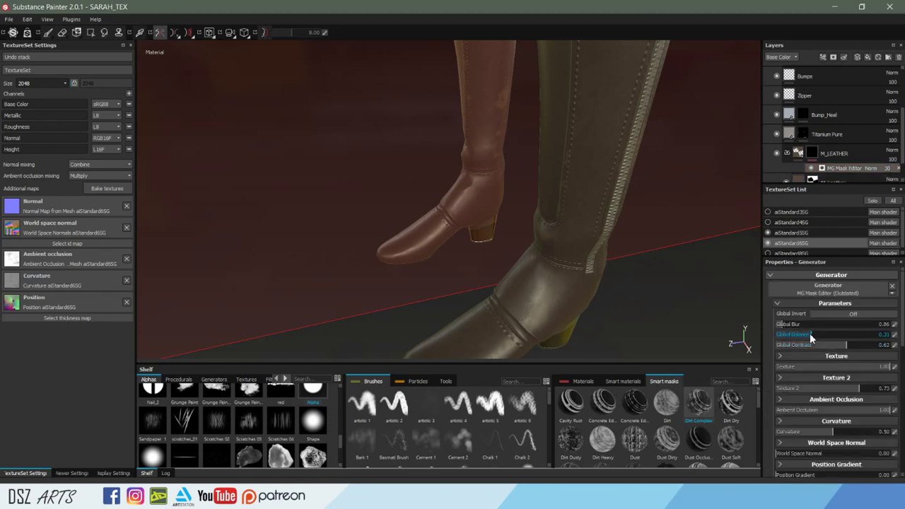
{"action": "scroll", "coordinate": [468, 208], "scroll_direction": "down", "scroll_amount": 3}
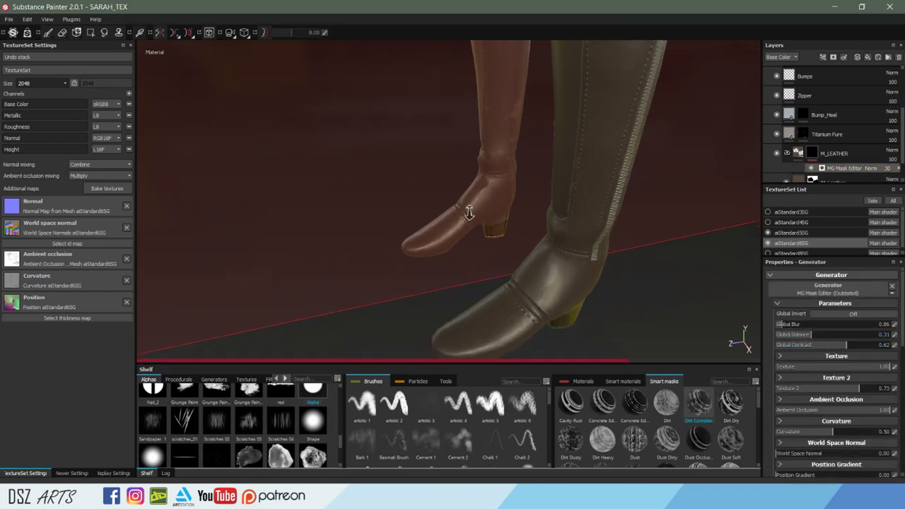
{"action": "scroll", "coordinate": [523, 214], "scroll_direction": "down", "scroll_amount": 2}
{"action": "mouse_move", "coordinate": [535, 194]}
{"action": "left_mouse_down", "text": "alt"}
{"action": "mouse_move", "coordinate": [564, 219]}
{"action": "mouse_move", "coordinate": [448, 188]}
{"action": "mouse_move", "coordinate": [422, 198]}
{"action": "mouse_move", "coordinate": [543, 195]}
{"action": "mouse_move", "coordinate": [621, 214]}
{"action": "mouse_move", "coordinate": [666, 212]}
{"action": "left_mouse_up", "text": "alt"}
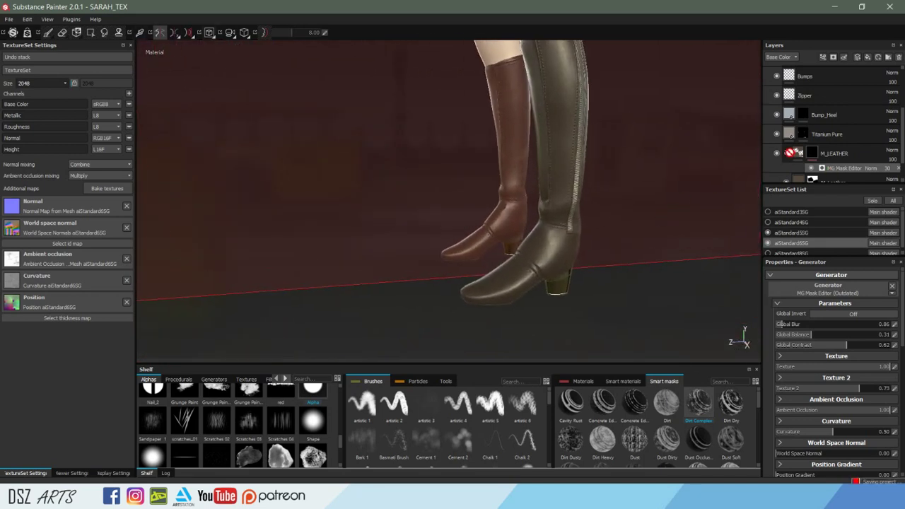
{"action": "scroll", "coordinate": [790, 160], "scroll_direction": "up", "scroll_amount": 3}
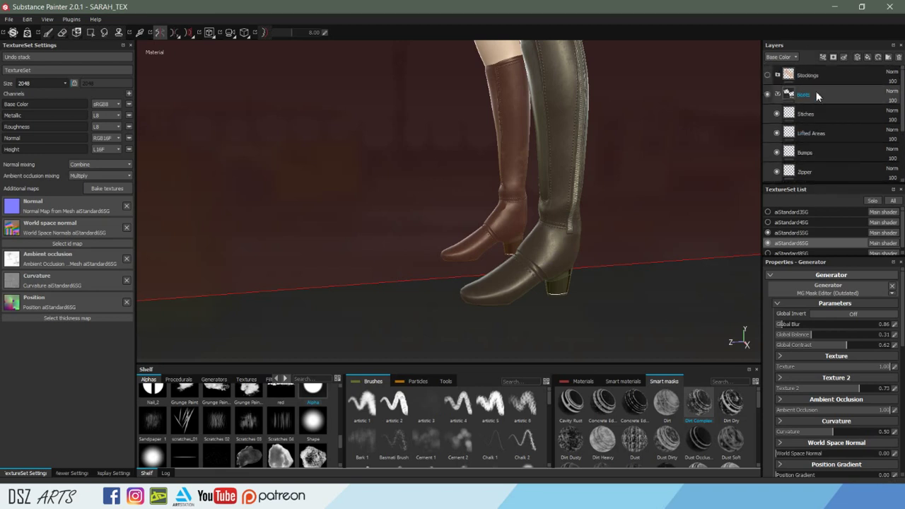
Add a new fill layer to the Boots folder, positioned just above Bump_Heel.
{"action": "left_click", "coordinate": [866, 58]}
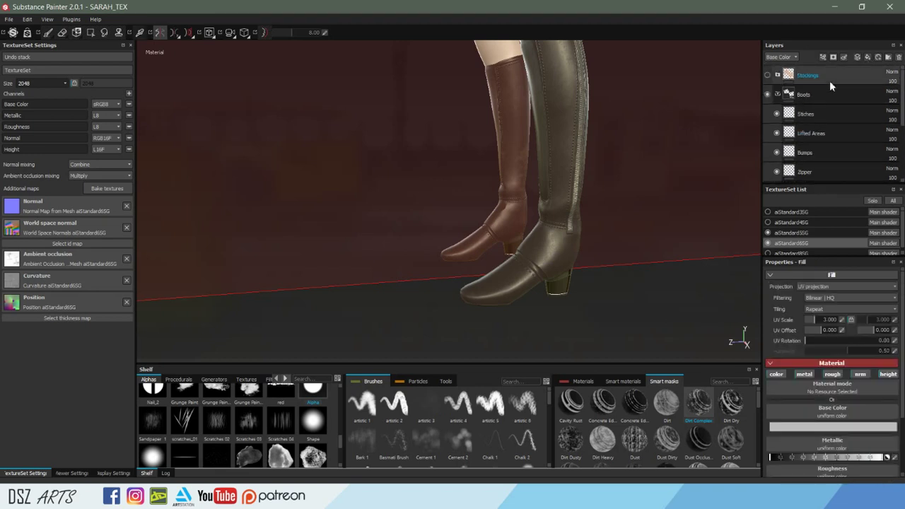
{"action": "mouse_move", "coordinate": [809, 126]}
{"action": "left_mouse_down"}
{"action": "mouse_move", "coordinate": [793, 72]}
{"action": "mouse_move", "coordinate": [830, 104]}
{"action": "left_mouse_up"}
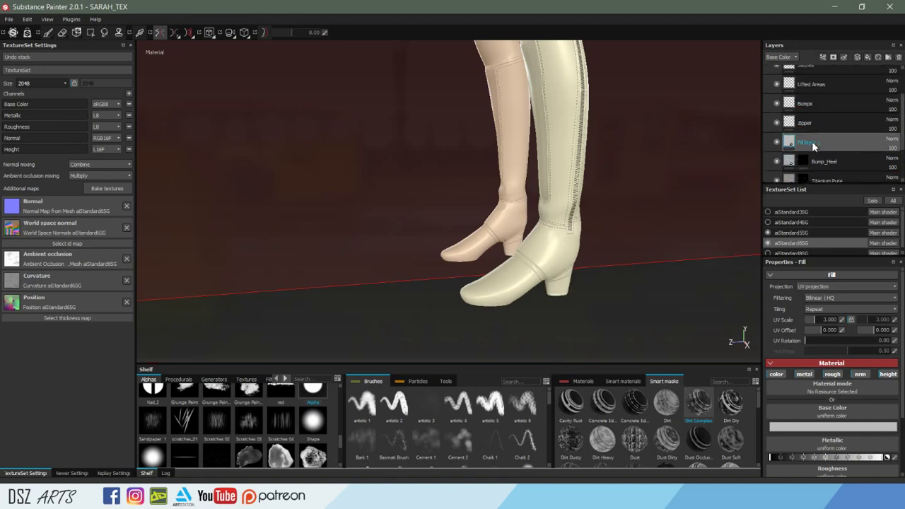
{"action": "scroll", "coordinate": [811, 141], "scroll_direction": "down", "scroll_amount": 1}
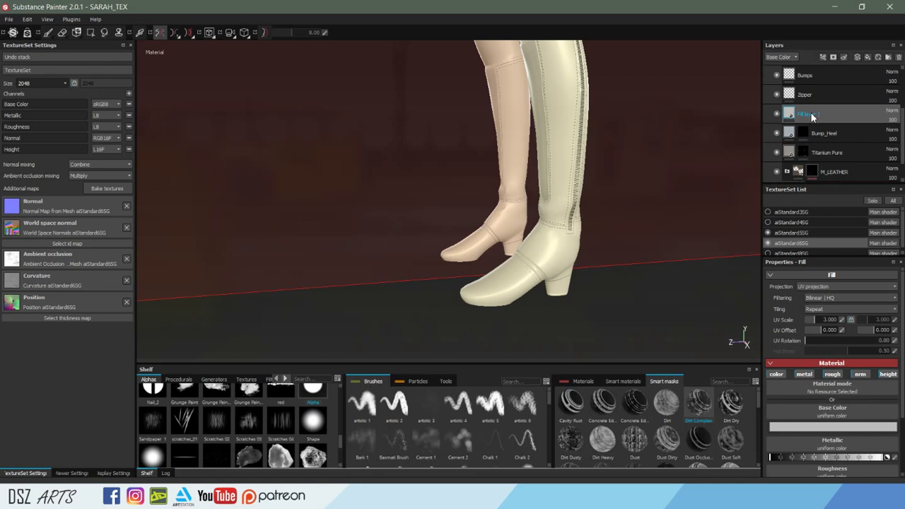
{"action": "scroll", "coordinate": [811, 118], "scroll_direction": "down", "scroll_amount": 1}
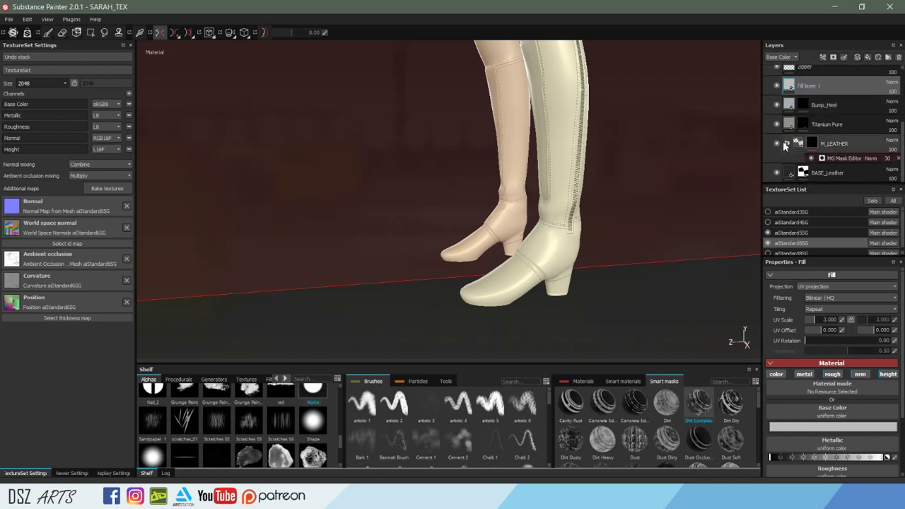
{"action": "mouse_move", "coordinate": [795, 130]}
{"action": "left_mouse_down"}
{"action": "mouse_move", "coordinate": [811, 127]}
{"action": "mouse_move", "coordinate": [805, 113]}
{"action": "mouse_move", "coordinate": [835, 117]}
{"action": "left_mouse_up"}
{"action": "scroll", "coordinate": [835, 115], "scroll_direction": "up", "scroll_amount": 2}
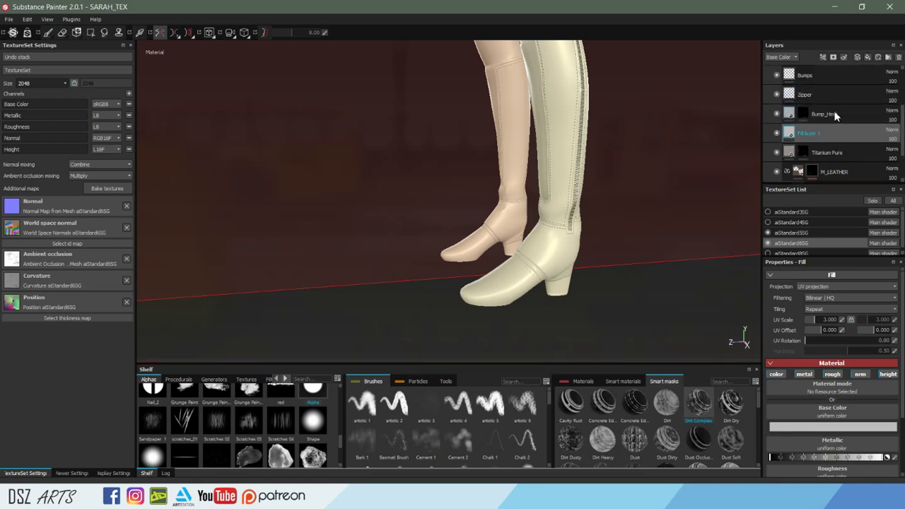
{"action": "left_click_drag", "start_coordinate": [819, 136], "coordinate": [831, 106]}
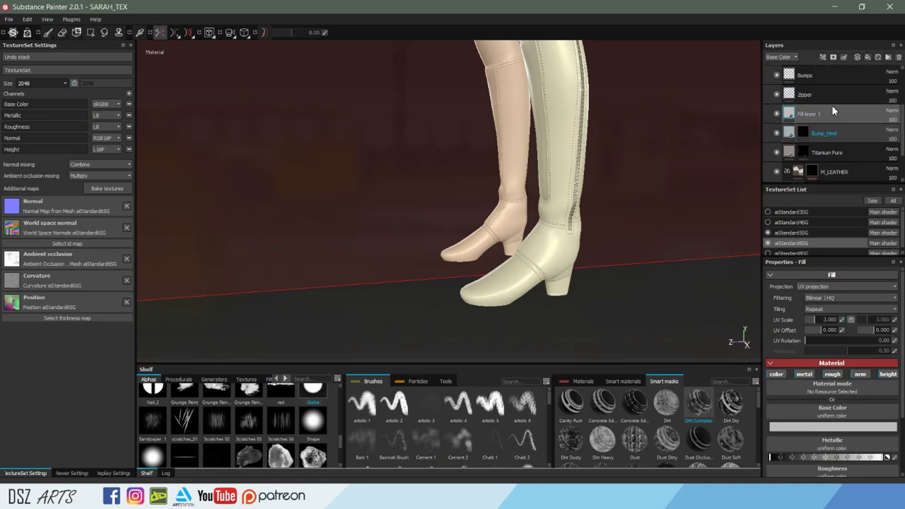
Rename Fill layer 1 to Dirt.
{"action": "left_click", "coordinate": [831, 106]}
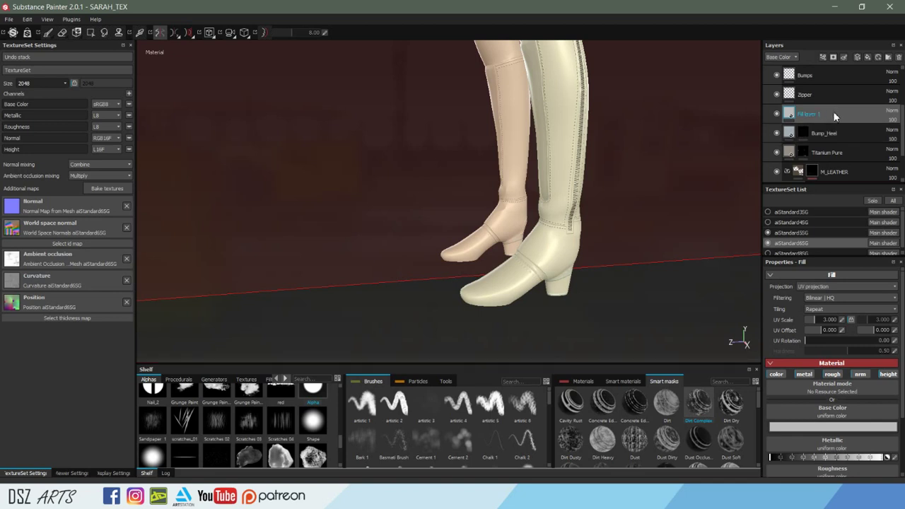
{"action": "double_click", "coordinate": [813, 118]}
{"action": "type", "text": "Dirt"}
{"action": "key", "text": "Return"}
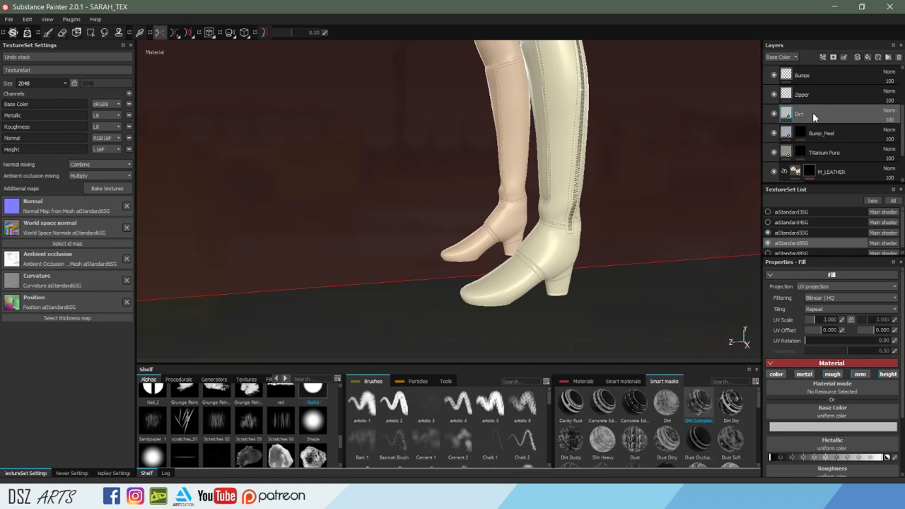
{"action": "left_click_drag", "start_coordinate": [607, 188], "coordinate": [646, 151], "text": "alt"}
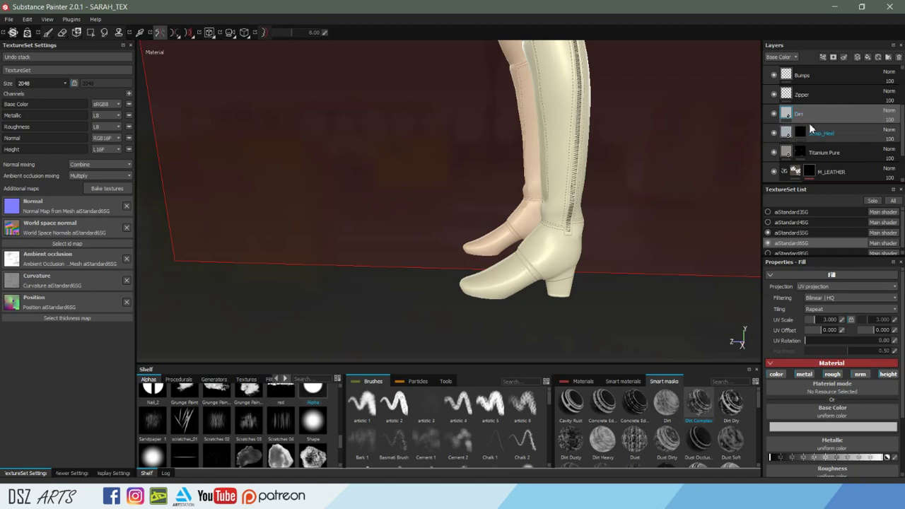
Give the Dirt fill a dark brown base colour (R 0.034, G 0.017, B 0.010).
{"action": "left_click", "coordinate": [856, 429]}
{"action": "mouse_move", "coordinate": [828, 405]}
{"action": "left_mouse_down"}
{"action": "mouse_move", "coordinate": [828, 453]}
{"action": "mouse_move", "coordinate": [827, 440]}
{"action": "mouse_move", "coordinate": [854, 429]}
{"action": "mouse_move", "coordinate": [861, 443]}
{"action": "left_mouse_up"}
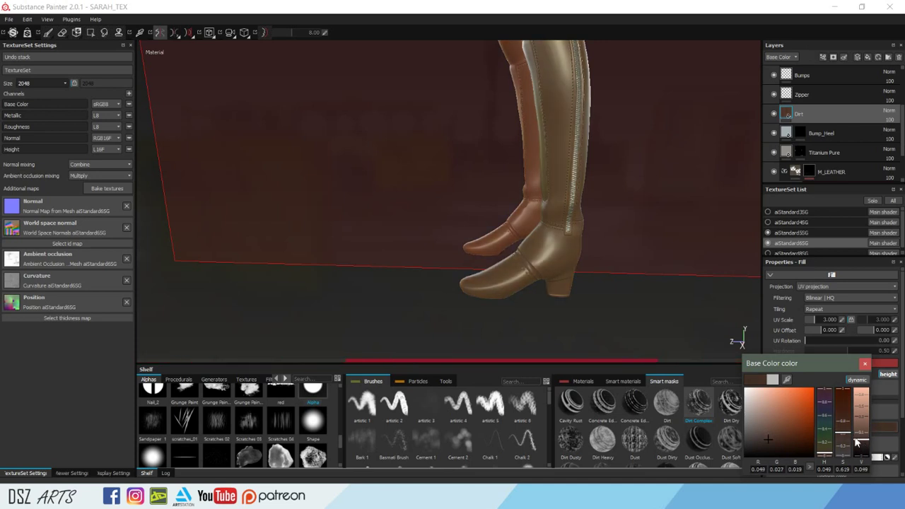
{"action": "left_click_drag", "start_coordinate": [841, 435], "coordinate": [864, 446]}
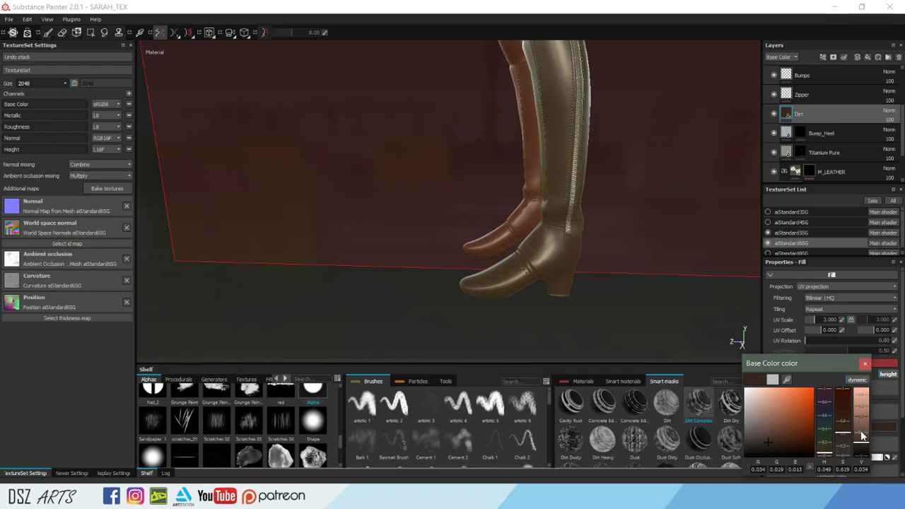
{"action": "left_click_drag", "start_coordinate": [842, 432], "coordinate": [848, 425]}
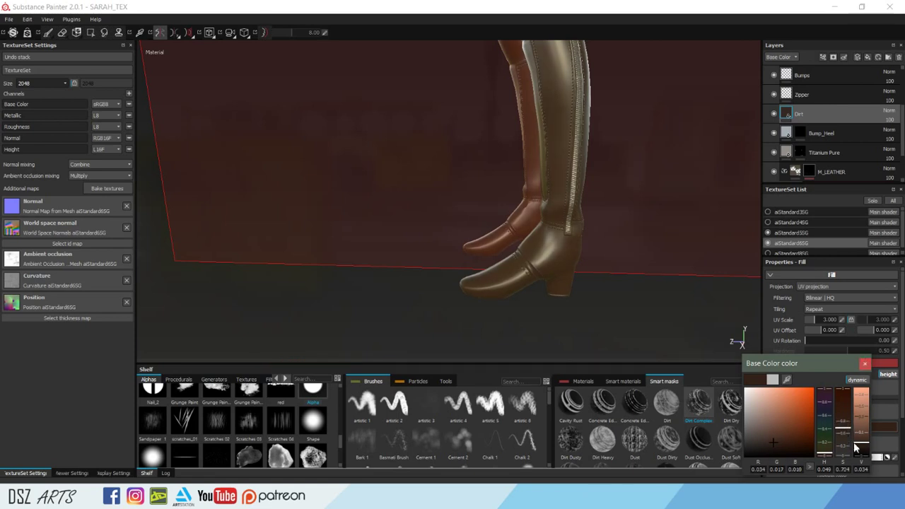
{"action": "left_click", "coordinate": [864, 364]}
{"action": "mouse_move", "coordinate": [552, 221]}
{"action": "left_mouse_down", "text": "alt"}
{"action": "mouse_move", "coordinate": [556, 232]}
{"action": "mouse_move", "coordinate": [600, 245]}
{"action": "mouse_move", "coordinate": [545, 226]}
{"action": "mouse_move", "coordinate": [568, 216]}
{"action": "left_mouse_up", "text": "alt"}
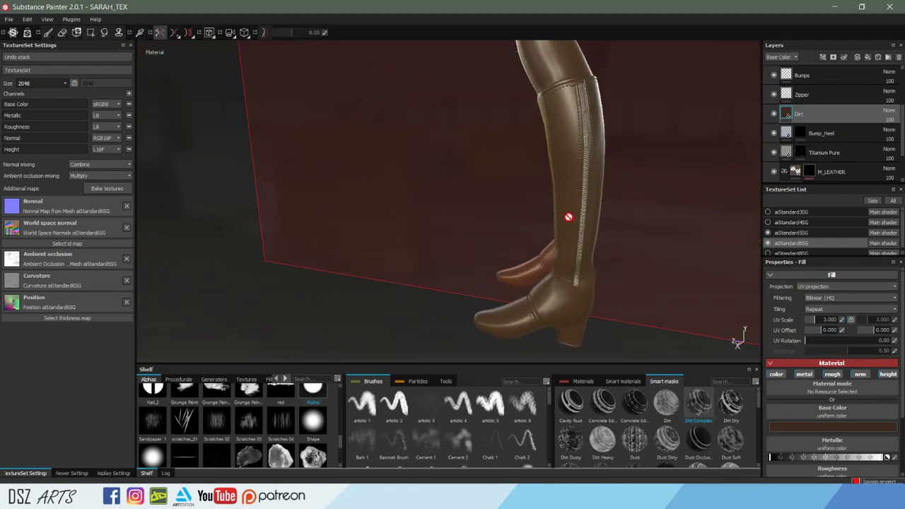
Give the Dirt layer a black mask driven by the Ground Dirt smart mask.
{"action": "right_click", "coordinate": [791, 116]}
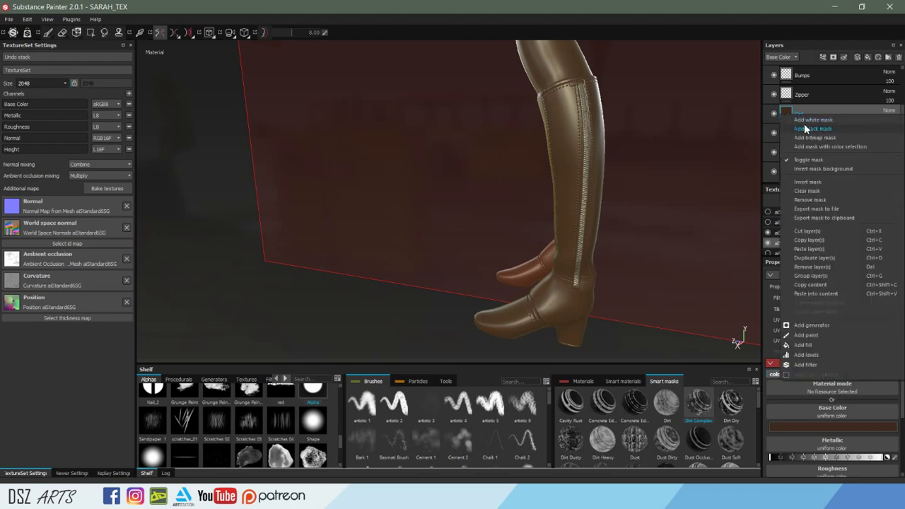
{"action": "left_click", "coordinate": [804, 128]}
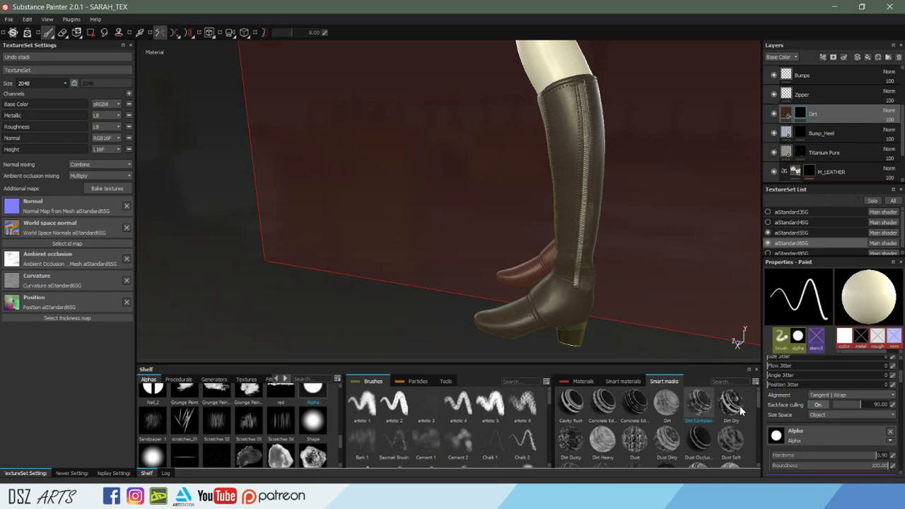
{"action": "mouse_move", "coordinate": [698, 439]}
{"action": "scroll", "coordinate": [710, 445], "scroll_direction": "down", "scroll_amount": 3}
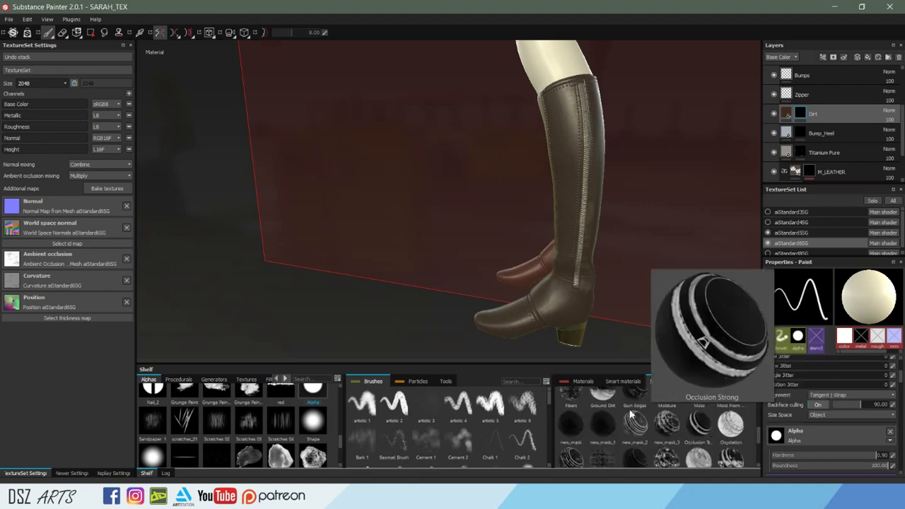
{"action": "mouse_move", "coordinate": [602, 394]}
{"action": "left_mouse_down"}
{"action": "mouse_move", "coordinate": [816, 114]}
{"action": "mouse_move", "coordinate": [827, 127]}
{"action": "left_mouse_up"}
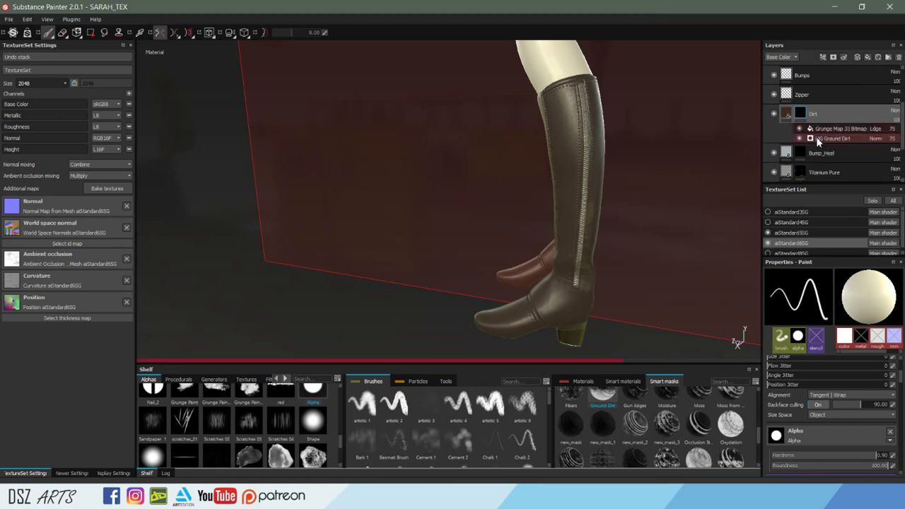
{"action": "mouse_move", "coordinate": [557, 210]}
{"action": "left_mouse_down", "text": "alt"}
{"action": "mouse_move", "coordinate": [524, 196]}
{"action": "mouse_move", "coordinate": [583, 176]}
{"action": "left_mouse_up", "text": "alt"}
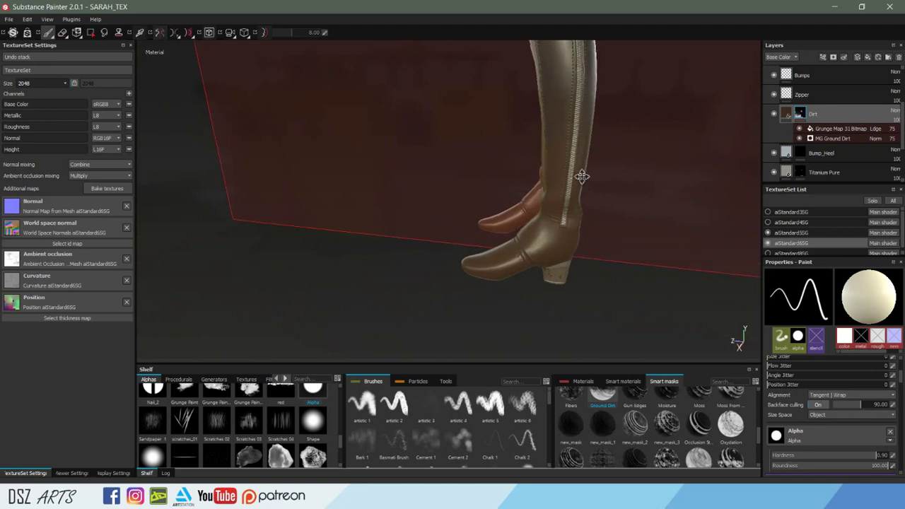
Set the grunge map UV scale to 2 and raise the Ground Dirt level.
{"action": "left_click", "coordinate": [834, 133]}
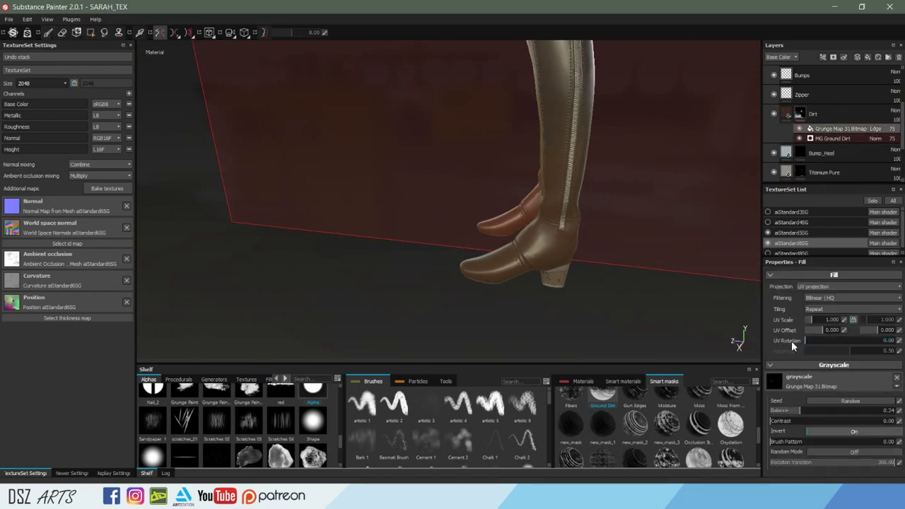
{"action": "left_click", "coordinate": [844, 320]}
{"action": "key", "text": "Return"}
{"action": "left_click", "coordinate": [832, 138]}
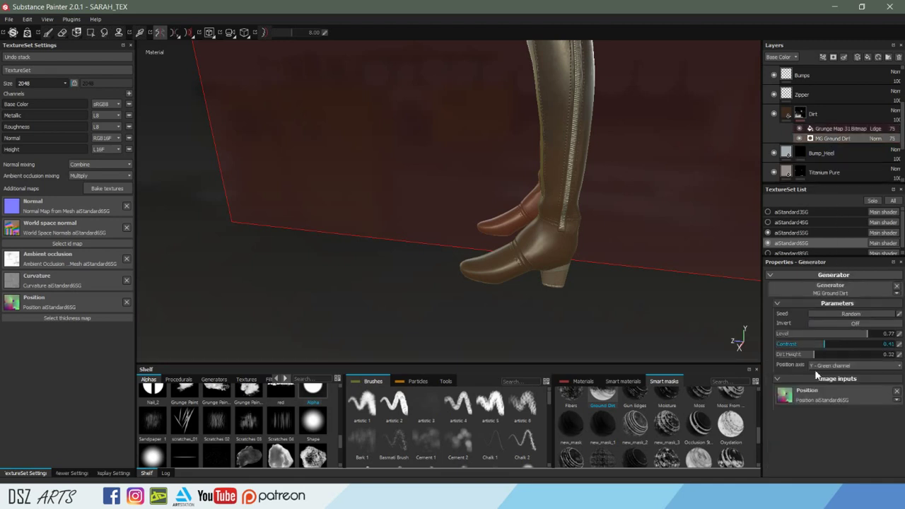
{"action": "left_click_drag", "start_coordinate": [793, 339], "coordinate": [803, 341]}
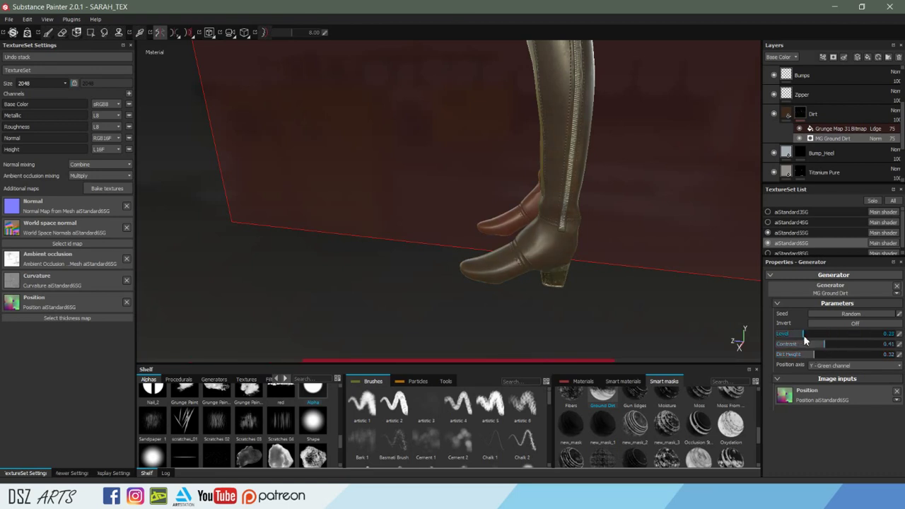
{"action": "mouse_move", "coordinate": [642, 304]}
{"action": "left_mouse_down", "text": "alt"}
{"action": "mouse_move", "coordinate": [600, 247]}
{"action": "mouse_move", "coordinate": [630, 238]}
{"action": "mouse_move", "coordinate": [693, 261]}
{"action": "left_mouse_up", "text": "alt"}
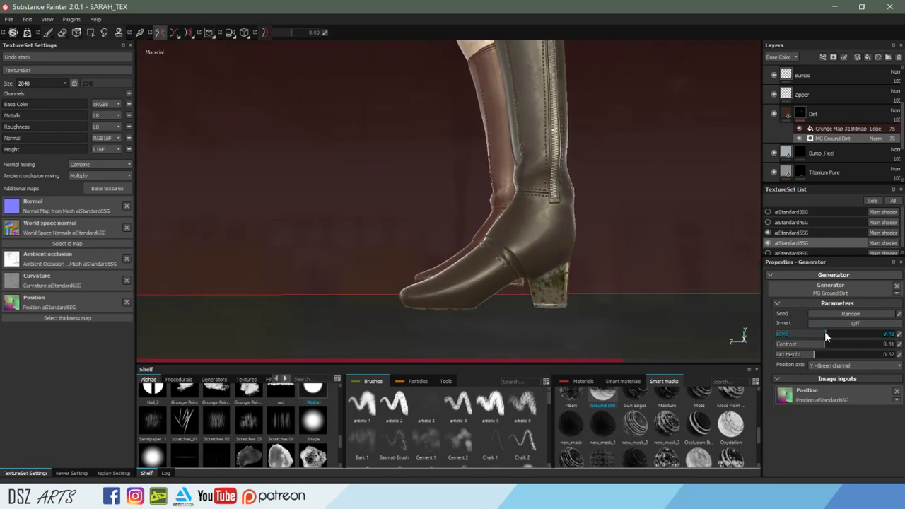
{"action": "mouse_move", "coordinate": [823, 334]}
{"action": "left_mouse_down"}
{"action": "mouse_move", "coordinate": [839, 338]}
{"action": "mouse_move", "coordinate": [830, 336]}
{"action": "left_mouse_up"}
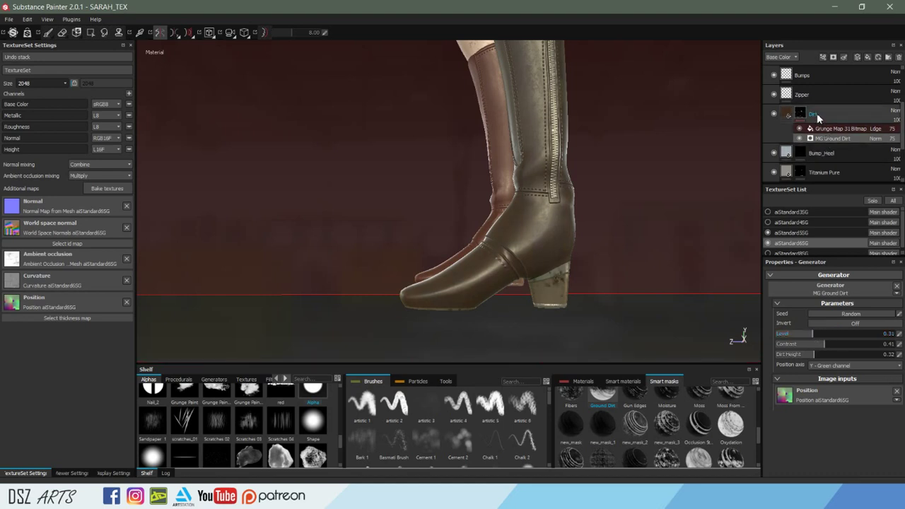
Move the Dirt layer below Titanium Pure.
{"action": "left_click_drag", "start_coordinate": [818, 119], "coordinate": [826, 173]}
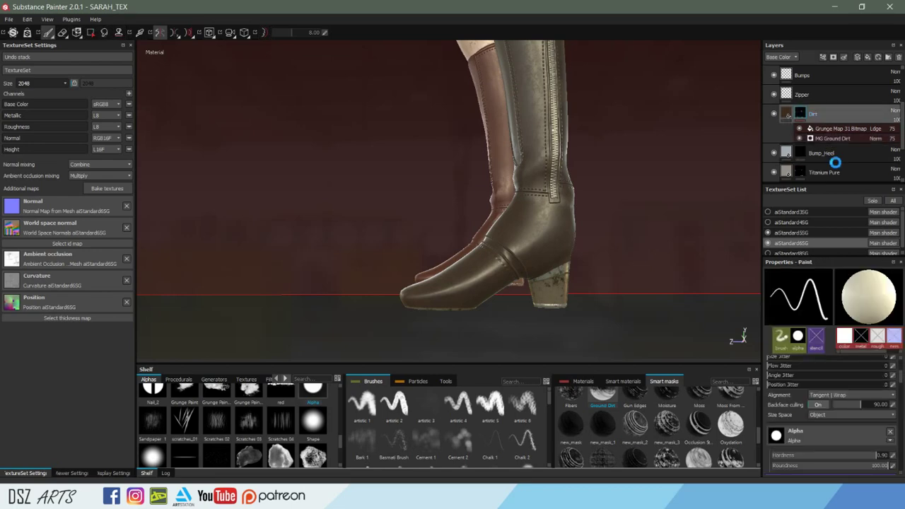
{"action": "mouse_move", "coordinate": [606, 233]}
{"action": "left_mouse_down", "text": "alt"}
{"action": "mouse_move", "coordinate": [493, 256]}
{"action": "mouse_move", "coordinate": [458, 233]}
{"action": "mouse_move", "coordinate": [718, 218]}
{"action": "mouse_move", "coordinate": [652, 176]}
{"action": "mouse_move", "coordinate": [725, 163]}
{"action": "mouse_move", "coordinate": [757, 198]}
{"action": "left_mouse_up", "text": "alt"}
{"action": "left_click_drag", "start_coordinate": [848, 136], "coordinate": [834, 177]}
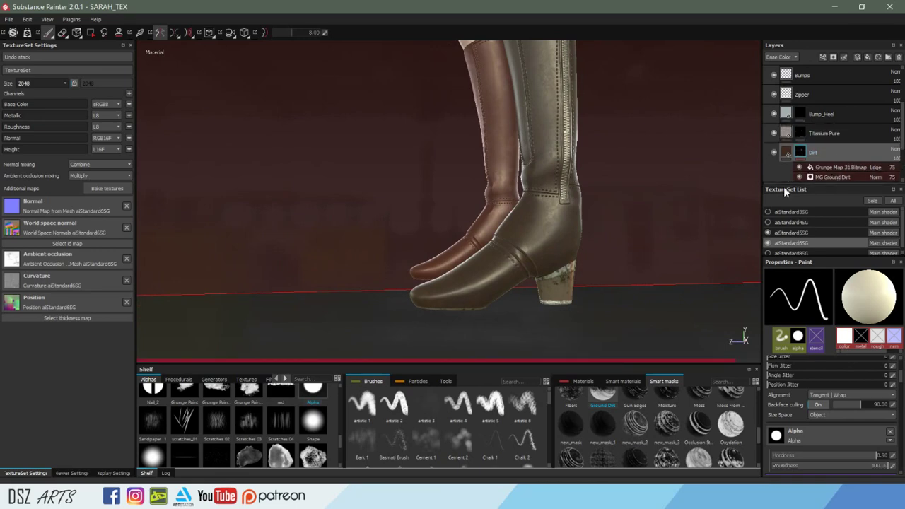
{"action": "mouse_move", "coordinate": [640, 221]}
{"action": "left_mouse_down", "text": "alt"}
{"action": "mouse_move", "coordinate": [487, 194]}
{"action": "mouse_move", "coordinate": [304, 199]}
{"action": "left_mouse_up", "text": "alt"}
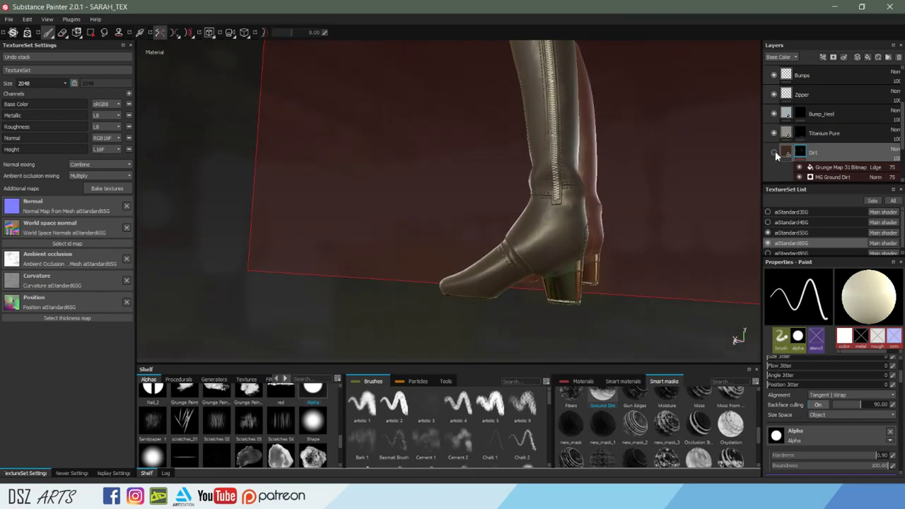
Raise the MG Ground Dirt level to about 0.40.
{"action": "left_click", "coordinate": [831, 177]}
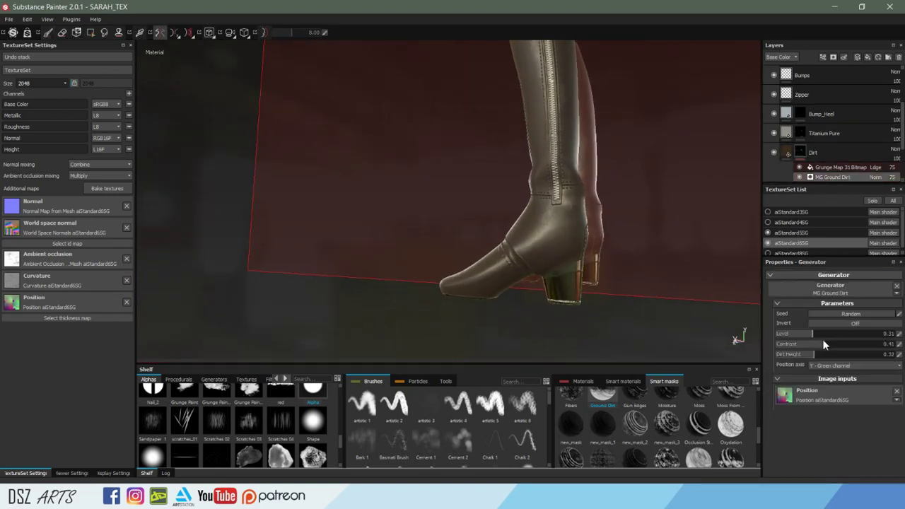
{"action": "left_click_drag", "start_coordinate": [816, 334], "coordinate": [823, 334]}
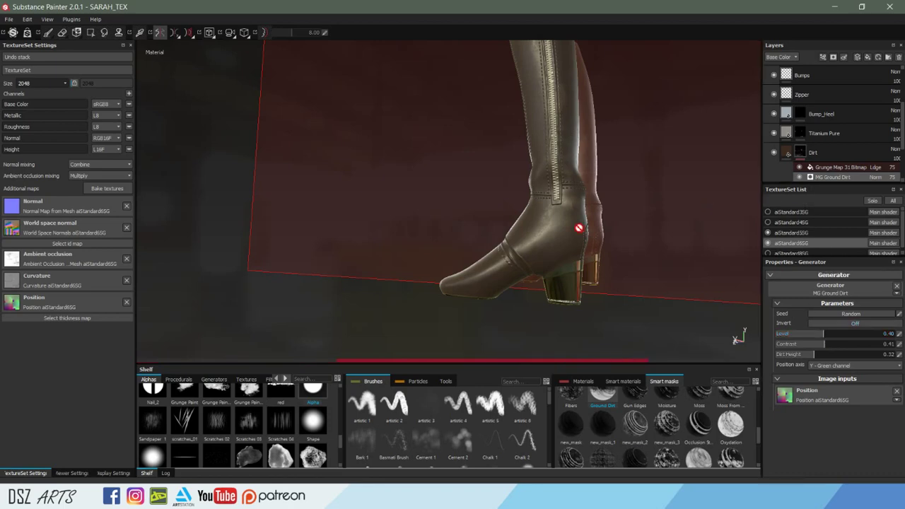
{"action": "mouse_move", "coordinate": [534, 242]}
{"action": "left_mouse_down", "text": "alt"}
{"action": "mouse_move", "coordinate": [654, 222]}
{"action": "mouse_move", "coordinate": [624, 179]}
{"action": "left_mouse_up", "text": "alt"}
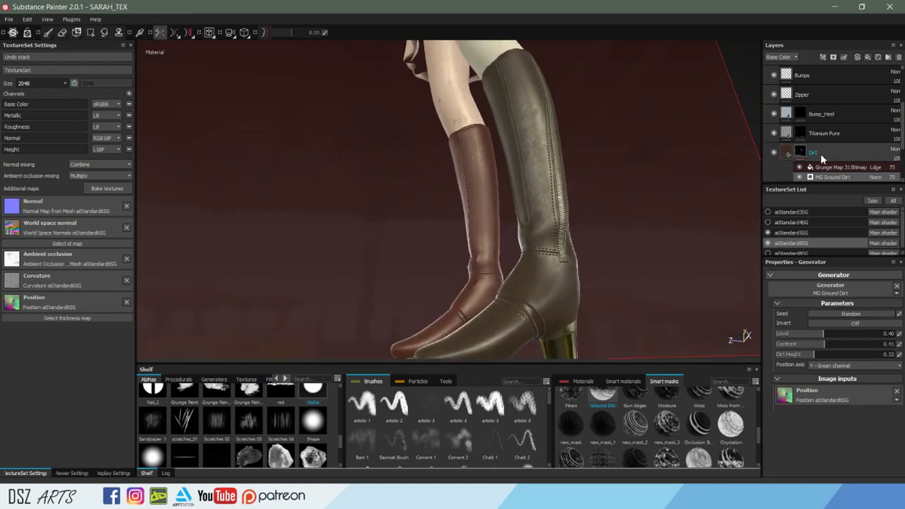
{"action": "left_click", "coordinate": [799, 151]}
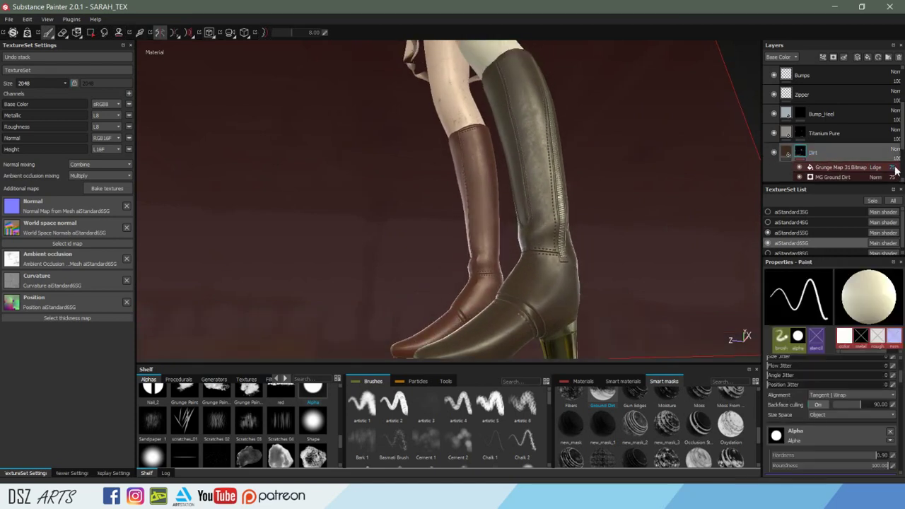
{"action": "left_click", "coordinate": [822, 168]}
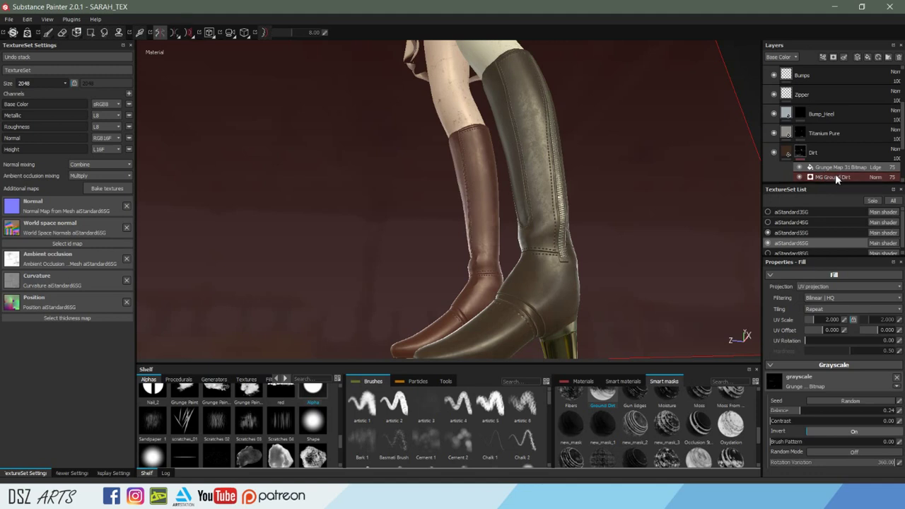
Clear the Dirt layer's existing ground-dirt mask.
{"action": "right_click", "coordinate": [831, 171]}
{"action": "left_click", "coordinate": [823, 167]}
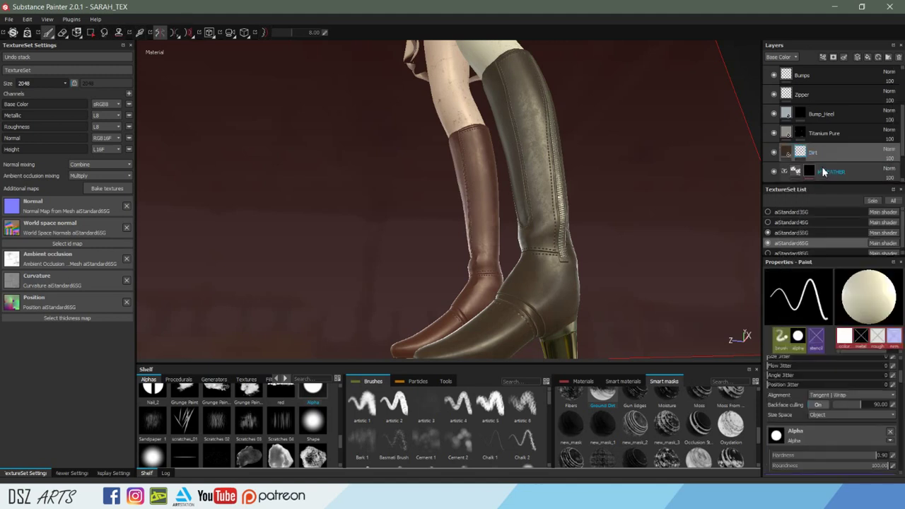
{"action": "left_click", "coordinate": [822, 164]}
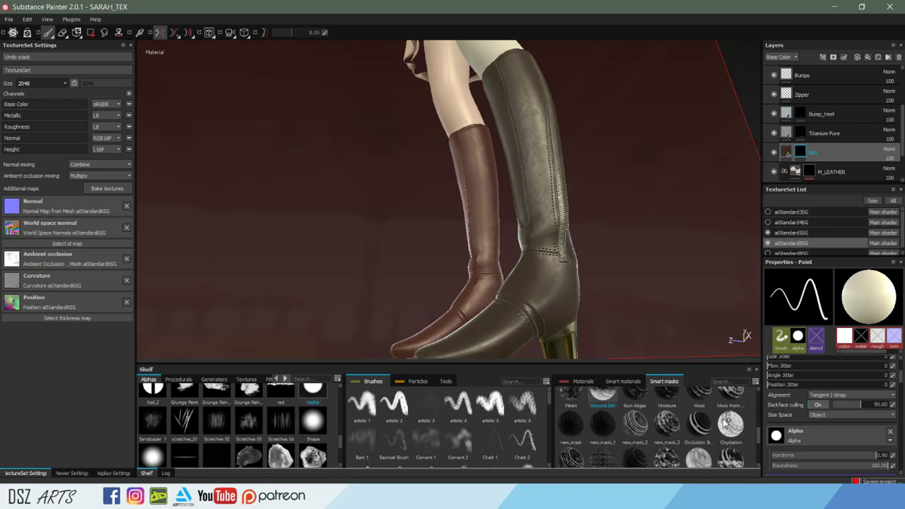
{"action": "left_click_drag", "start_coordinate": [757, 440], "coordinate": [739, 403]}
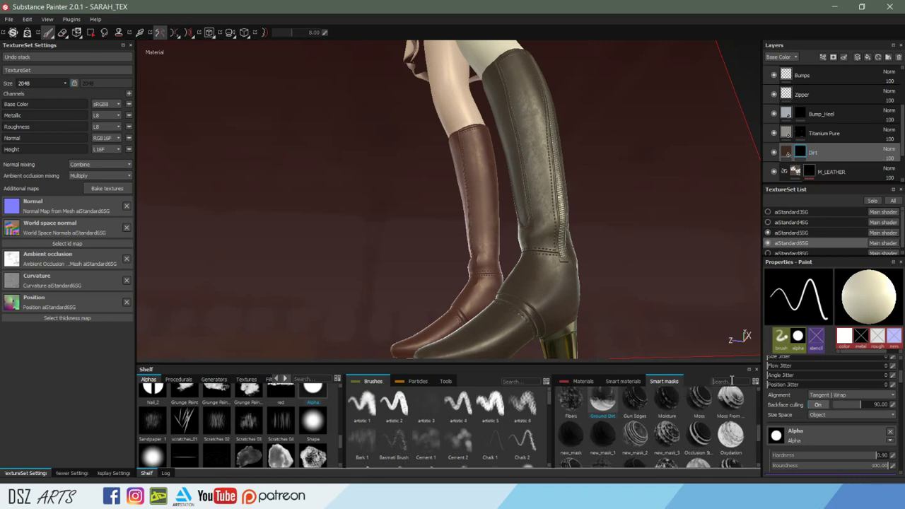
Search smart masks for 'dir' and apply Dust Dirty to the Dirt layer.
{"action": "left_click", "coordinate": [730, 381]}
{"action": "type", "text": "dir"}
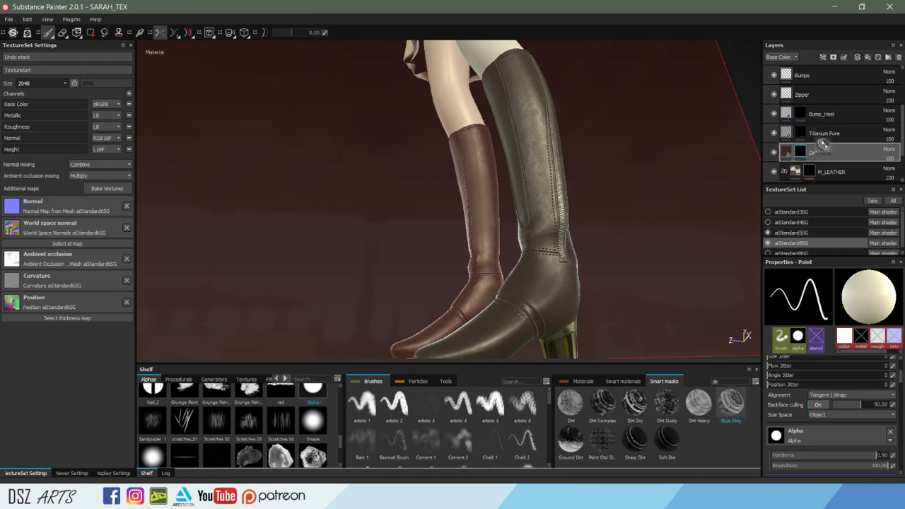
{"action": "left_click_drag", "start_coordinate": [734, 405], "coordinate": [828, 151]}
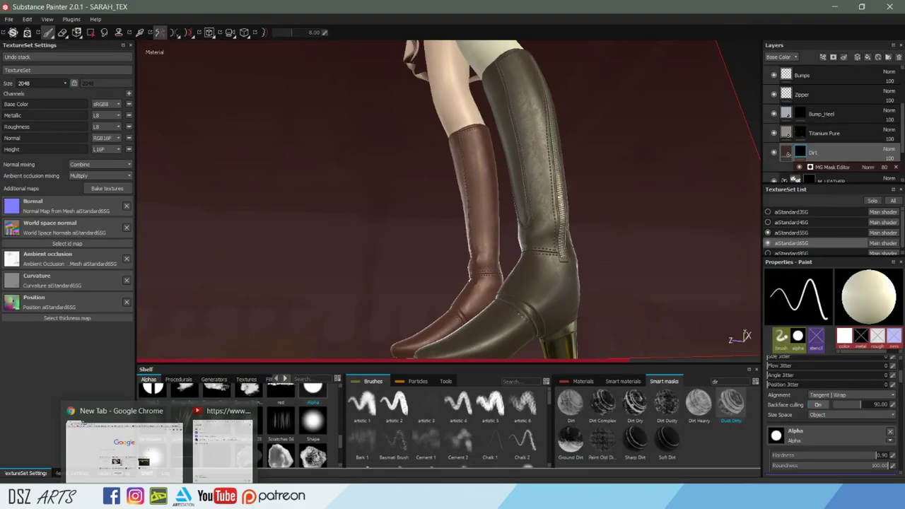
{"action": "left_click_drag", "start_coordinate": [633, 161], "coordinate": [584, 177], "text": "alt"}
{"action": "right_click_drag", "start_coordinate": [584, 178], "coordinate": [558, 202], "text": "alt"}
{"action": "mouse_move", "coordinate": [558, 203]}
{"action": "left_mouse_down", "text": "alt"}
{"action": "mouse_move", "coordinate": [590, 125]}
{"action": "mouse_move", "coordinate": [592, 219]}
{"action": "mouse_move", "coordinate": [601, 193]}
{"action": "mouse_move", "coordinate": [719, 166]}
{"action": "left_mouse_up", "text": "alt"}
{"action": "left_click", "coordinate": [773, 152]}
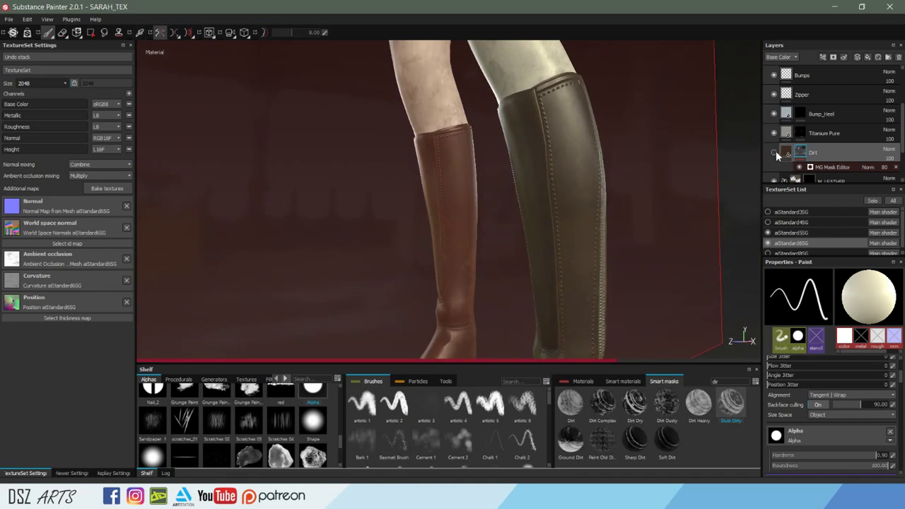
{"action": "left_click", "coordinate": [788, 153]}
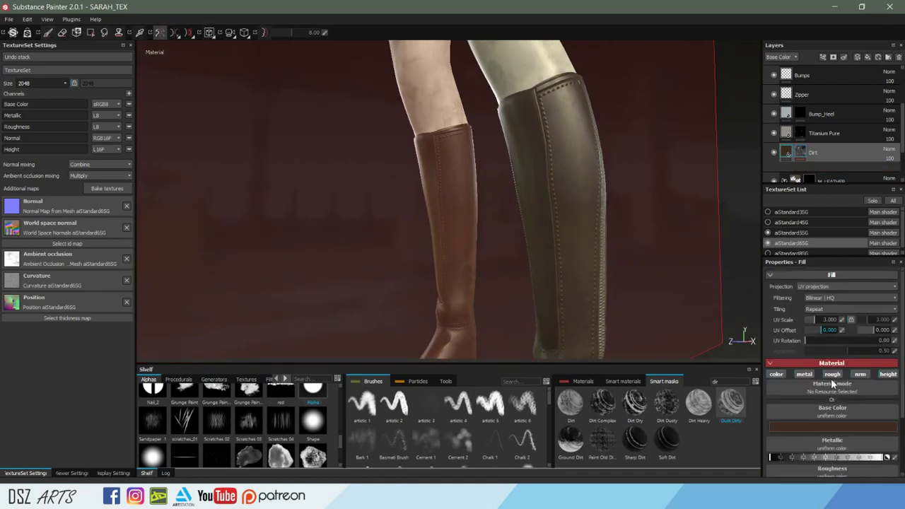
Lighten the Dirt fill to a yellowish olive-tan, about R 0.231, G 0.175, B 0.082.
{"action": "left_click", "coordinate": [822, 432]}
{"action": "left_click", "coordinate": [863, 422]}
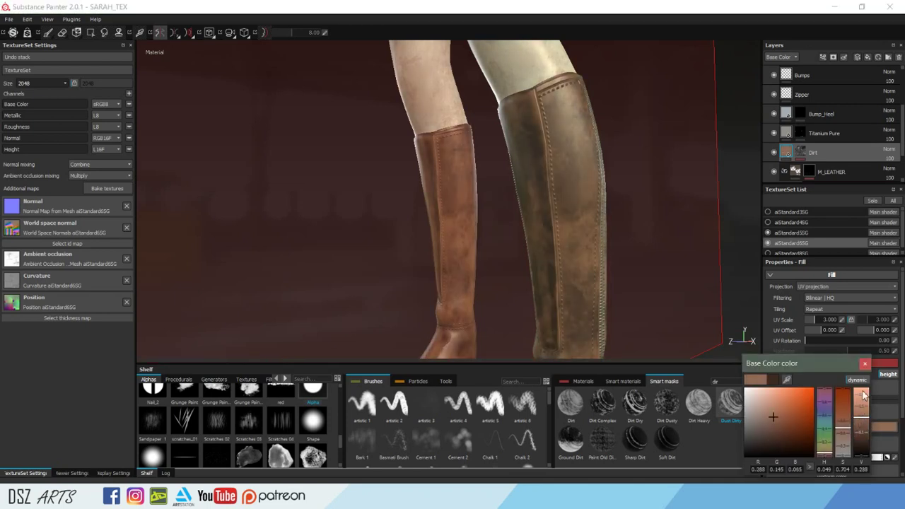
{"action": "left_click", "coordinate": [864, 363]}
{"action": "left_click_drag", "start_coordinate": [655, 304], "coordinate": [610, 176], "text": "alt"}
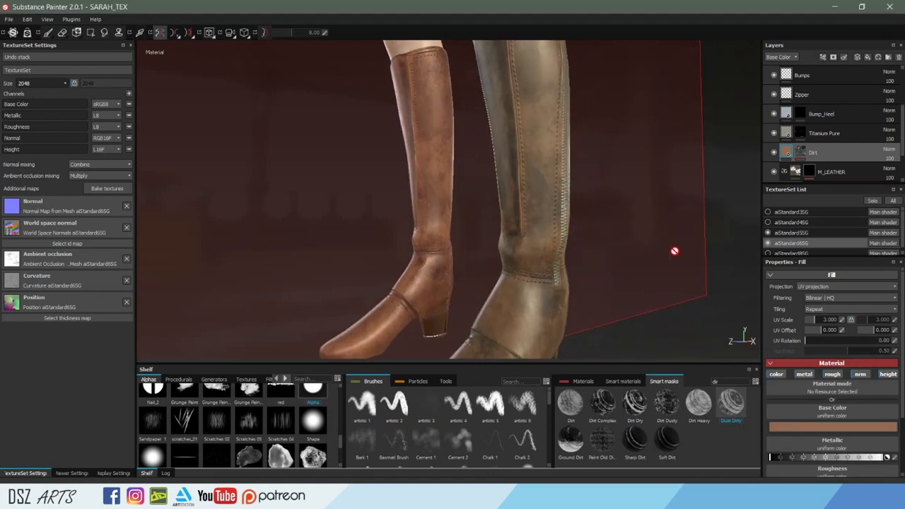
{"action": "left_click", "coordinate": [809, 427]}
{"action": "left_click", "coordinate": [829, 452]}
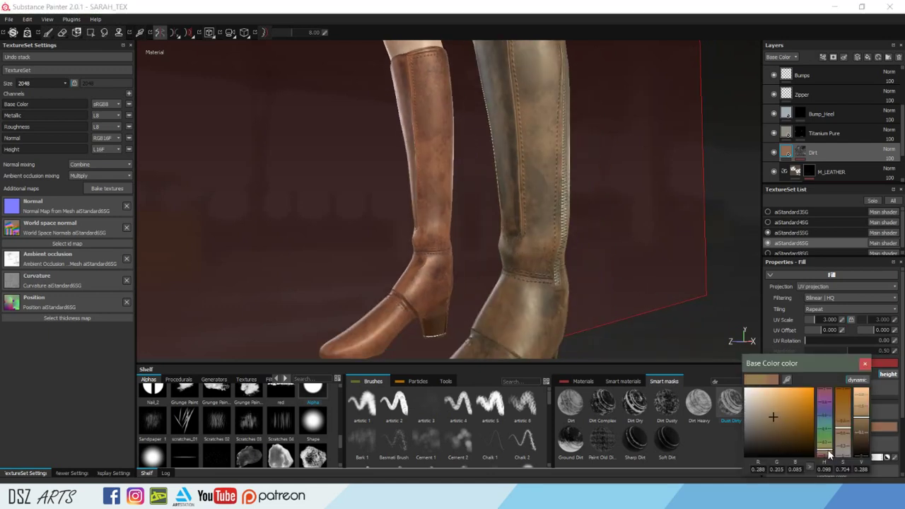
{"action": "left_click", "coordinate": [841, 427]}
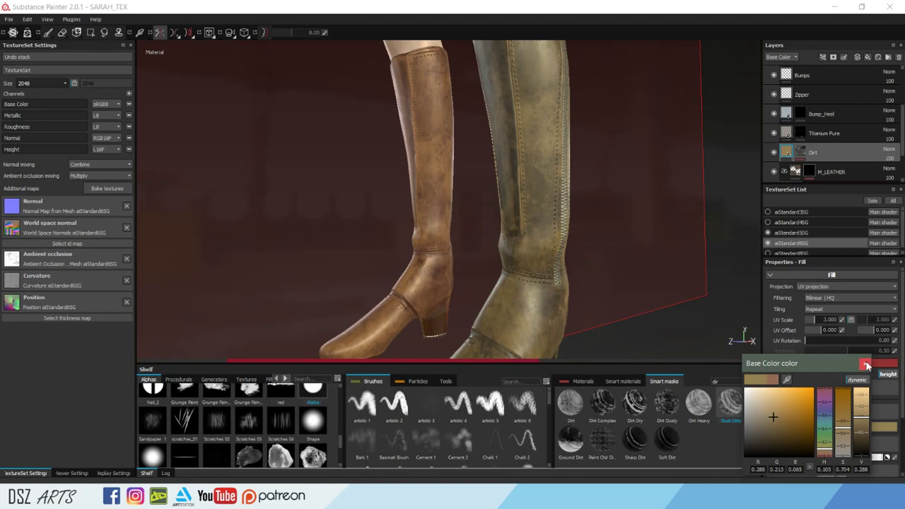
{"action": "left_click_drag", "start_coordinate": [859, 422], "coordinate": [859, 432]}
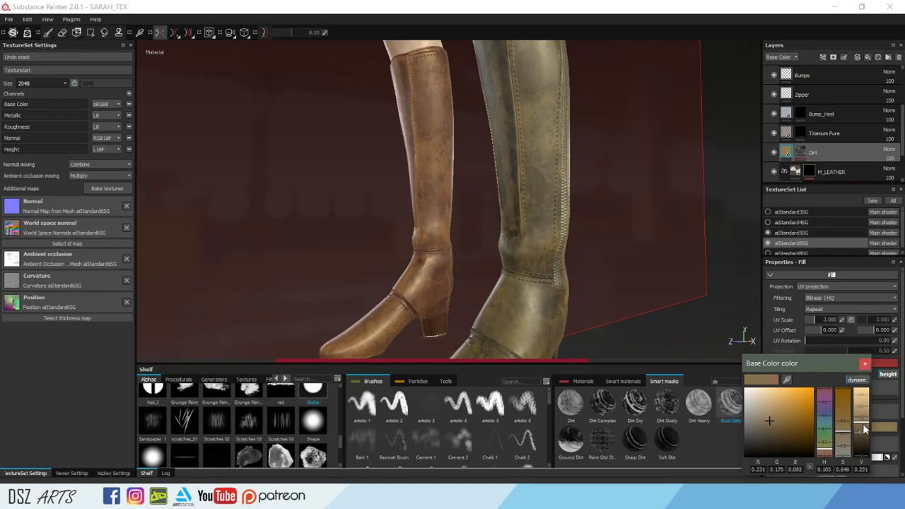
{"action": "left_click", "coordinate": [864, 363]}
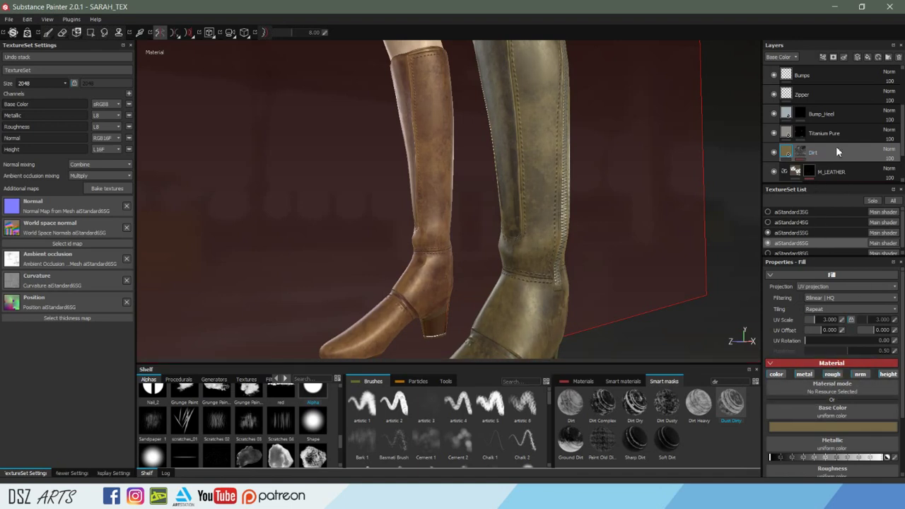
{"action": "left_click", "coordinate": [799, 152]}
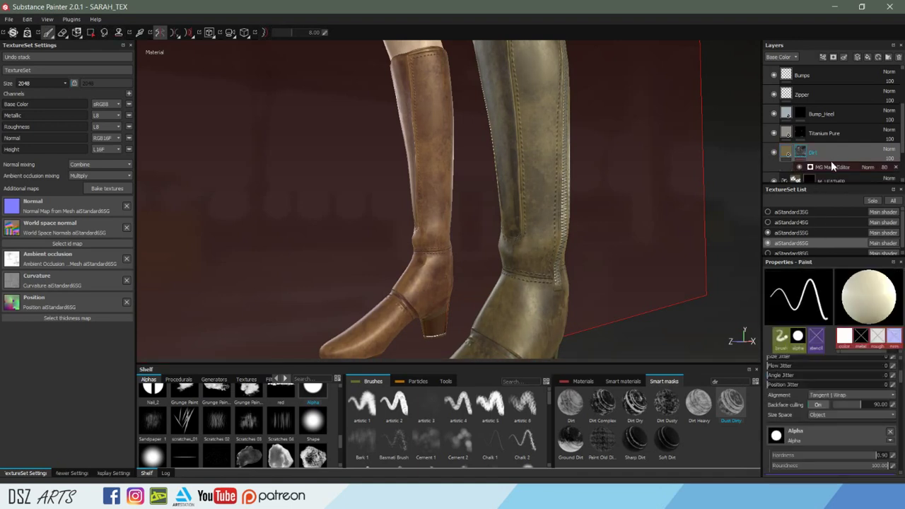
Set the dust mask to Global Blur 0.46, Global Balance 0.03, Global Contrast 0.18.
{"action": "left_click", "coordinate": [831, 168]}
{"action": "left_click_drag", "start_coordinate": [821, 335], "coordinate": [798, 336]}
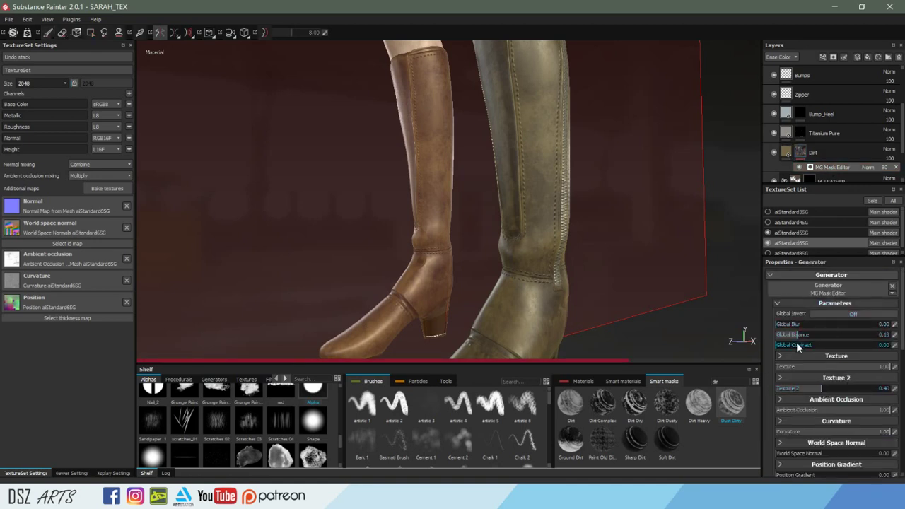
{"action": "left_click", "coordinate": [797, 344]}
{"action": "left_click_drag", "start_coordinate": [801, 338], "coordinate": [779, 327]}
{"action": "left_click", "coordinate": [779, 327]}
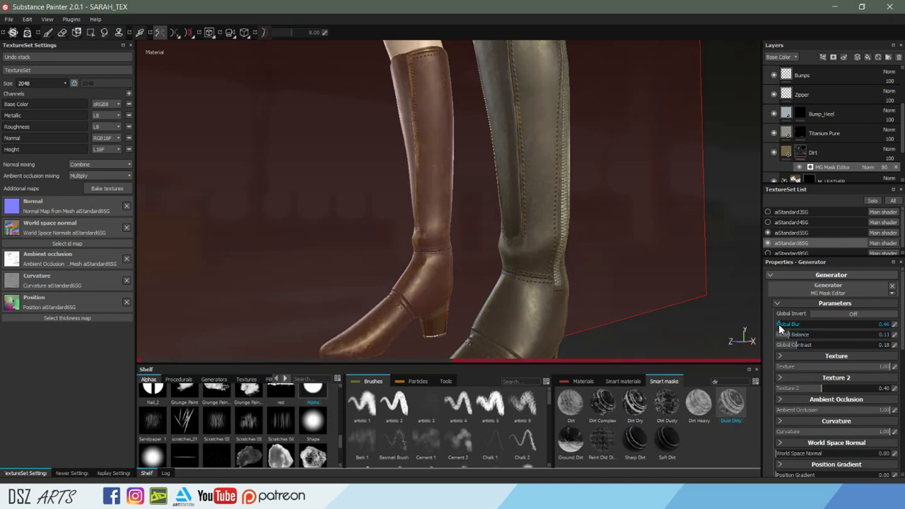
{"action": "mouse_move", "coordinate": [721, 305]}
{"action": "left_mouse_down", "text": "alt"}
{"action": "mouse_move", "coordinate": [484, 242]}
{"action": "mouse_move", "coordinate": [374, 240]}
{"action": "mouse_move", "coordinate": [300, 265]}
{"action": "mouse_move", "coordinate": [485, 232]}
{"action": "mouse_move", "coordinate": [565, 247]}
{"action": "mouse_move", "coordinate": [579, 135]}
{"action": "mouse_move", "coordinate": [579, 161]}
{"action": "mouse_move", "coordinate": [700, 162]}
{"action": "left_mouse_up", "text": "alt"}
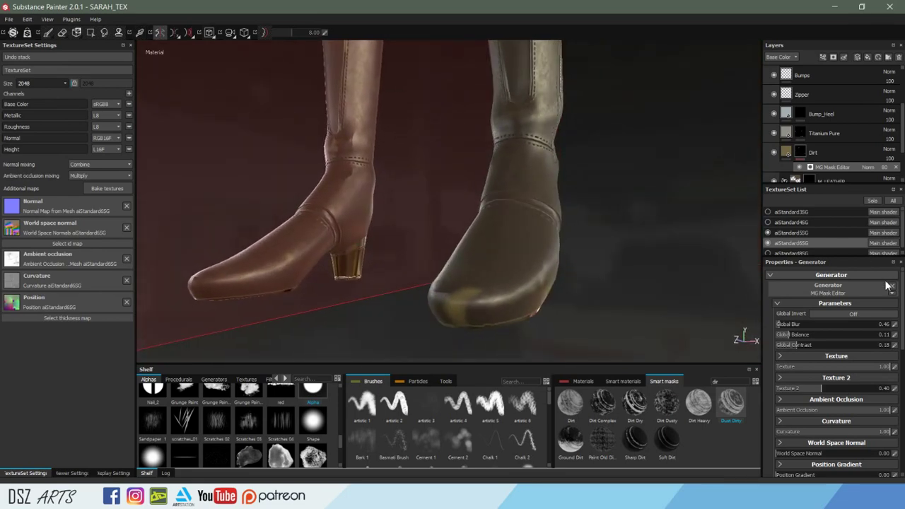
{"action": "left_click_drag", "start_coordinate": [801, 335], "coordinate": [778, 338]}
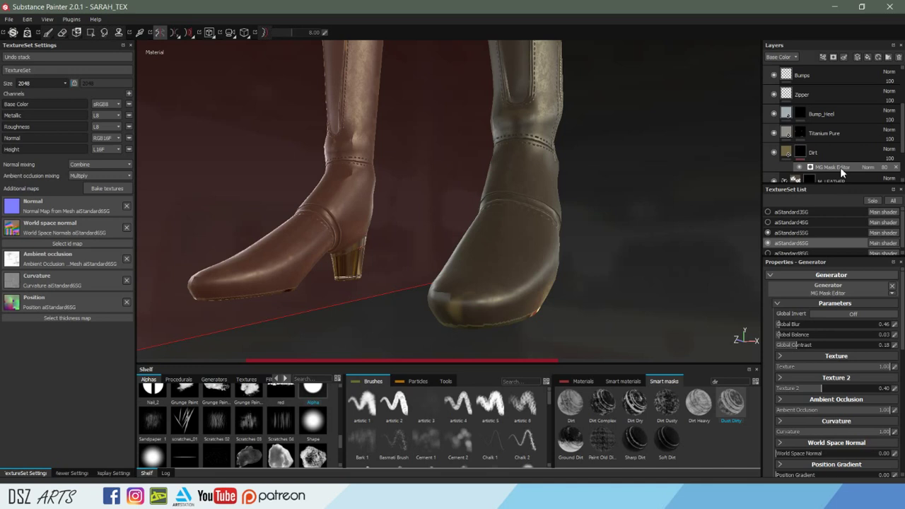
{"action": "left_click", "coordinate": [745, 380]}
{"action": "type", "text": "edg"}
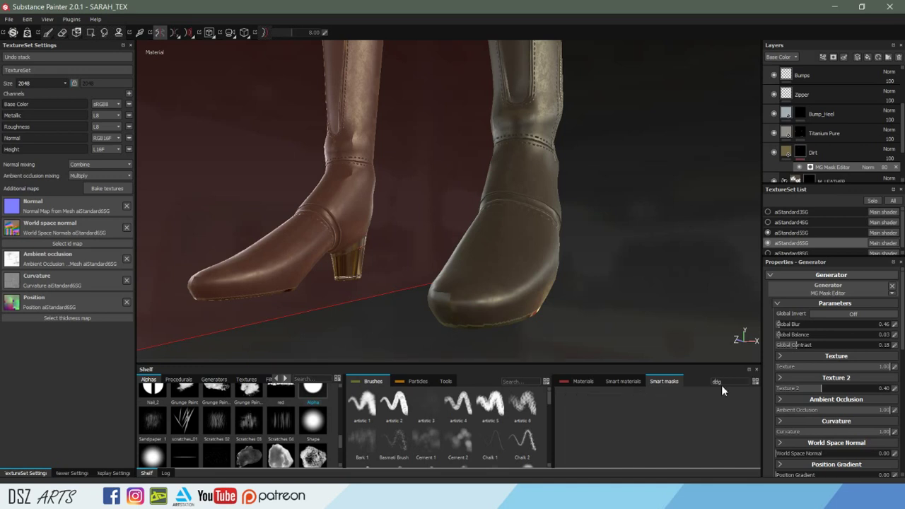
Search the smart masks for 'edge' and save the project.
{"action": "key", "text": "BackSpace"}
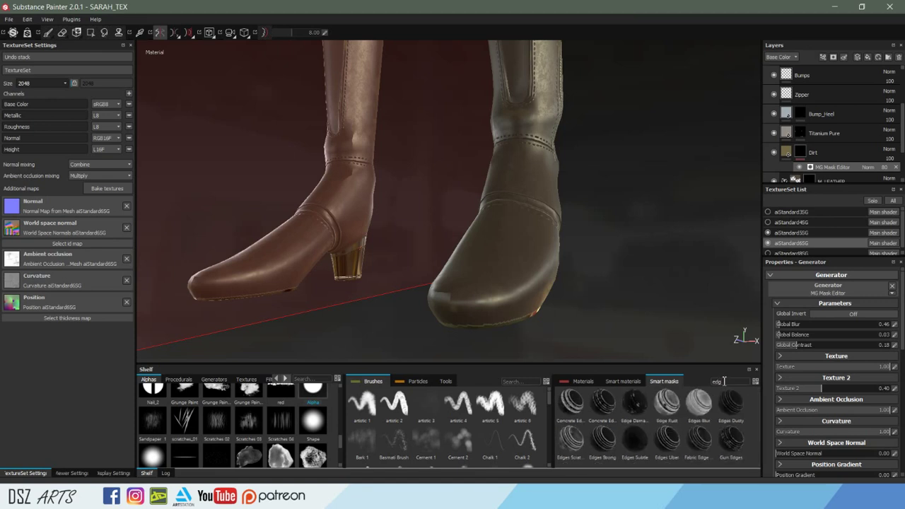
{"action": "type", "text": "e"}
{"action": "left_click", "coordinate": [832, 152]}
{"action": "key", "text": "ctrl+s"}
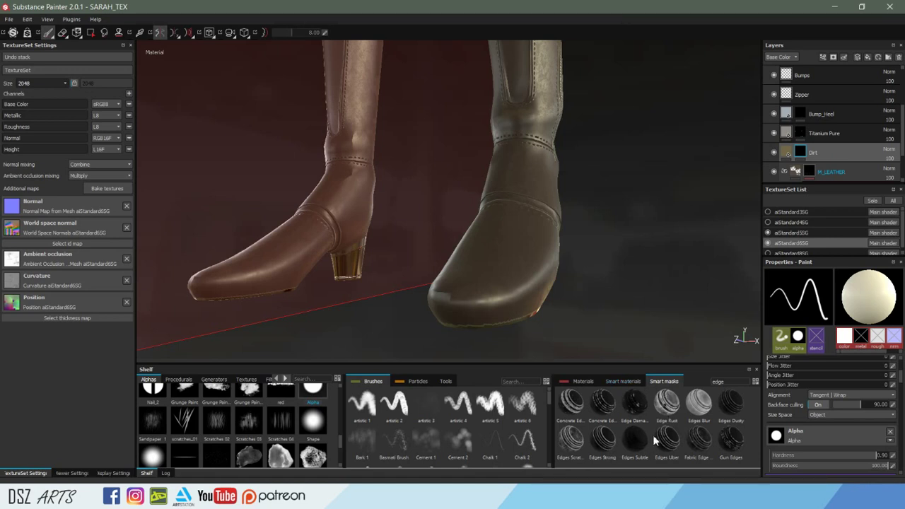
Apply the Fabric Edge smart mask to the Dirt layer and raise Texture to 0.30.
{"action": "left_click_drag", "start_coordinate": [696, 441], "coordinate": [813, 152]}
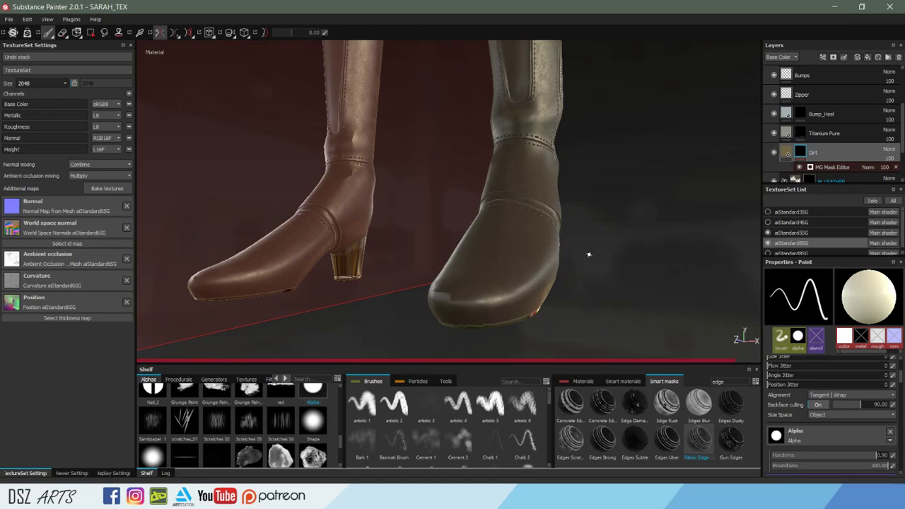
{"action": "mouse_move", "coordinate": [565, 251]}
{"action": "left_mouse_down", "text": "alt"}
{"action": "mouse_move", "coordinate": [721, 238]}
{"action": "mouse_move", "coordinate": [542, 262]}
{"action": "mouse_move", "coordinate": [569, 186]}
{"action": "mouse_move", "coordinate": [547, 236]}
{"action": "mouse_move", "coordinate": [605, 238]}
{"action": "mouse_move", "coordinate": [558, 206]}
{"action": "mouse_move", "coordinate": [586, 202]}
{"action": "mouse_move", "coordinate": [382, 205]}
{"action": "left_mouse_up", "text": "alt"}
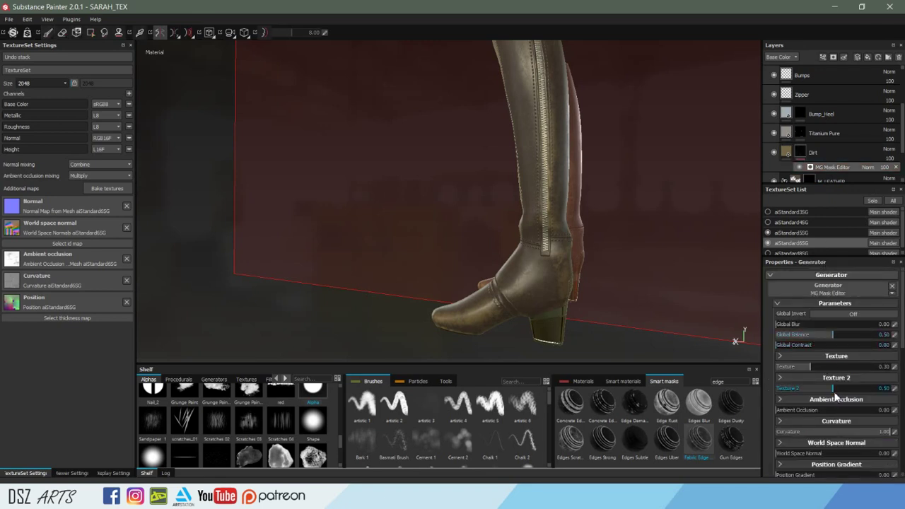
{"action": "left_click", "coordinate": [837, 389]}
Tune the Dirt edge mask to balance 0.22, contrast 0.15, blur 0.60 and Texture 2 0.56.
{"action": "left_click_drag", "start_coordinate": [817, 338], "coordinate": [791, 342]}
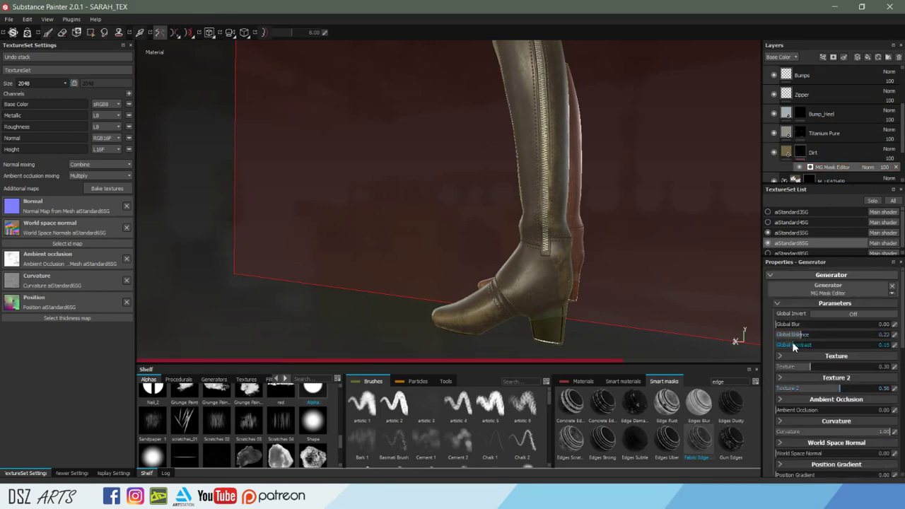
{"action": "left_click", "coordinate": [781, 327]}
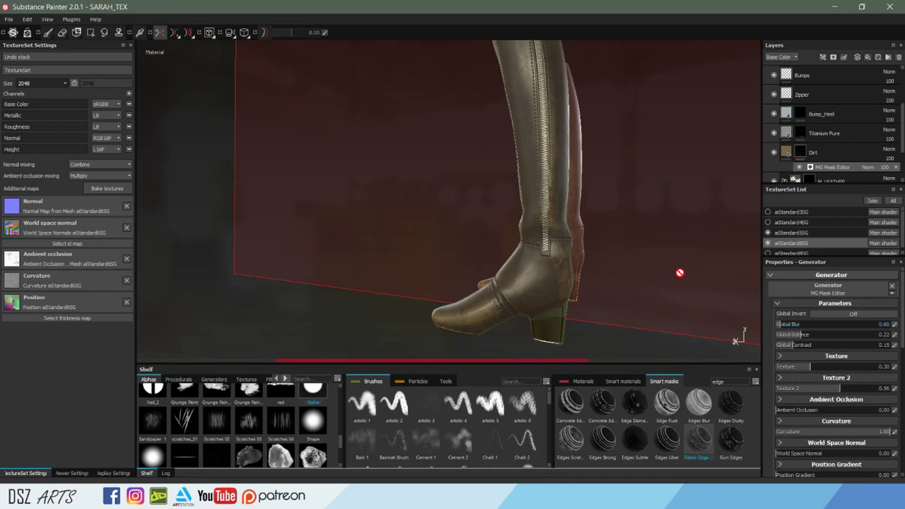
{"action": "mouse_move", "coordinate": [624, 250]}
{"action": "left_mouse_down", "text": "alt"}
{"action": "mouse_move", "coordinate": [737, 240]}
{"action": "mouse_move", "coordinate": [621, 292]}
{"action": "mouse_move", "coordinate": [624, 181]}
{"action": "mouse_move", "coordinate": [576, 210]}
{"action": "mouse_move", "coordinate": [551, 137]}
{"action": "mouse_move", "coordinate": [596, 202]}
{"action": "mouse_move", "coordinate": [660, 179]}
{"action": "left_mouse_up", "text": "alt"}
{"action": "middle_click_drag", "start_coordinate": [660, 180], "coordinate": [602, 230], "text": "alt"}
{"action": "mouse_move", "coordinate": [603, 230]}
{"action": "left_mouse_down", "text": "alt"}
{"action": "mouse_move", "coordinate": [535, 202]}
{"action": "mouse_move", "coordinate": [353, 202]}
{"action": "mouse_move", "coordinate": [558, 212]}
{"action": "left_mouse_up", "text": "alt"}
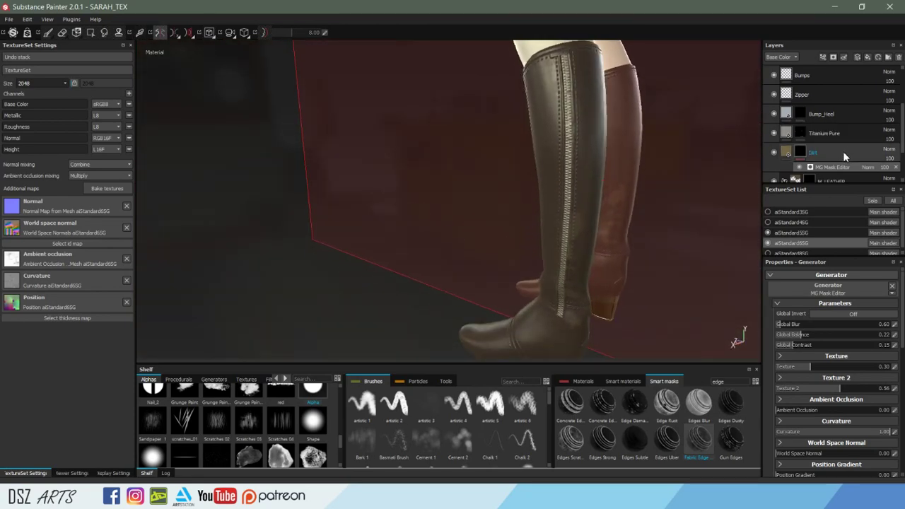
Darken the Dirt fill's base colour to a near-black brown, value 0.064.
{"action": "left_click", "coordinate": [787, 153]}
{"action": "left_click", "coordinate": [813, 429]}
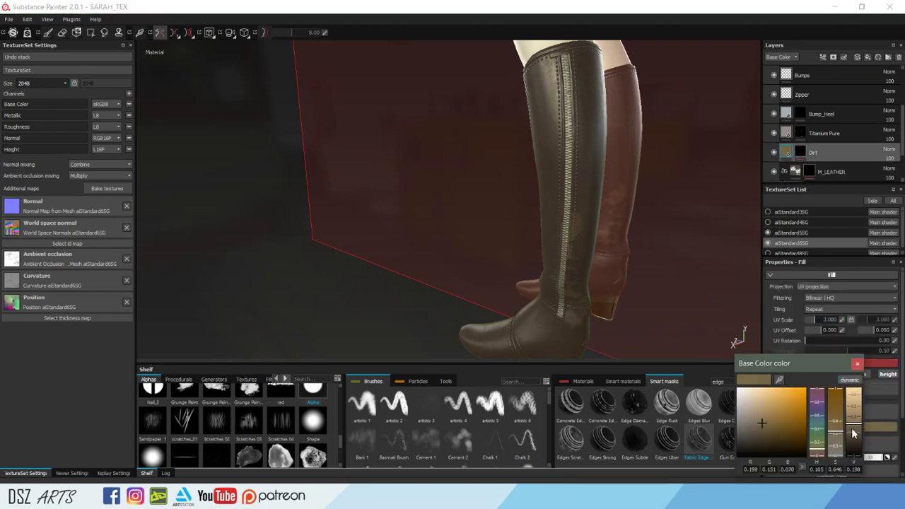
{"action": "left_click_drag", "start_coordinate": [853, 431], "coordinate": [852, 436]}
{"action": "left_click", "coordinate": [838, 433]}
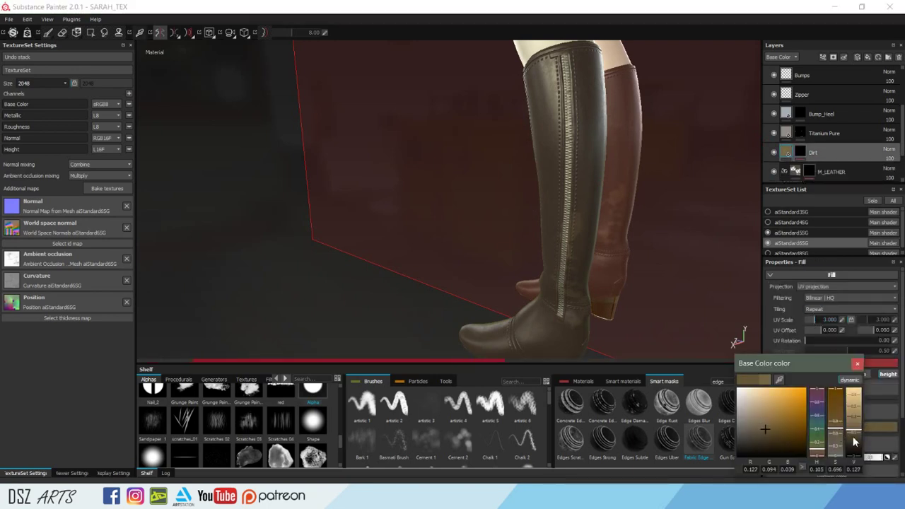
{"action": "left_click_drag", "start_coordinate": [849, 435], "coordinate": [854, 436]}
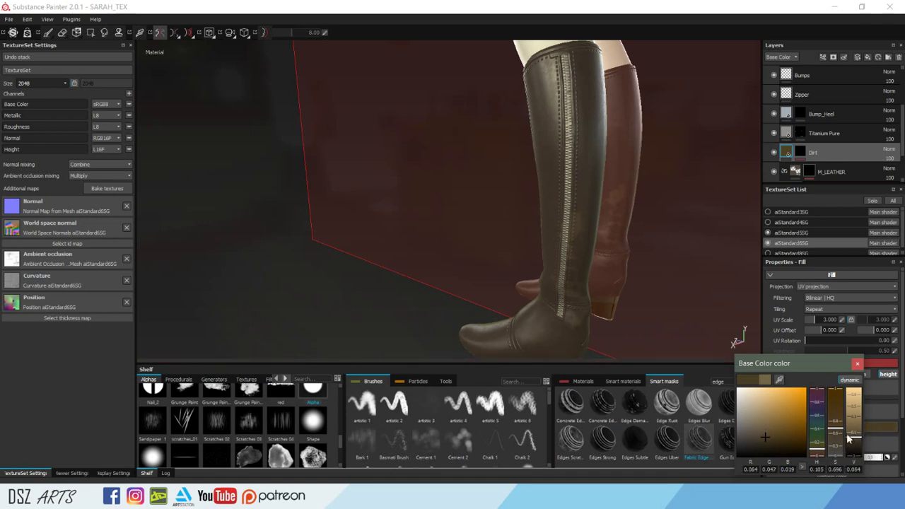
{"action": "left_click_drag", "start_coordinate": [648, 262], "coordinate": [587, 254], "text": "alt"}
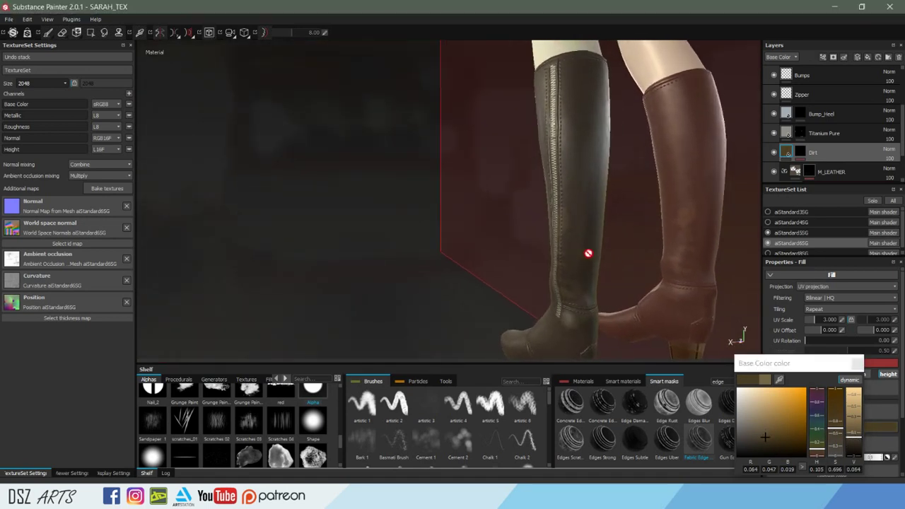
{"action": "left_click", "coordinate": [855, 366]}
{"action": "scroll", "coordinate": [834, 128], "scroll_direction": "down", "scroll_amount": 2}
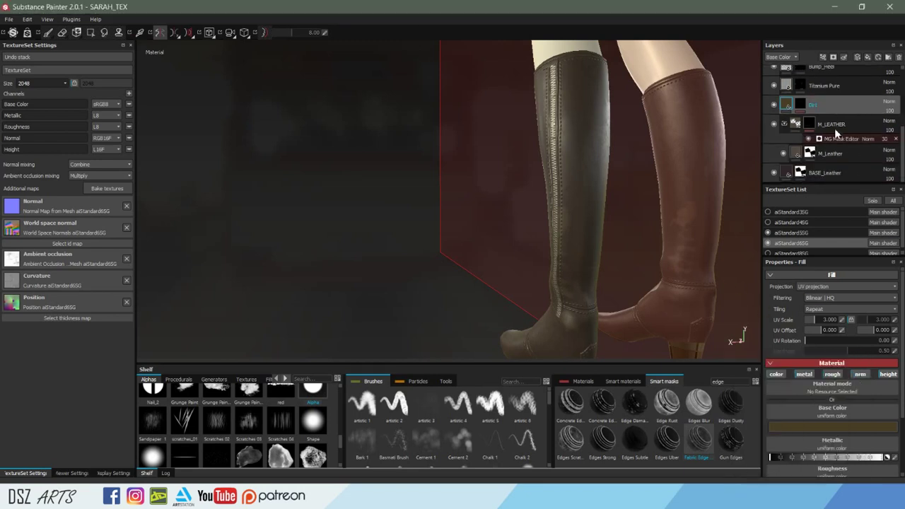
Remove the MG Mask Editor effect from the M_LEATHER mask and add a paint effect.
{"action": "mouse_move", "coordinate": [848, 154]}
{"action": "left_click_drag", "start_coordinate": [898, 149], "coordinate": [886, 148]}
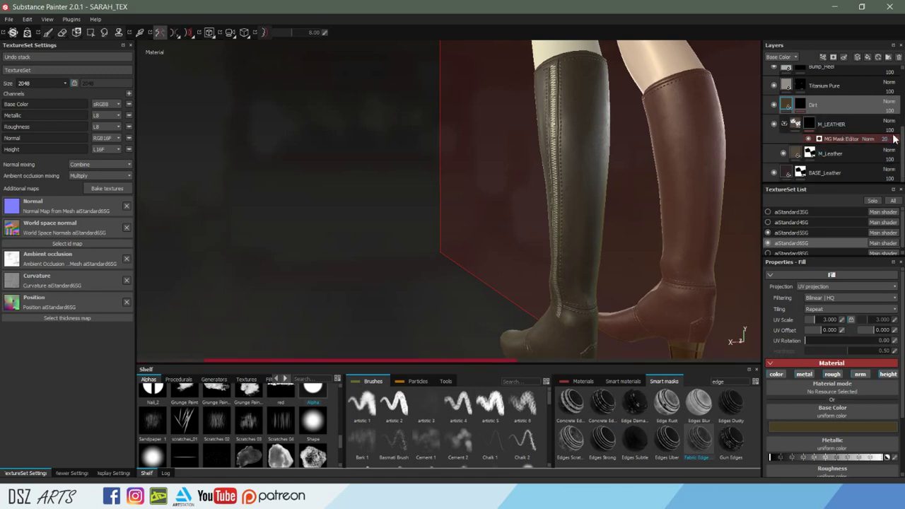
{"action": "left_click", "coordinate": [850, 141]}
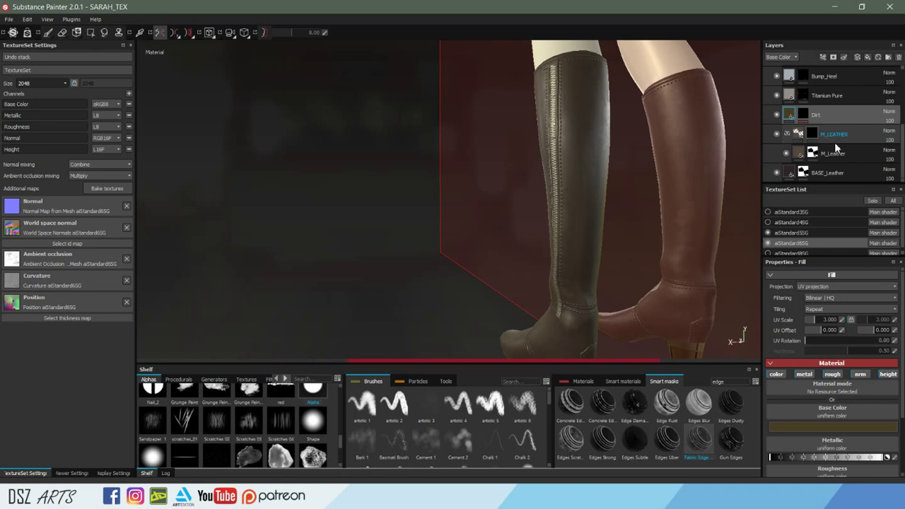
{"action": "right_click", "coordinate": [836, 147]}
{"action": "left_click", "coordinate": [834, 145]}
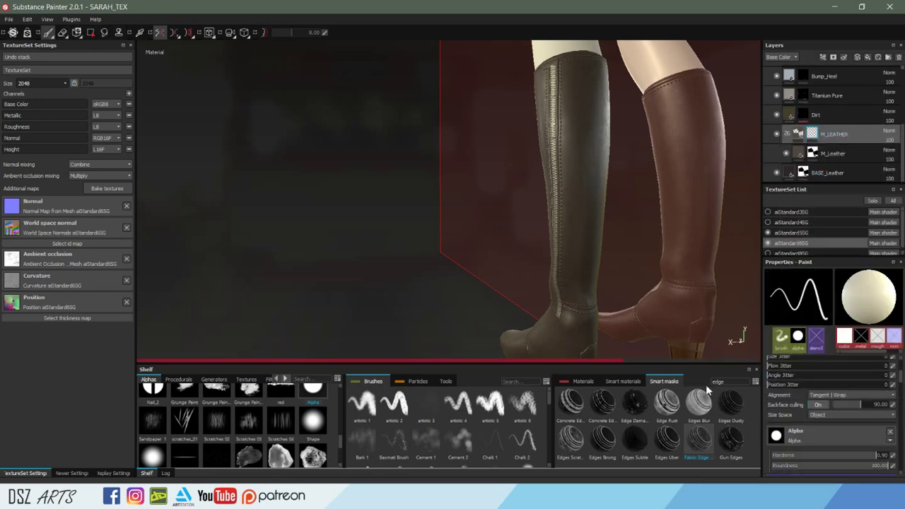
Apply the Stains Surface smart mask from the cleared Smart masks list onto M_LEATHER.
{"action": "key", "text": "BackSpace"}
{"action": "key", "text": "BackSpace"}
{"action": "key", "text": "BackSpace"}
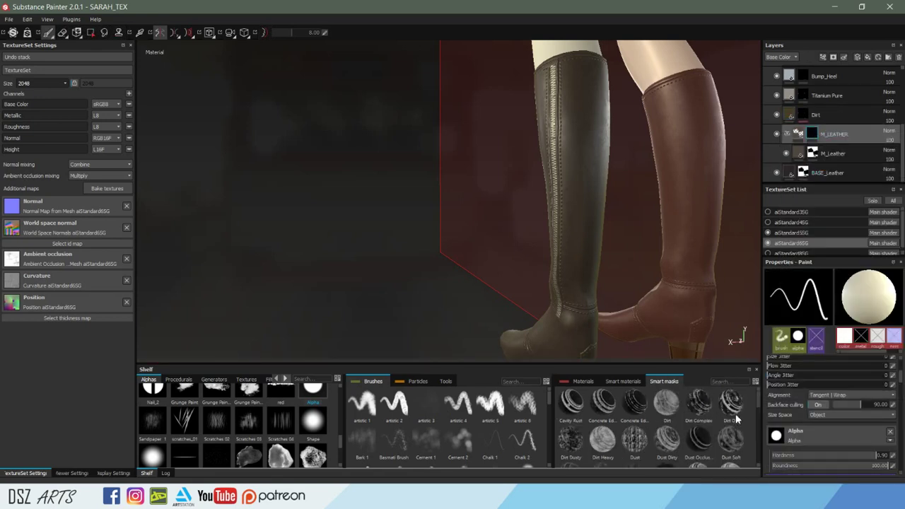
{"action": "left_click_drag", "start_coordinate": [755, 400], "coordinate": [762, 443]}
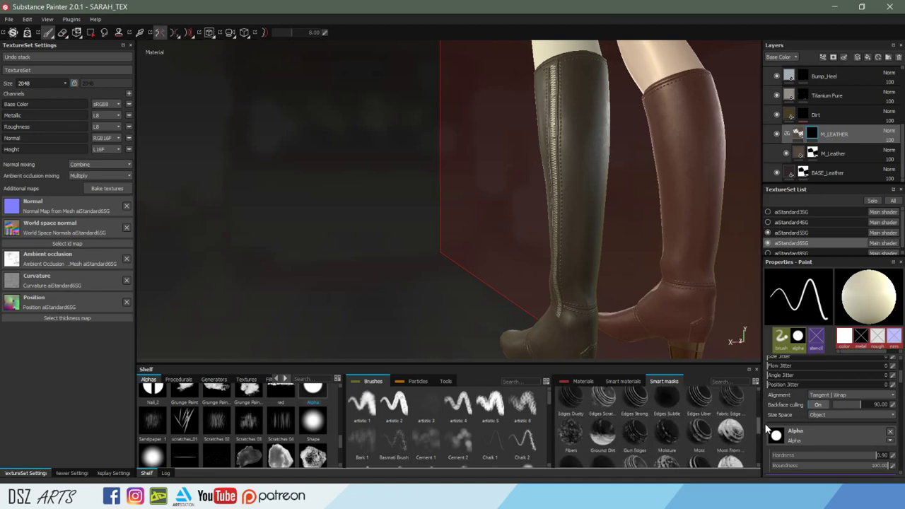
{"action": "left_click_drag", "start_coordinate": [761, 443], "coordinate": [759, 460]}
{"action": "left_click_drag", "start_coordinate": [578, 454], "coordinate": [824, 136]}
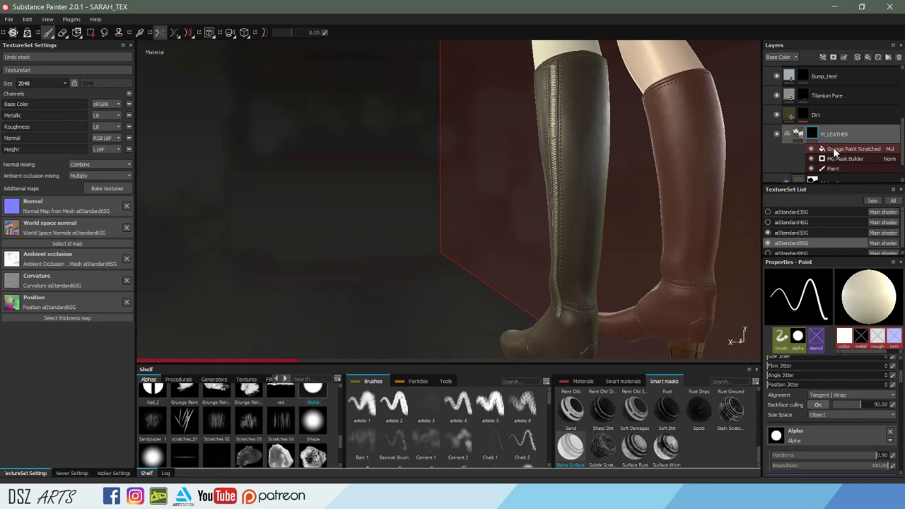
Set the Grunge Paint Scratched fill's balance in the M_LEATHER mask to 0.15.
{"action": "left_click", "coordinate": [776, 134]}
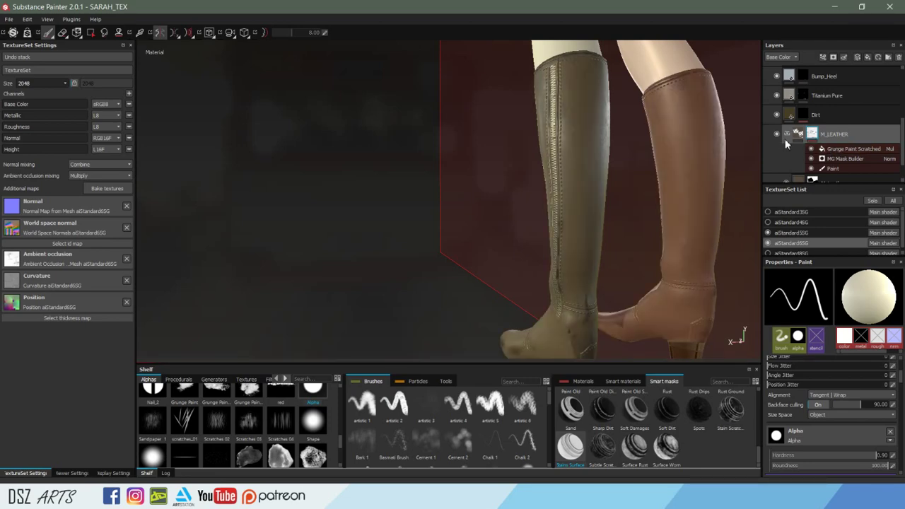
{"action": "left_click_drag", "start_coordinate": [742, 180], "coordinate": [708, 212], "text": "alt"}
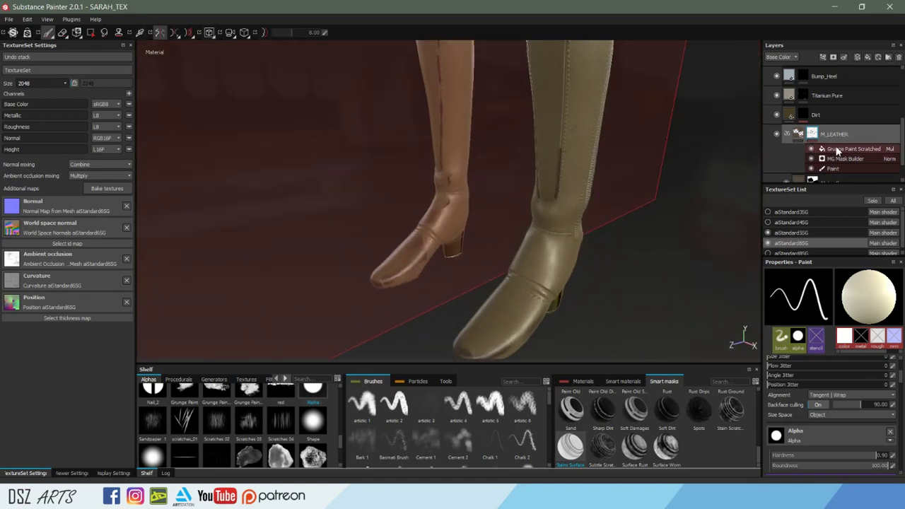
{"action": "left_click", "coordinate": [853, 149]}
{"action": "left_click_drag", "start_coordinate": [828, 412], "coordinate": [822, 411]}
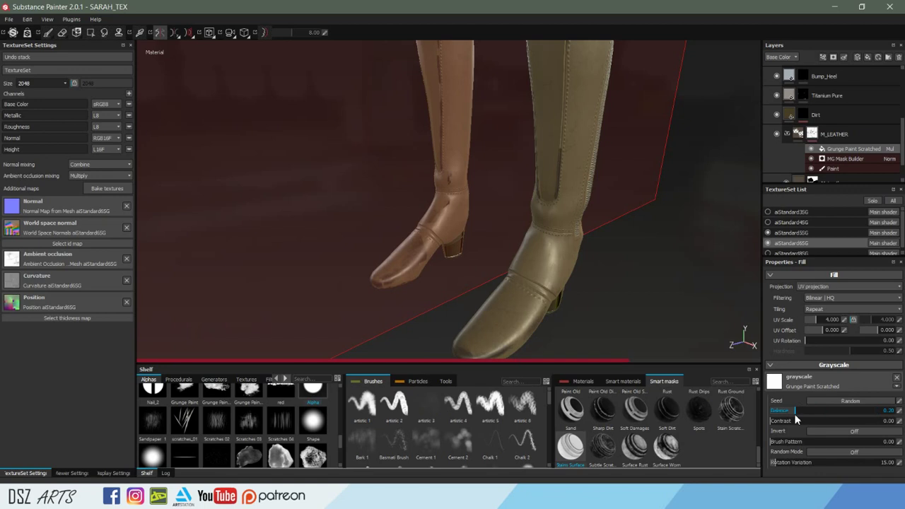
{"action": "left_click_drag", "start_coordinate": [796, 419], "coordinate": [772, 420]}
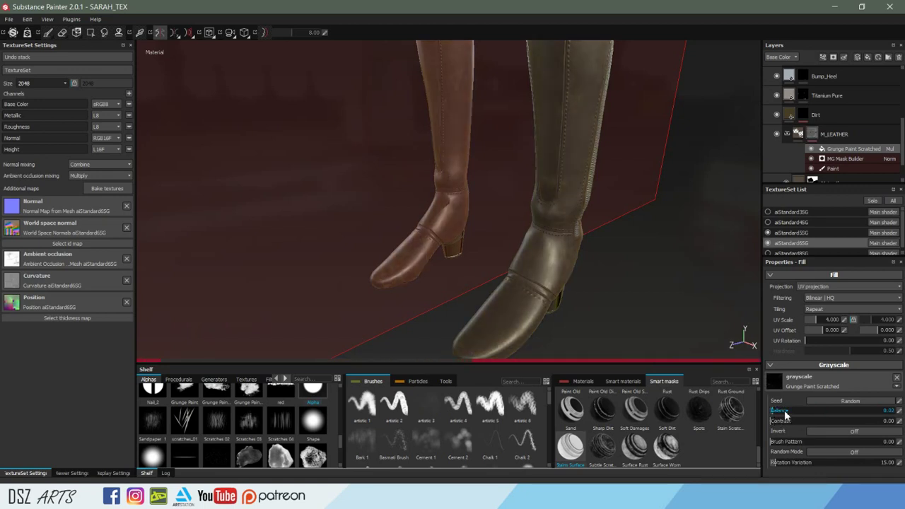
{"action": "mouse_move", "coordinate": [586, 290]}
{"action": "left_mouse_down", "text": "alt"}
{"action": "mouse_move", "coordinate": [636, 241]}
{"action": "mouse_move", "coordinate": [658, 254]}
{"action": "left_mouse_up", "text": "alt"}
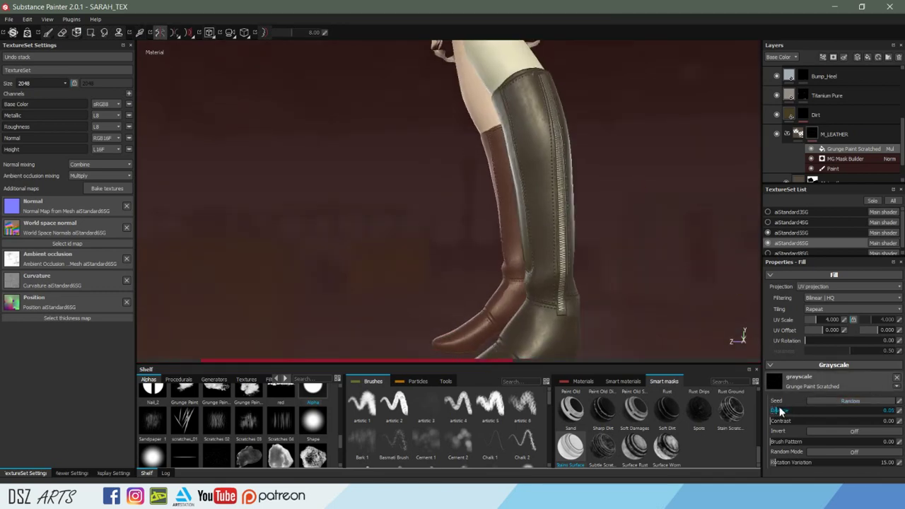
{"action": "left_click_drag", "start_coordinate": [780, 412], "coordinate": [787, 410]}
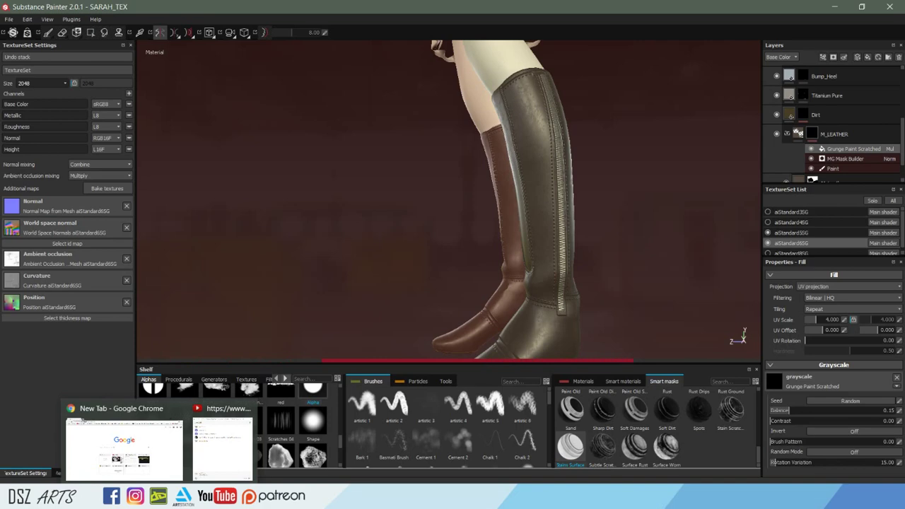
{"action": "key", "text": "alt+Tab"}
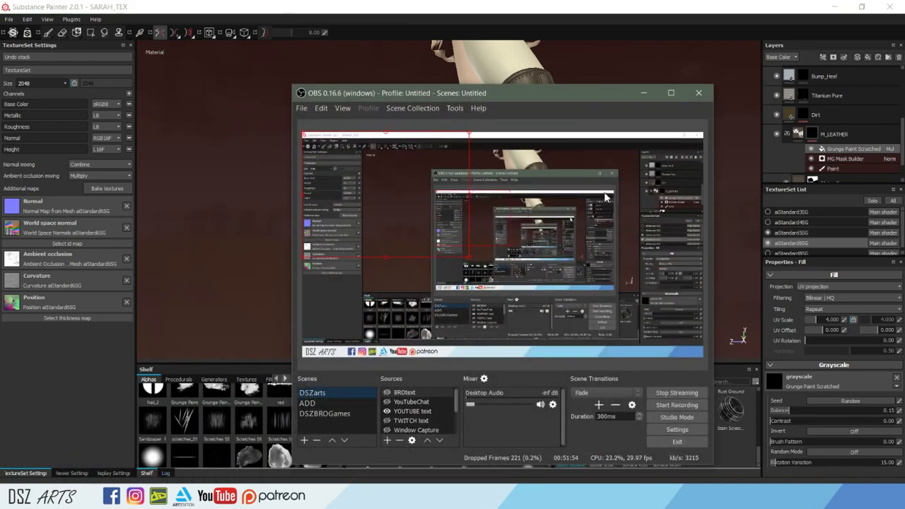
{"action": "left_click", "coordinate": [642, 93]}
{"action": "mouse_move", "coordinate": [555, 201]}
{"action": "left_mouse_down", "text": "alt"}
{"action": "mouse_move", "coordinate": [711, 224]}
{"action": "mouse_move", "coordinate": [568, 224]}
{"action": "mouse_move", "coordinate": [359, 247]}
{"action": "mouse_move", "coordinate": [646, 198]}
{"action": "left_mouse_up", "text": "alt"}
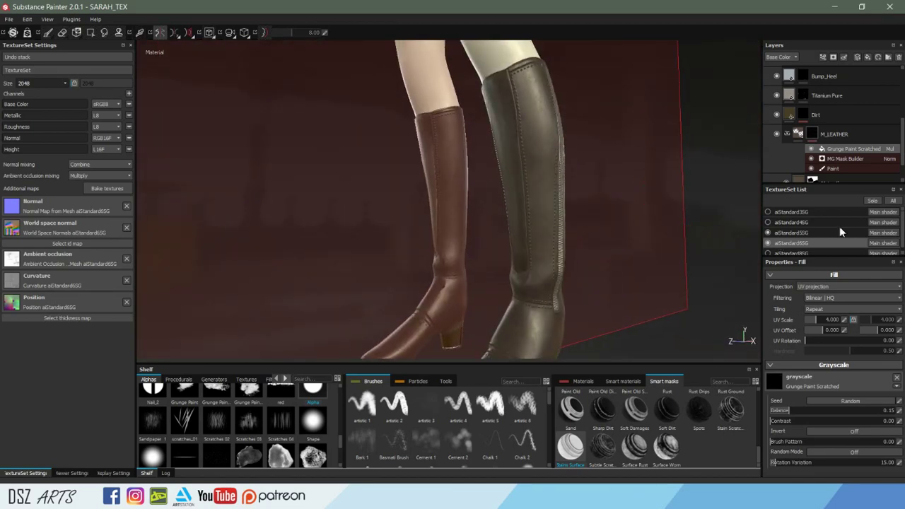
Give the MG Mask Builder Grunge 0.17 and triplanar blending contrast 0.39, checking the heels.
{"action": "left_click", "coordinate": [837, 157]}
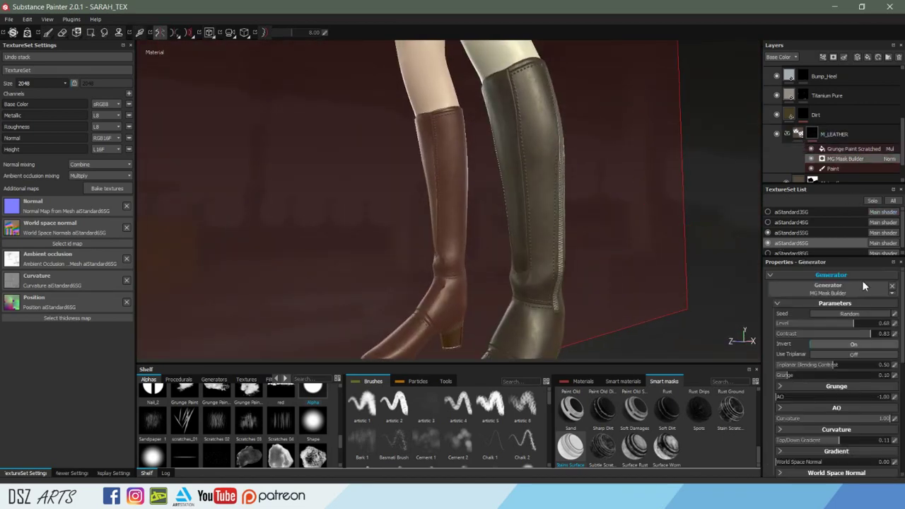
{"action": "left_click", "coordinate": [818, 365]}
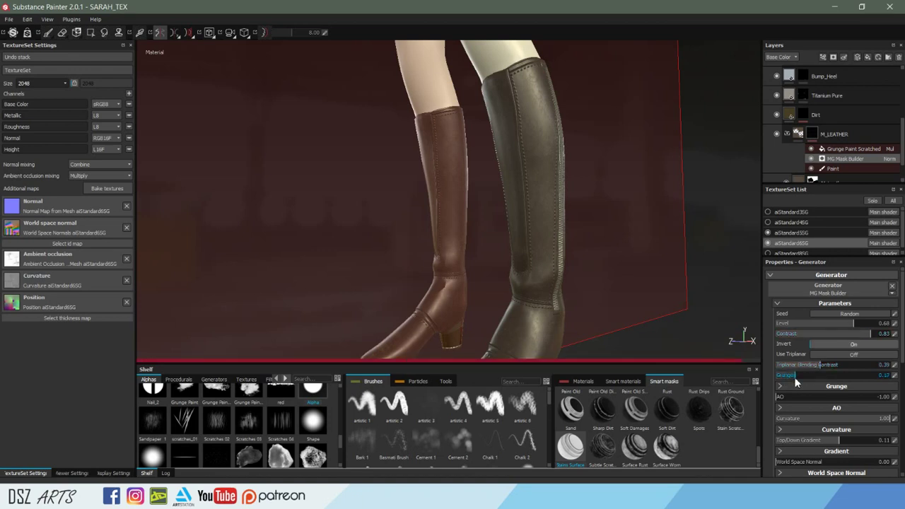
{"action": "mouse_move", "coordinate": [631, 309]}
{"action": "left_mouse_down", "text": "alt"}
{"action": "mouse_move", "coordinate": [523, 248]}
{"action": "mouse_move", "coordinate": [612, 212]}
{"action": "mouse_move", "coordinate": [703, 195]}
{"action": "mouse_move", "coordinate": [597, 208]}
{"action": "left_mouse_up", "text": "alt"}
{"action": "scroll", "coordinate": [612, 212], "scroll_direction": "up", "scroll_amount": 3}
{"action": "mouse_move", "coordinate": [597, 208]}
{"action": "middle_mouse_down", "text": "alt"}
{"action": "mouse_move", "coordinate": [589, 73]}
{"action": "mouse_move", "coordinate": [606, 151]}
{"action": "middle_mouse_up", "text": "alt"}
{"action": "mouse_move", "coordinate": [605, 152]}
{"action": "left_mouse_down", "text": "alt"}
{"action": "mouse_move", "coordinate": [585, 145]}
{"action": "mouse_move", "coordinate": [458, 181]}
{"action": "mouse_move", "coordinate": [580, 162]}
{"action": "mouse_move", "coordinate": [583, 181]}
{"action": "mouse_move", "coordinate": [472, 187]}
{"action": "mouse_move", "coordinate": [606, 165]}
{"action": "mouse_move", "coordinate": [600, 177]}
{"action": "mouse_move", "coordinate": [672, 118]}
{"action": "left_mouse_up", "text": "alt"}
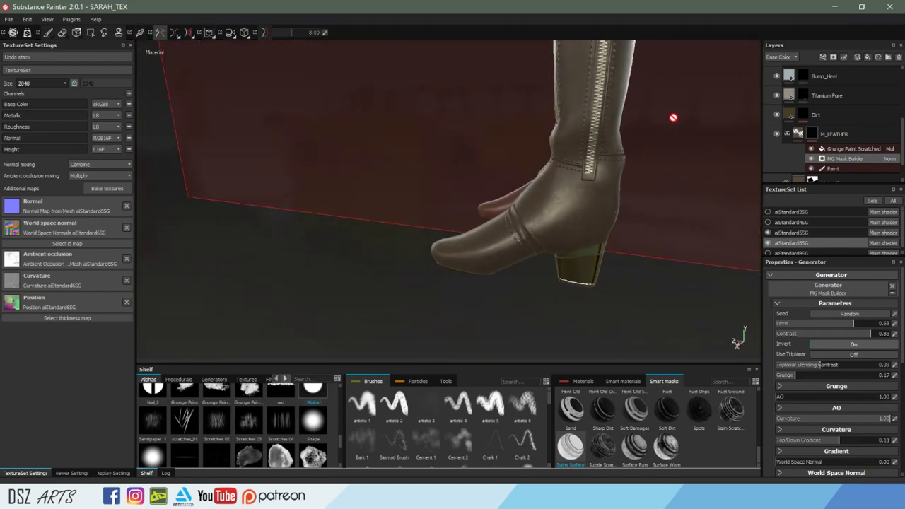
{"action": "middle_click_drag", "start_coordinate": [672, 117], "coordinate": [596, 214], "text": "alt"}
{"action": "mouse_move", "coordinate": [595, 214]}
{"action": "left_mouse_down", "text": "alt"}
{"action": "mouse_move", "coordinate": [698, 215]}
{"action": "mouse_move", "coordinate": [674, 205]}
{"action": "left_mouse_up", "text": "alt"}
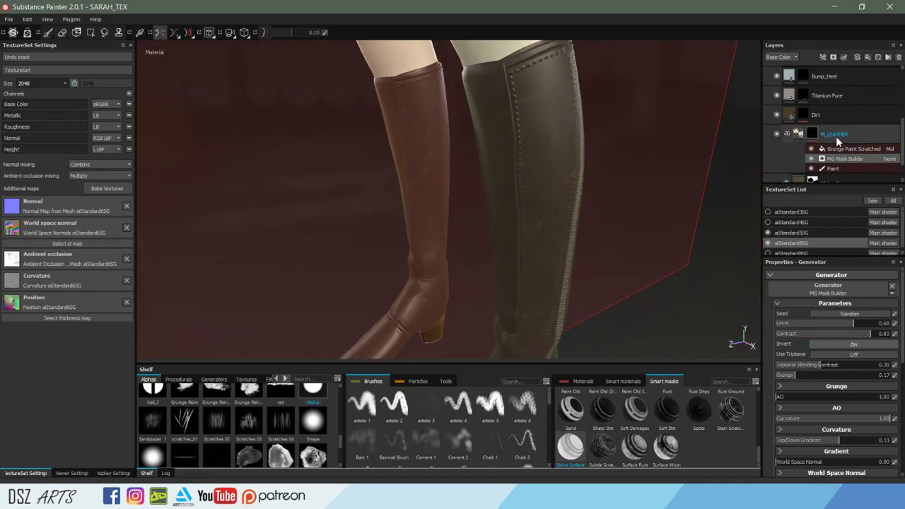
{"action": "left_click", "coordinate": [834, 168]}
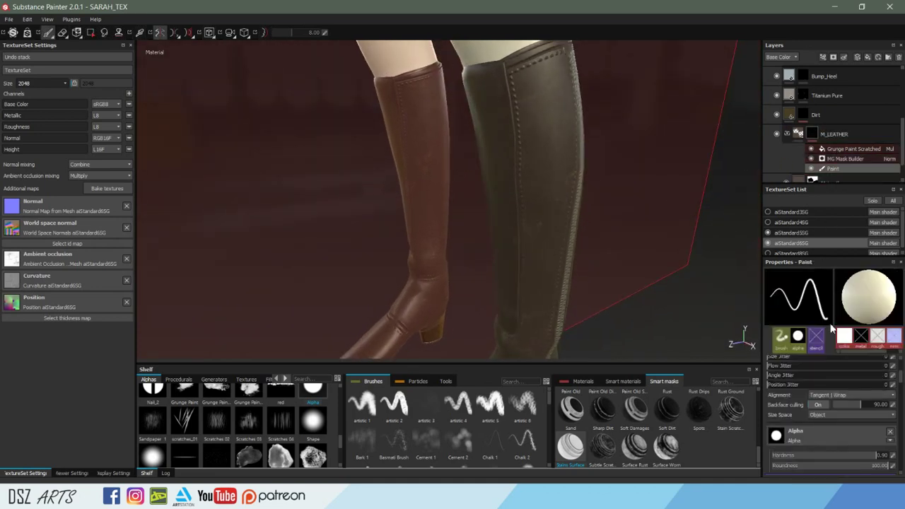
Set the Grunge Paint Scratched fill's UV rotation to 37.89 and review the boots.
{"action": "left_click", "coordinate": [818, 149]}
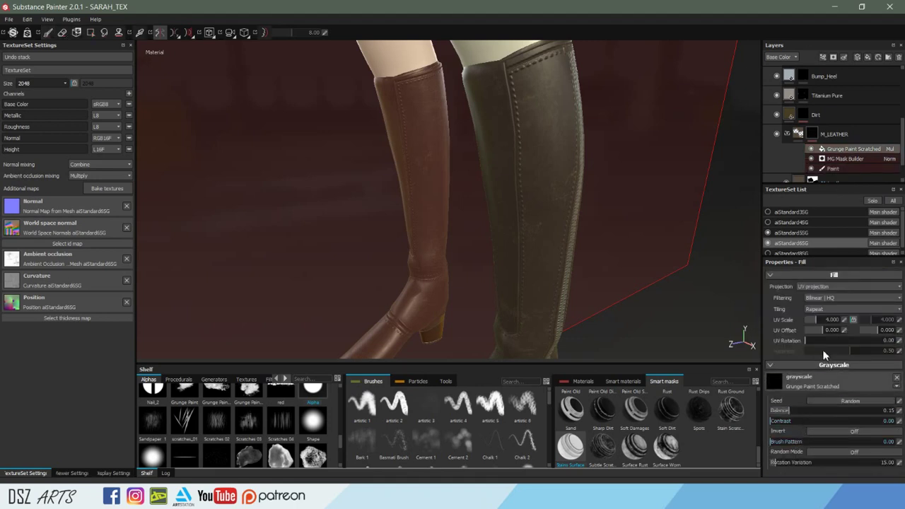
{"action": "left_click_drag", "start_coordinate": [821, 339], "coordinate": [824, 345]}
{"action": "left_click_drag", "start_coordinate": [814, 338], "coordinate": [813, 339]}
{"action": "left_click_drag", "start_coordinate": [697, 302], "coordinate": [615, 275], "text": "alt"}
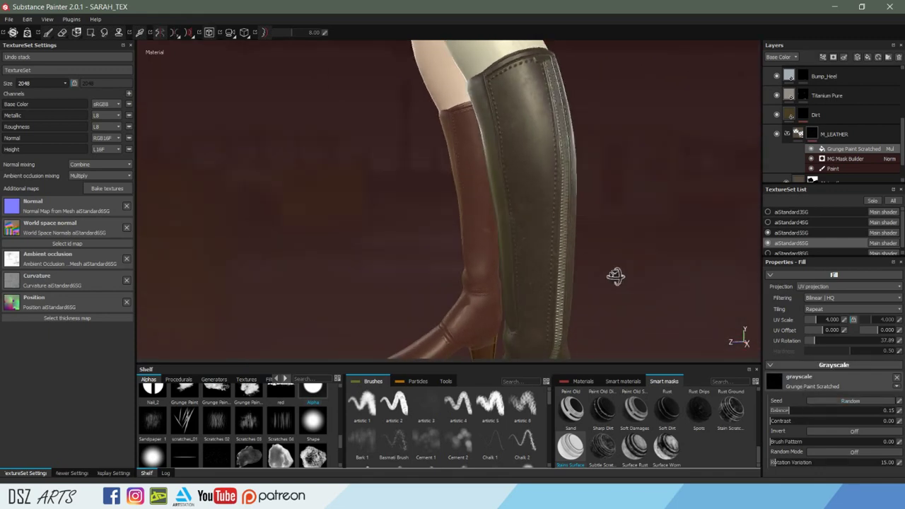
{"action": "key", "text": "f"}
{"action": "mouse_move", "coordinate": [547, 259]}
{"action": "left_mouse_down", "text": "alt"}
{"action": "mouse_move", "coordinate": [551, 299]}
{"action": "mouse_move", "coordinate": [567, 224]}
{"action": "left_mouse_up", "text": "alt"}
{"action": "right_click_drag", "start_coordinate": [567, 224], "coordinate": [660, 200], "text": "alt"}
{"action": "mouse_move", "coordinate": [659, 200]}
{"action": "middle_mouse_down", "text": "alt"}
{"action": "mouse_move", "coordinate": [650, 191]}
{"action": "mouse_move", "coordinate": [675, 176]}
{"action": "middle_mouse_up", "text": "alt"}
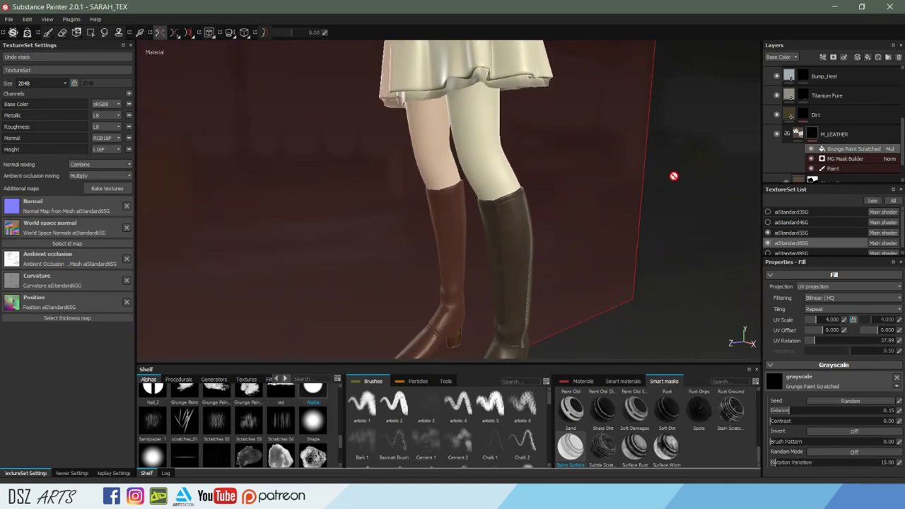
{"action": "scroll", "coordinate": [813, 120], "scroll_direction": "up", "scroll_amount": 5}
{"action": "scroll", "coordinate": [792, 99], "scroll_direction": "up", "scroll_amount": 3}
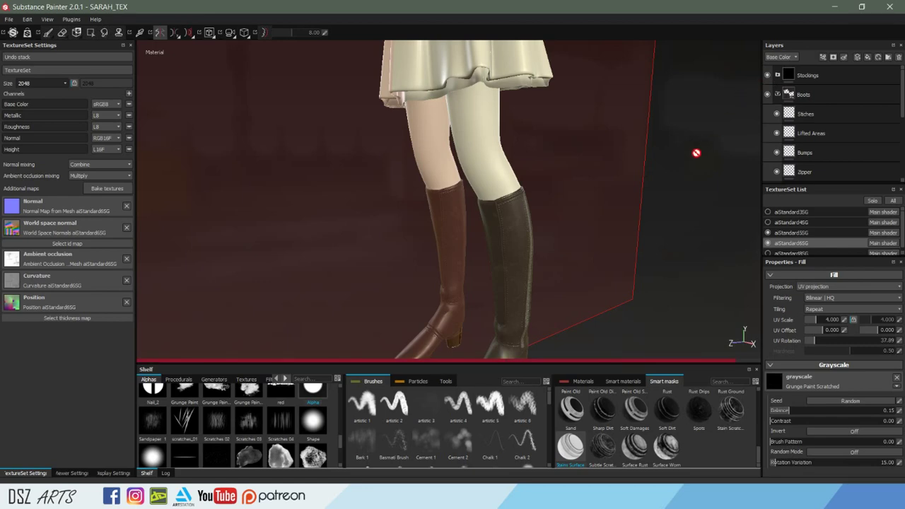
Change the boots texture set Size from 2048 to 4096.
{"action": "mouse_move", "coordinate": [647, 203]}
{"action": "left_mouse_down", "text": "alt"}
{"action": "mouse_move", "coordinate": [591, 195]}
{"action": "mouse_move", "coordinate": [458, 254]}
{"action": "mouse_move", "coordinate": [655, 149]}
{"action": "mouse_move", "coordinate": [671, 153]}
{"action": "mouse_move", "coordinate": [656, 132]}
{"action": "mouse_move", "coordinate": [531, 156]}
{"action": "left_mouse_up", "text": "alt"}
{"action": "mouse_move", "coordinate": [531, 156]}
{"action": "right_mouse_down", "text": "alt"}
{"action": "mouse_move", "coordinate": [521, 162]}
{"action": "mouse_move", "coordinate": [720, 134]}
{"action": "right_mouse_up", "text": "alt"}
{"action": "mouse_move", "coordinate": [719, 134]}
{"action": "left_mouse_down", "text": "alt"}
{"action": "mouse_move", "coordinate": [491, 169]}
{"action": "mouse_move", "coordinate": [549, 170]}
{"action": "left_mouse_up", "text": "alt"}
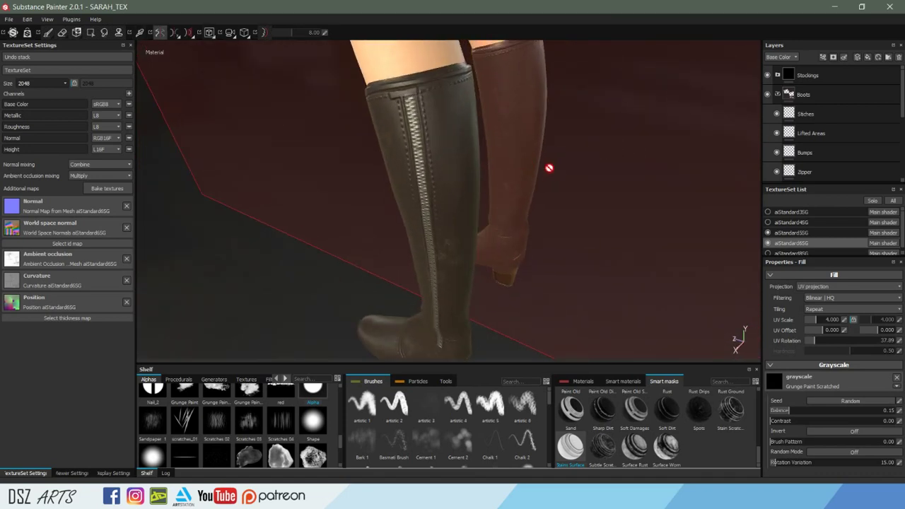
{"action": "left_click", "coordinate": [41, 83]}
{"action": "left_click", "coordinate": [36, 121]}
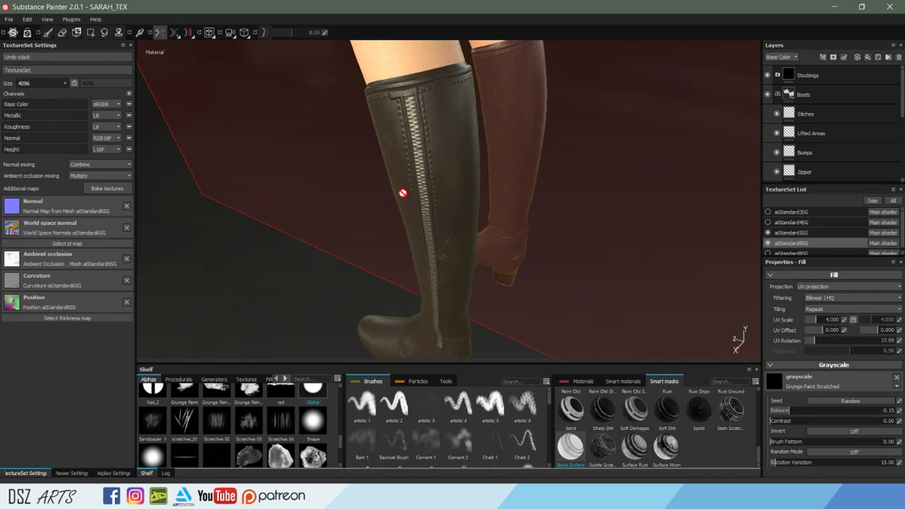